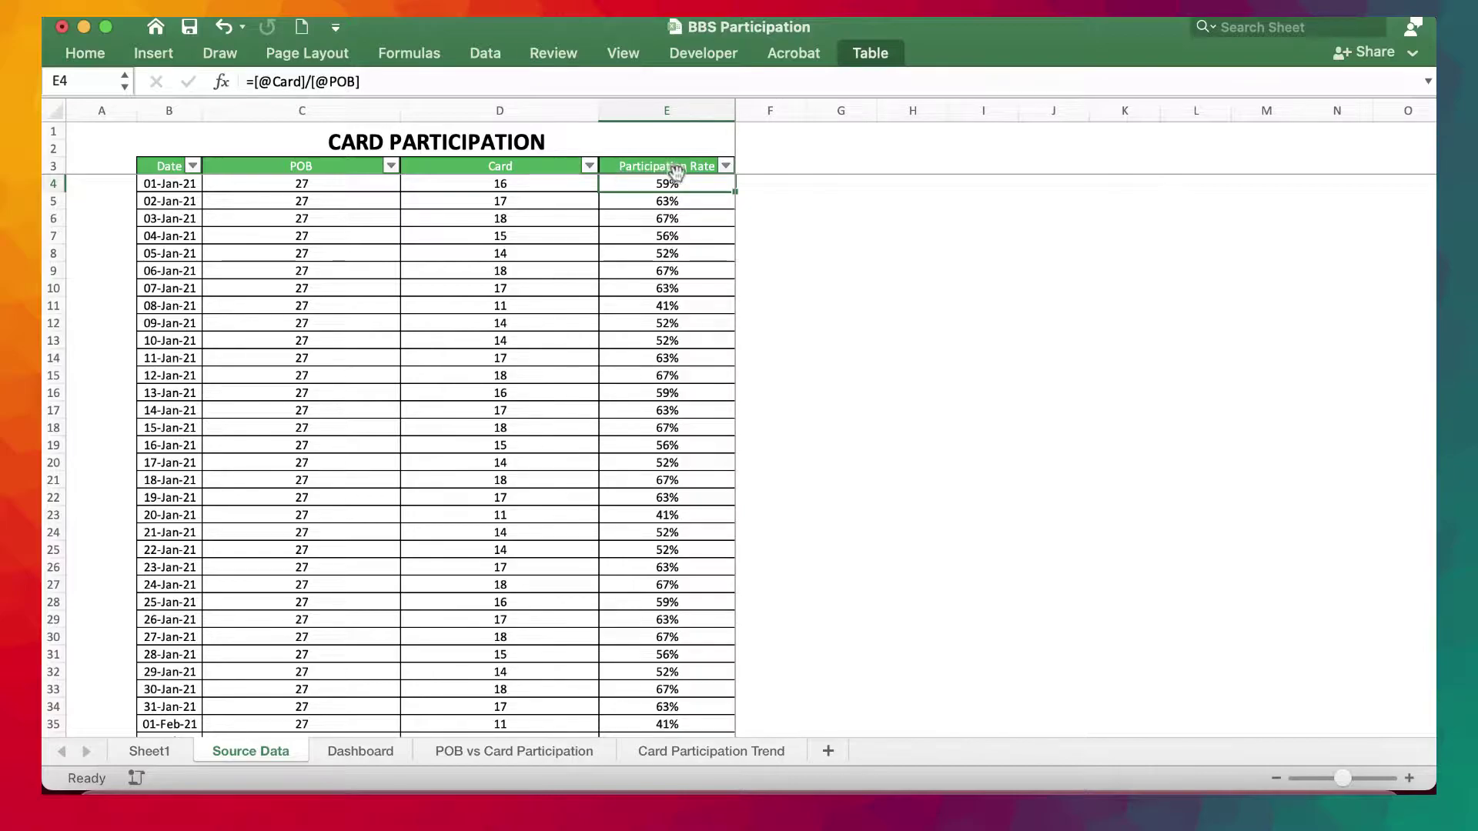
- Examine the daily POB, Card and Participation Rate records on the Source Data sheet from January through December 2021
scroll(649, 316, down, 20)
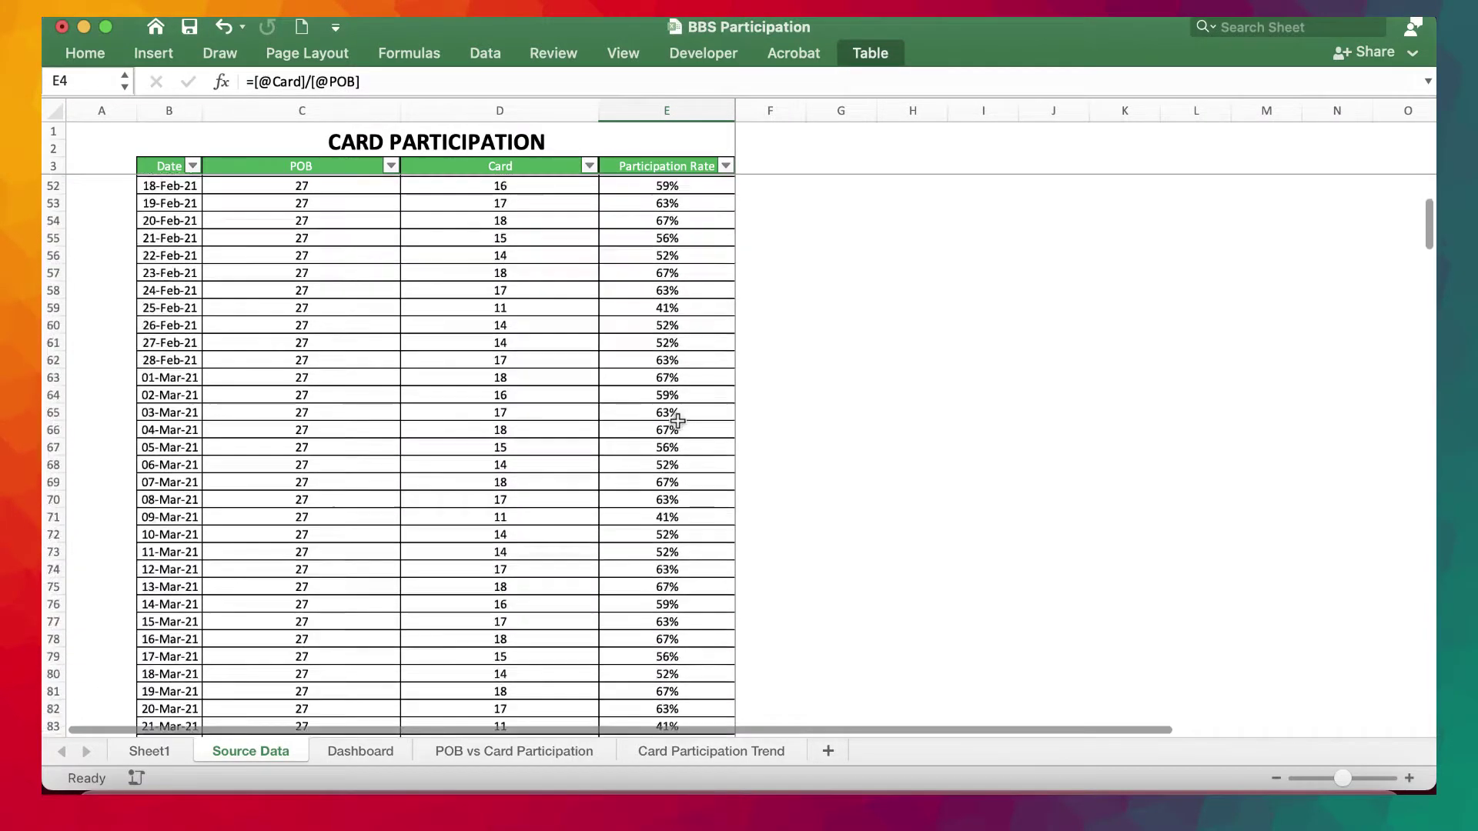
scroll(677, 420, down, 20)
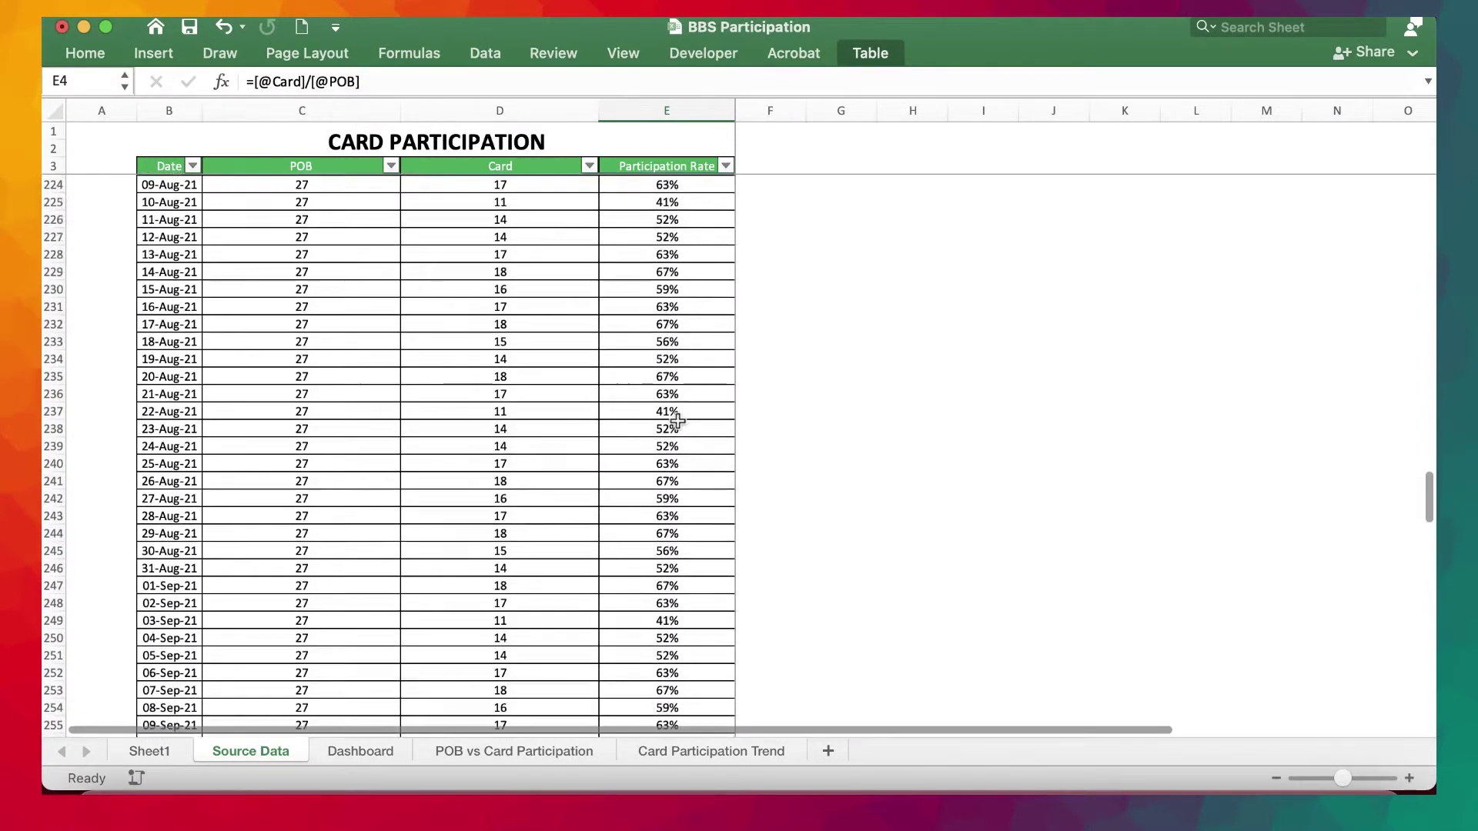
scroll(677, 420, down, 15)
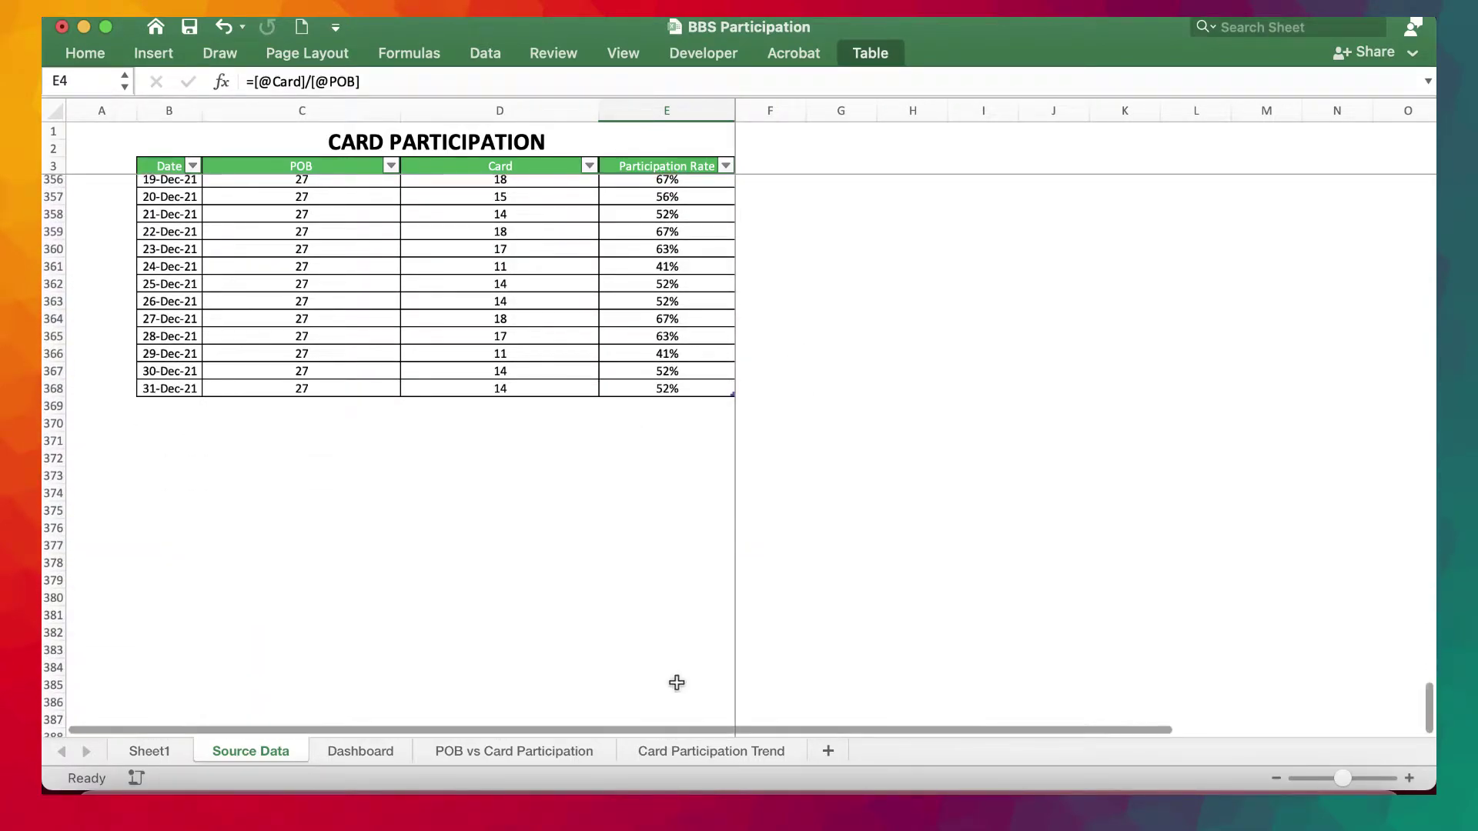
scroll(705, 437, up, 20)
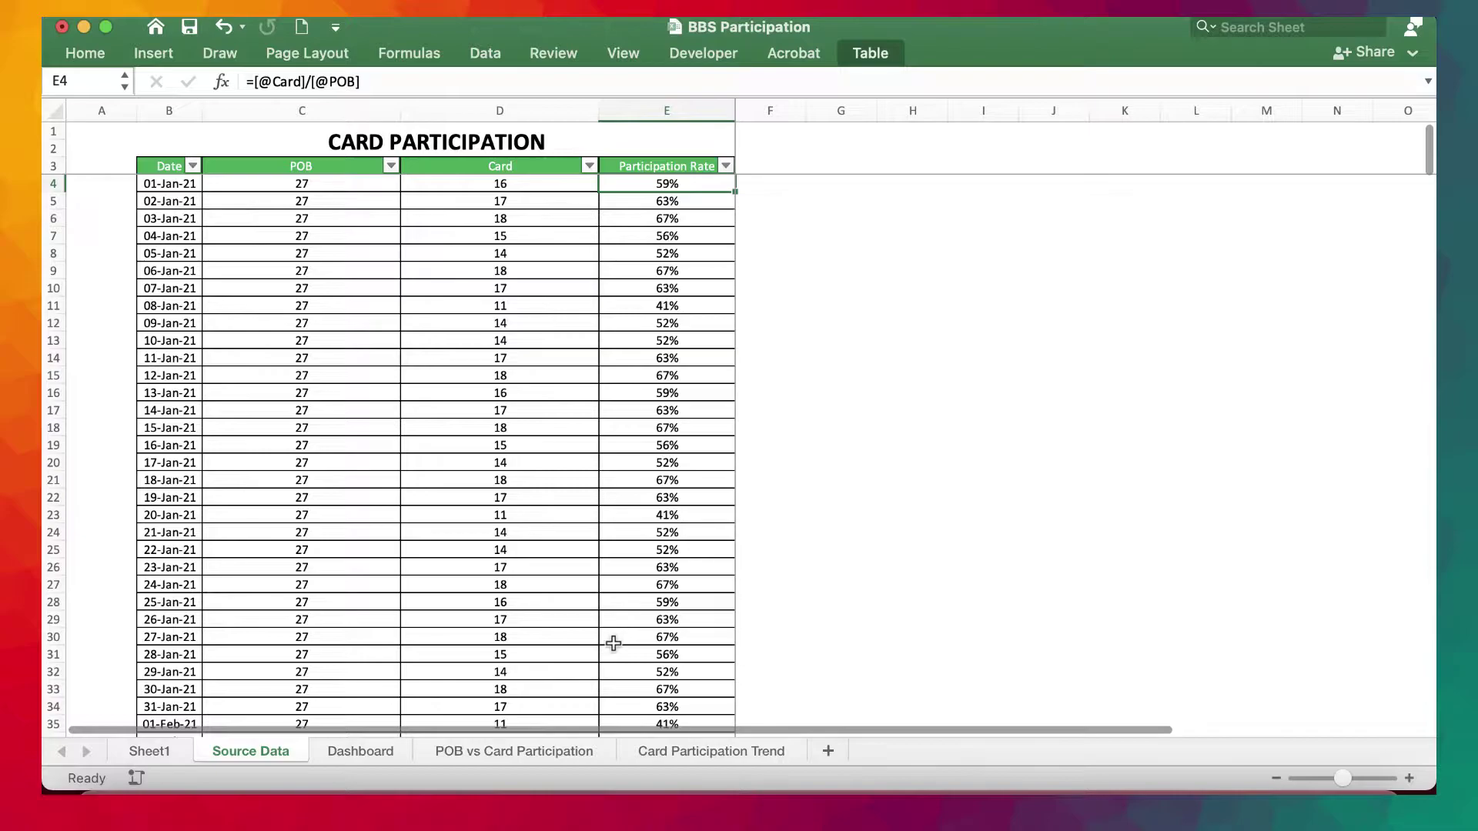
scroll(413, 650, down, 9)
scroll(413, 650, up, 10)
- Review the charts and slicers on the POB vs Card Participation, Card Participation Trend and Dashboard sheets
click(492, 751)
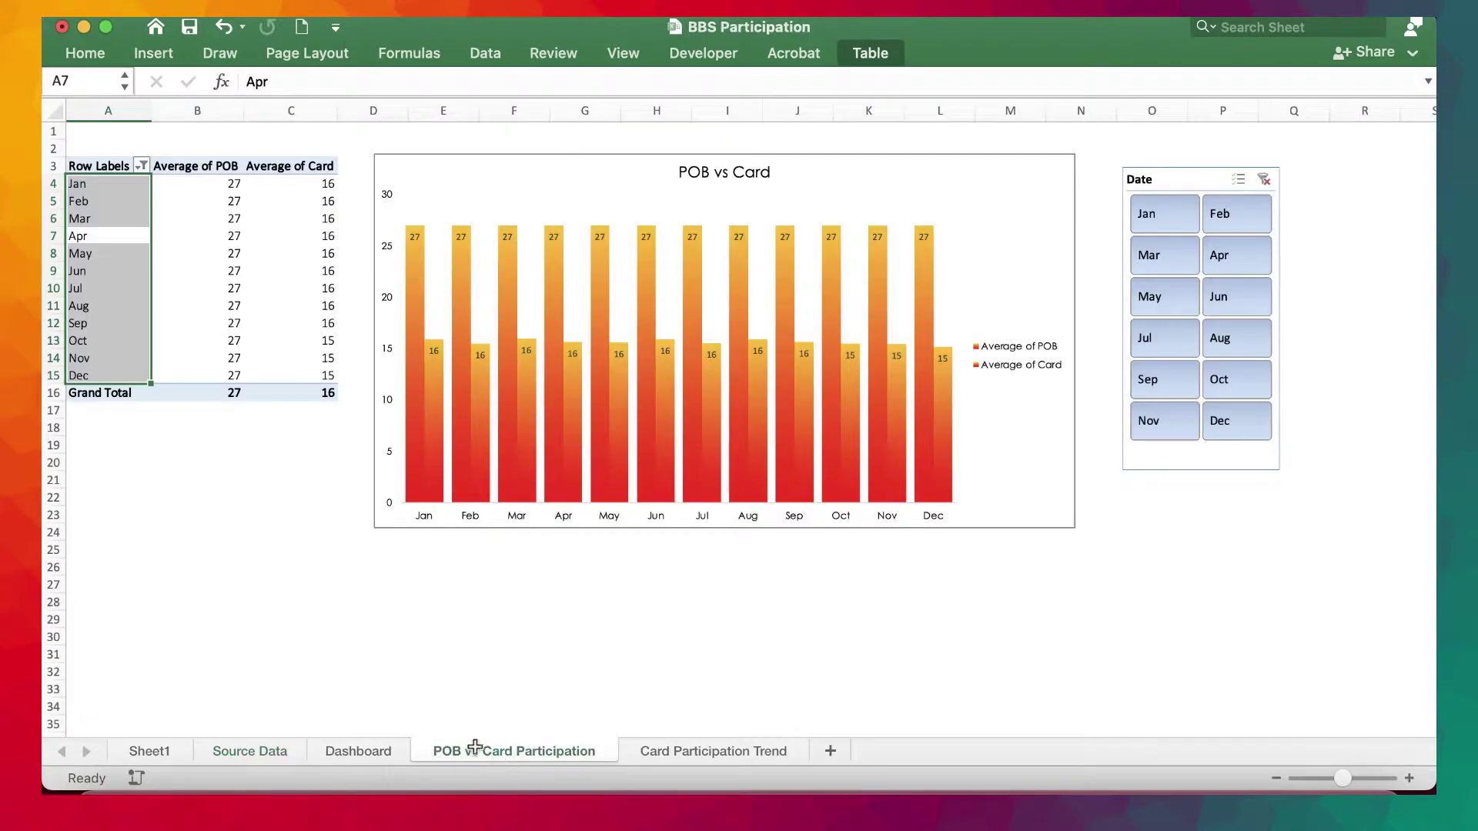
click(284, 747)
click(539, 751)
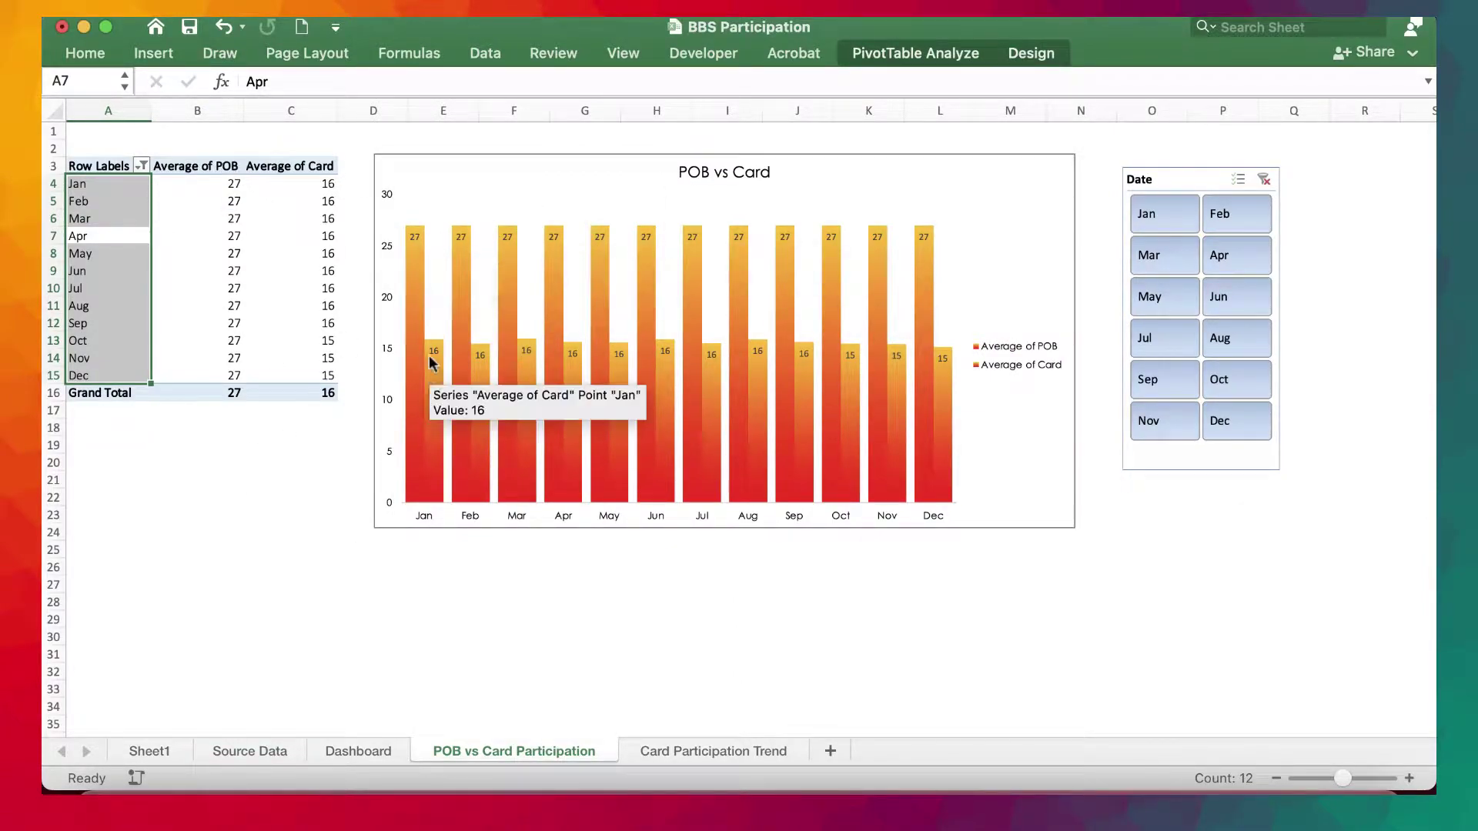
mouse_move(450, 375)
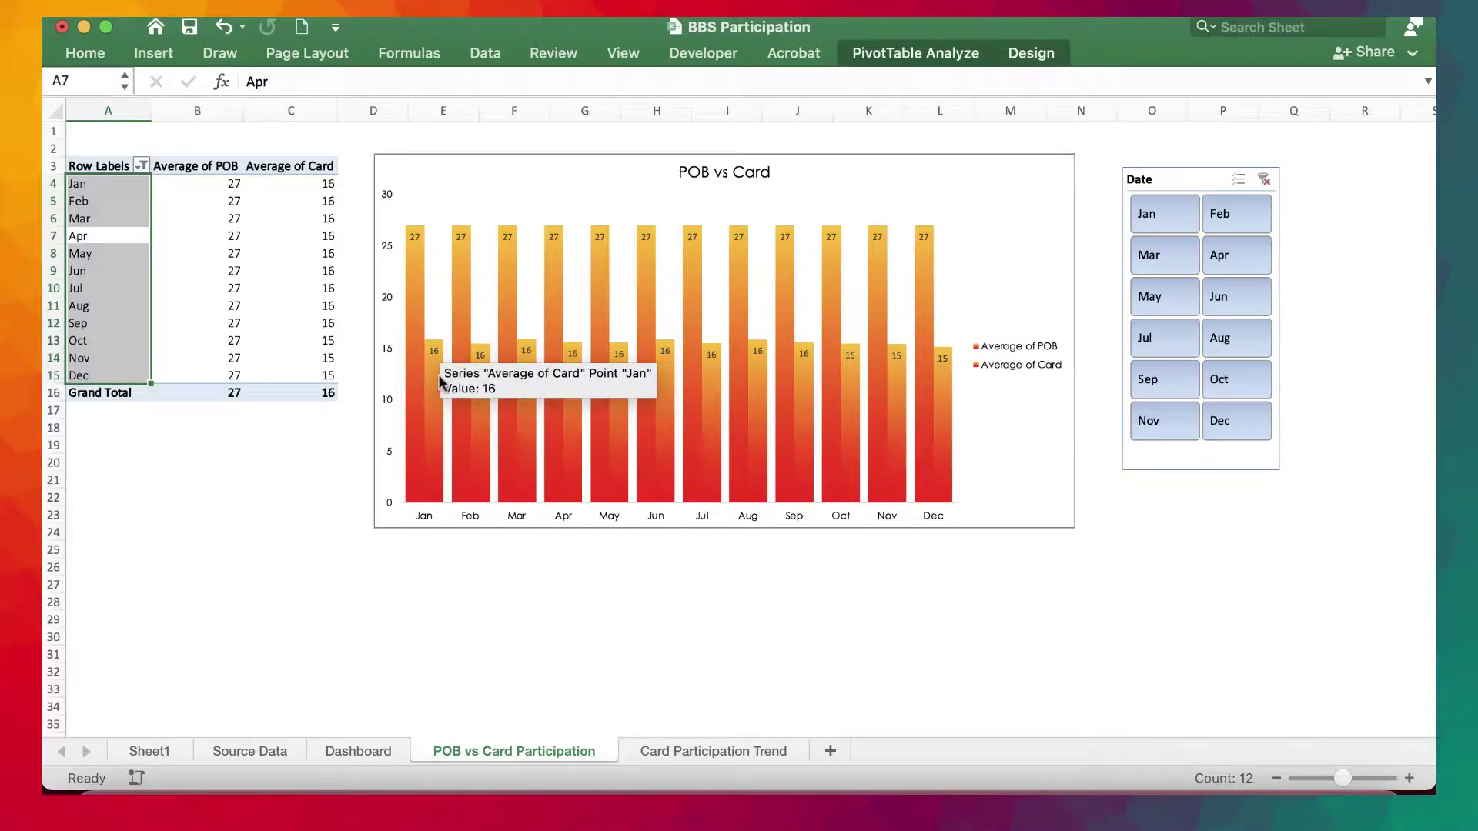
click(663, 748)
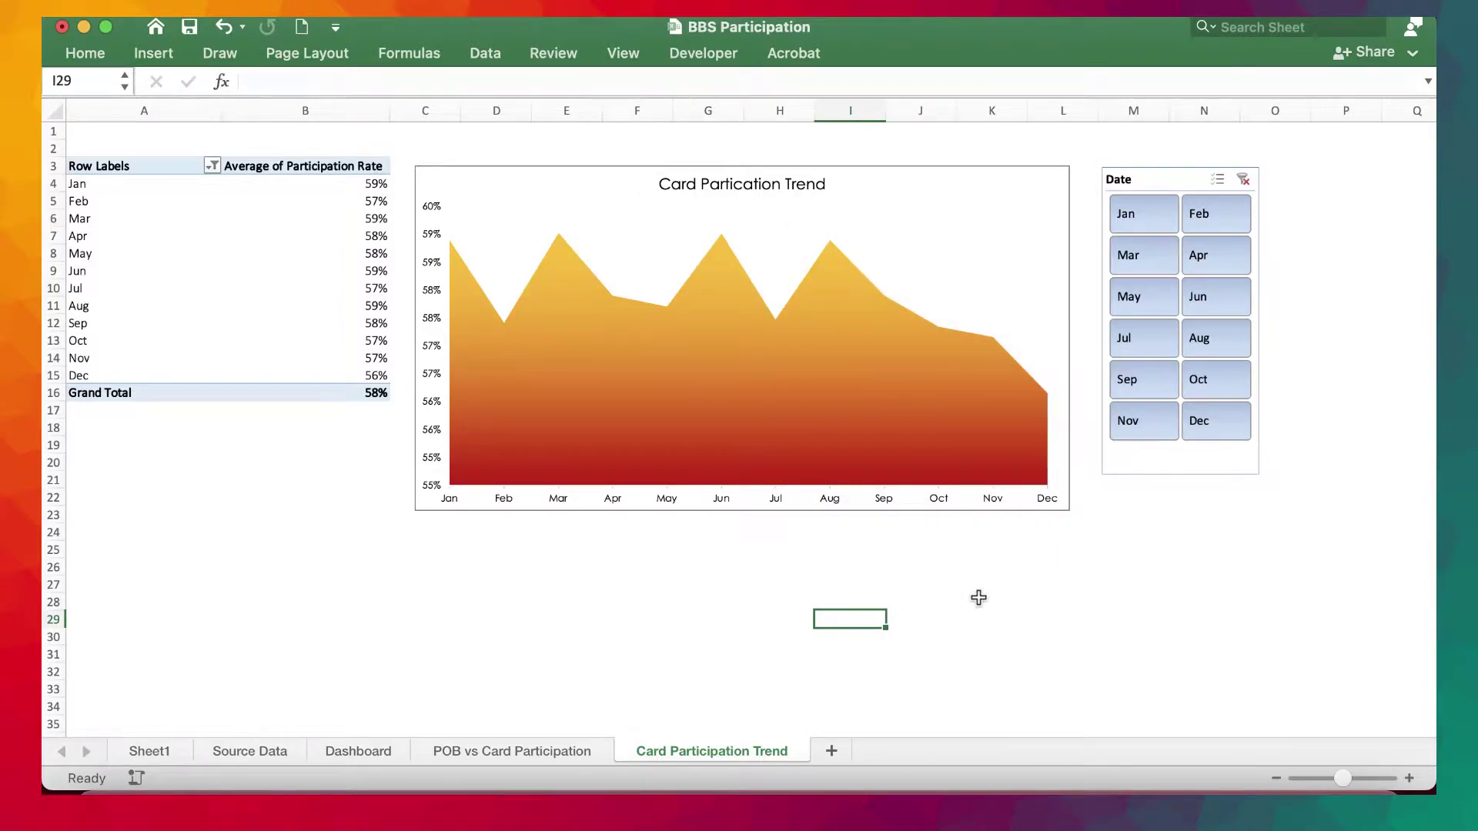
scroll(978, 597, right, 10)
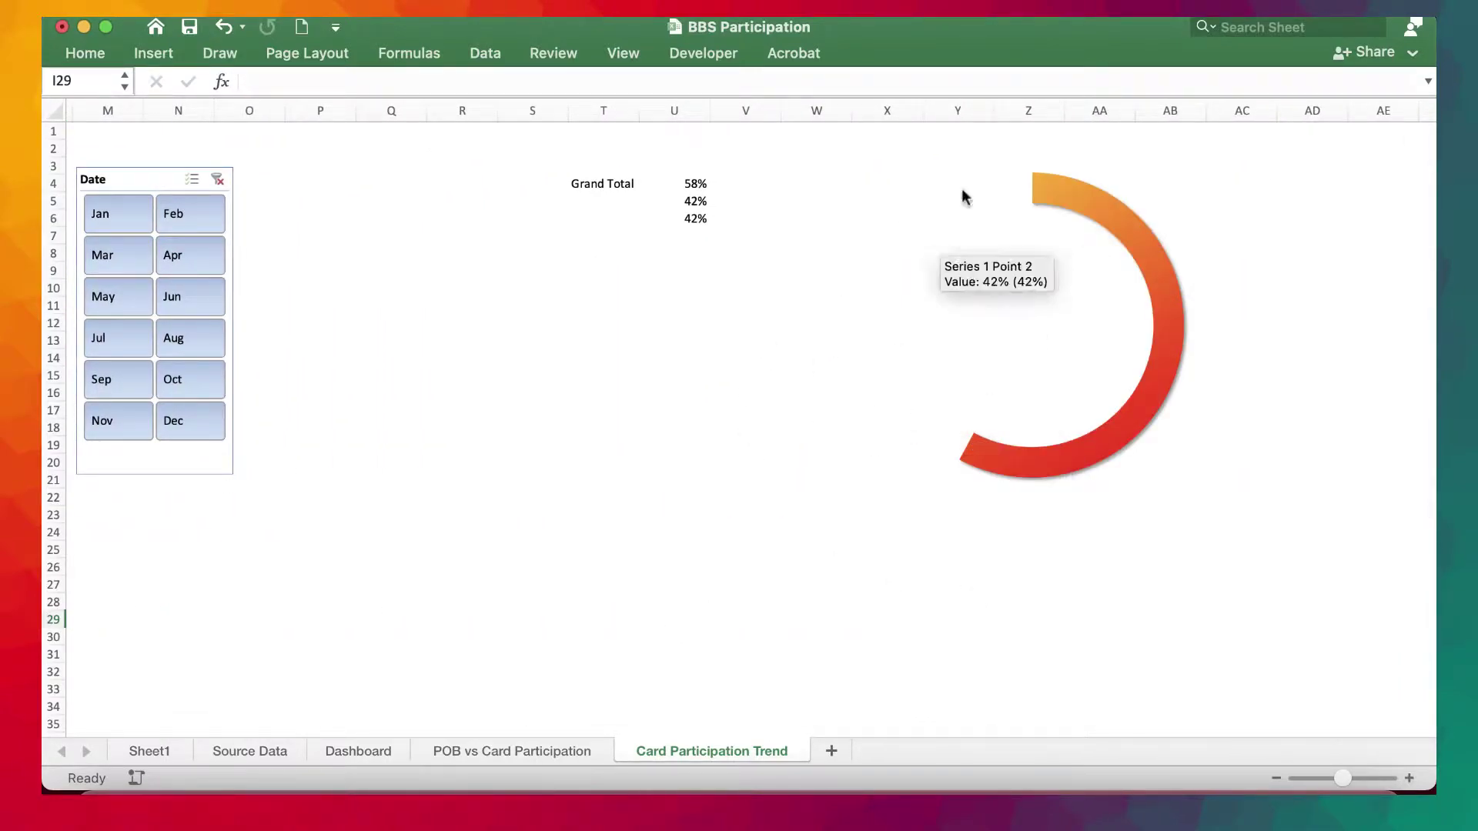
scroll(1045, 406, left, 10)
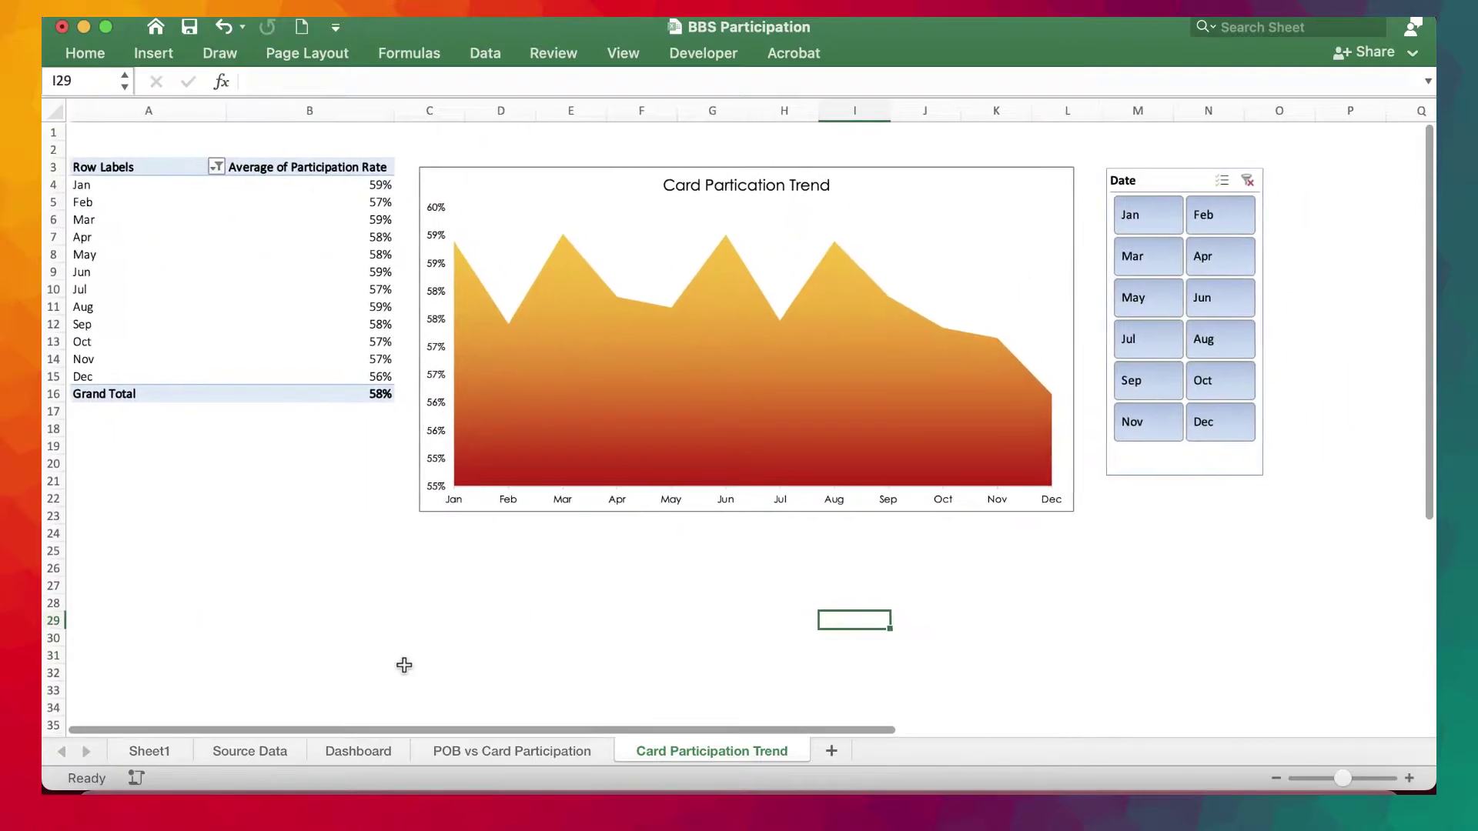
click(376, 749)
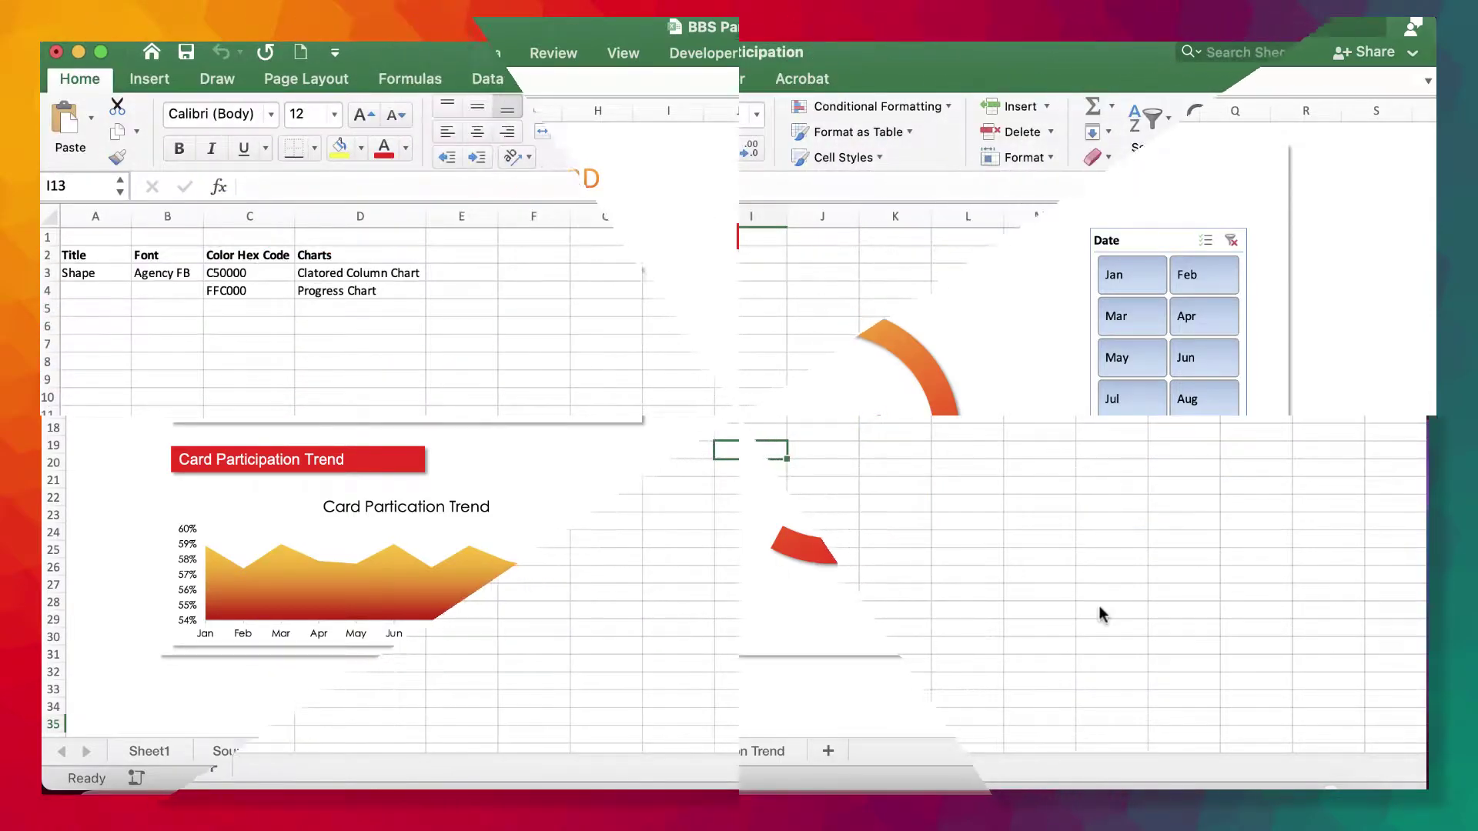
- Rename Sheet3 as Source Data
click(213, 769)
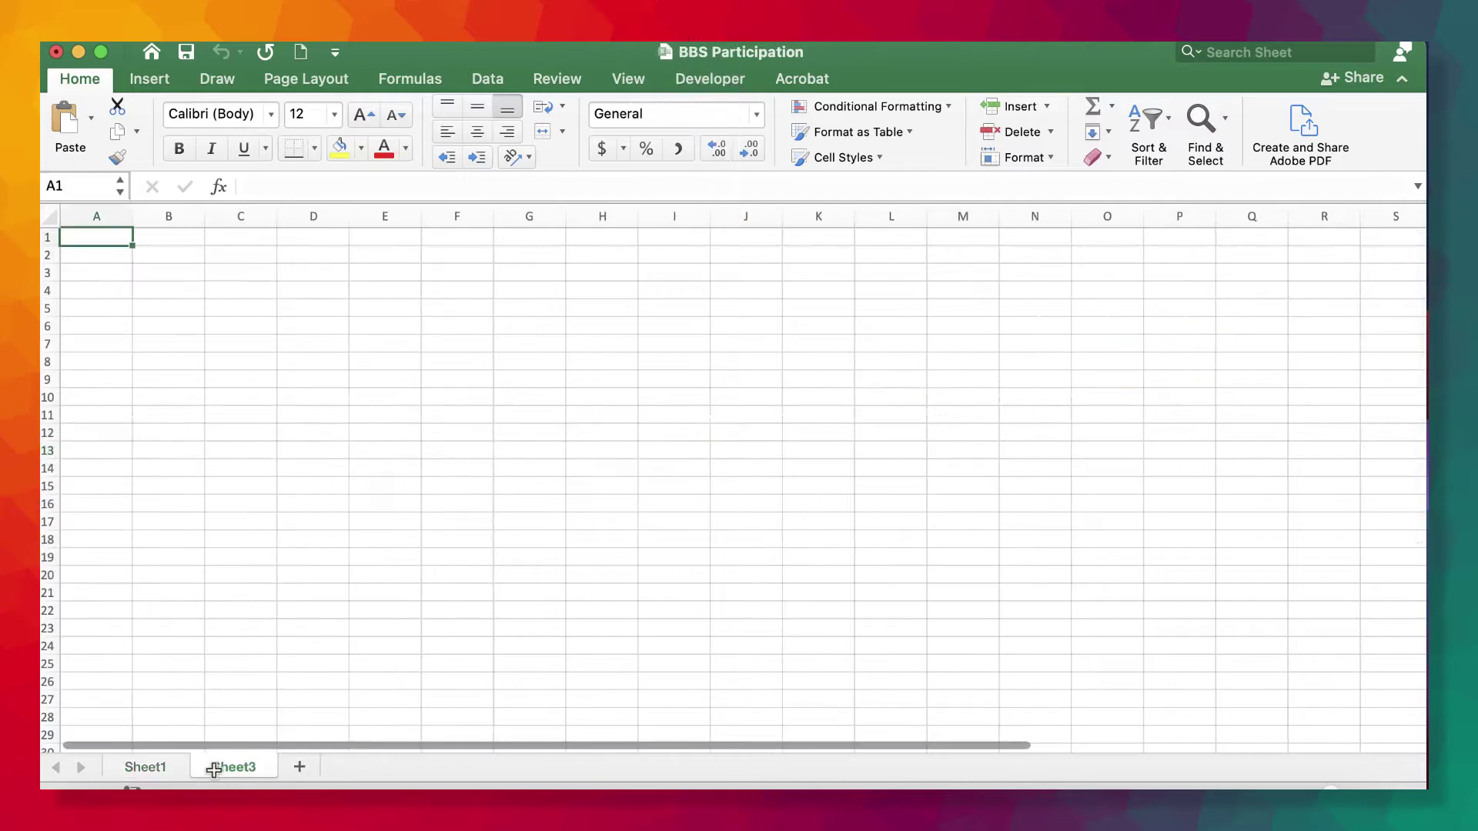
double_click(214, 771)
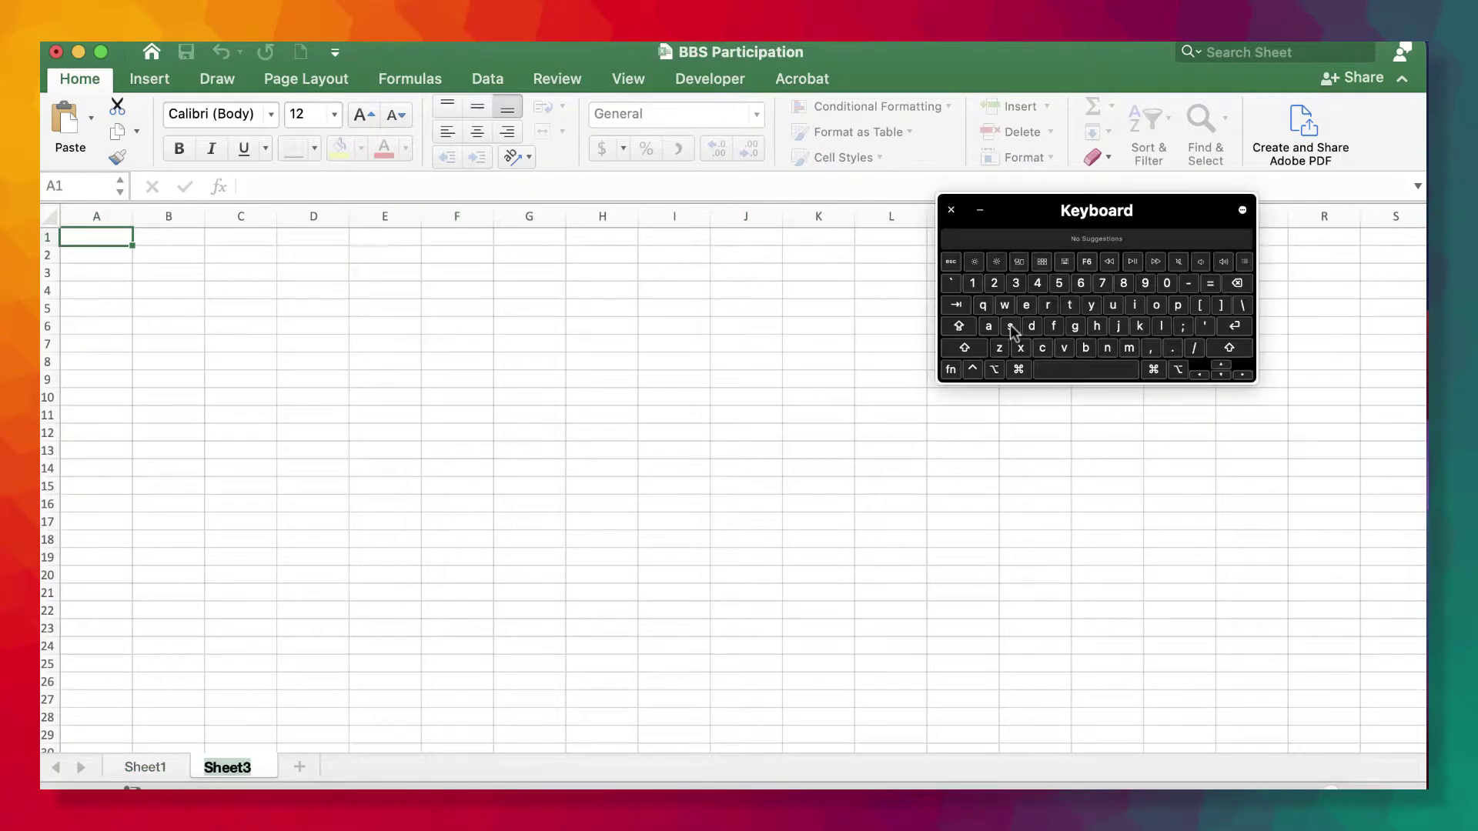
text(Source Data)
click(980, 209)
click(891, 521)
- Enter the headers Date, POB and Card in C5:E5 and widen columns C to E
click(227, 308)
text(Date)
key(Tab)
text(PO)
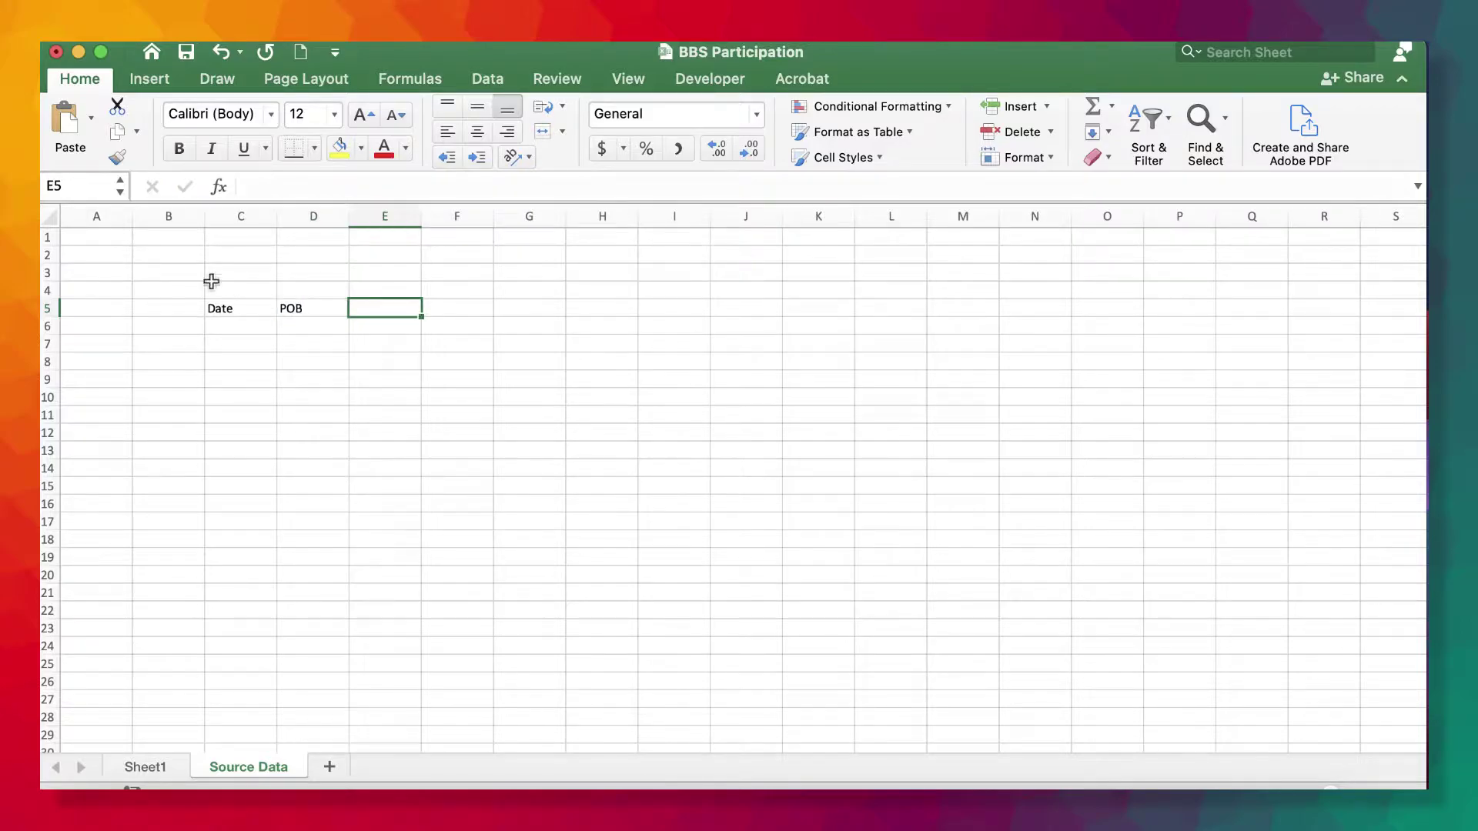
text(Card)
click(982, 212)
click(527, 439)
drag(243, 217, 385, 216)
drag(422, 216, 552, 216)
- Create a table with headers from the range C5:E26 and clear its preset table style
drag(231, 308, 769, 681)
click(149, 79)
click(215, 125)
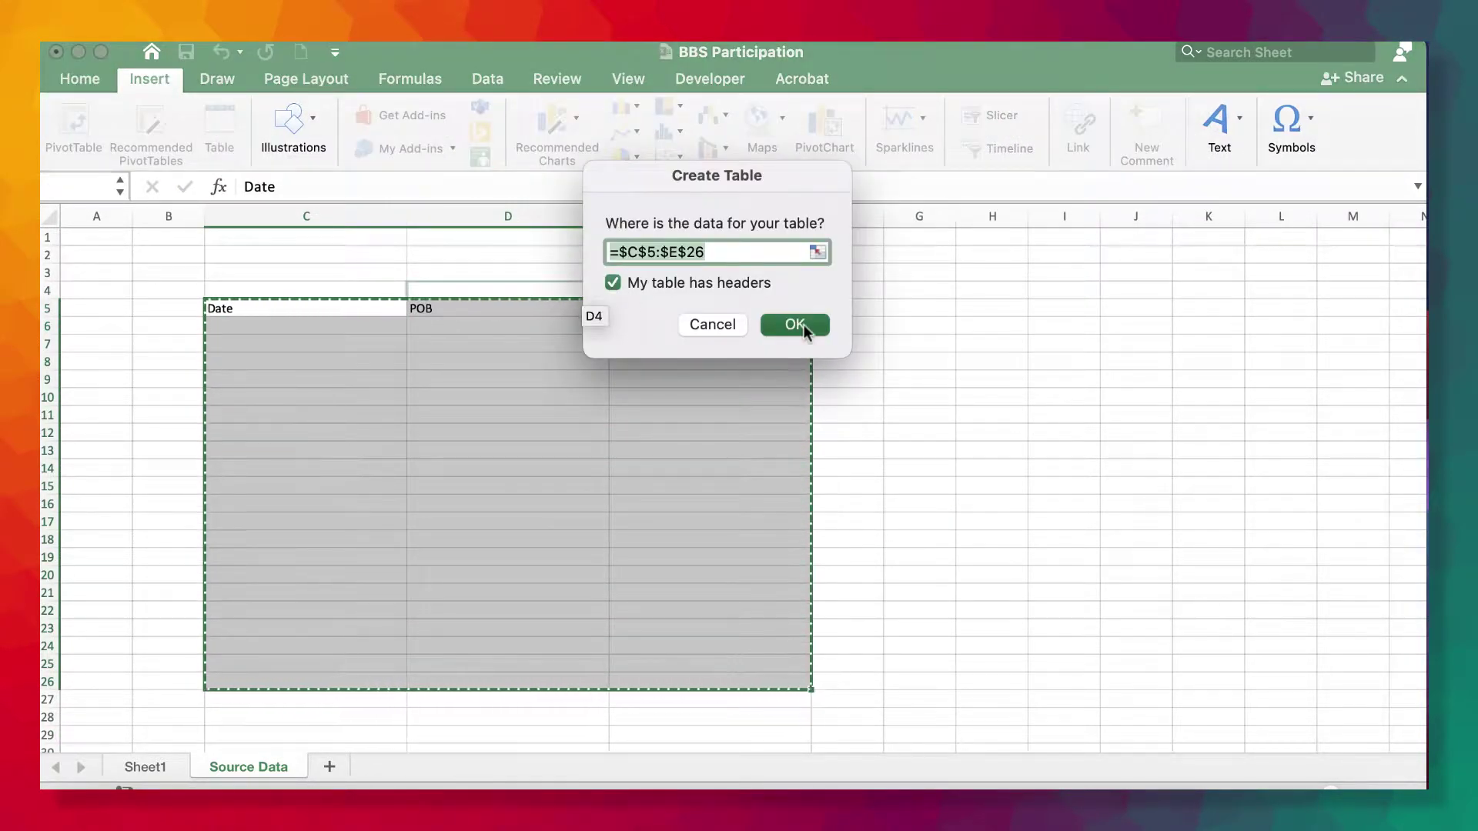
click(804, 327)
click(850, 133)
click(850, 133)
click(850, 133)
click(900, 133)
- Apply all borders to the cells of the table C5:E26
click(80, 79)
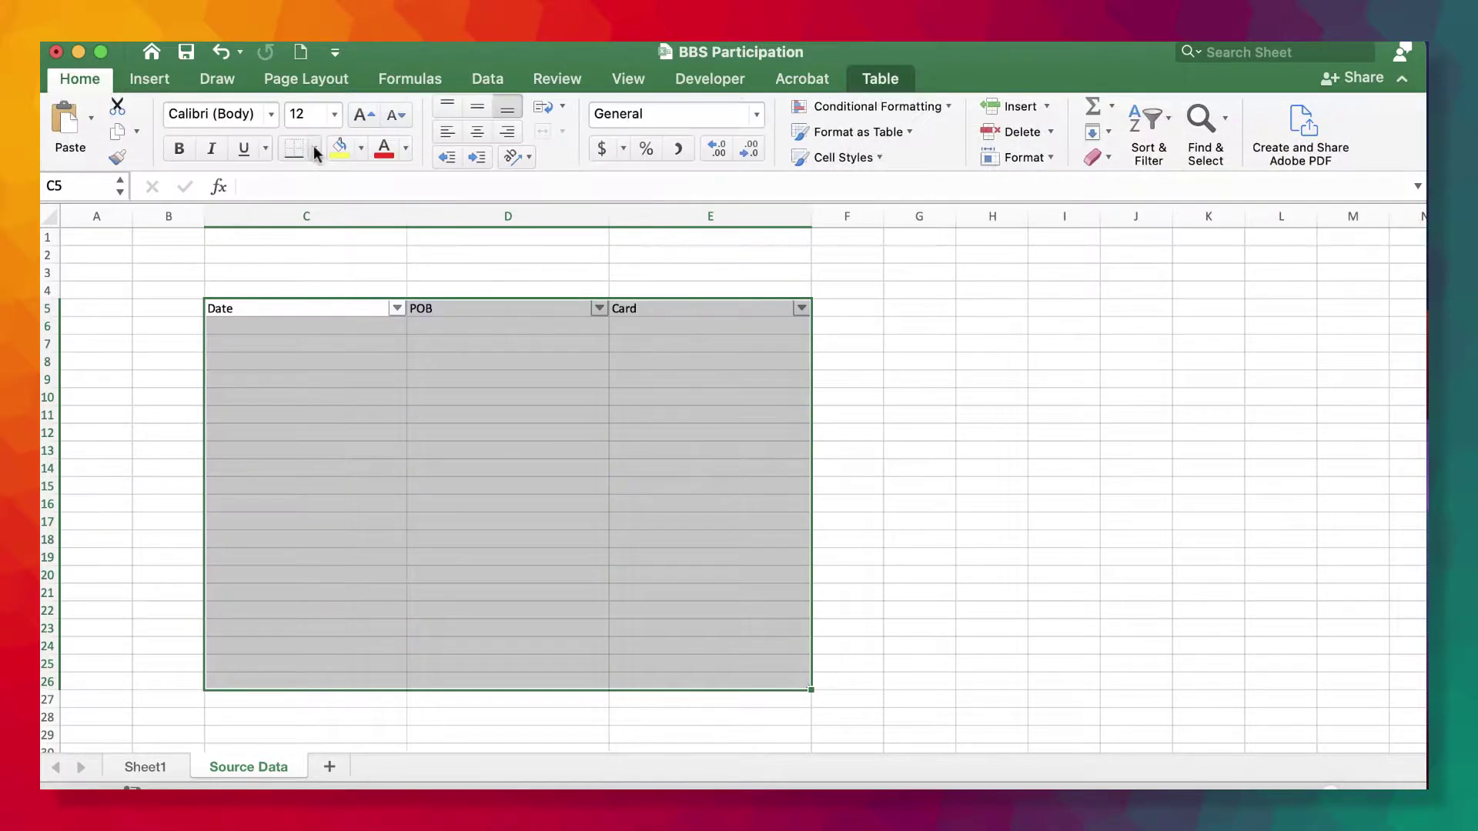
click(315, 152)
click(313, 362)
- Format the table's header row with a white font and a green fill
drag(231, 308, 733, 307)
click(405, 148)
click(389, 248)
click(360, 147)
click(487, 400)
click(992, 468)
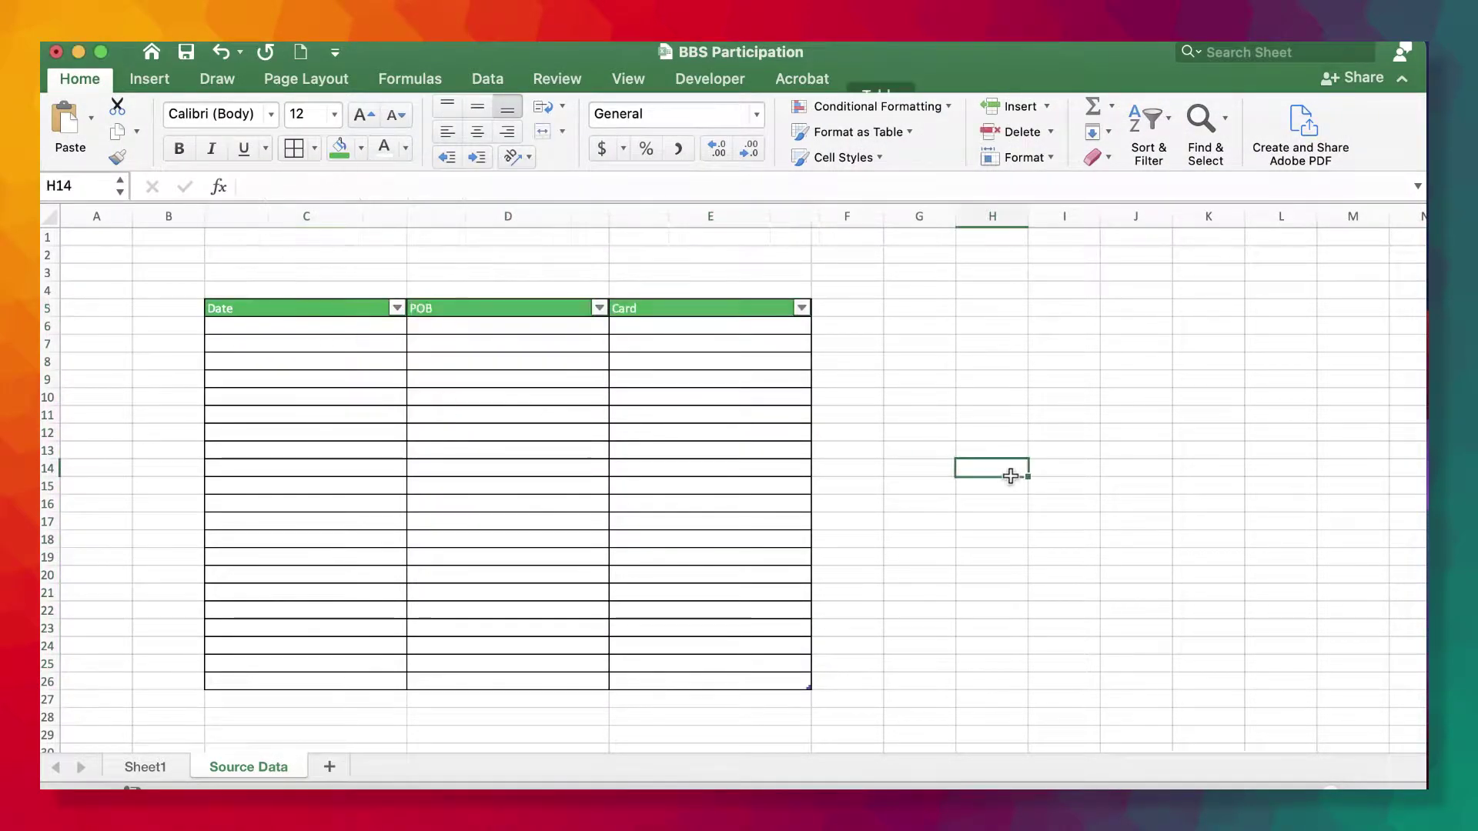
- Hide the sheet's gridlines and narrow the Date column
click(628, 79)
click(285, 149)
click(1072, 514)
drag(406, 216, 331, 216)
scroll(931, 439, down, 5)
scroll(845, 574, up, 5)
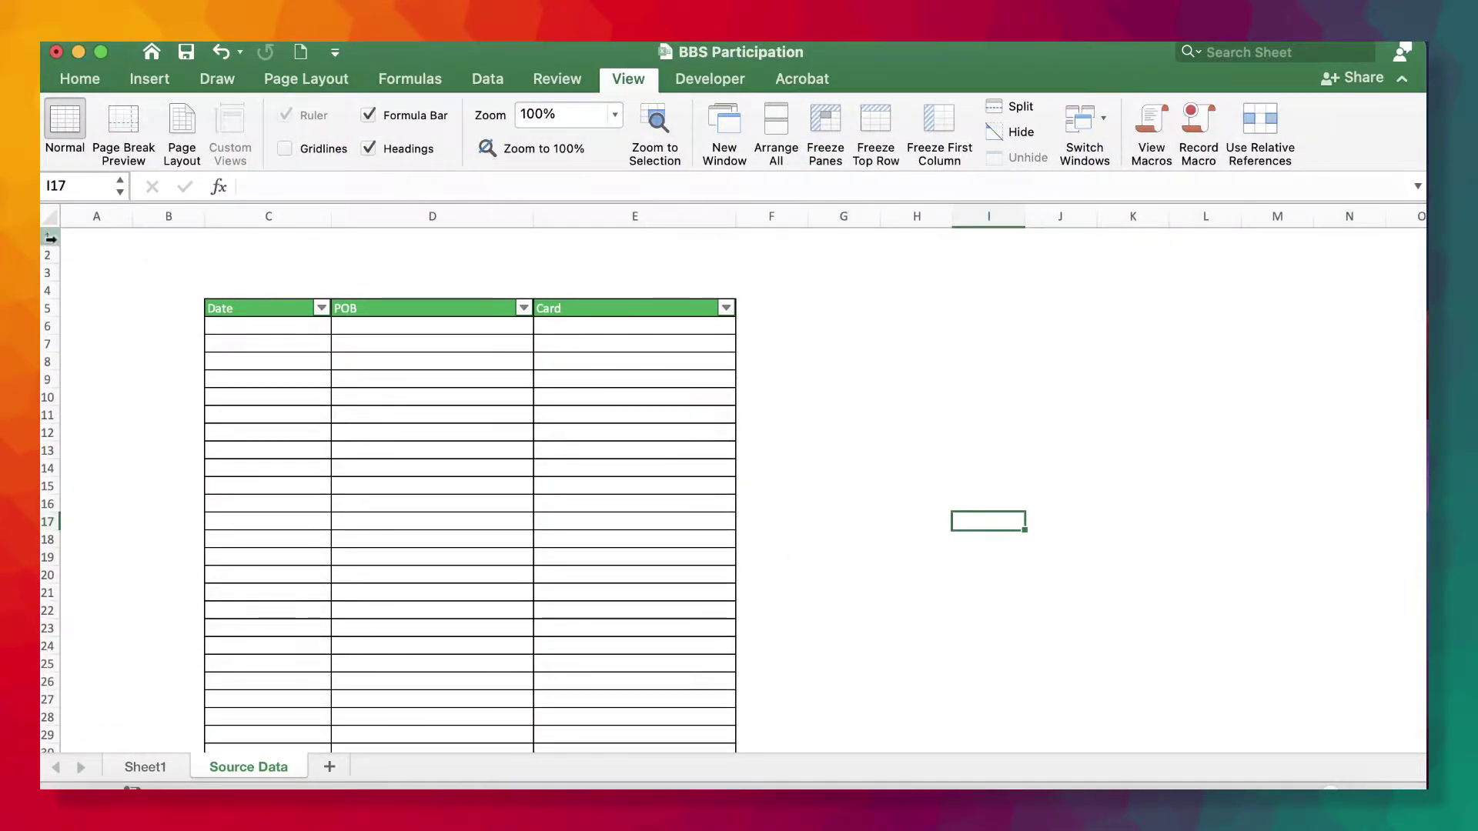
- Delete the two blank rows above the table and one blank column beside it so the table starts at B3
drag(47, 237, 47, 254)
click(80, 78)
click(1015, 132)
click(989, 397)
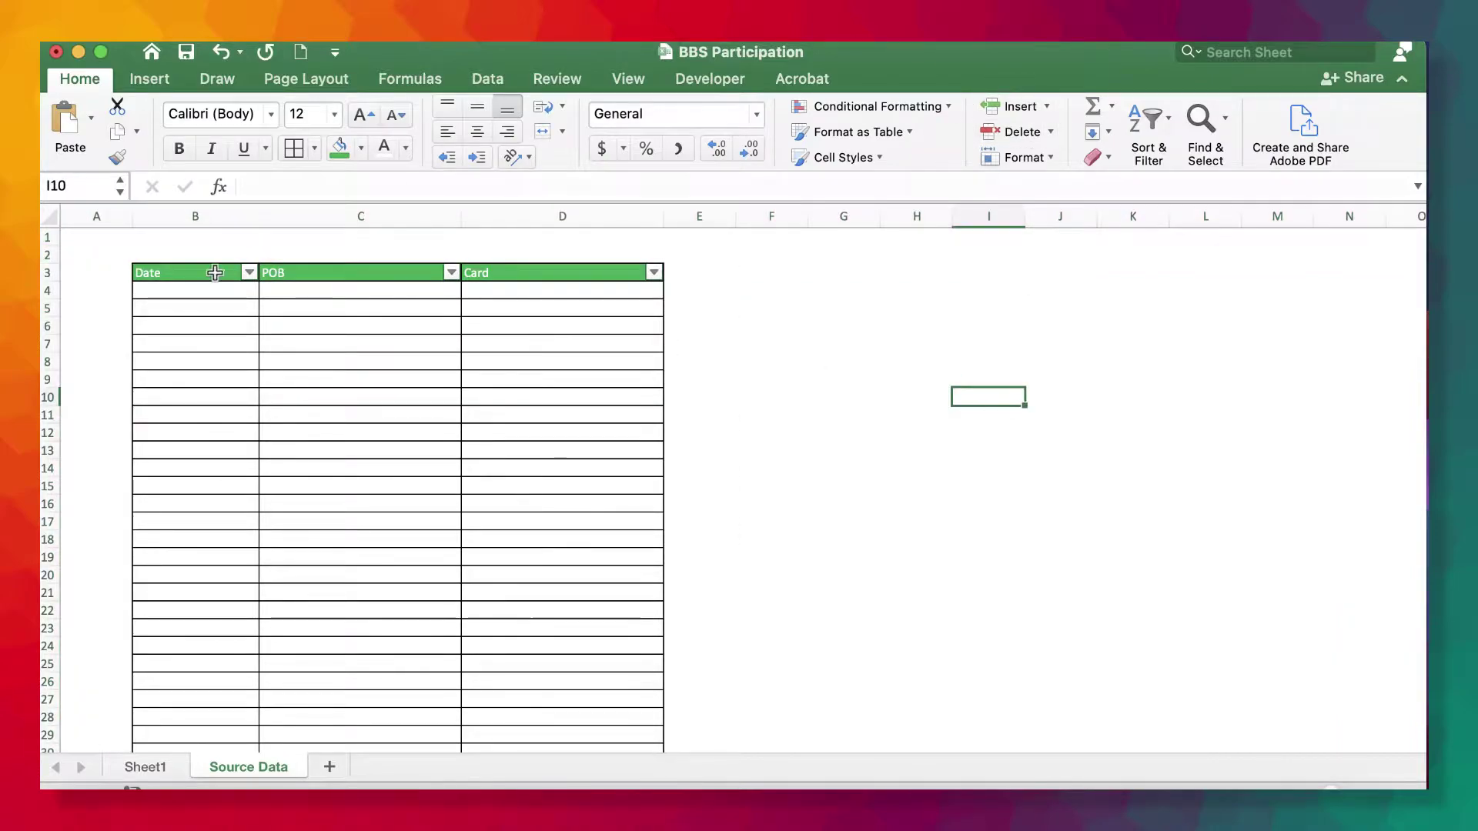
- Format the cells under the Date header as dates with day, abbreviated month and two-digit year
click(214, 274)
click(211, 289)
key(super+shift+Down)
right_click(200, 345)
click(265, 709)
click(171, 196)
click(88, 337)
scroll(313, 423, down, 3)
click(277, 395)
click(641, 769)
- Enter 1/1 in B4 and fill the daily dates down to 10-Feb-21
click(205, 290)
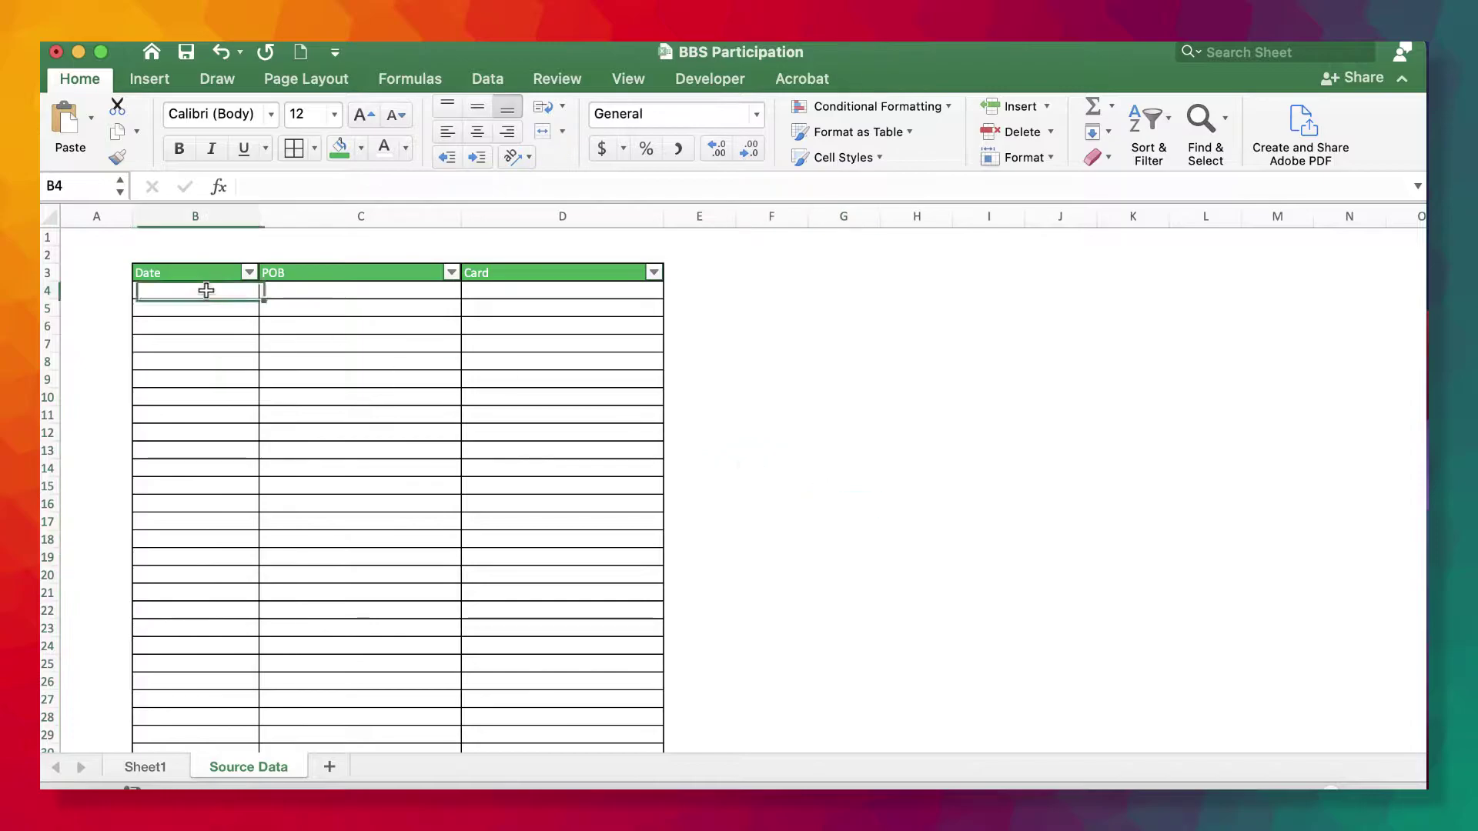
text(1/1)
drag(259, 299, 251, 730)
scroll(772, 561, down, 6)
click(845, 473)
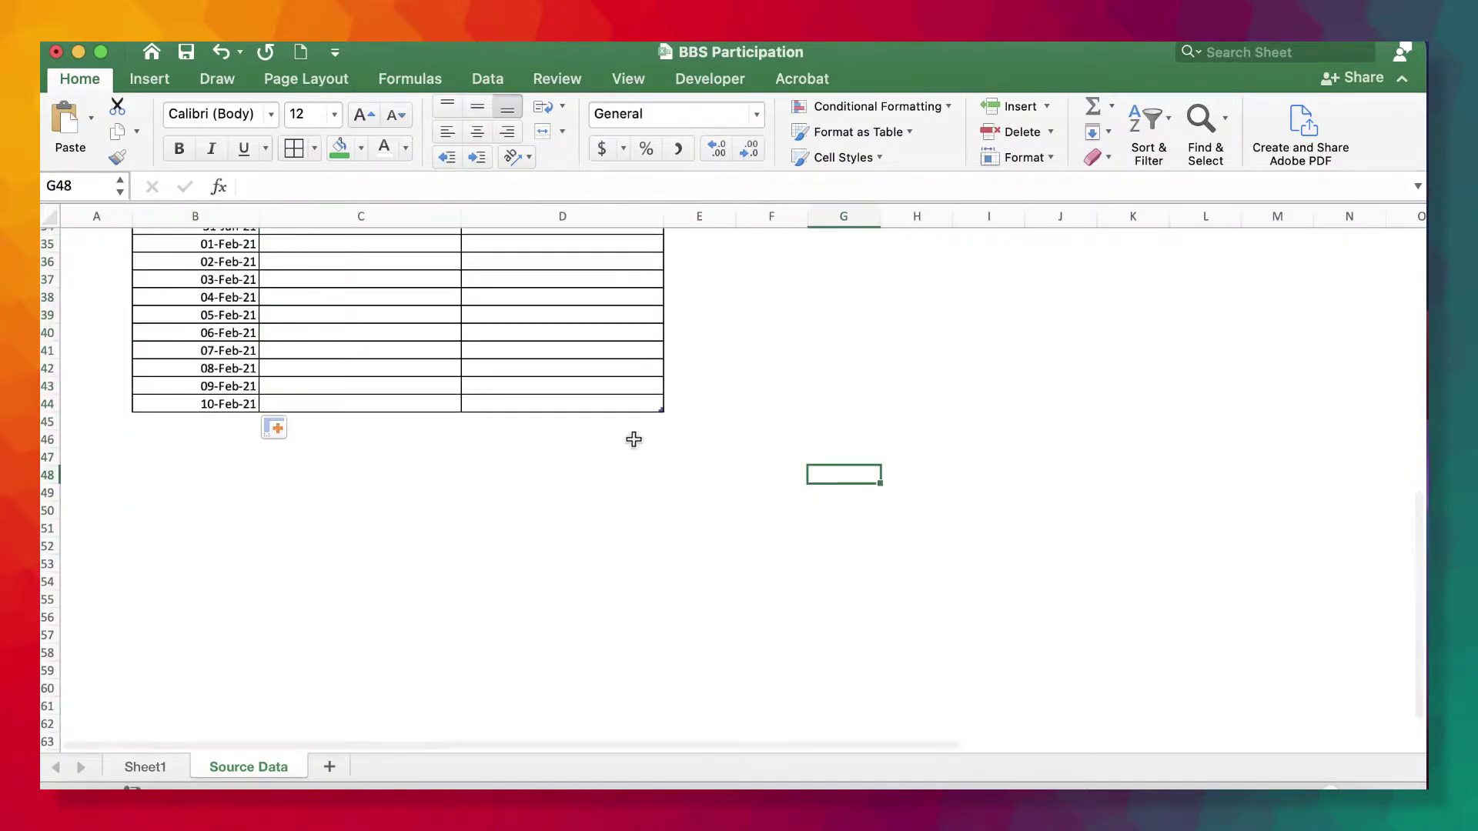
- Extend the table downward and fill the Date column with daily dates through 31-Dec-21
drag(660, 410, 604, 534)
scroll(603, 534, up, 20)
click(241, 290)
drag(258, 298, 255, 722)
click(280, 712)
click(659, 607)
- Delete the surplus rows below 31-Dec-21, starting at row 369
scroll(648, 551, up, 20)
drag(48, 474, 47, 731)
click(1005, 135)
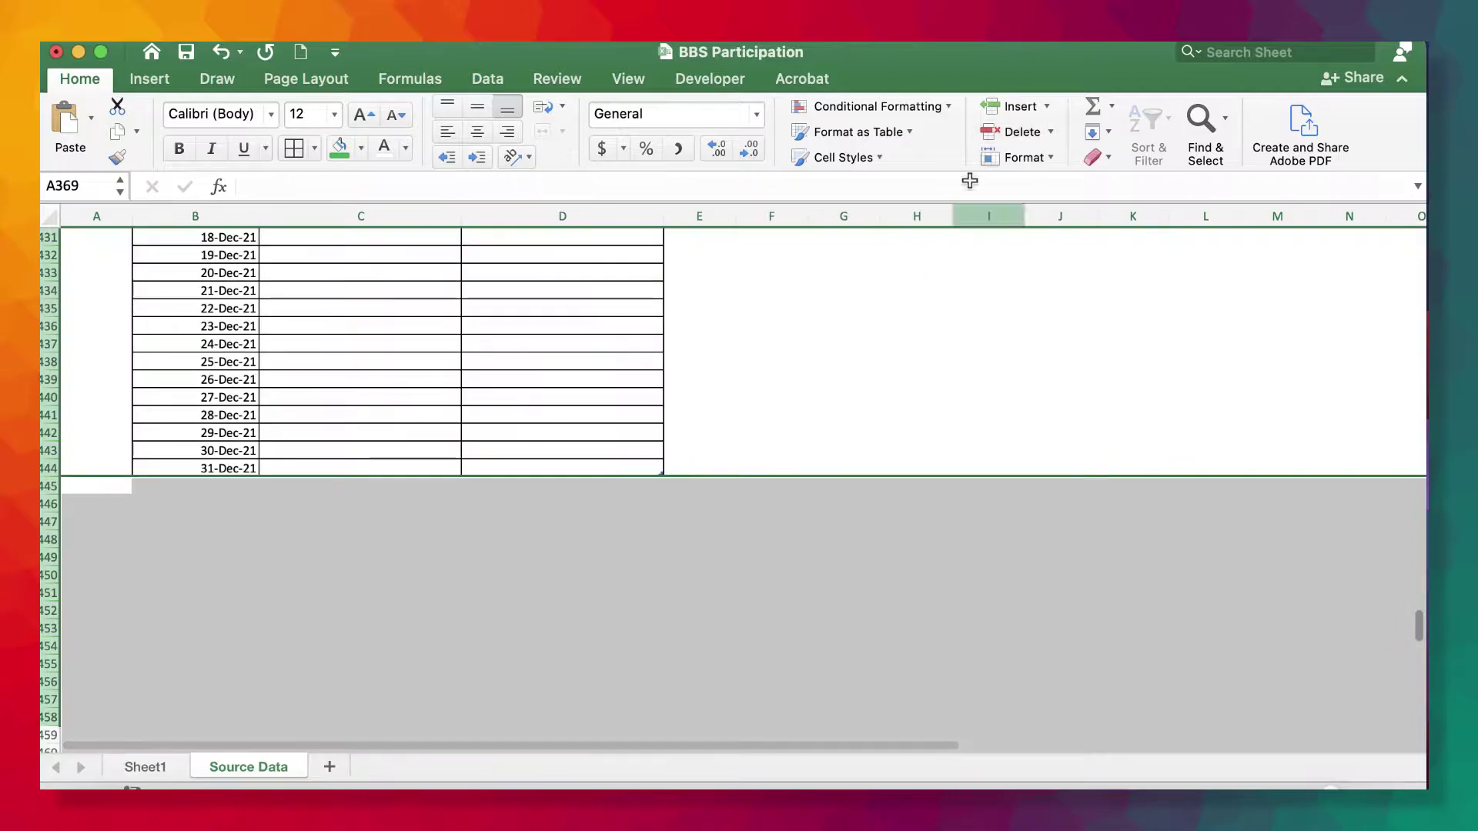
click(575, 622)
- Center the contents of the Date, POB and Card columns horizontally
scroll(574, 620, up, 20)
drag(224, 209, 561, 217)
click(478, 130)
click(841, 429)
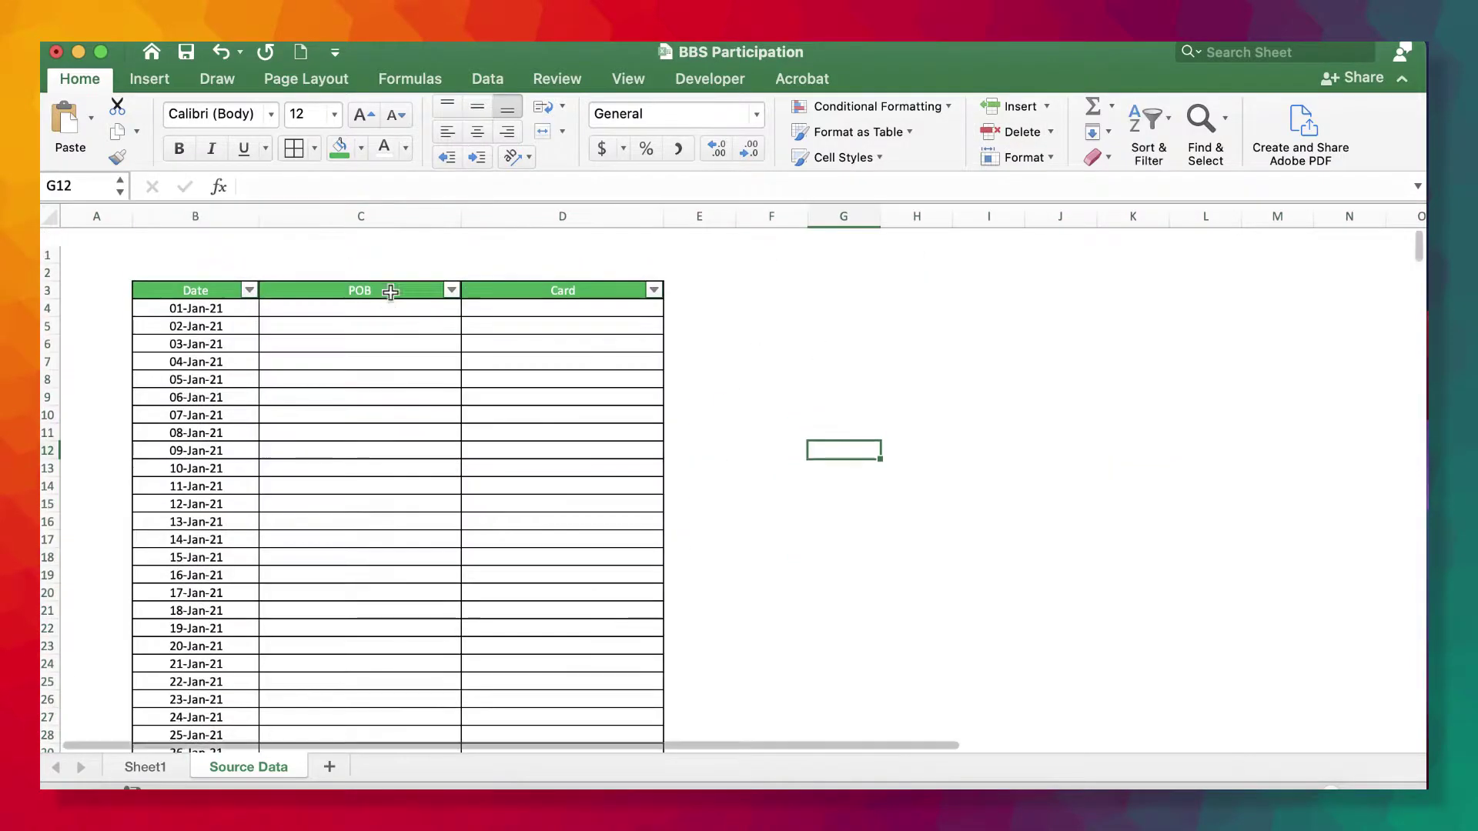
- Enter 27 as the first POB value in C4 and fill it down the whole column
click(389, 290)
text(27)
key(Return)
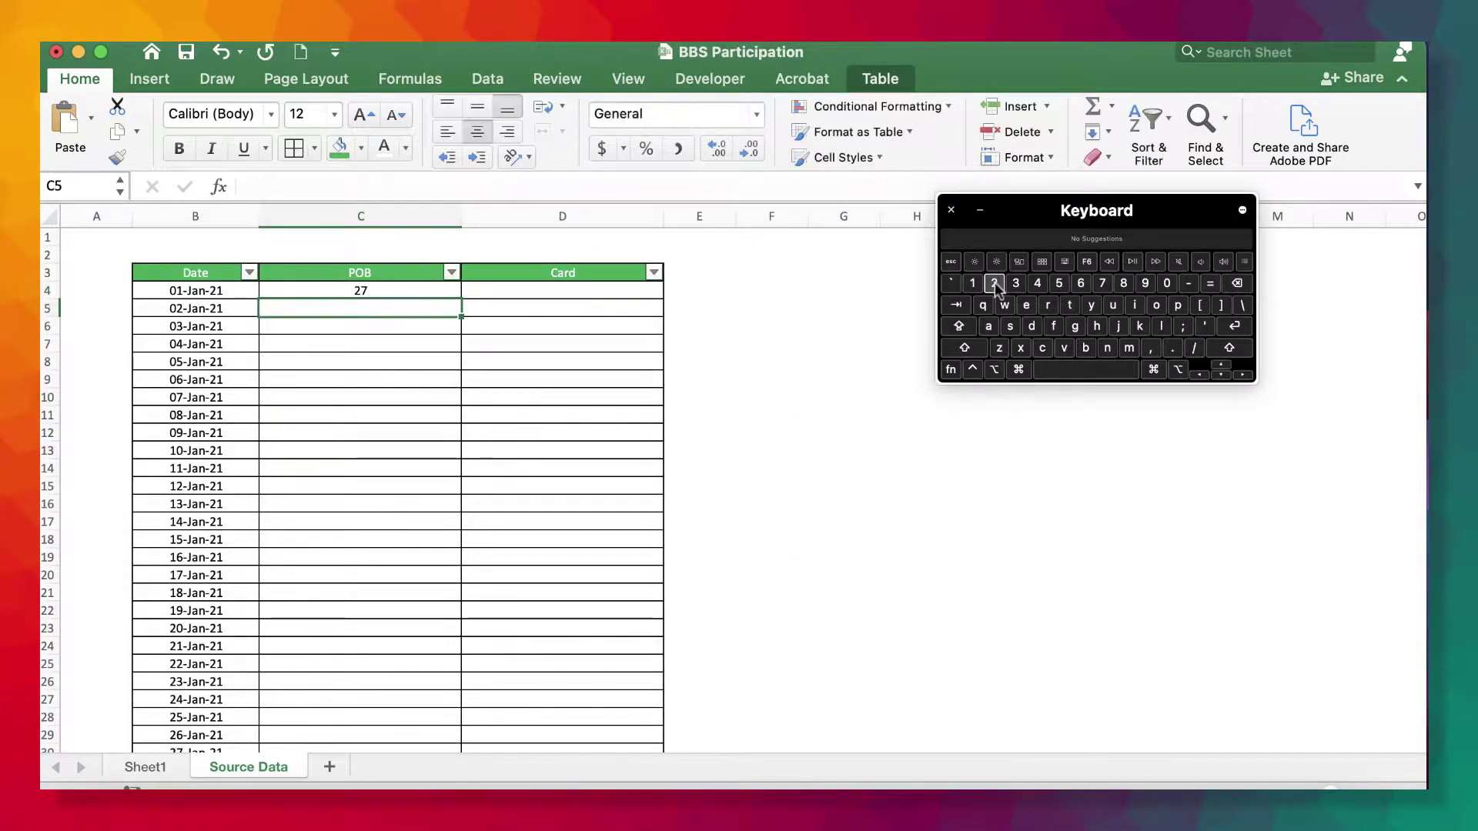
click(439, 290)
double_click(461, 299)
scroll(518, 396, down, 20)
scroll(518, 395, up, 20)
- Enter the Card values 16, 17, 18, 15, 14, 18, 17, 11, 14, 14, 17 and 18 in D4:D15
click(572, 290)
text(16)
text(15)
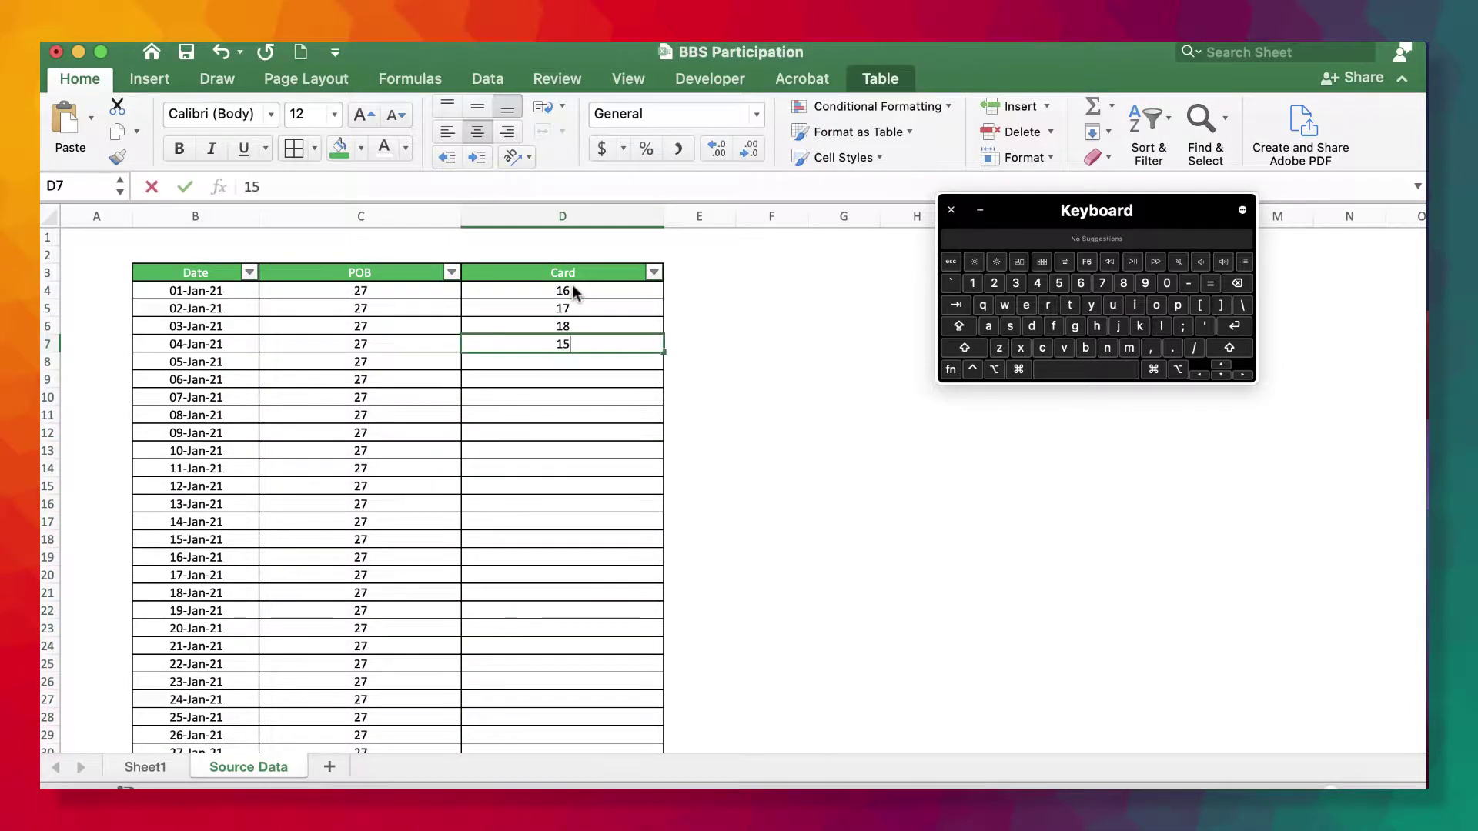
key(Return)
text(14)
key(Return)
text(17)
key(Return)
text(151)
key(Return)
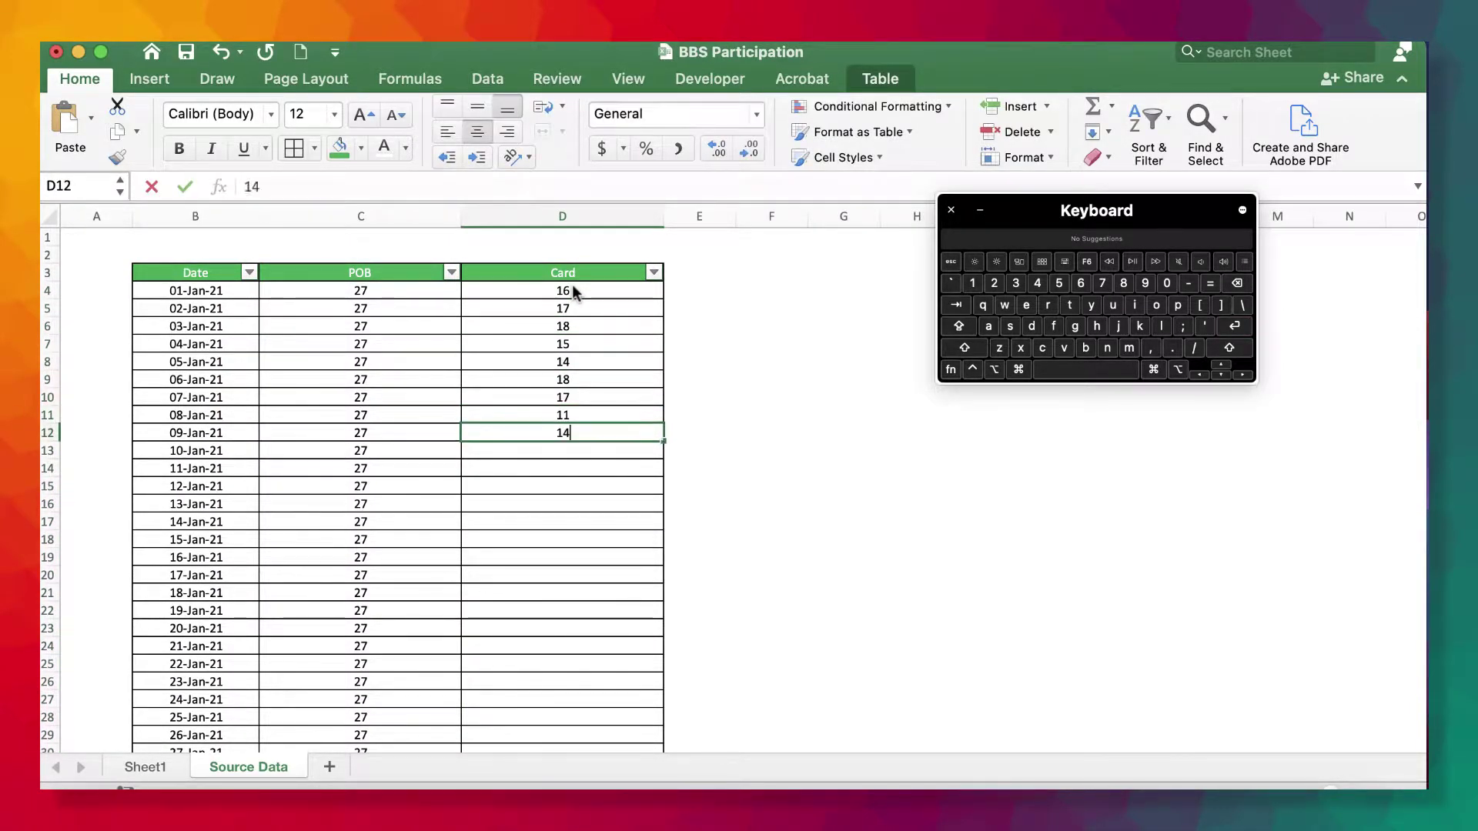
key(Return)
text(14)
key(Return)
key(BackSpace)
key(Up)
key(Up)
key(Up)
key(Up)
key(Up)
- Copy the Card values in D4:D15 into the empty cells directly below them
drag(581, 293, 573, 484)
key(super+c)
scroll(573, 484, down, 3)
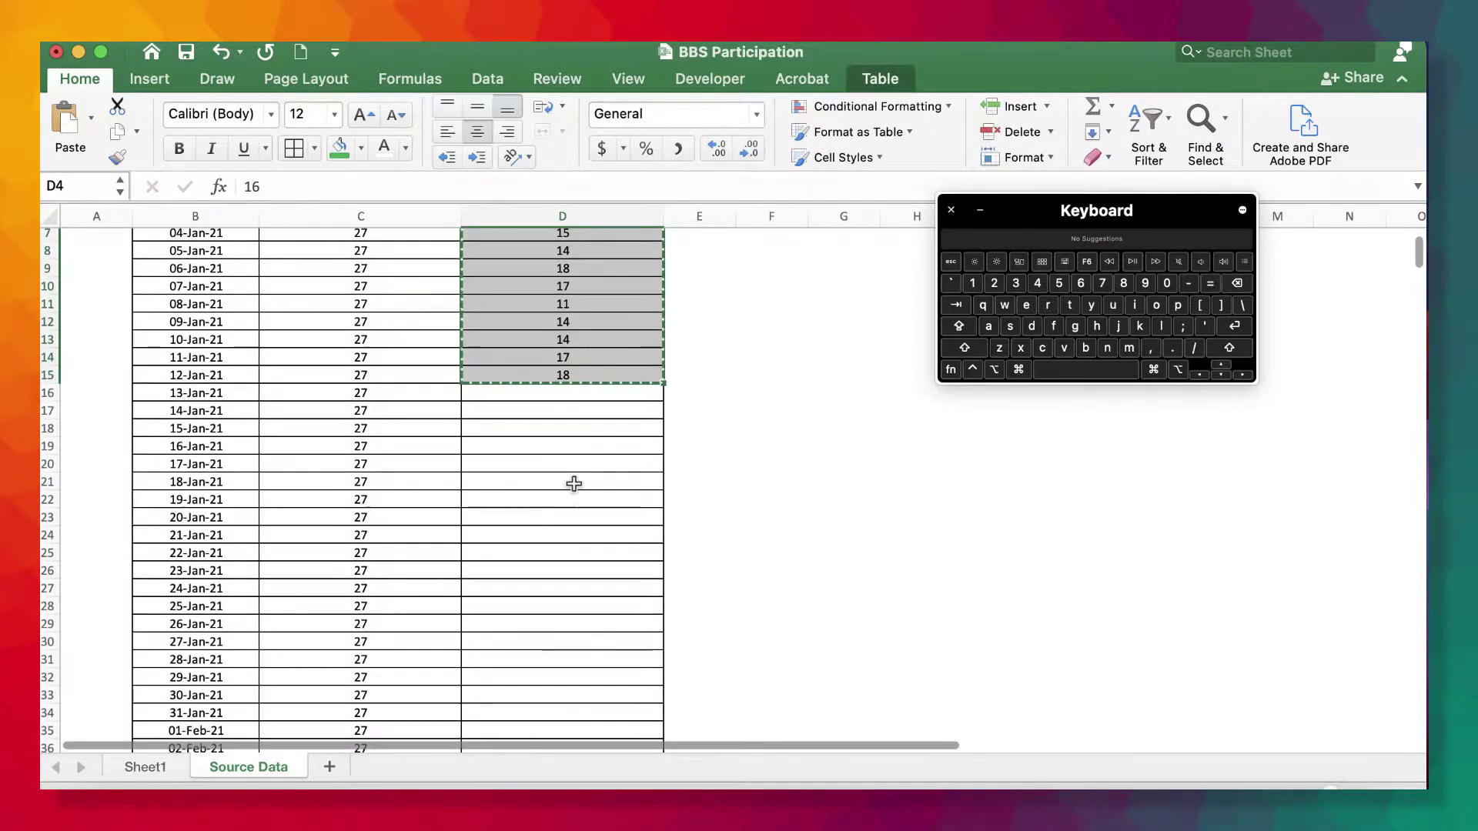
scroll(575, 391, up, 3)
- Copy the Card values in D4:D27 and paste the block repeatedly down the empty part of the column
drag(568, 292, 562, 699)
key(super+c)
scroll(559, 615, down, 9)
click(560, 352)
key(super+v)
scroll(567, 416, down, 10)
click(563, 344)
key(super+v)
click(537, 354)
key(super+v)
click(548, 368)
key(super+v)
click(556, 326)
key(super+v)
- Copy a longer block of the filled Card values and paste it below the last filled cell
drag(563, 314, 544, 737)
key(super+c)
scroll(561, 633, up, 20)
scroll(563, 639, down, 20)
click(553, 471)
key(super+v)
- Copy a short block of ten Card values and paste it into the next empty cells of the column
scroll(551, 468, down, 20)
scroll(551, 468, up, 3)
drag(563, 276, 565, 436)
key(super+c)
click(558, 454)
key(super+v)
scroll(557, 454, down, 3)
- Copy another block of Card values and paste it from D298 to extend the column through 19-Nov-21
scroll(567, 333, up, 8)
drag(570, 277, 558, 521)
key(super+c)
scroll(558, 493, up, 15)
scroll(567, 254, down, 20)
click(568, 254)
key(super+v)
scroll(568, 257, down, 8)
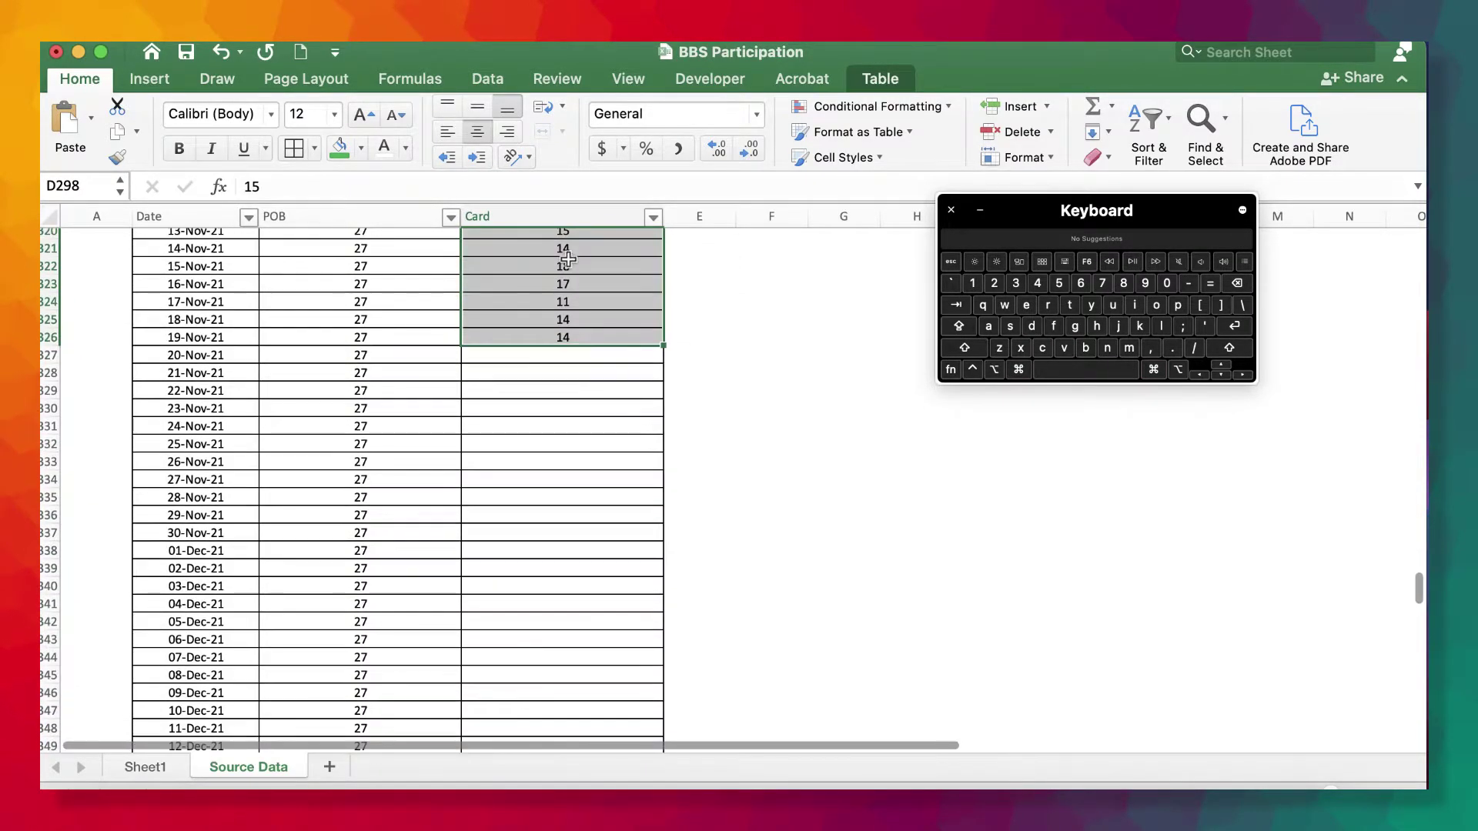
- Fill the remaining empty Card cells from 20-Nov-21 through 31-Dec-21 with copied values
click(567, 374)
scroll(567, 373, up, 2)
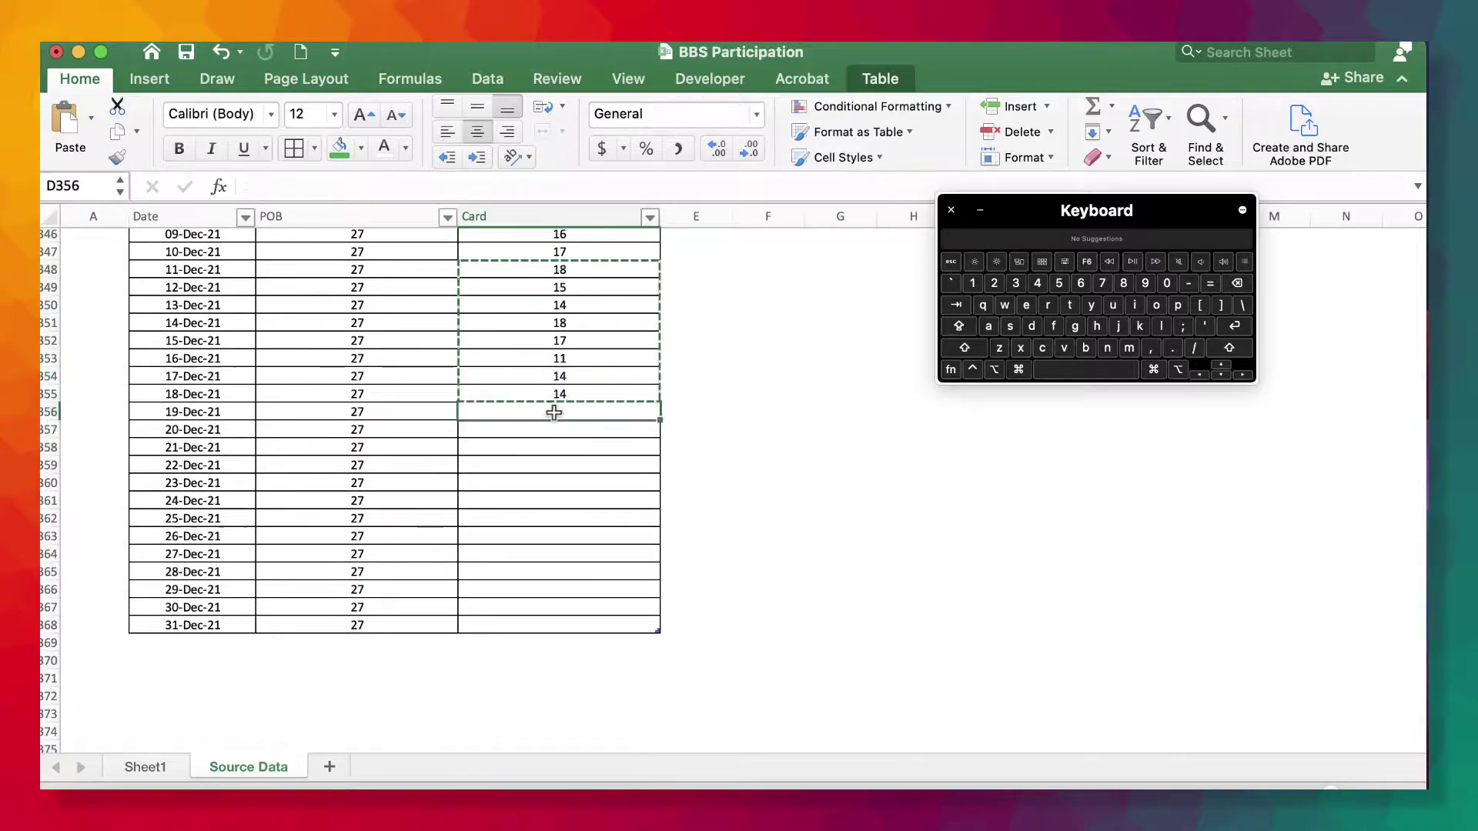
scroll(557, 539, up, 20)
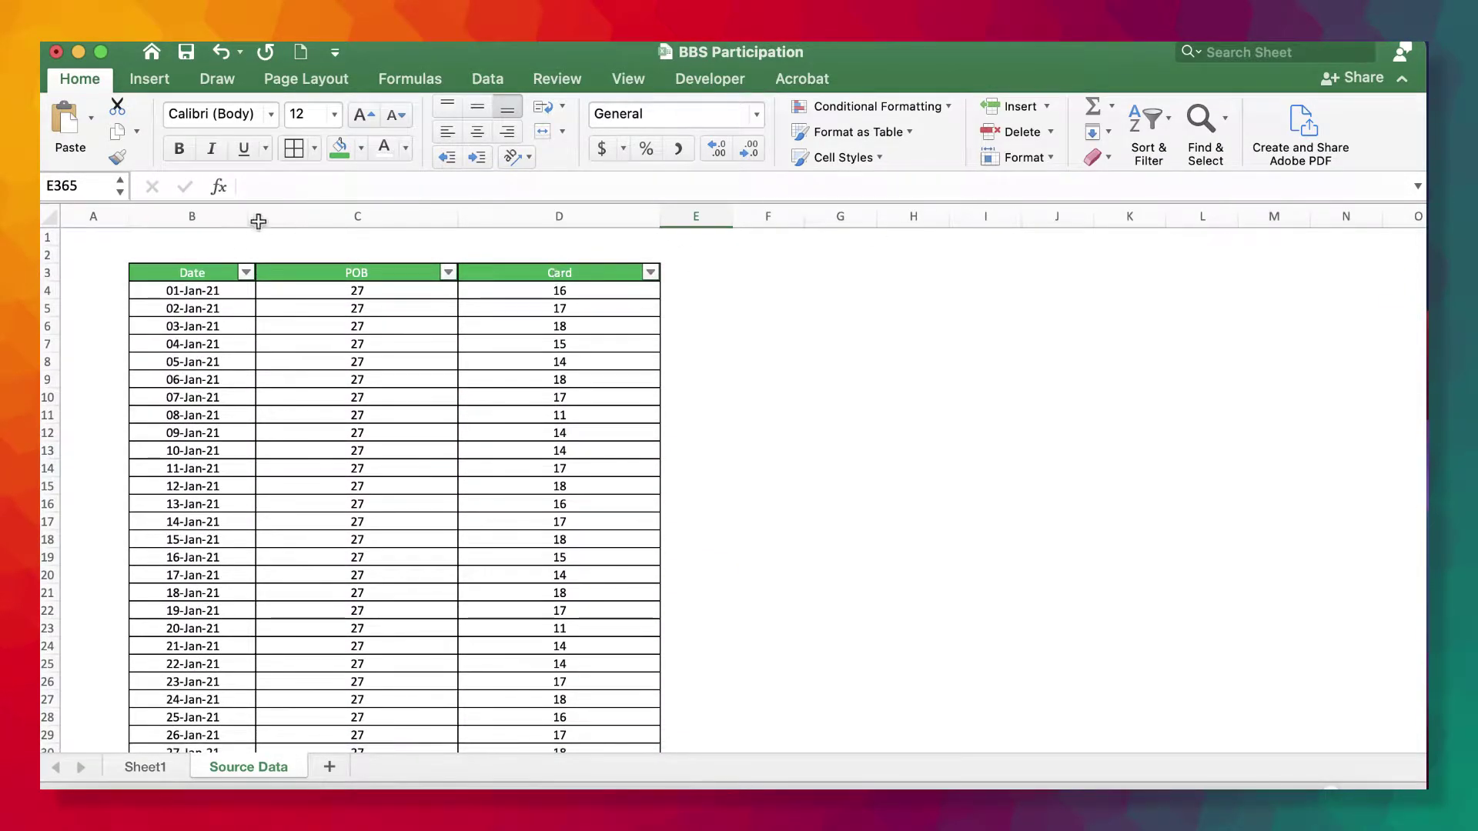
- Narrow the Date column, merge B1:D2, and add the title CARD PARTICIPATION there in large bold text
click(712, 376)
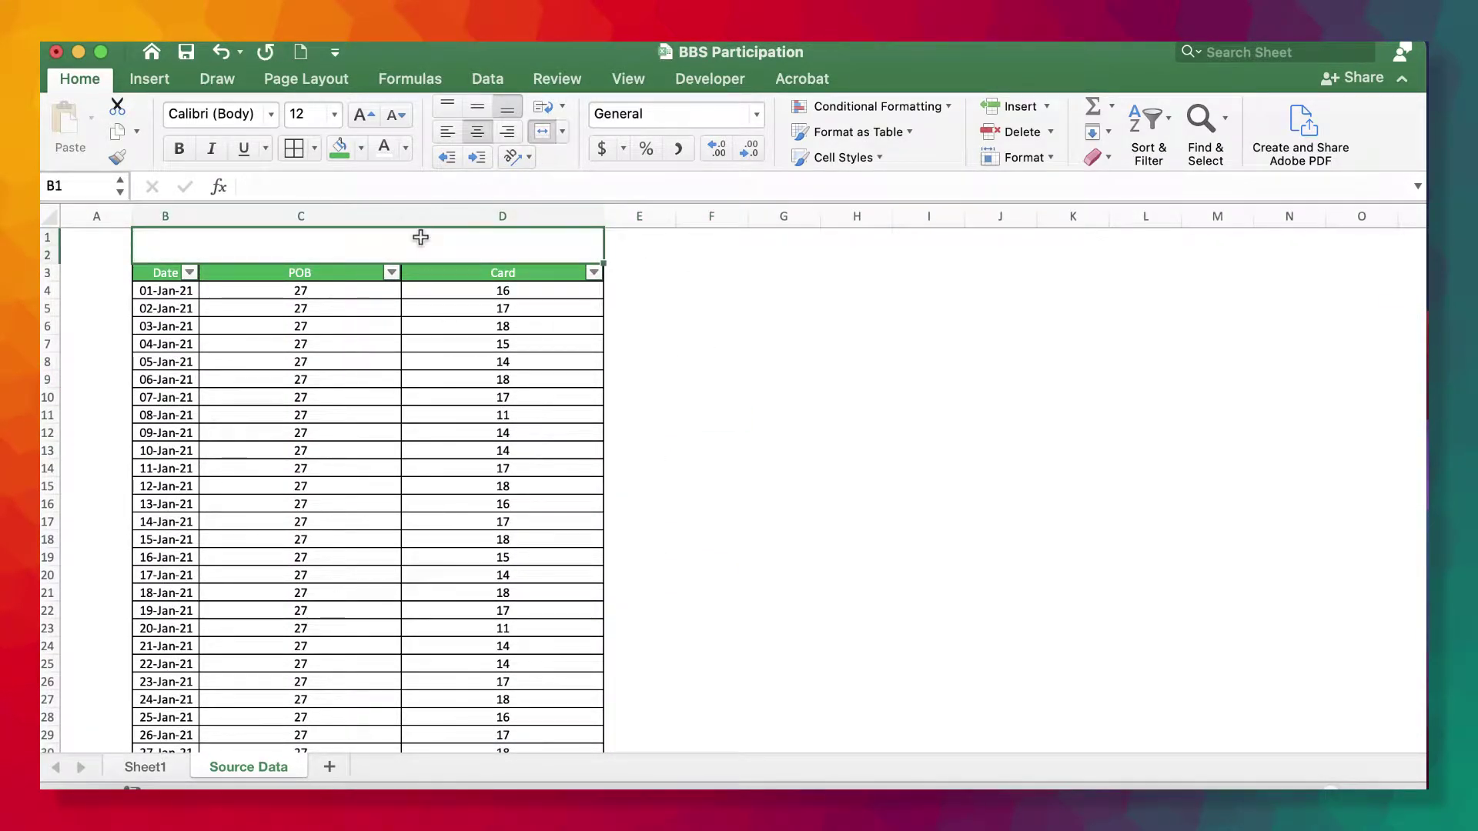
text(CARD PARTICIPAT)
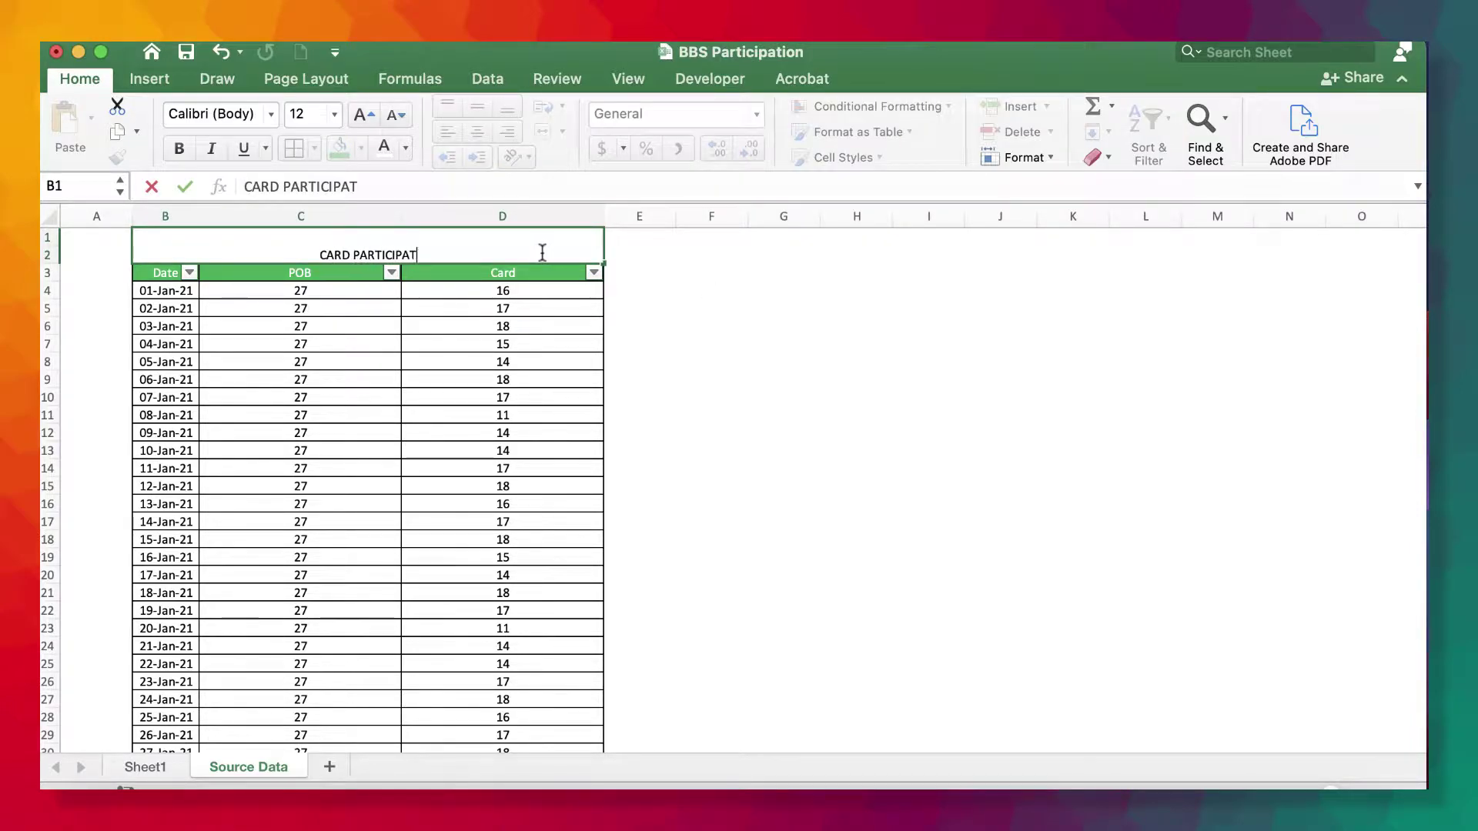
text(ION)
click(712, 362)
click(334, 114)
click(334, 366)
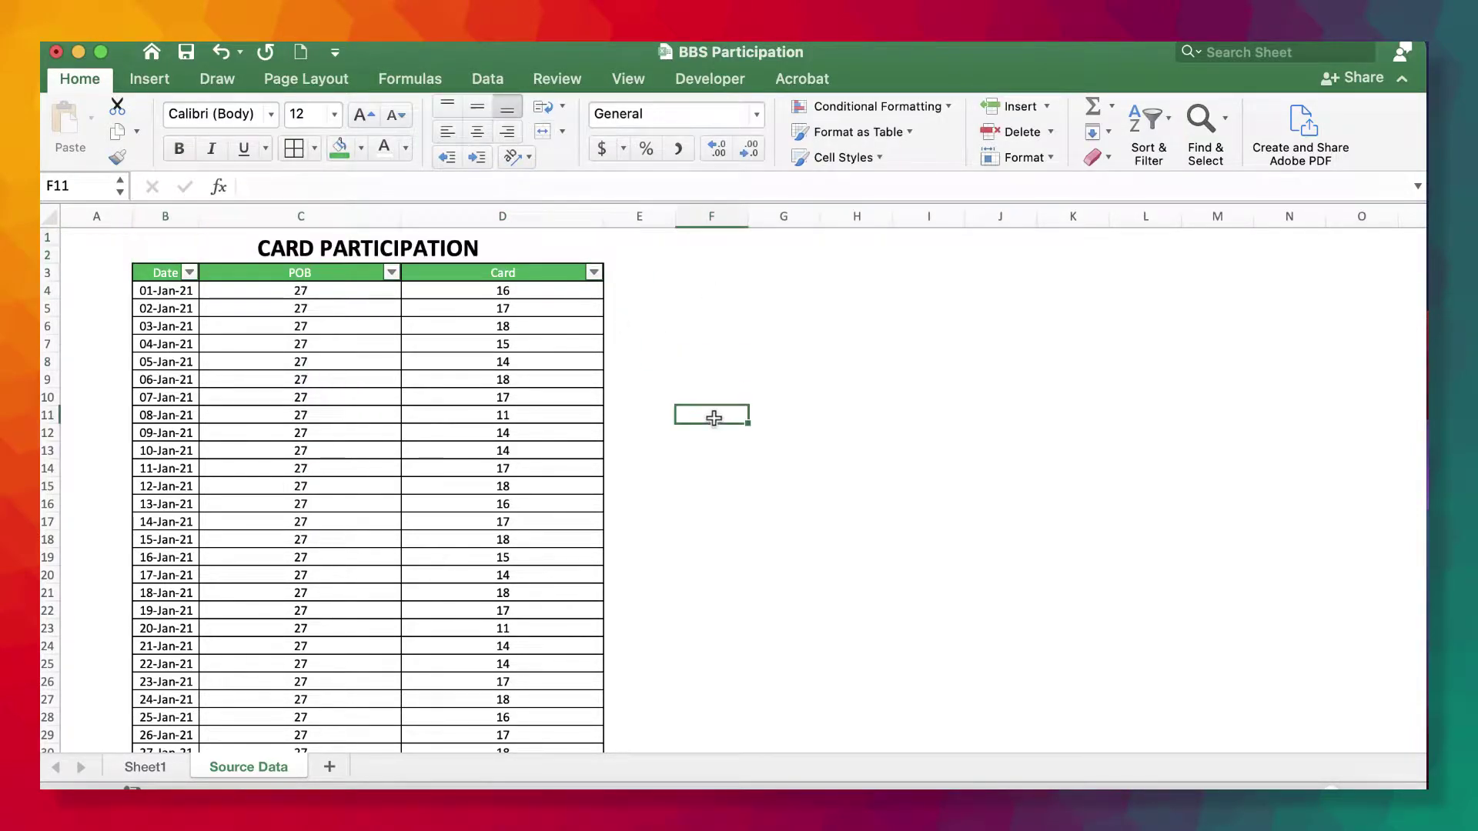
- Add a Participation Rate column to the table by entering its header in E3
text(Participa)
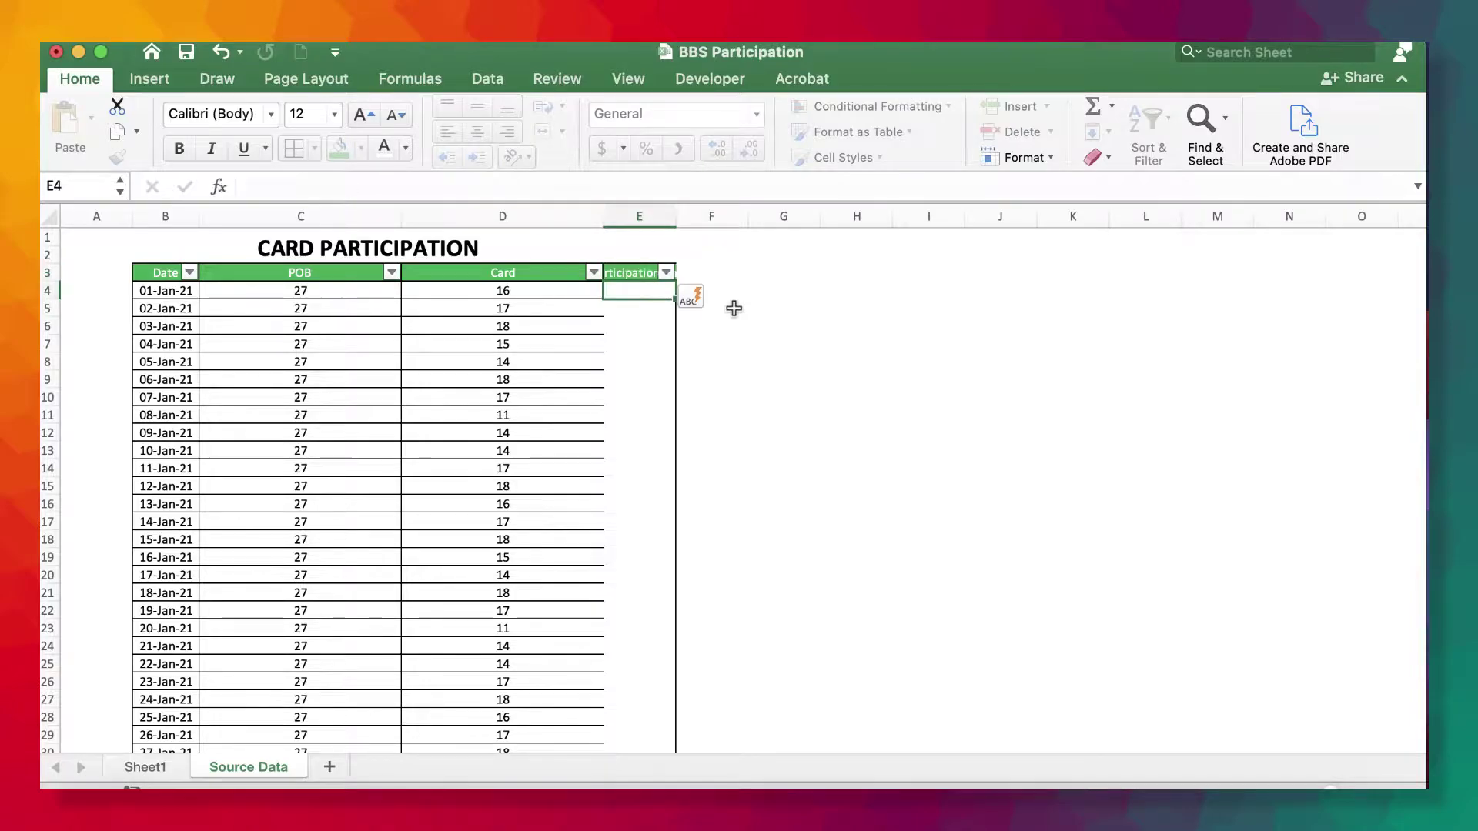
- Fill the Participation Rate column with a formula dividing Card by POB and format the results as percentages
key(super+shift+Down)
scroll(642, 292, up, 20)
click(641, 290)
text(=)
click(502, 289)
text(/)
click(301, 290)
key(Return)
click(640, 290)
double_click(676, 298)
click(649, 151)
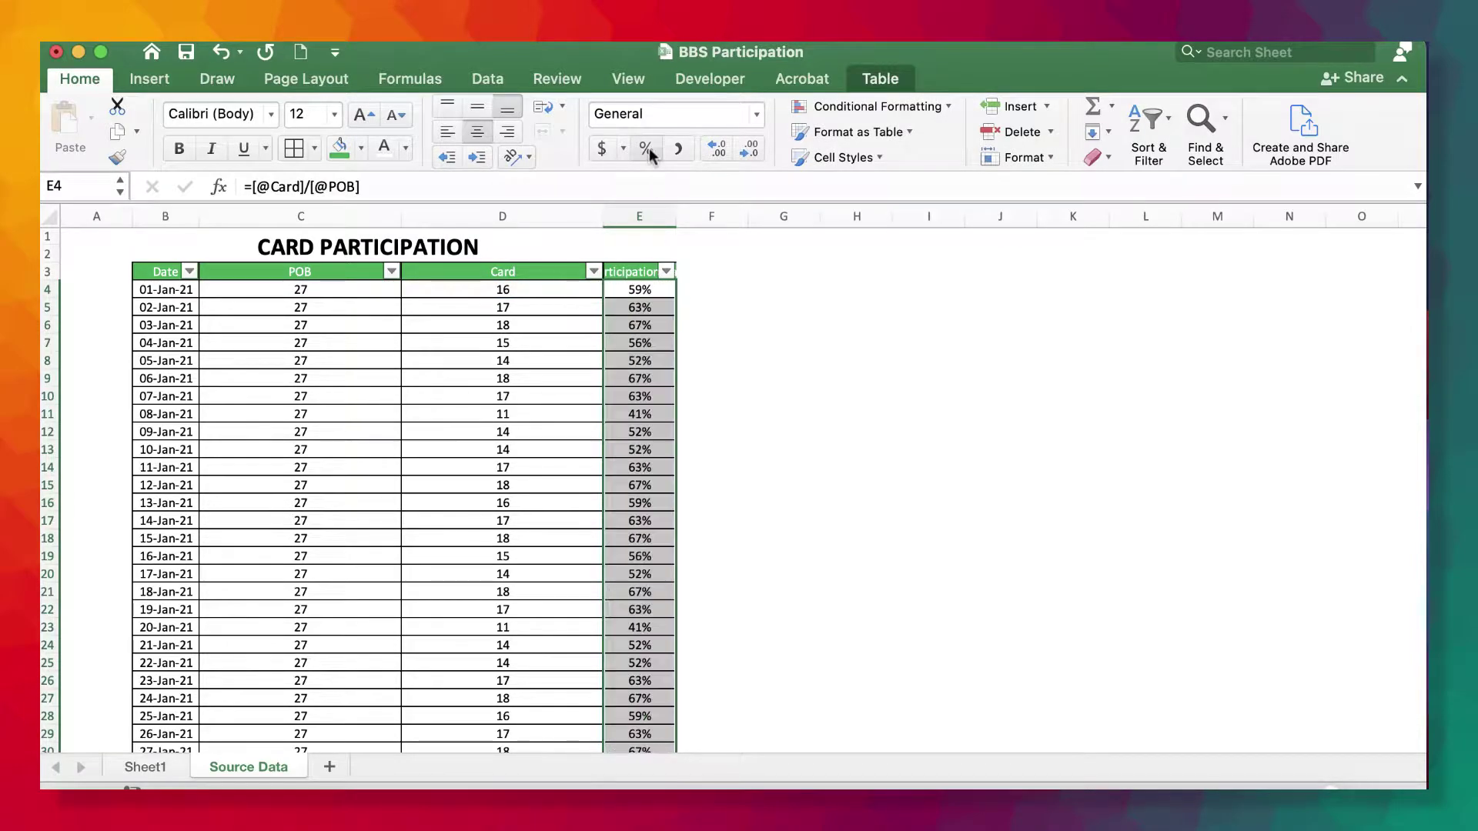
- Fit the Participation Rate column to its header and extend the merged CARD PARTICIPATION title across columns B to E
click(857, 450)
double_click(676, 220)
click(924, 398)
click(851, 485)
drag(362, 247, 677, 247)
click(550, 134)
click(490, 488)
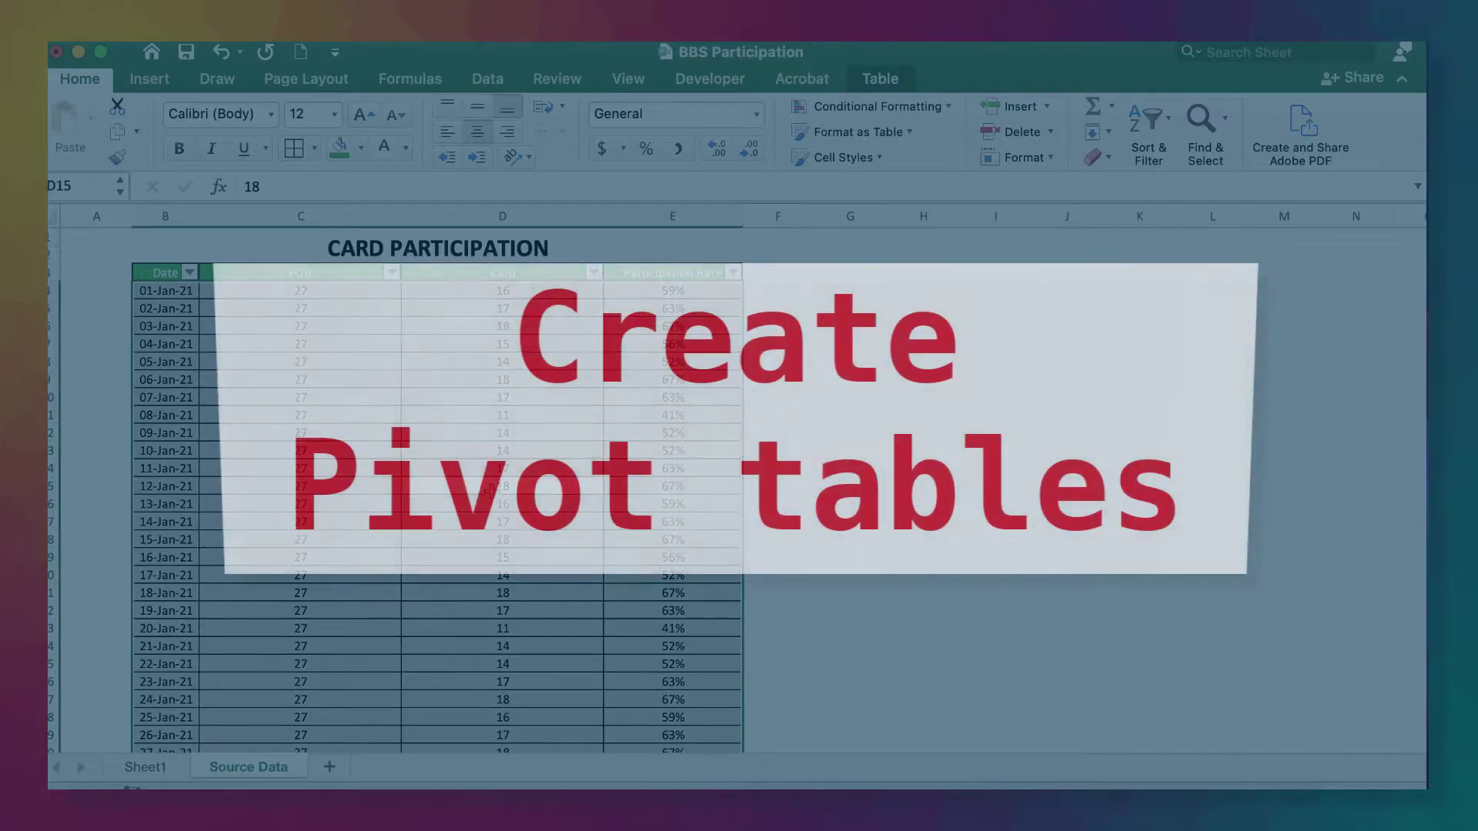
- Create a PivotTable from the whole Source Data table, Table2, on a new worksheet
key(ctrl+a)
click(149, 79)
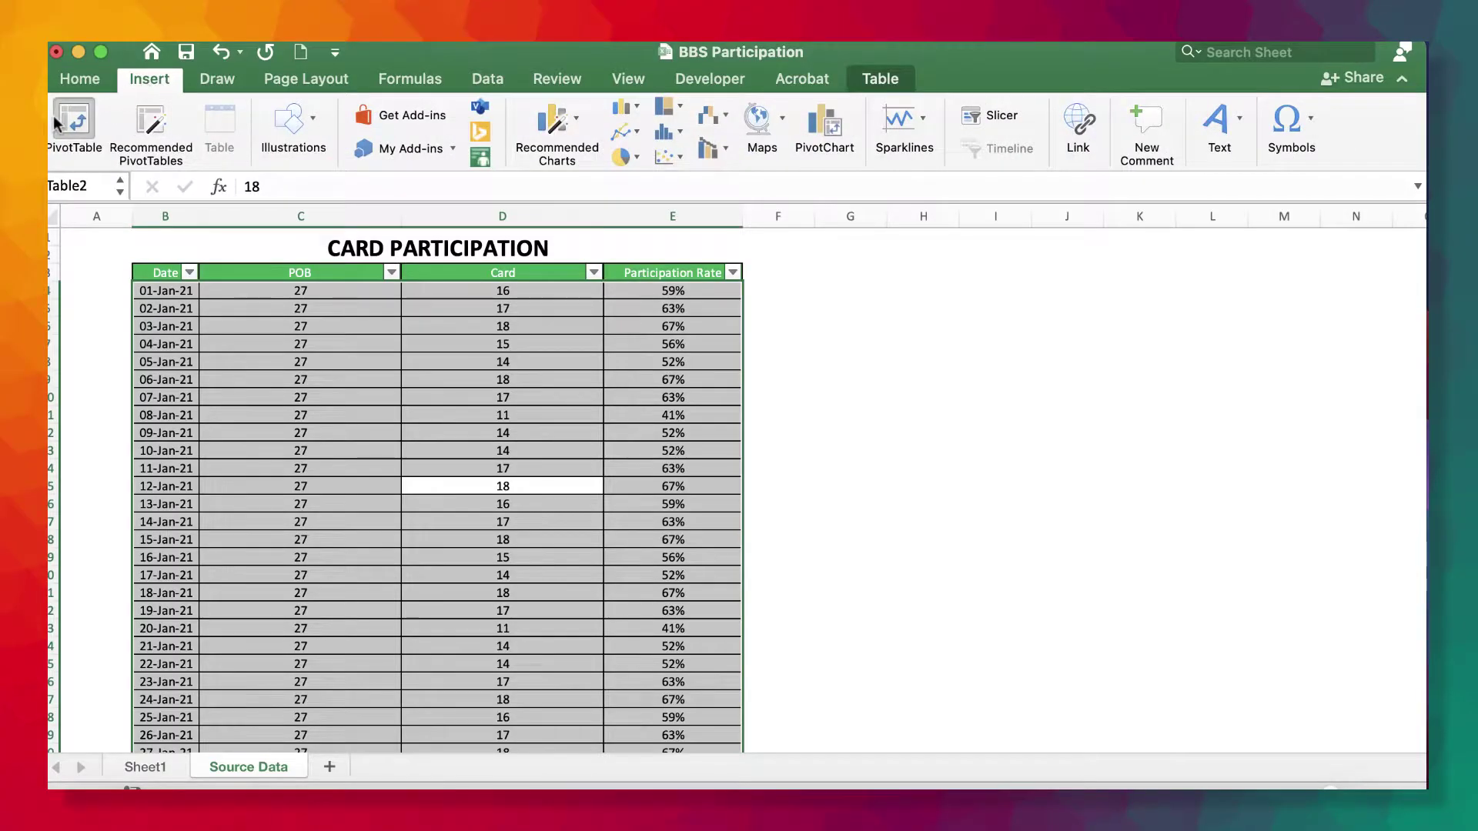
click(56, 123)
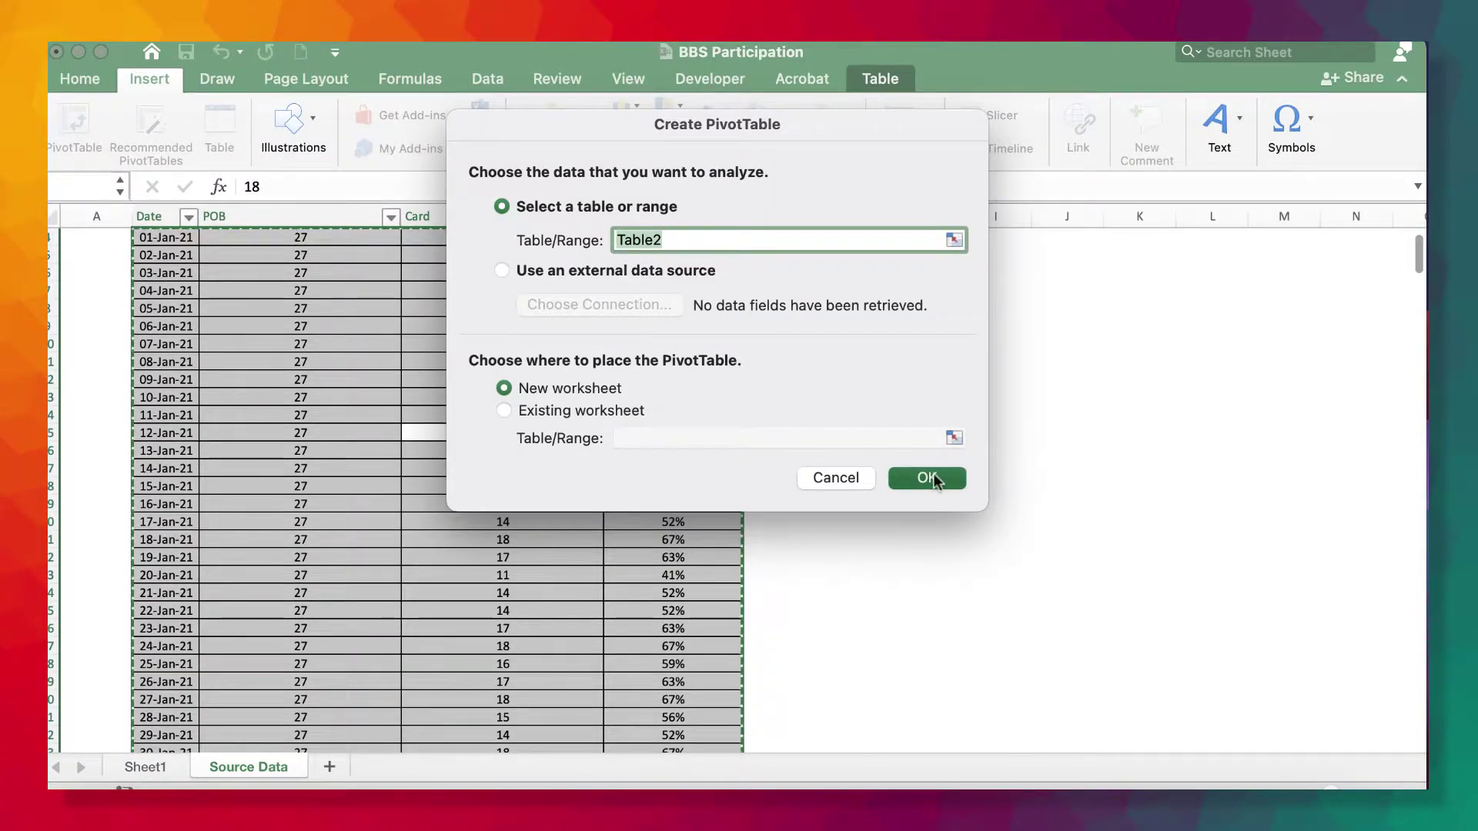
click(928, 478)
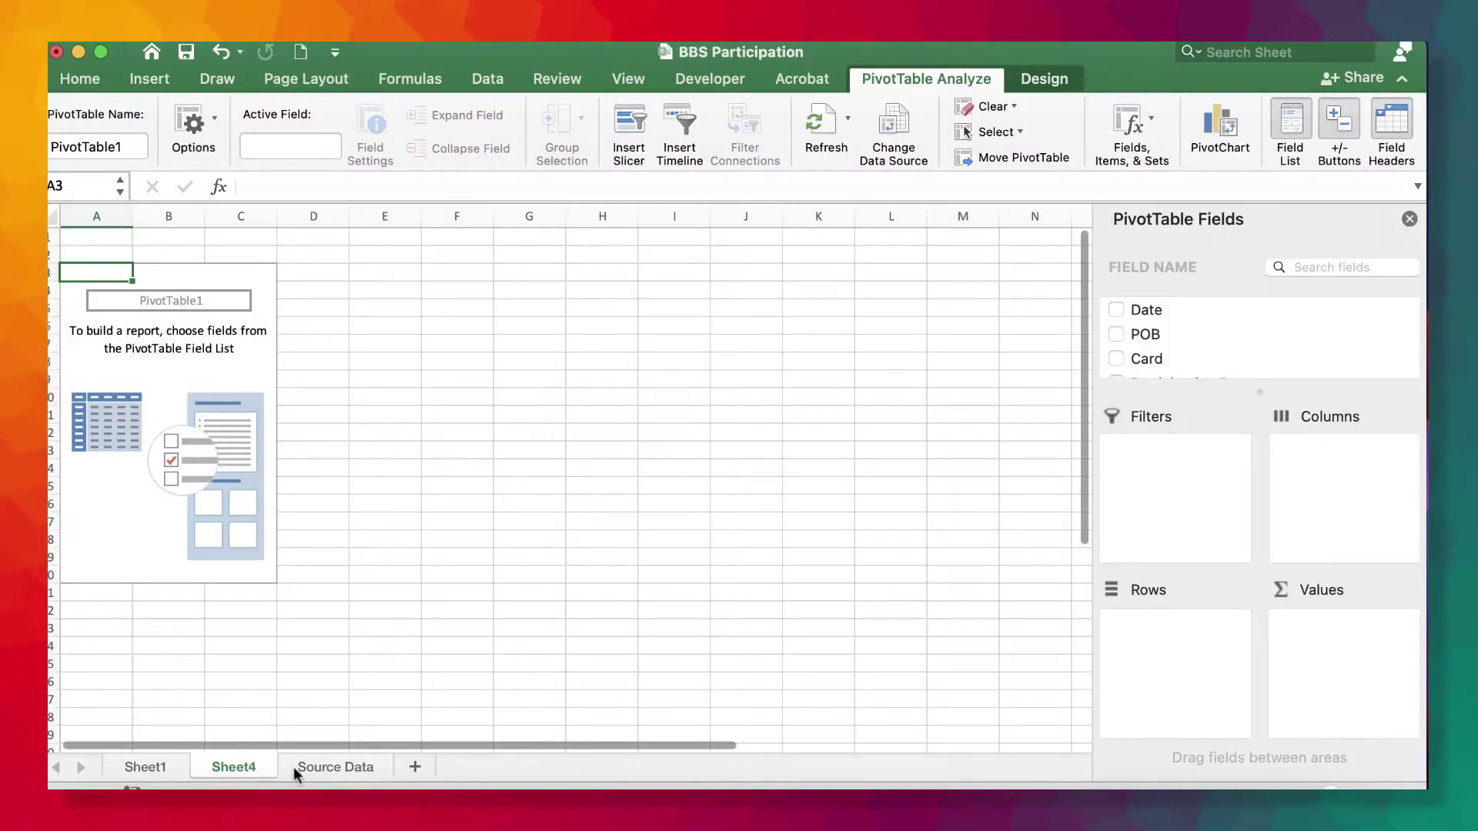
- Move the new pivot sheet after Source Data and rename it POB vs Card Participation
drag(500, 770, 415, 766)
double_click(350, 766)
text(POB vs Card Particpat)
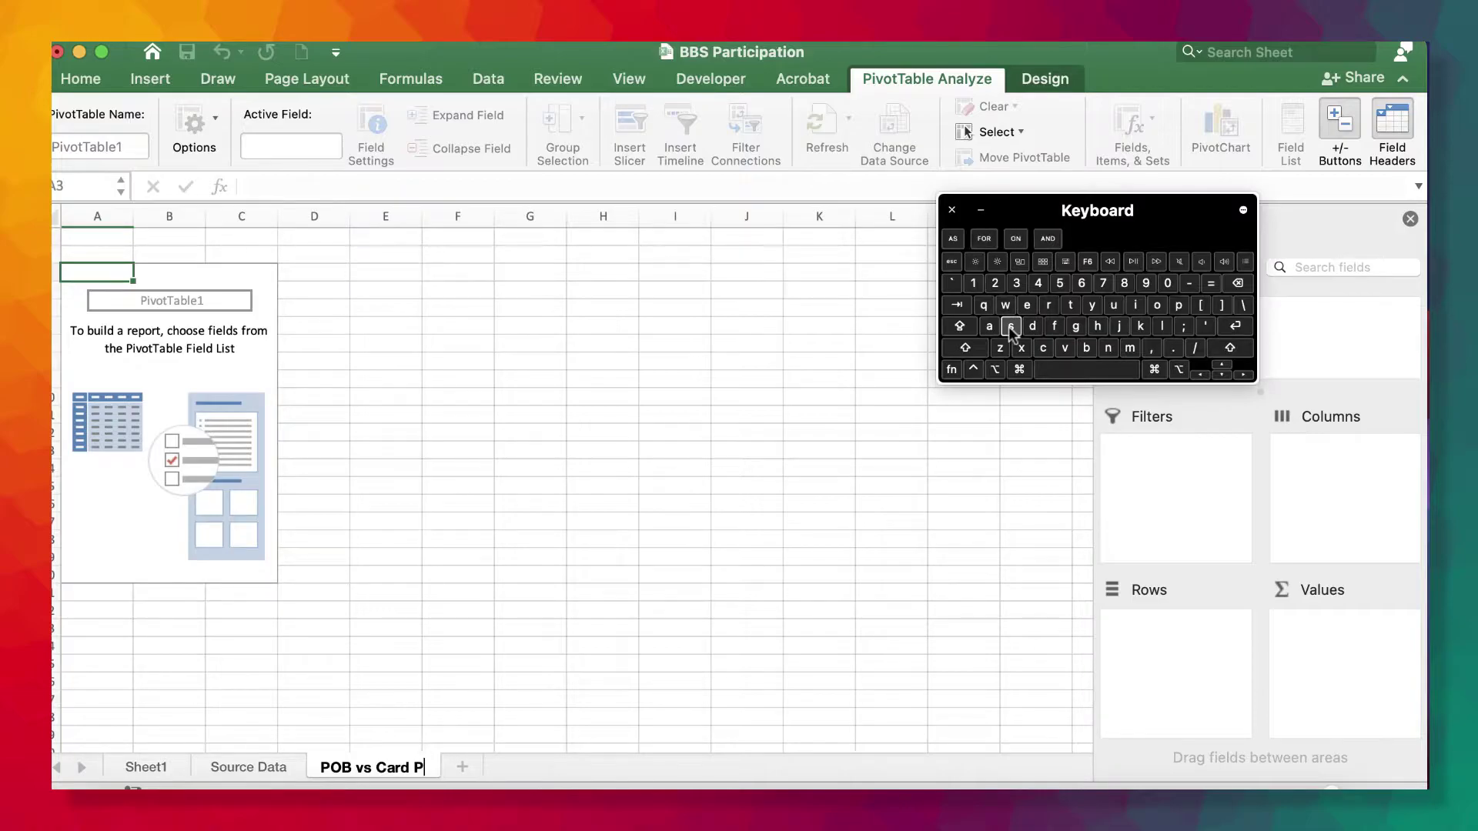
key(BackSpace)
key(BackSpace)
key(BackSpace)
text(ipation)
key(Return)
- Add Date to the pivot table's rows and POB and Card to its values
drag(1147, 309, 1181, 681)
click(1177, 339)
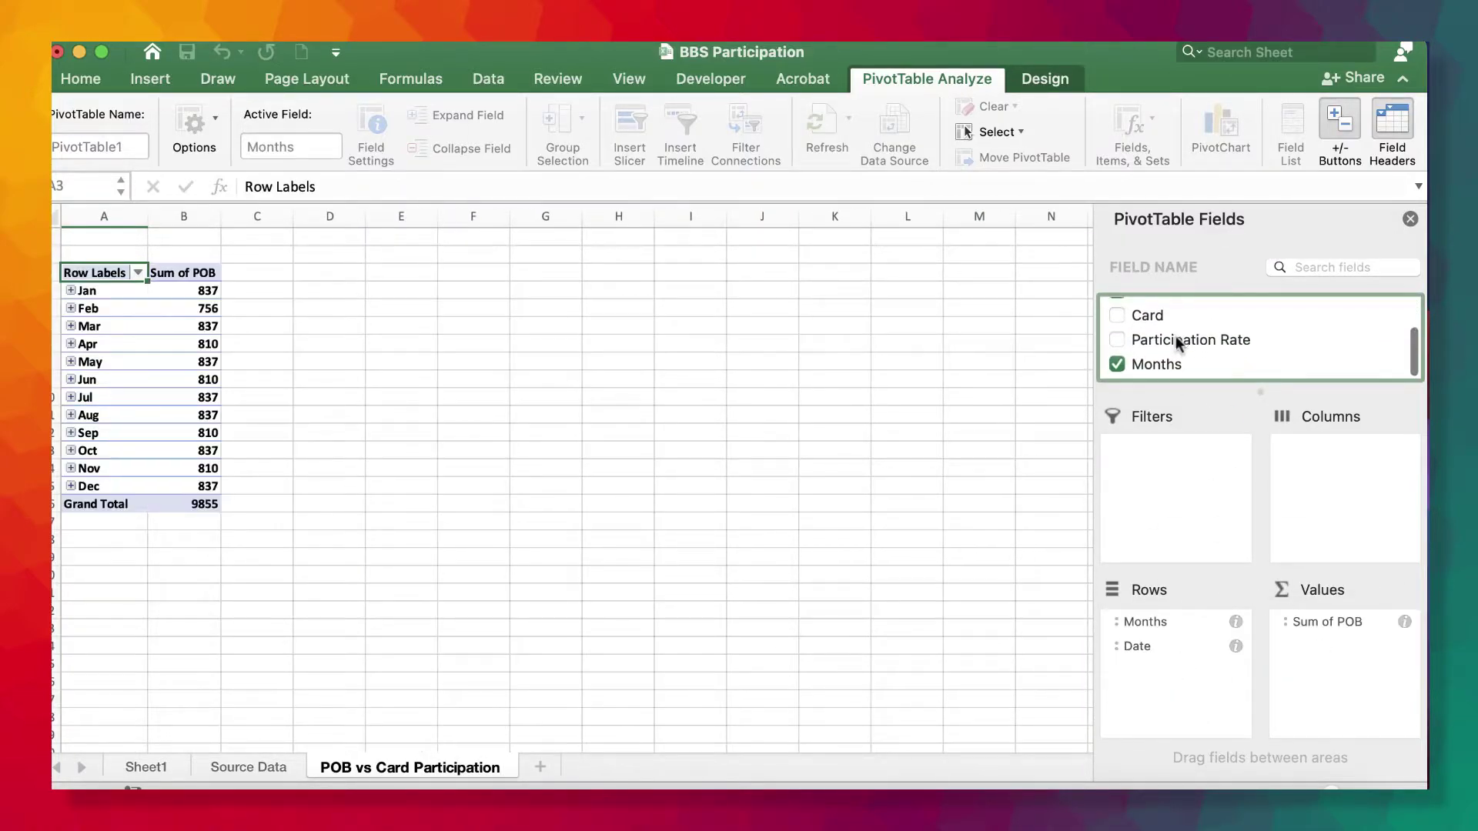
scroll(1254, 396, up, 1)
drag(1147, 322, 1337, 639)
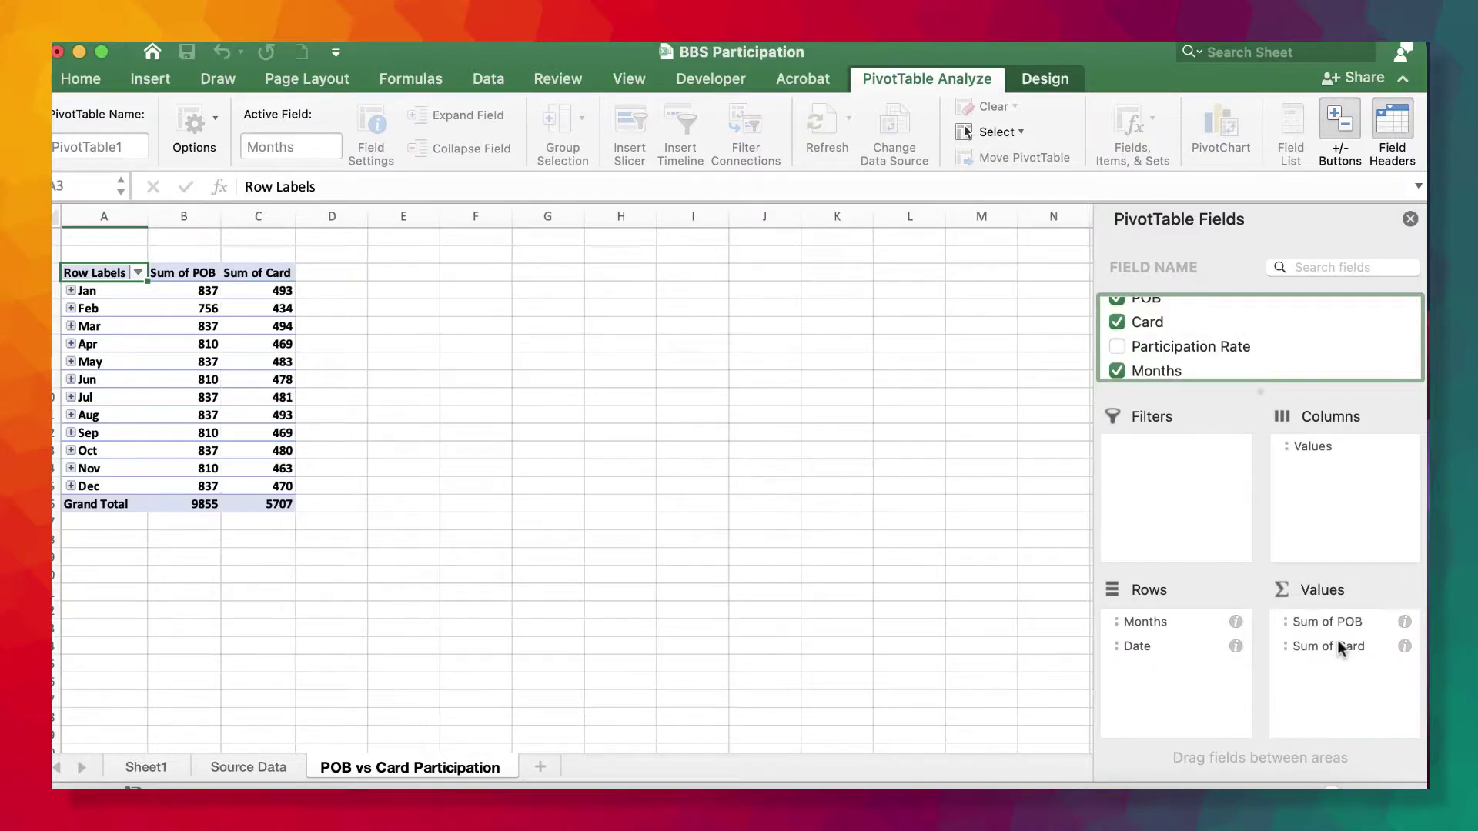
- Remove the Months field from the pivot rows and group the dates by Months only
click(1124, 629)
click(1220, 742)
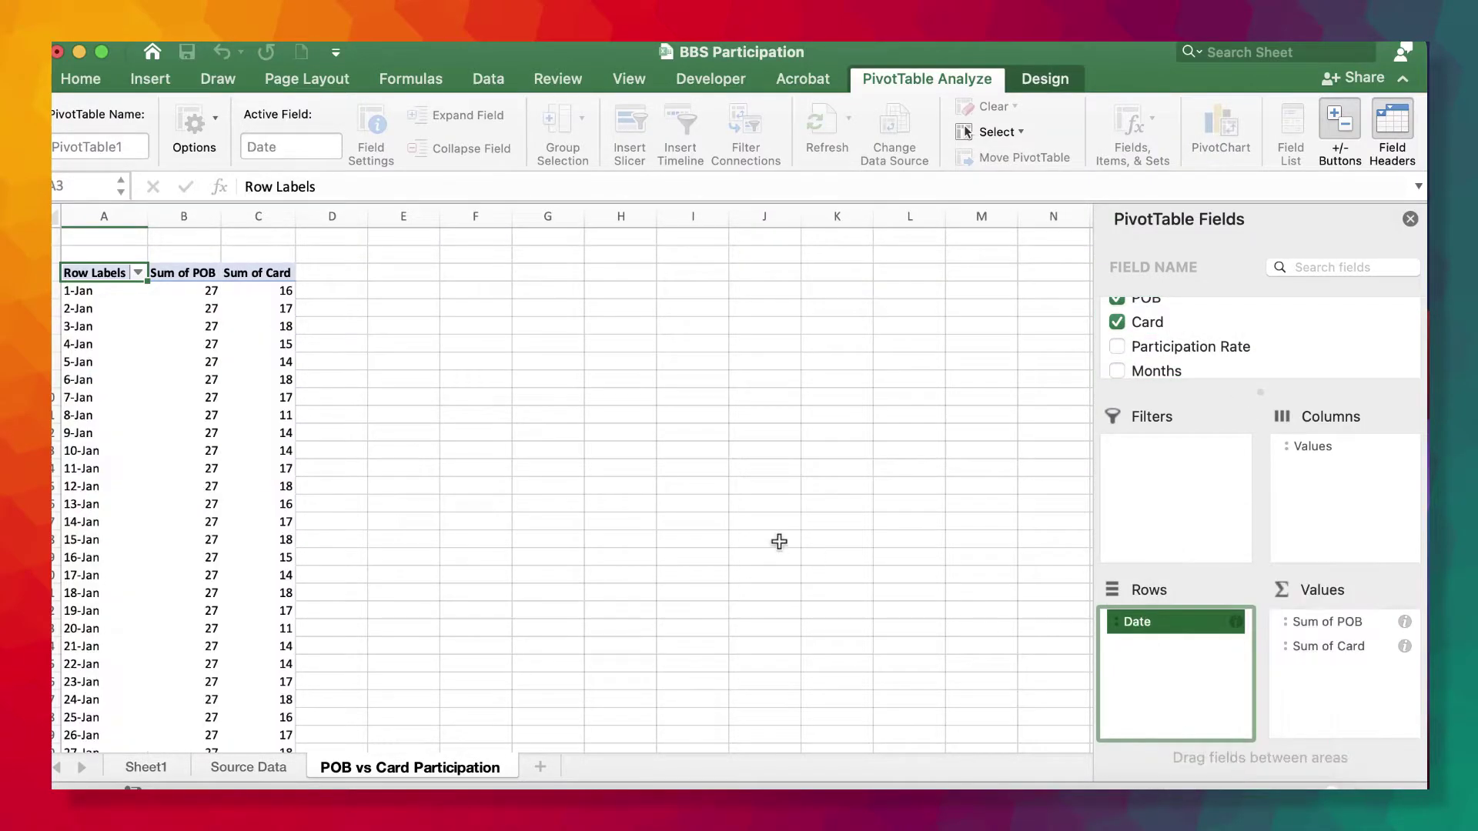
click(116, 416)
right_click(116, 415)
click(135, 551)
click(107, 590)
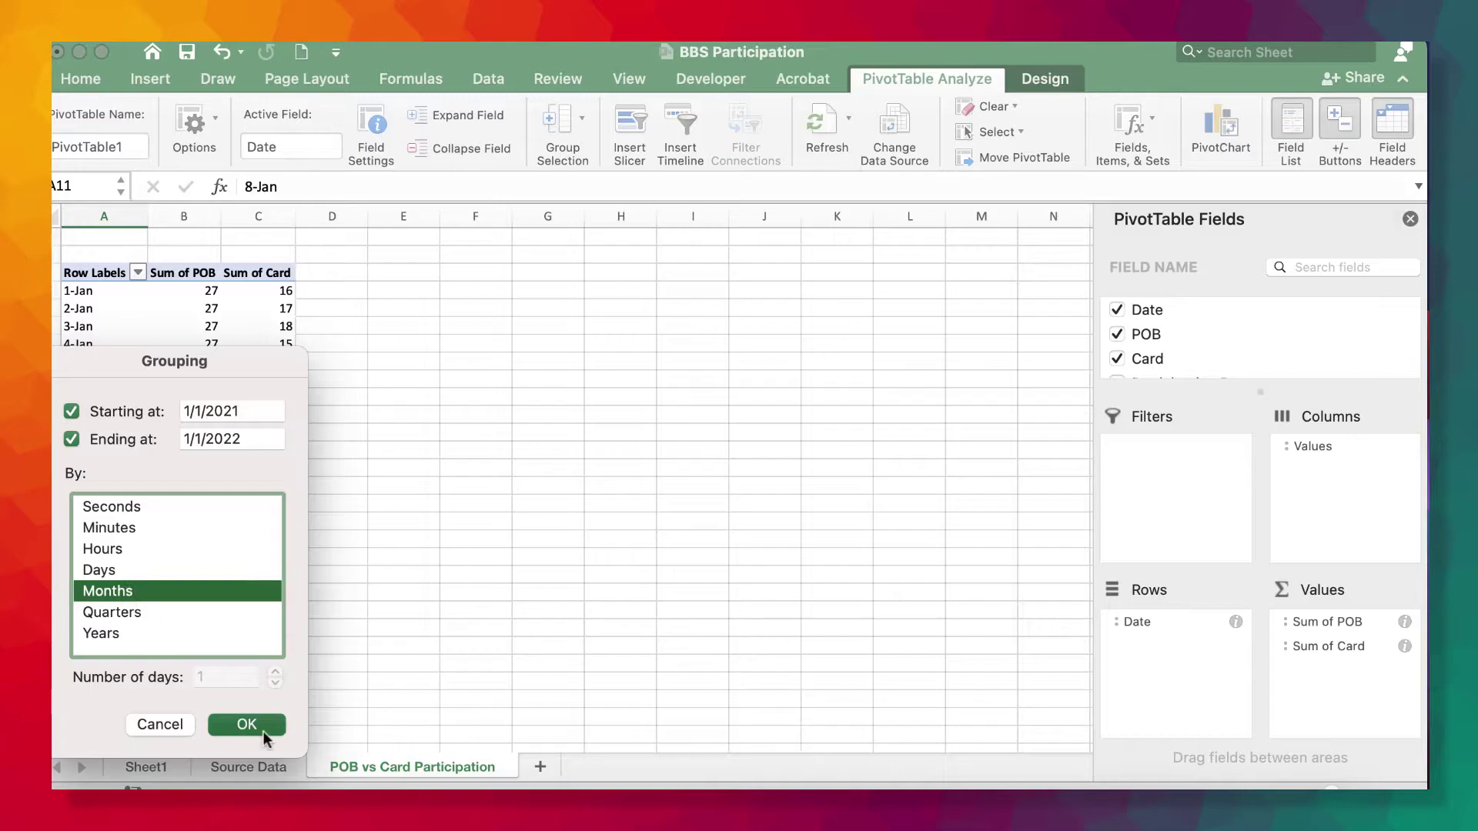
click(246, 724)
- Summarize the POB values in the pivot table by Average
click(1343, 623)
click(1203, 770)
click(626, 317)
click(857, 485)
- Summarize the Card values in the pivot table by Average
click(1328, 648)
key(Escape)
right_click(1330, 636)
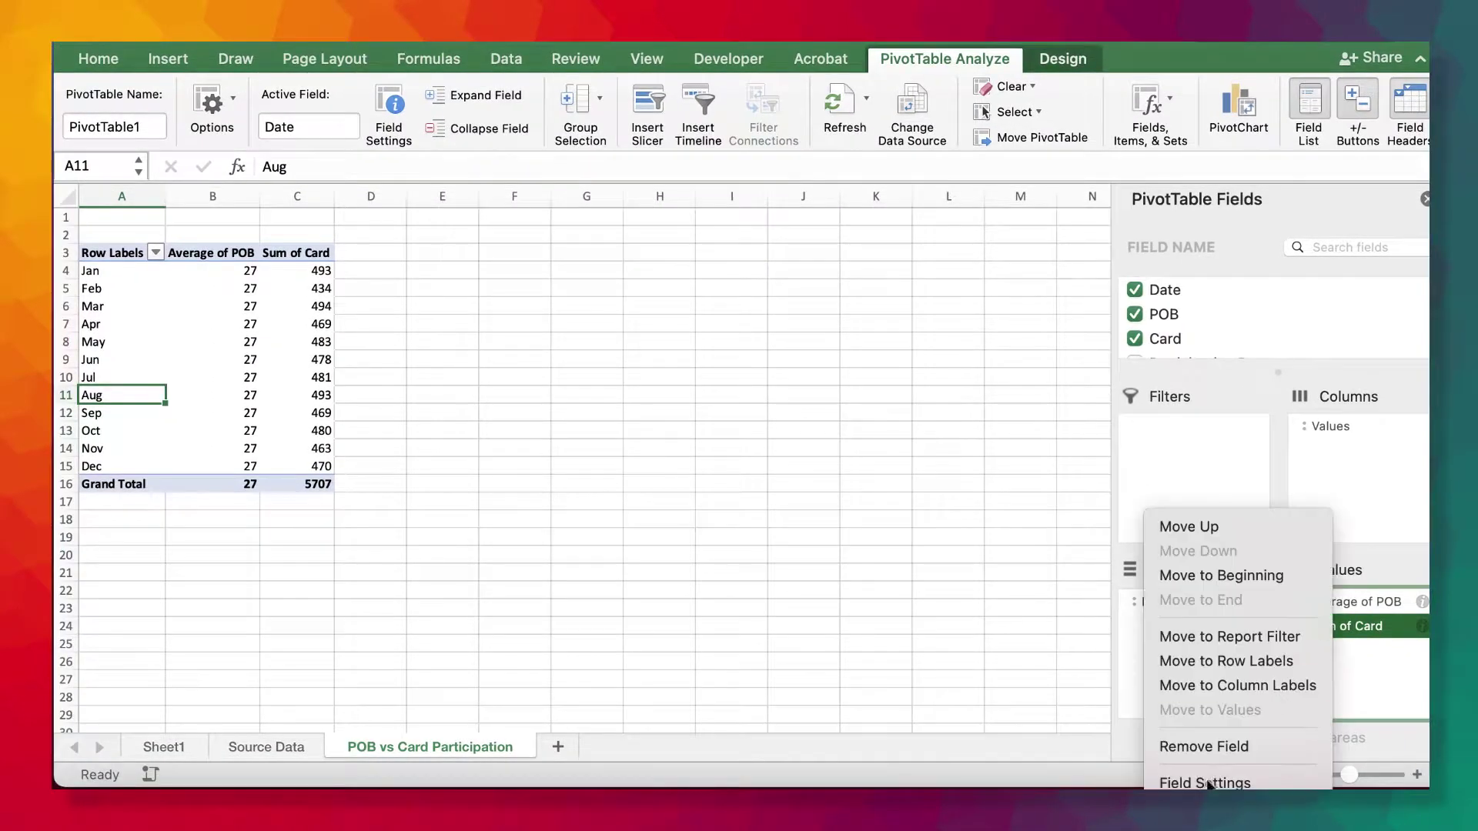
click(1206, 783)
click(611, 316)
click(857, 484)
click(534, 430)
- Format the pivot table's average Card values as percentages with 0 decimal places
drag(226, 194, 301, 193)
drag(687, 394, 628, 380)
click(370, 270)
click(1343, 626)
click(1203, 782)
click(585, 486)
click(485, 283)
click(749, 223)
click(748, 224)
click(1001, 671)
click(881, 489)
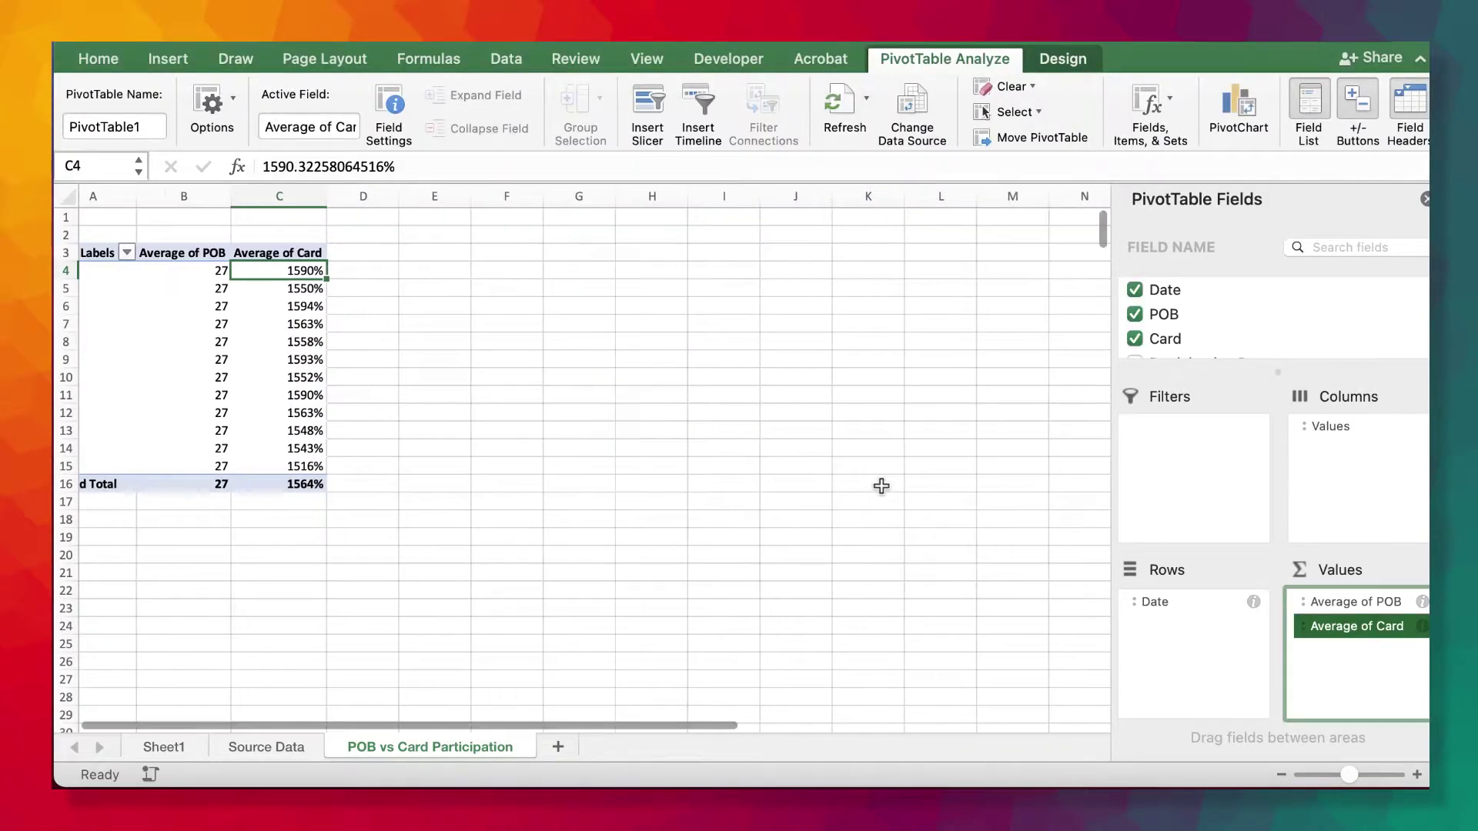
- Reapply the Percentage number format to the Card field through its field settings
click(1343, 626)
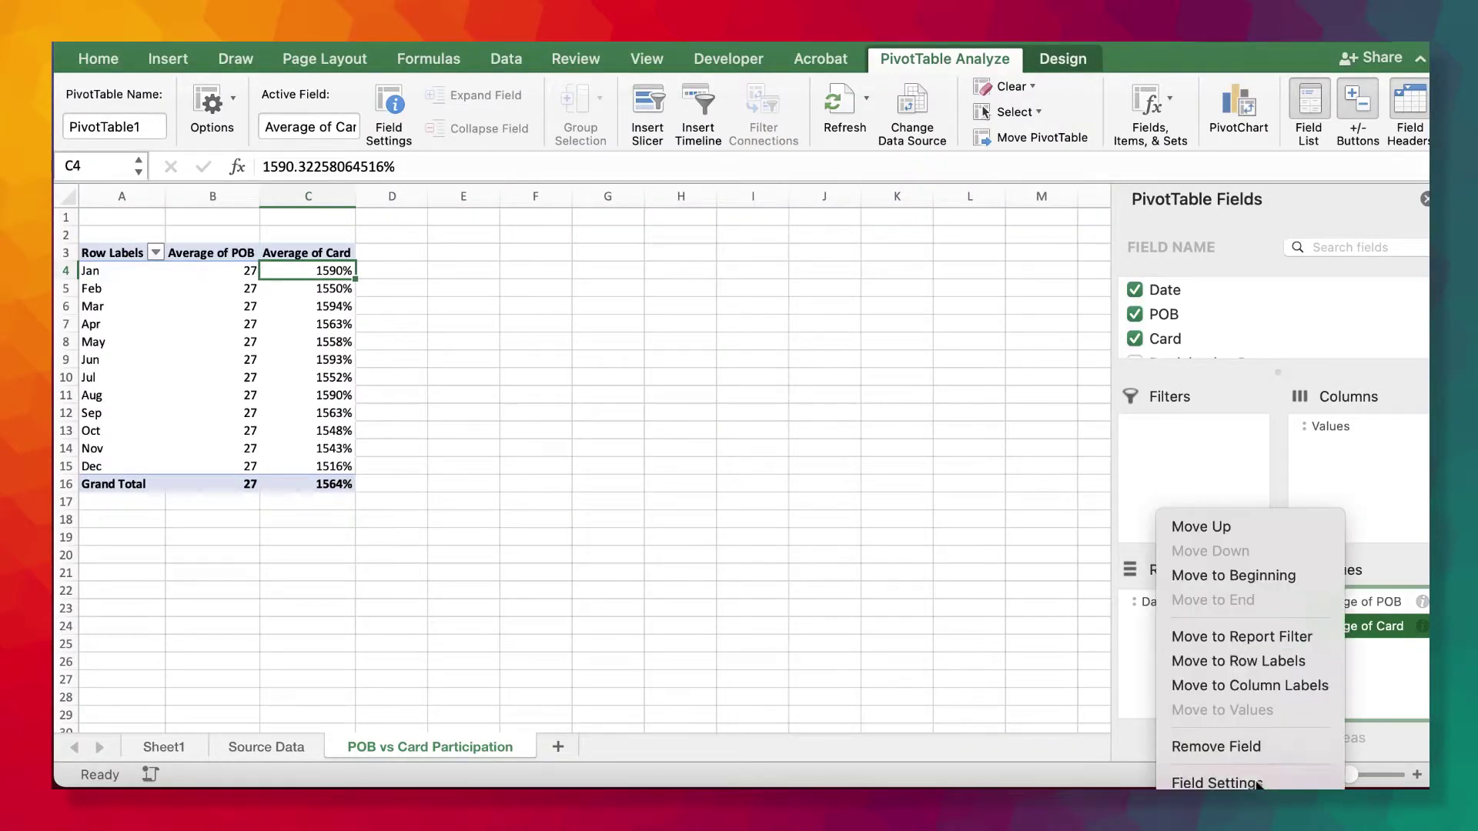
click(1203, 782)
click(573, 486)
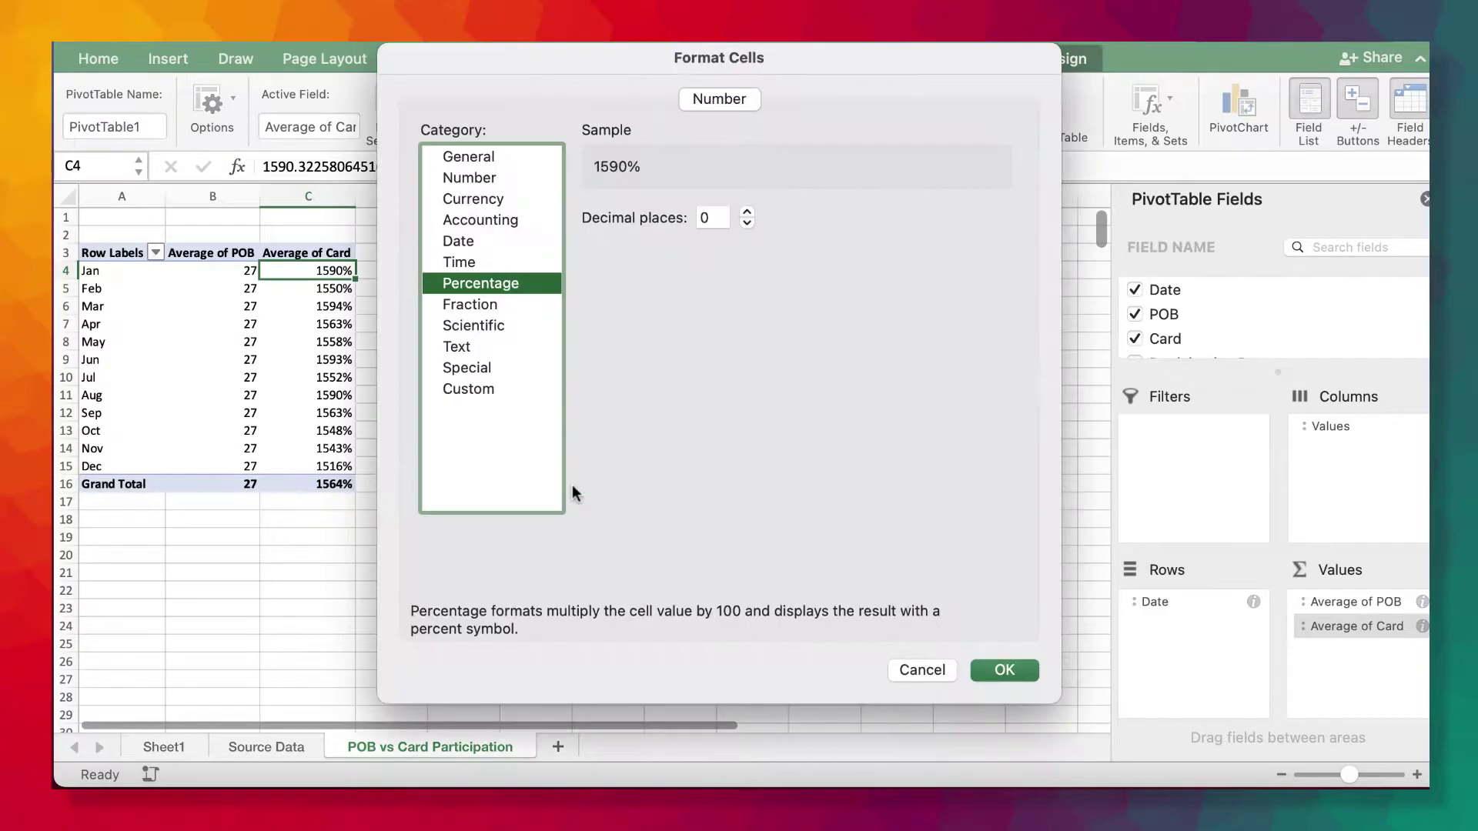
click(1014, 673)
click(875, 488)
click(895, 518)
- Widen the pivot table's Average of POB and Average of Card columns
click(256, 194)
drag(257, 191, 316, 194)
drag(356, 194, 395, 194)
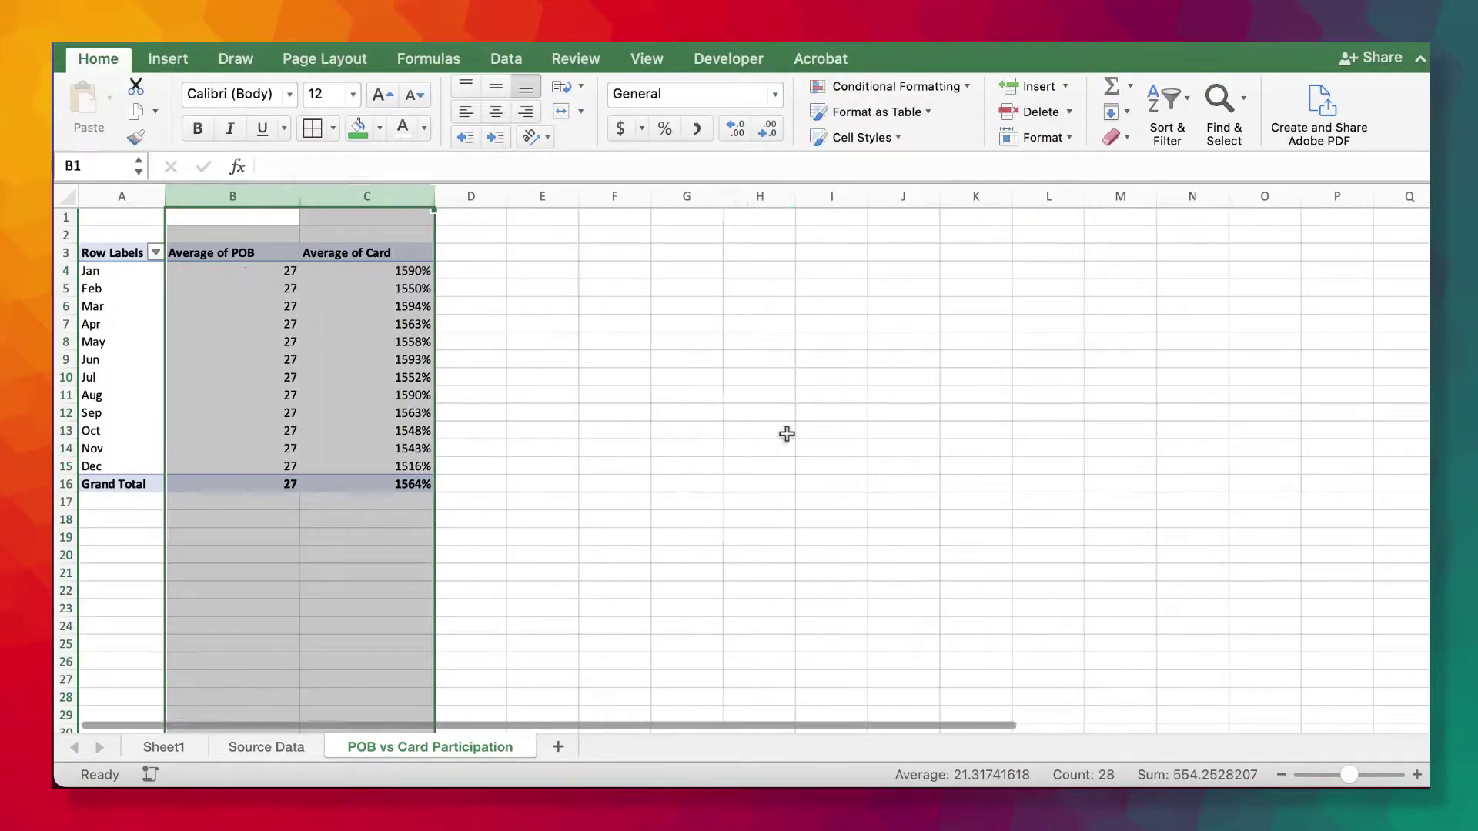
- Check the Card and Participation Rate columns on the Source Data sheet and return to the POB vs Card Participation pivot table
click(288, 749)
click(997, 680)
scroll(963, 679, up, 3)
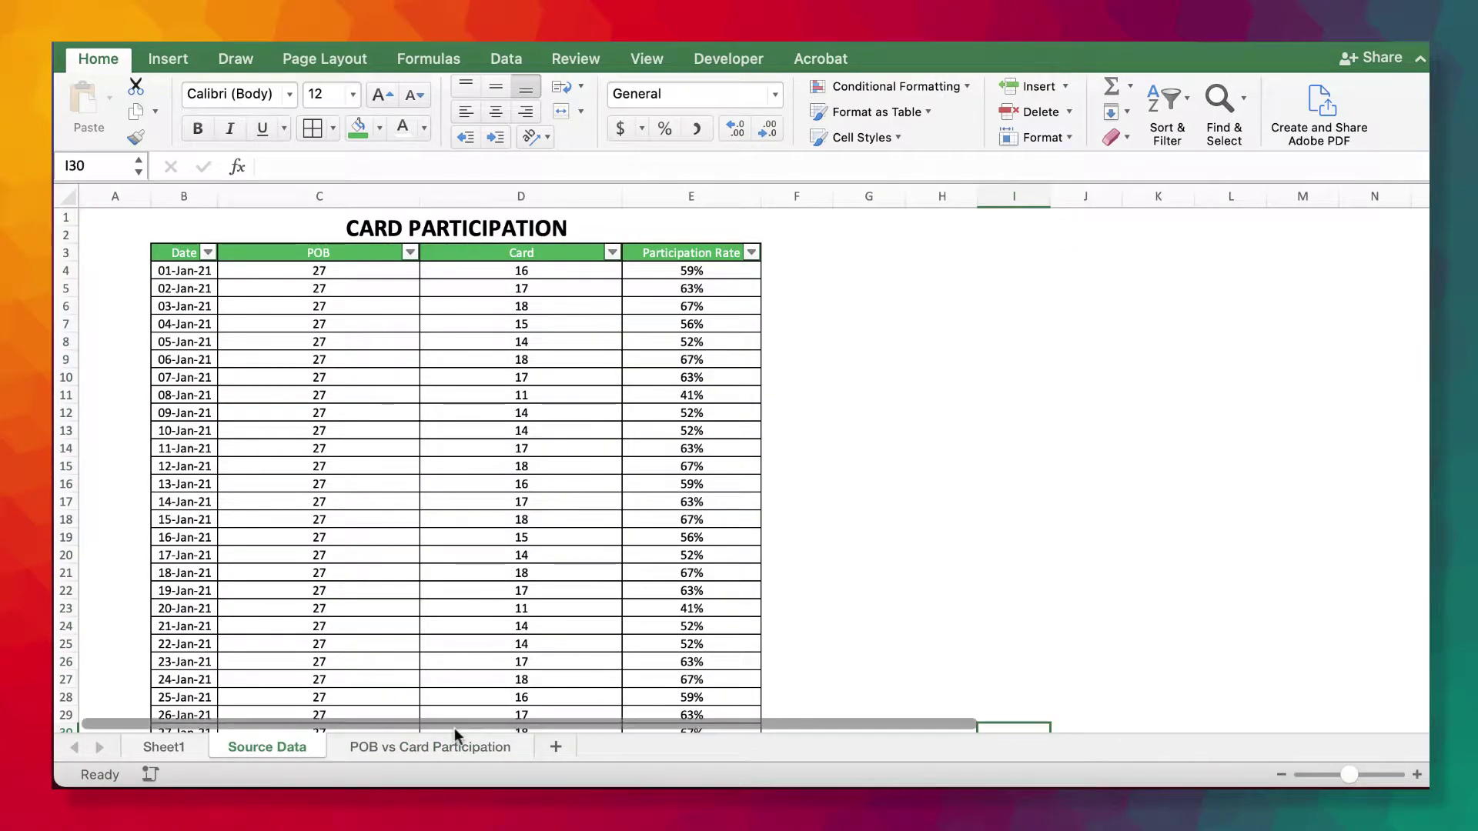
click(402, 747)
click(424, 276)
- Switch the Card field's summary in the pivot table to Sum
click(1353, 628)
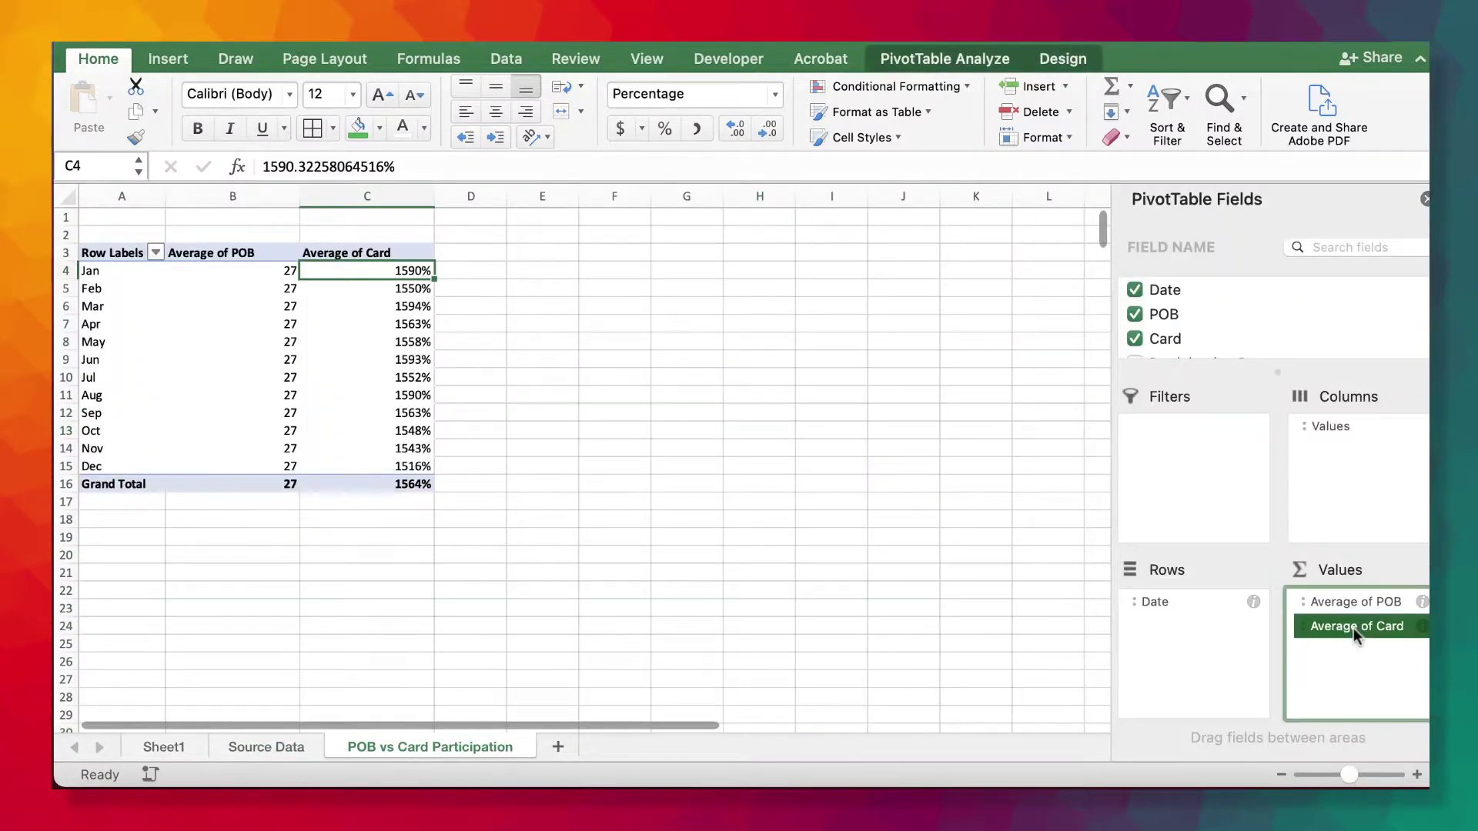
click(1355, 631)
click(1257, 781)
click(599, 274)
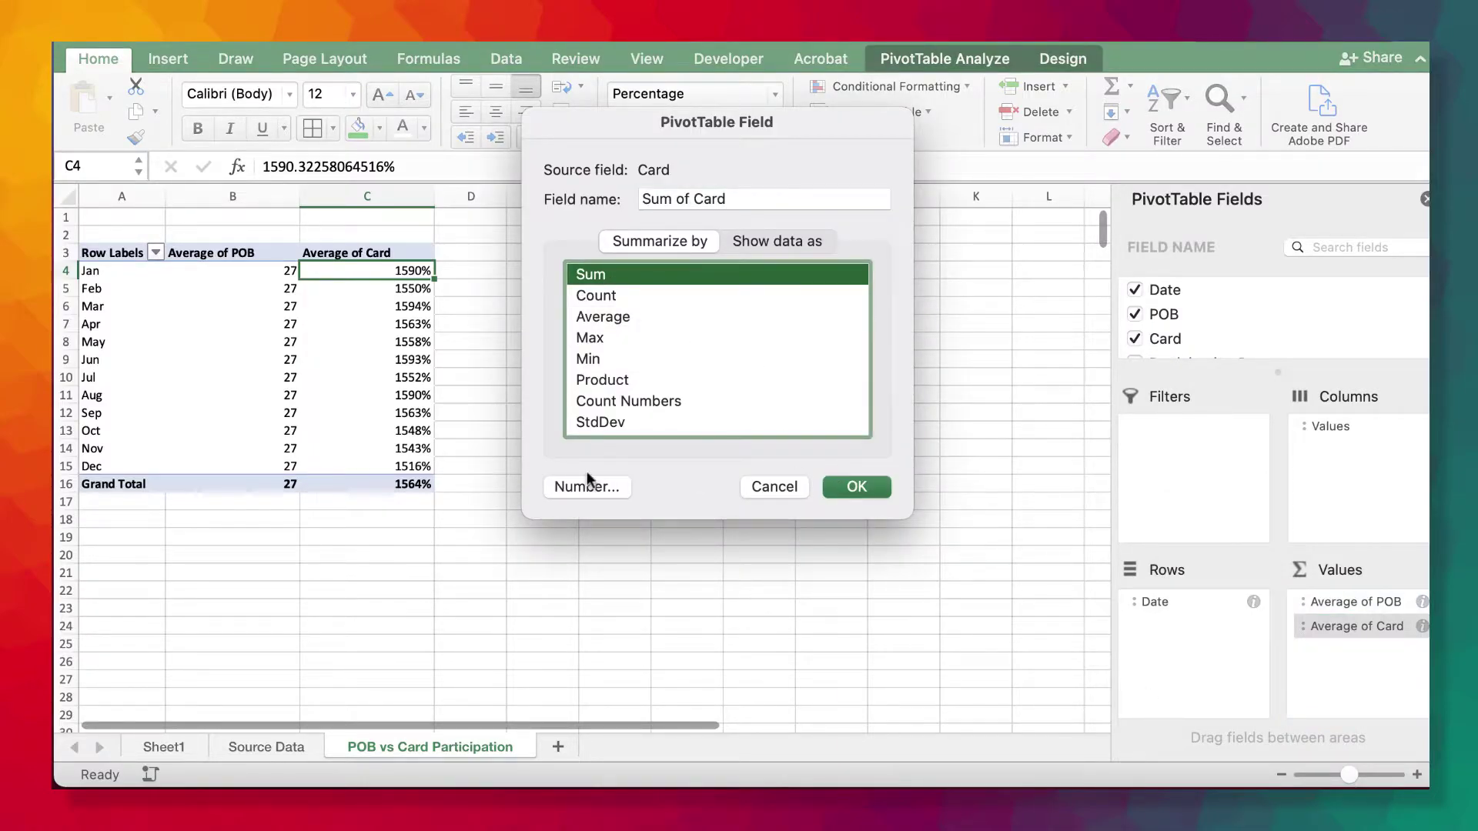
click(863, 483)
- Change the Card field's number format to Number and summarize it by Average
right_click(1388, 626)
click(1254, 781)
click(580, 492)
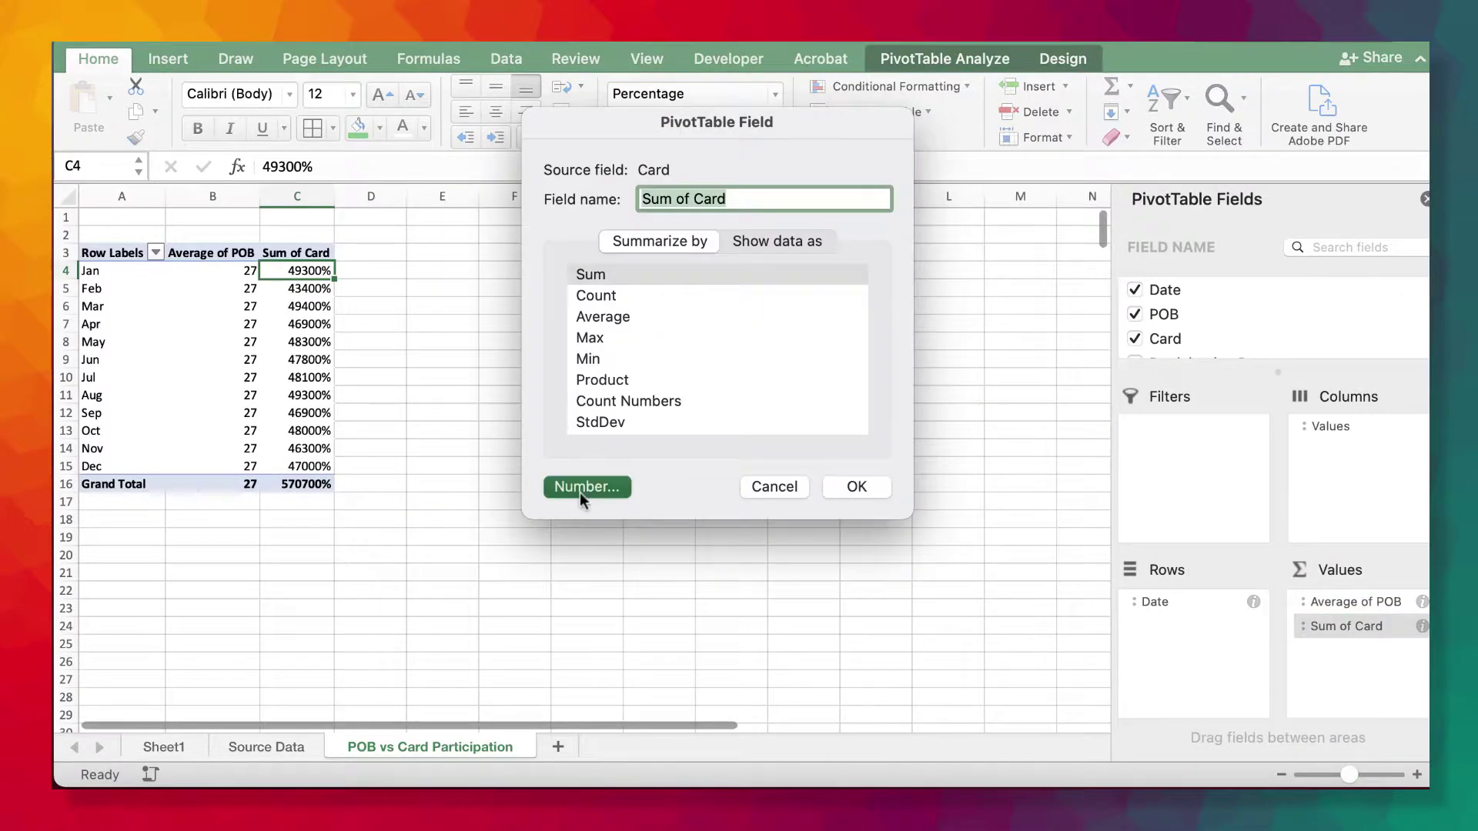
click(462, 183)
click(1028, 670)
click(601, 317)
click(856, 486)
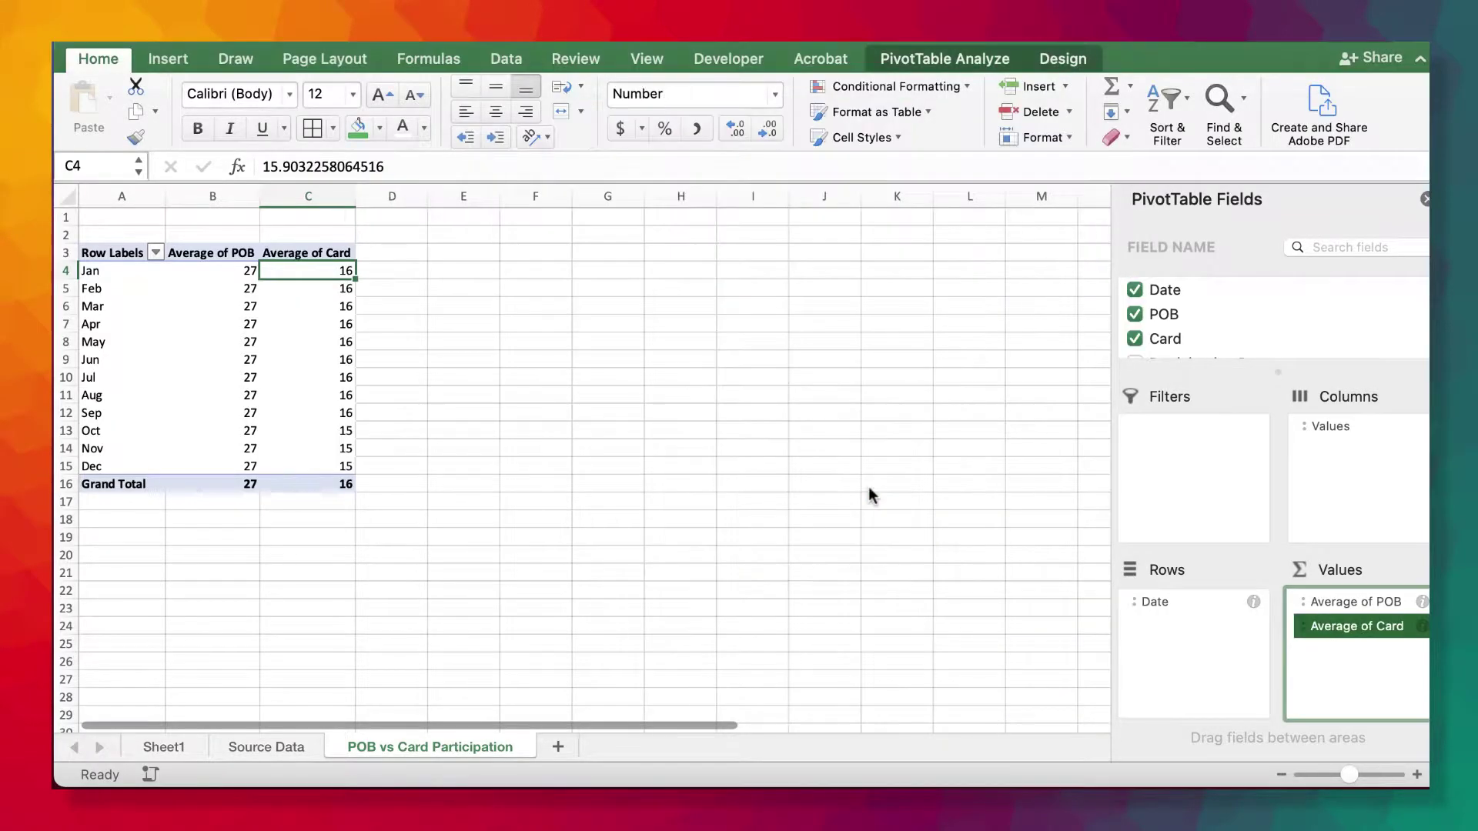
- Hide the gridlines on the POB vs Card Participation sheet
click(896, 412)
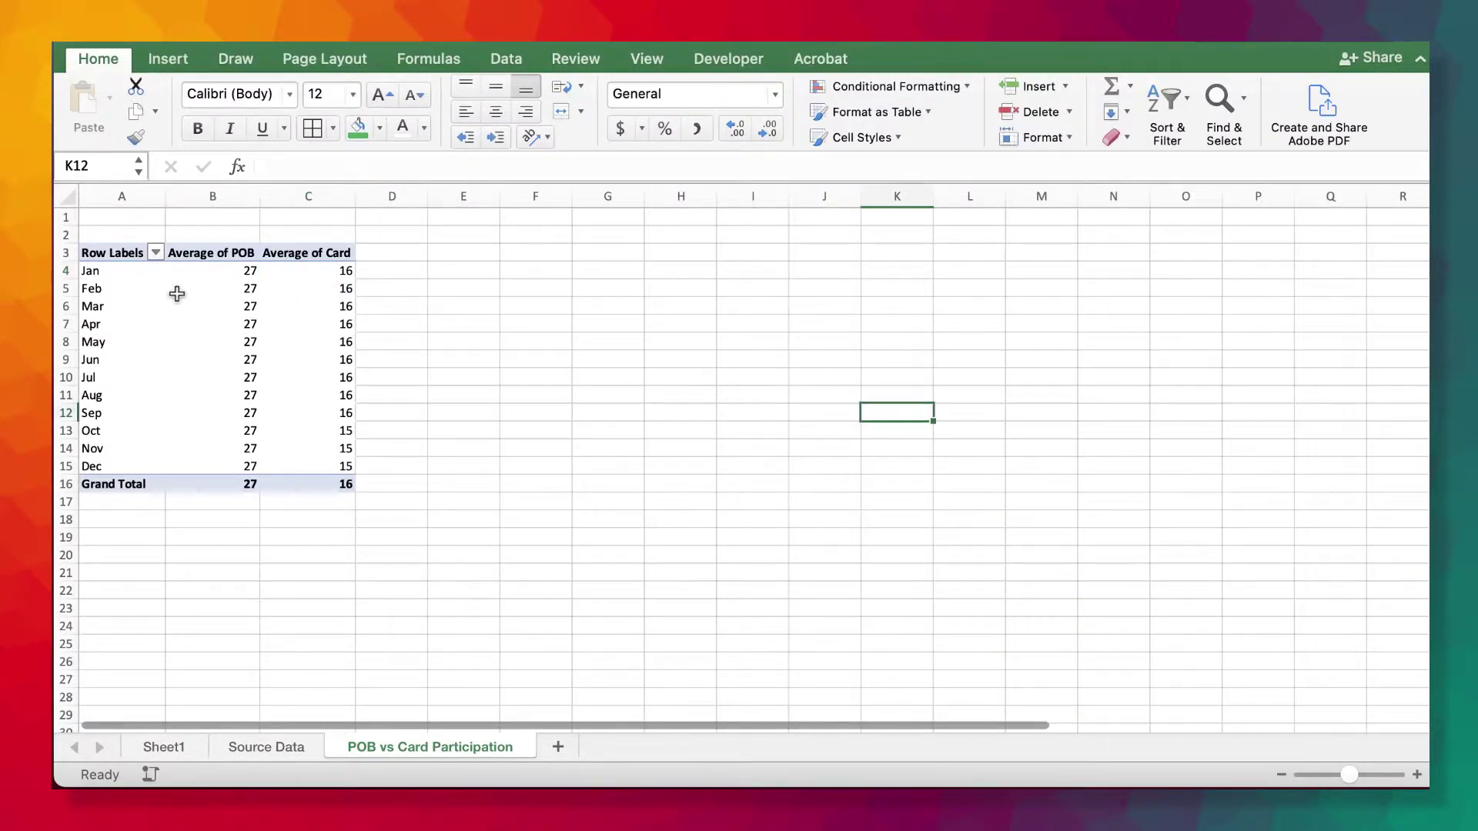
click(1088, 55)
click(647, 58)
click(304, 128)
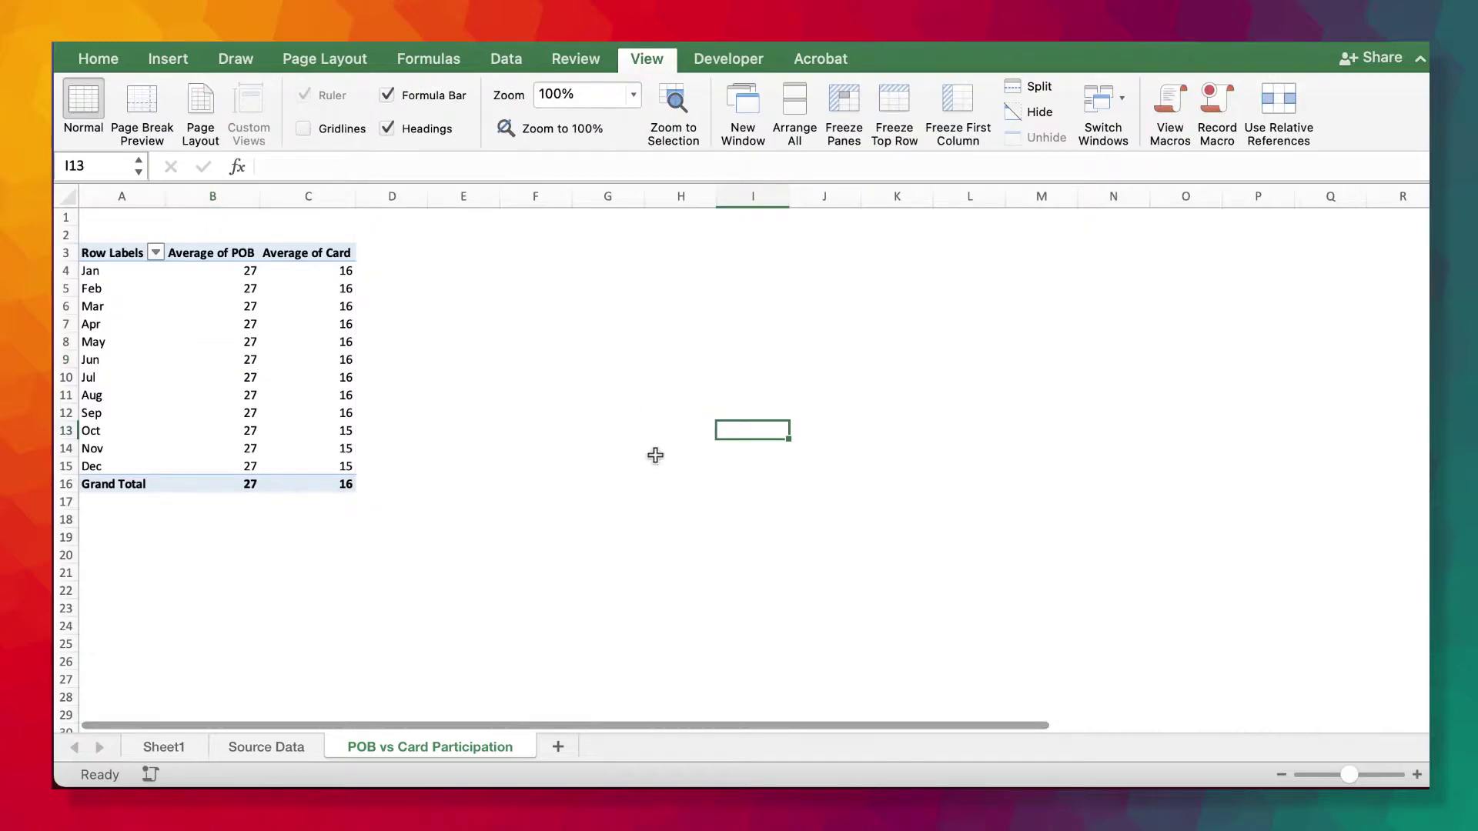
- Set the font of cells A1:D24 around the pivot table to Calibri, size 12
drag(392, 626, 115, 217)
click(98, 59)
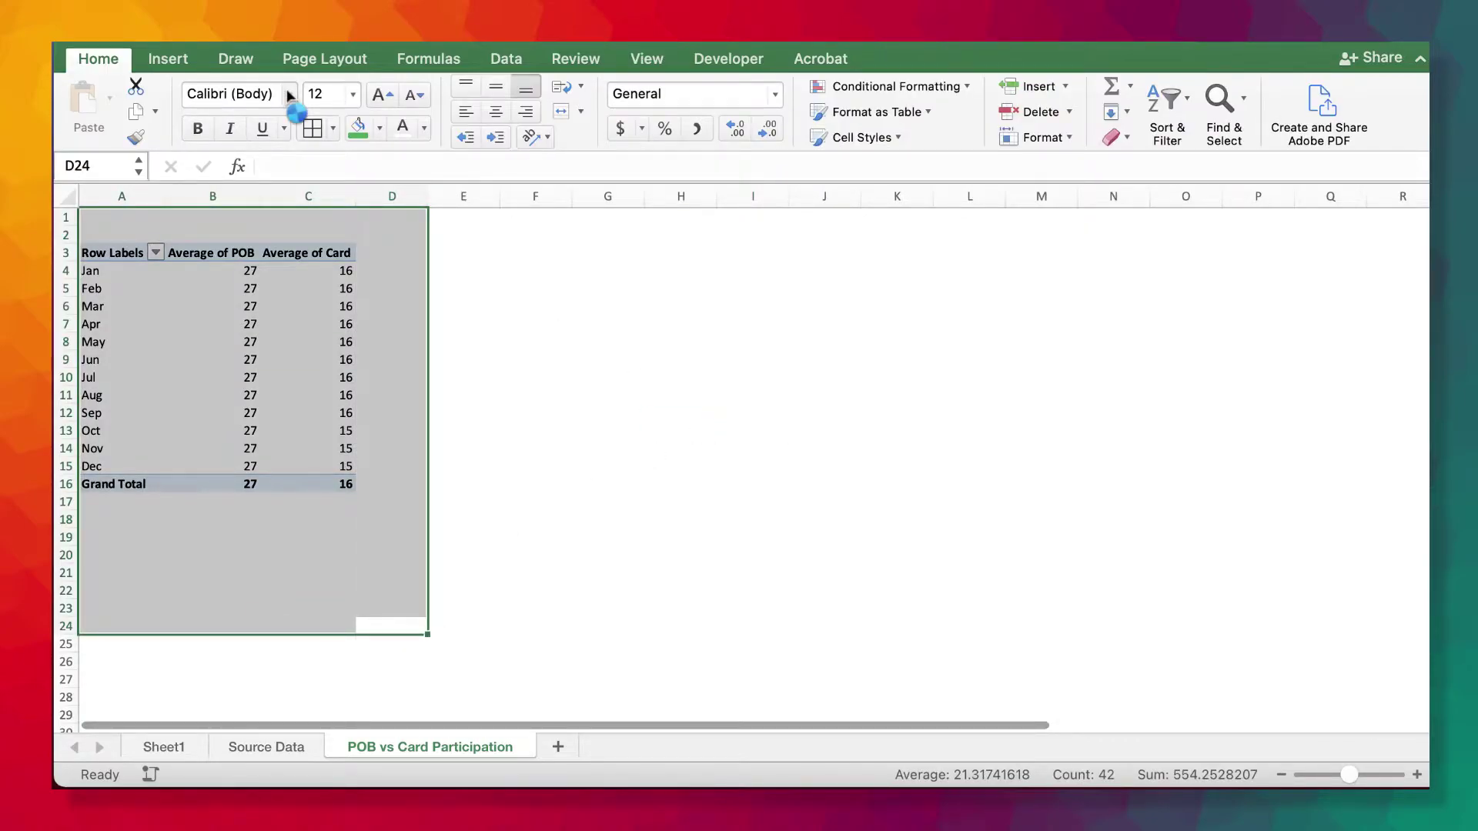
scroll(306, 188, right, 1)
click(289, 94)
mouse_move(232, 290)
click(648, 336)
click(353, 93)
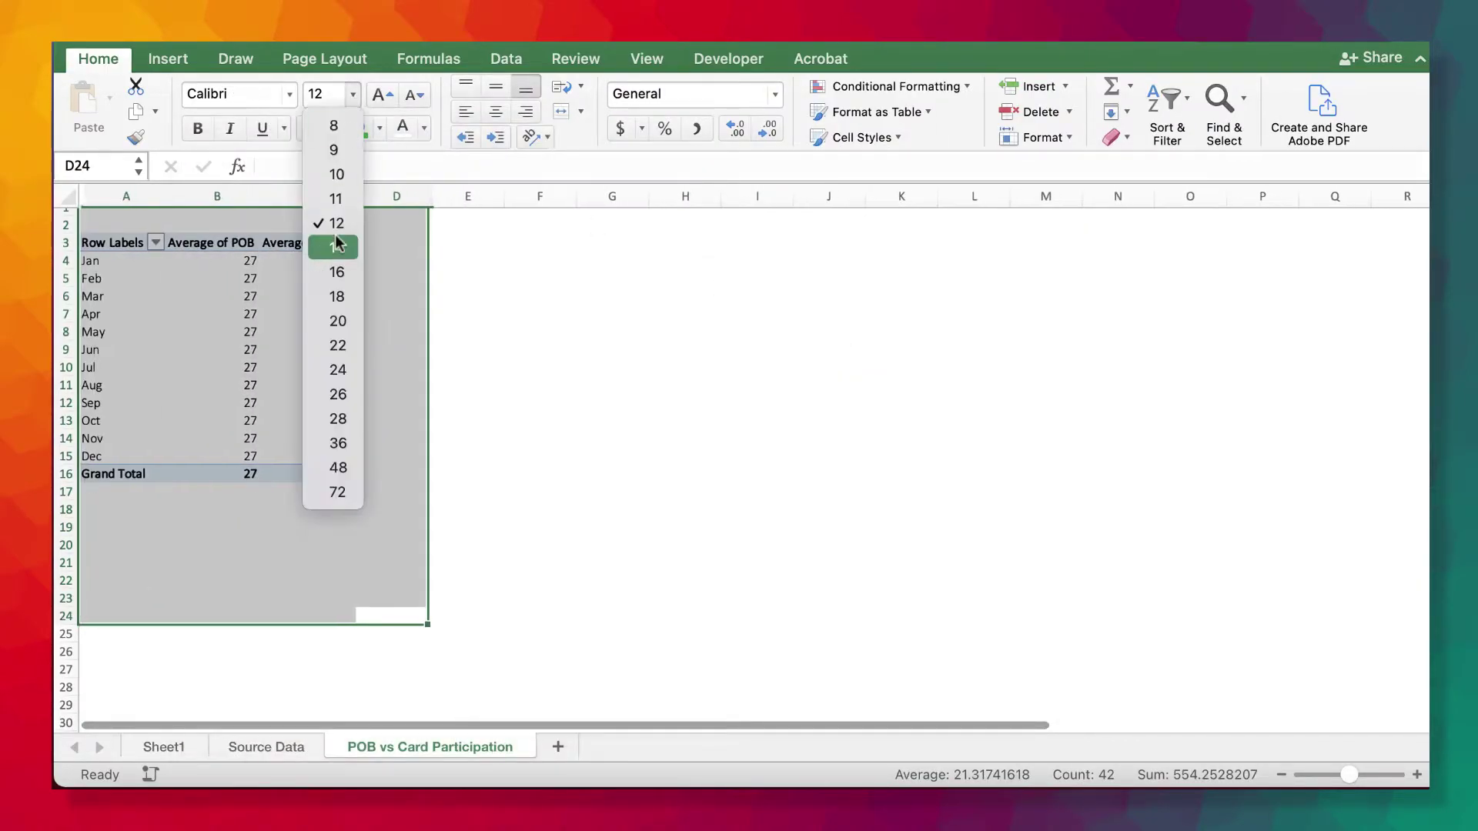
click(336, 226)
click(680, 462)
scroll(372, 368, down, 1)
right_click(339, 347)
click(431, 731)
drag(600, 286, 842, 241)
click(761, 323)
click(822, 319)
click(1002, 762)
click(680, 456)
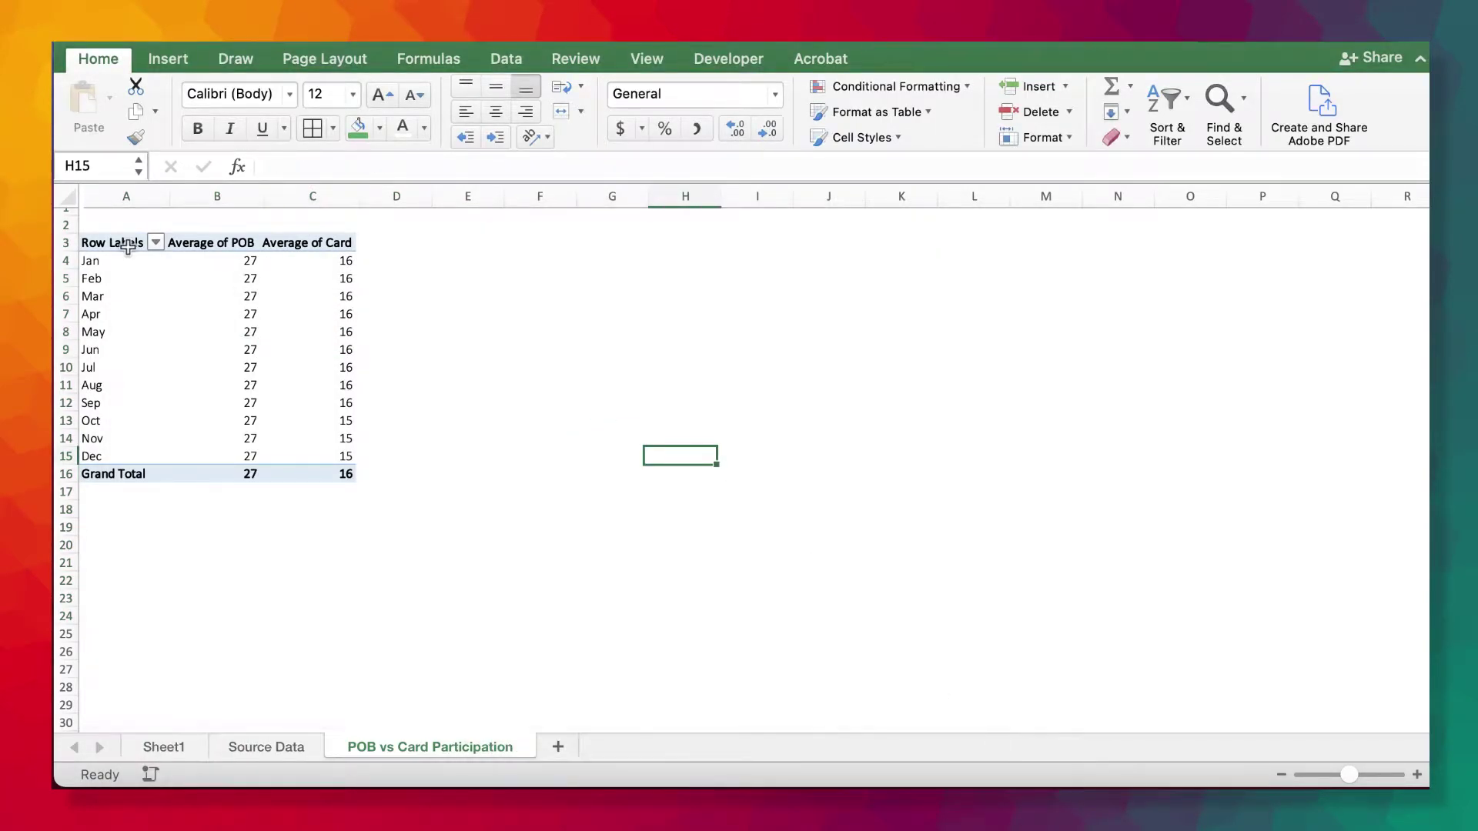
- Insert a clustered column chart from the pivot table's monthly POB and Card averages and place it beside the table
drag(125, 244, 339, 474)
click(168, 62)
click(646, 89)
click(672, 193)
drag(677, 341, 573, 251)
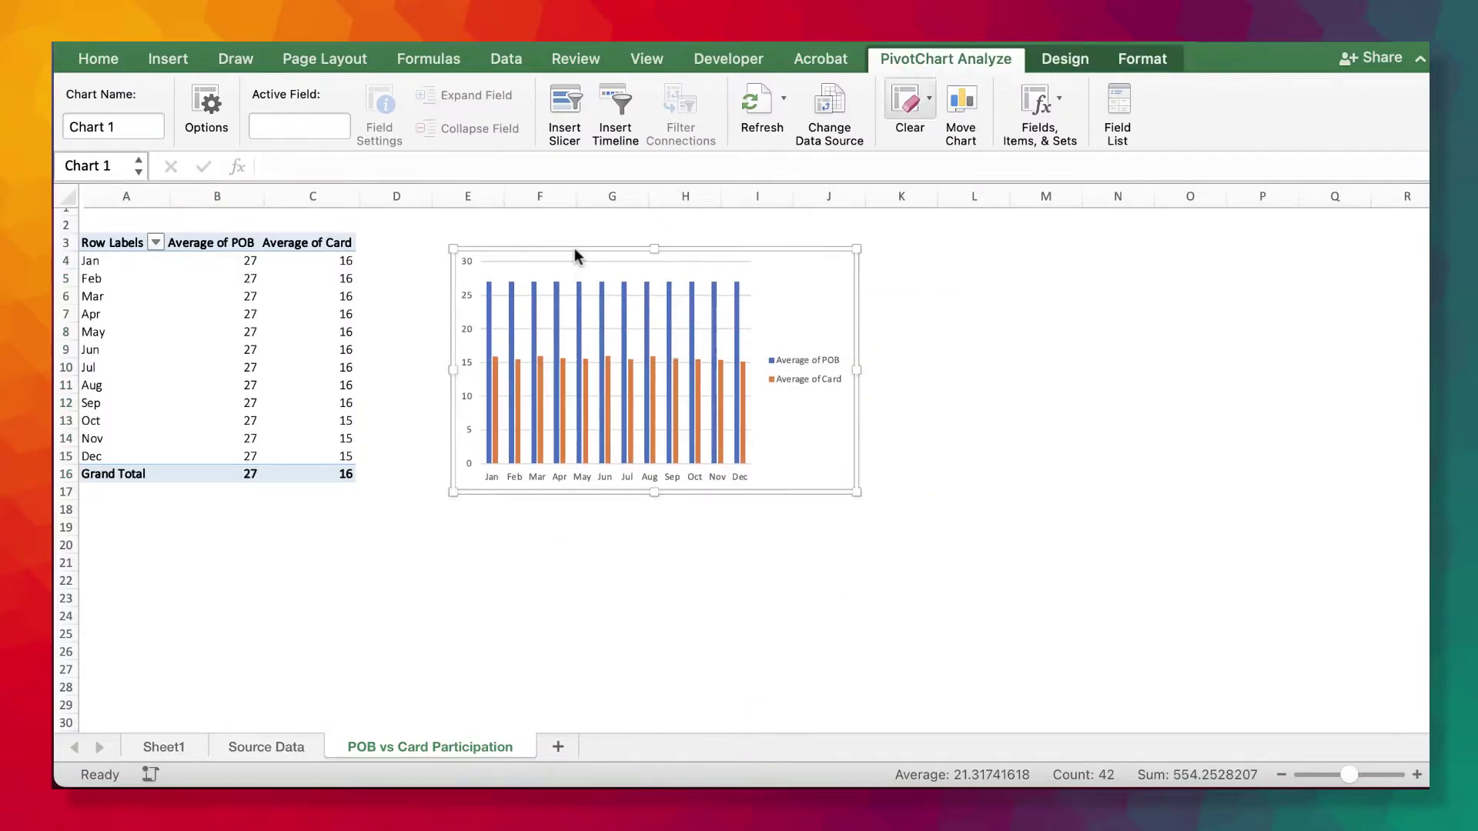
- Apply the chart style with data labels inside the columns and enlarge the chart to span about columns D to L
click(1065, 58)
click(748, 109)
click(862, 112)
click(962, 113)
click(303, 121)
drag(856, 371, 1095, 371)
drag(617, 489, 557, 492)
drag(712, 494, 712, 615)
drag(711, 250, 711, 231)
click(923, 303)
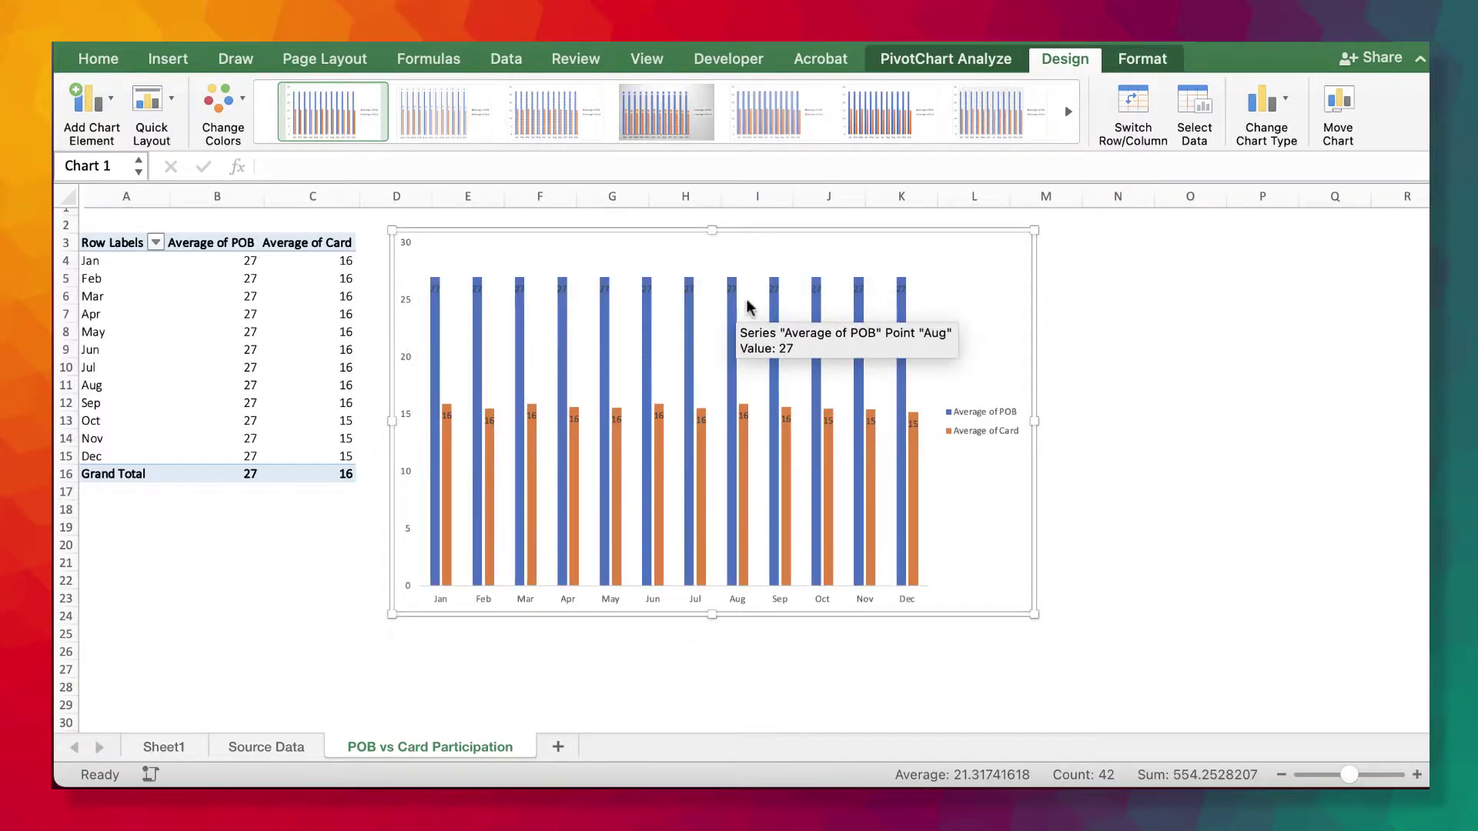
- Add the title POB vs Card above the chart and widen the chart slightly
click(506, 59)
click(1064, 60)
click(108, 102)
mouse_move(171, 190)
click(347, 246)
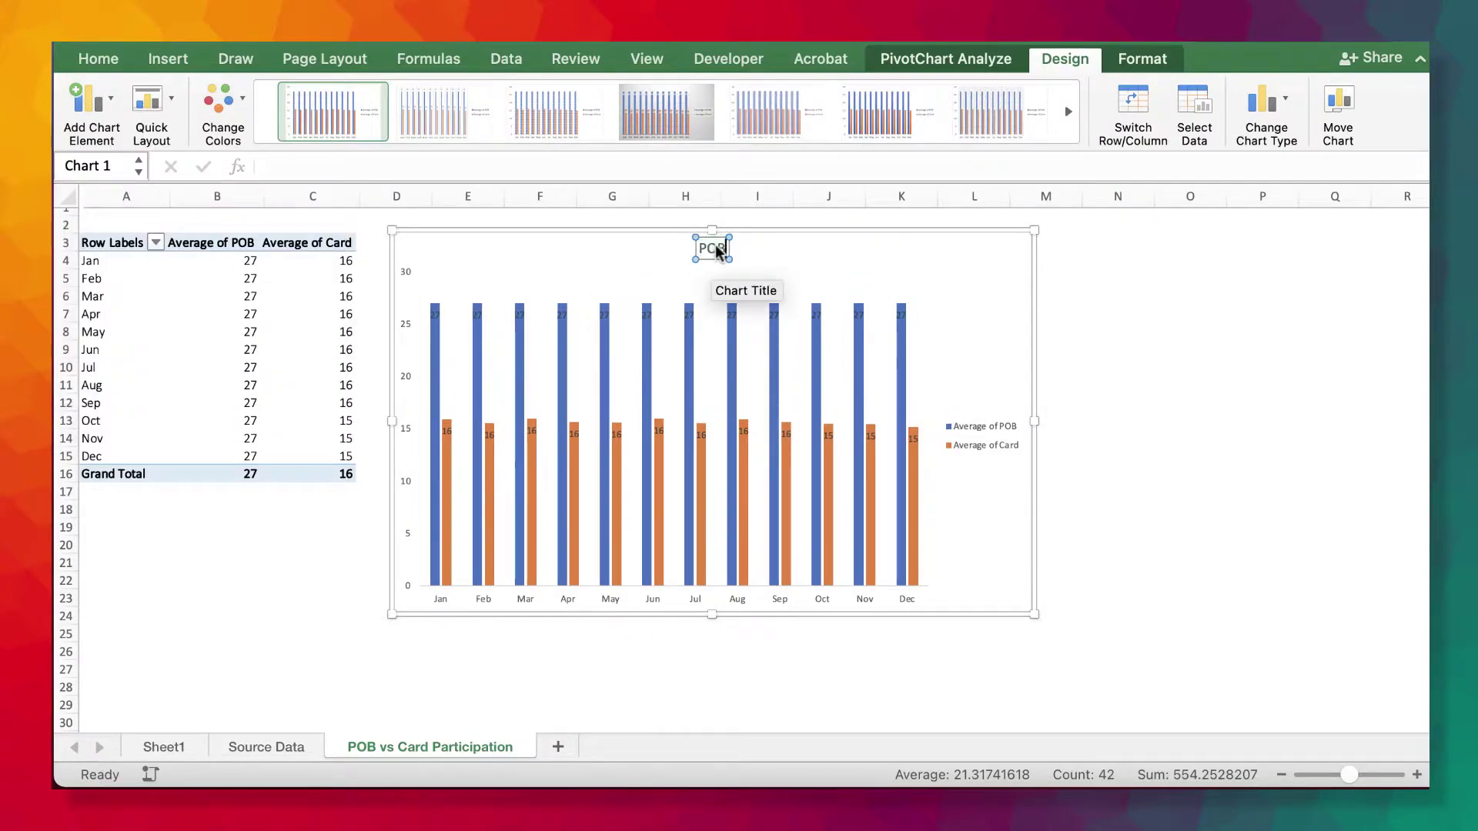
text(POB vs Card)
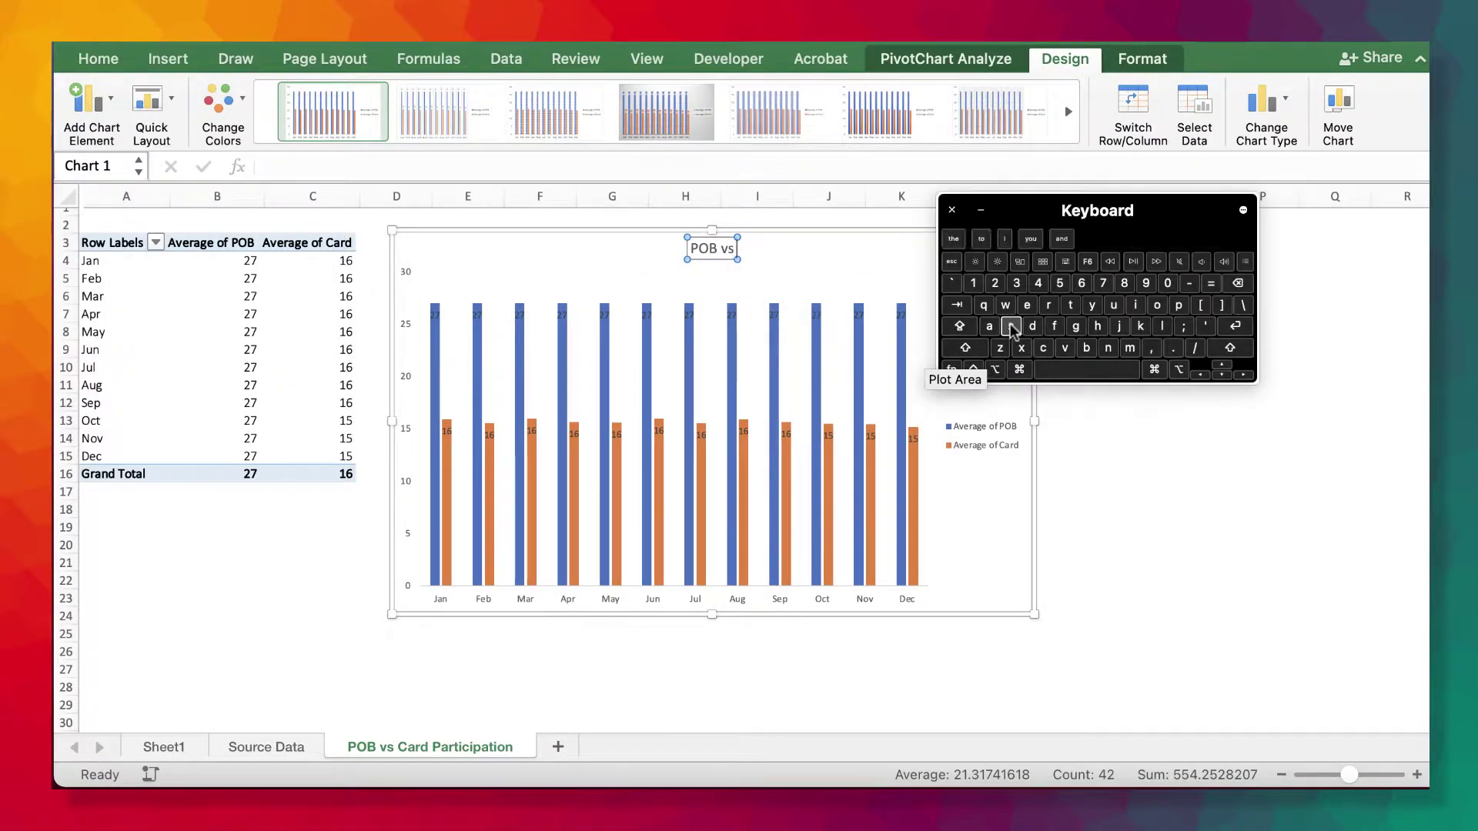
click(982, 211)
click(1113, 562)
click(1009, 482)
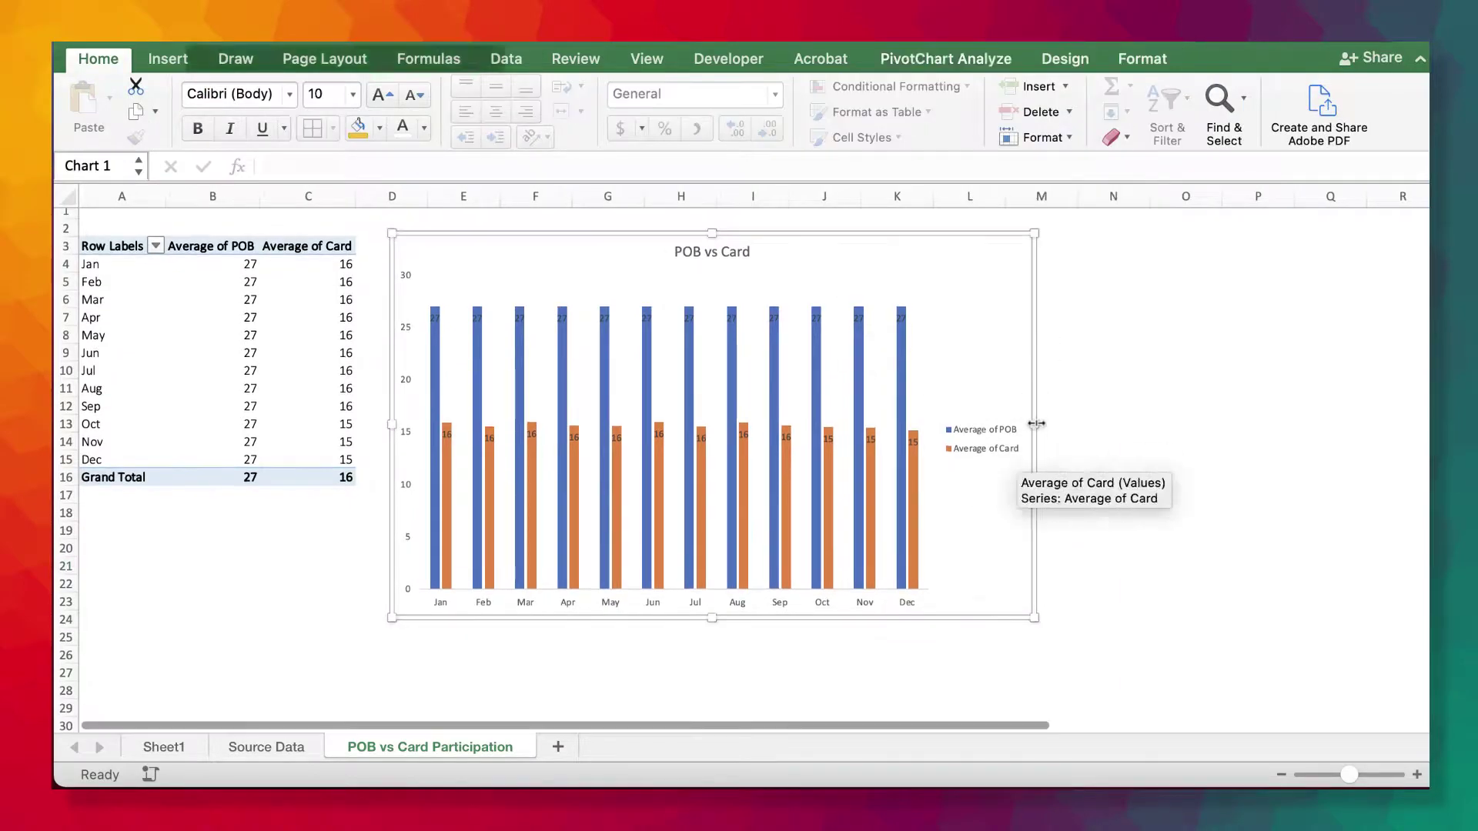
drag(1035, 422, 1112, 423)
- Insert a Date slicer for the pivot table and place it beside the POB vs Card chart
click(187, 334)
click(167, 59)
click(1009, 99)
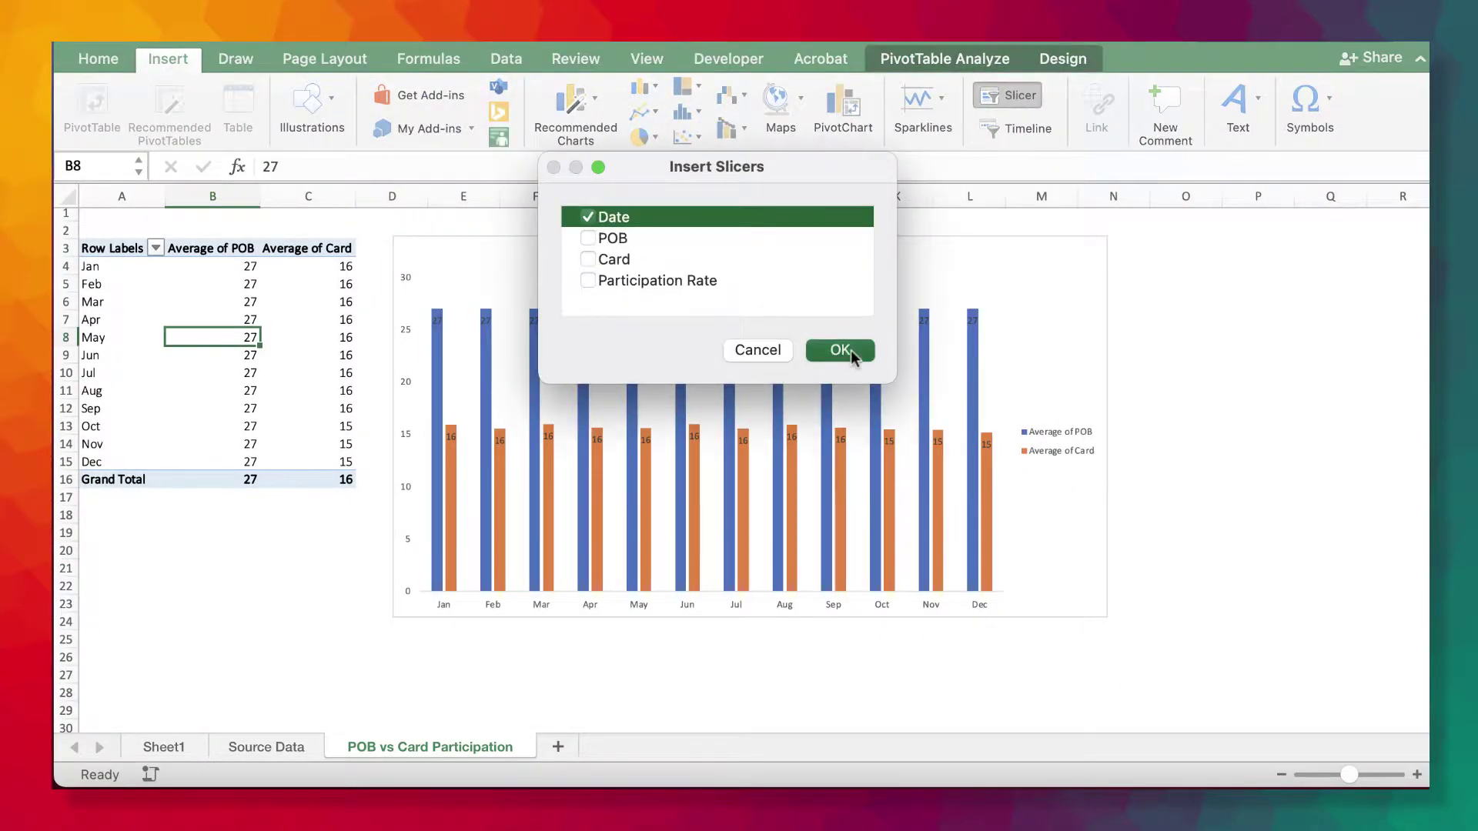
click(839, 350)
drag(716, 371, 1185, 261)
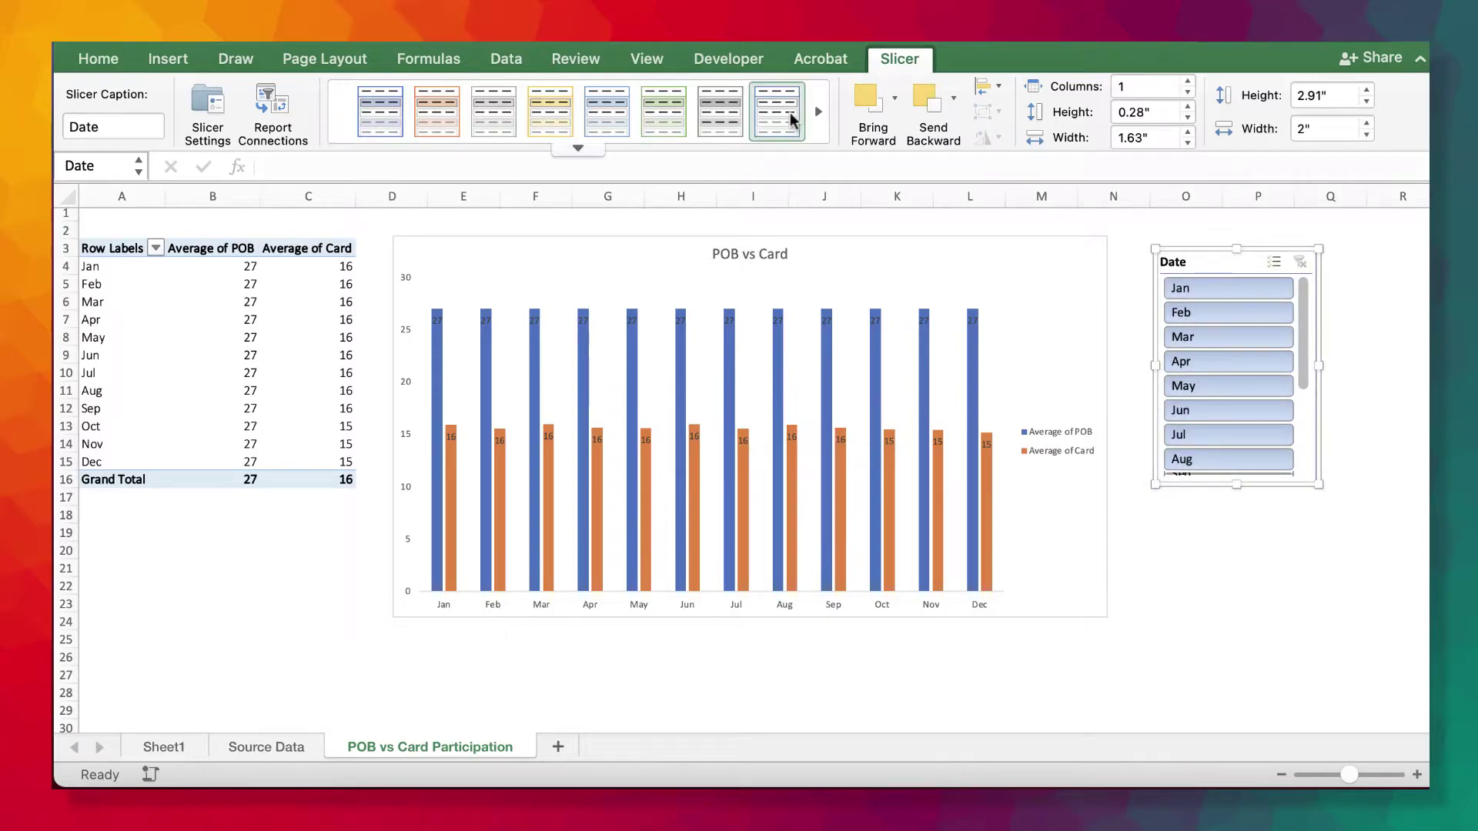
- Arrange the Date slicer's months in 2 columns of 0.5-inch-high buttons and lengthen the slicer to 3.86 inches
double_click(1186, 106)
drag(1236, 484, 1236, 562)
right_click(1221, 261)
click(1065, 773)
click(1004, 499)
click(1330, 675)
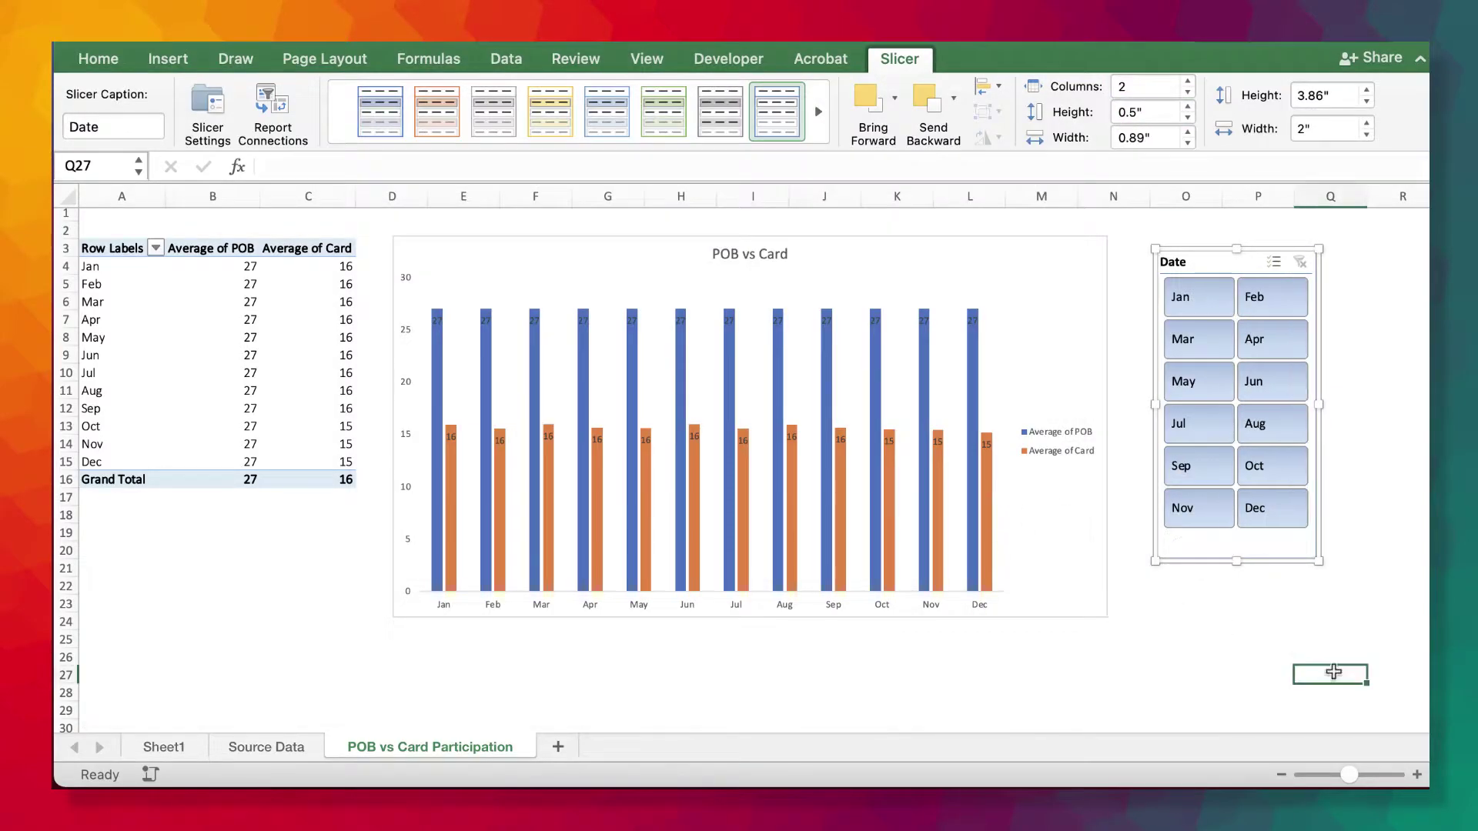
- Create another PivotTable from the Source Data table on a new worksheet and move that sheet after POB vs Card Participation
click(277, 746)
click(521, 501)
key(ctrl+a)
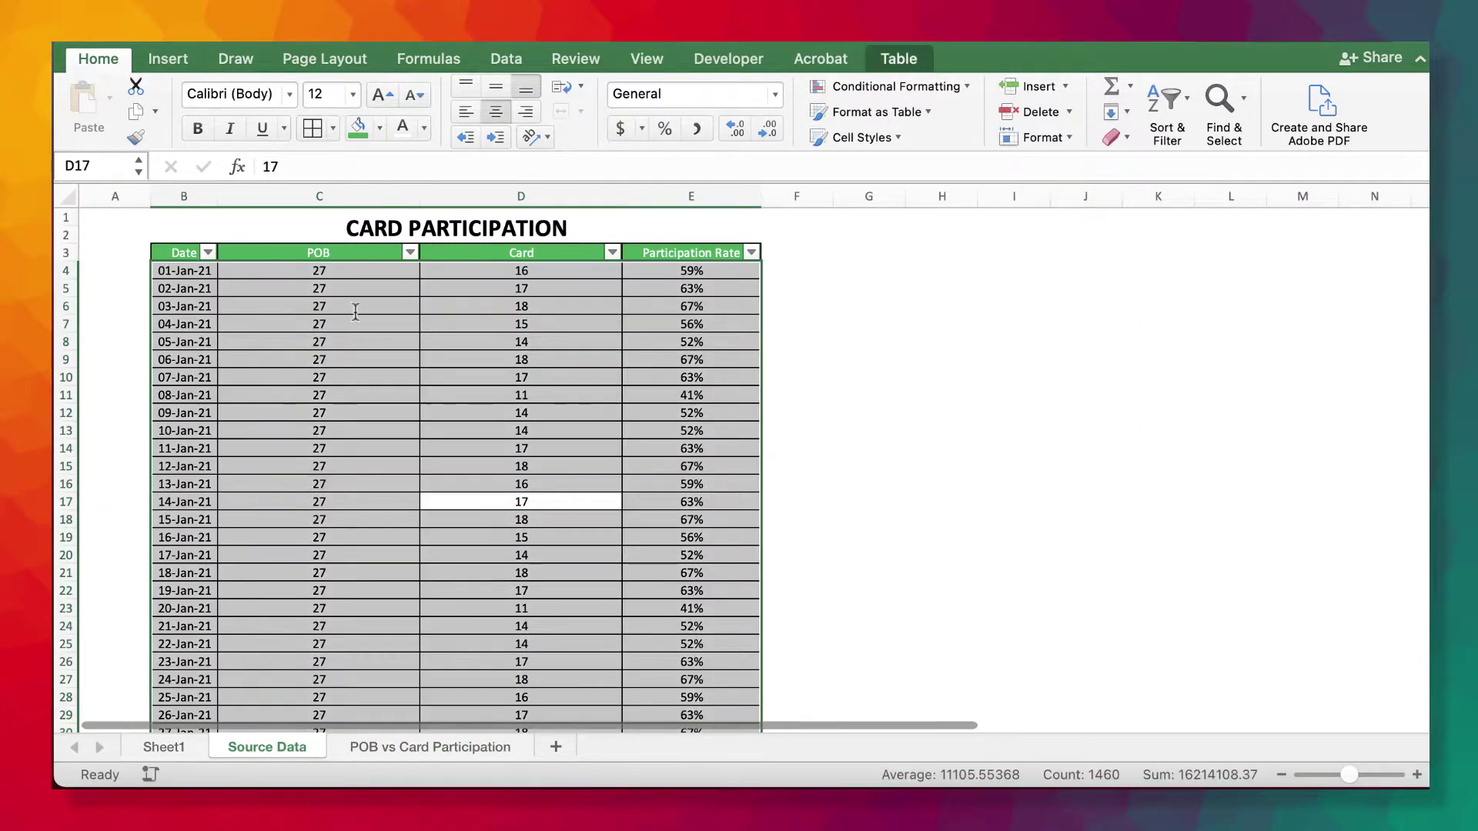
click(168, 59)
click(82, 100)
click(927, 475)
drag(258, 752, 563, 750)
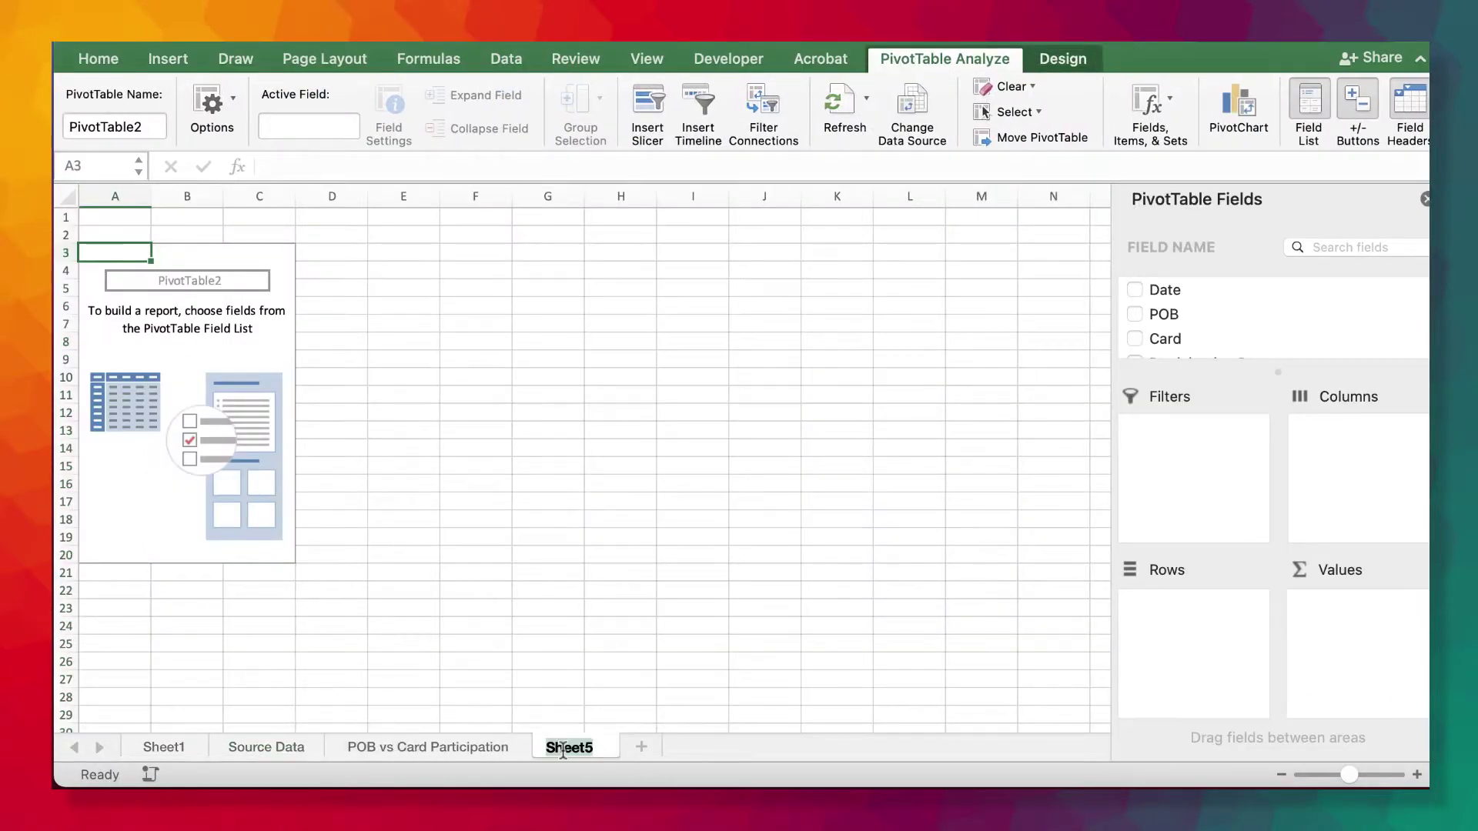
- Rename the new sheet Card Participation Trend and build its PivotTable with Date as rows and Participation Rate as values
double_click(562, 749)
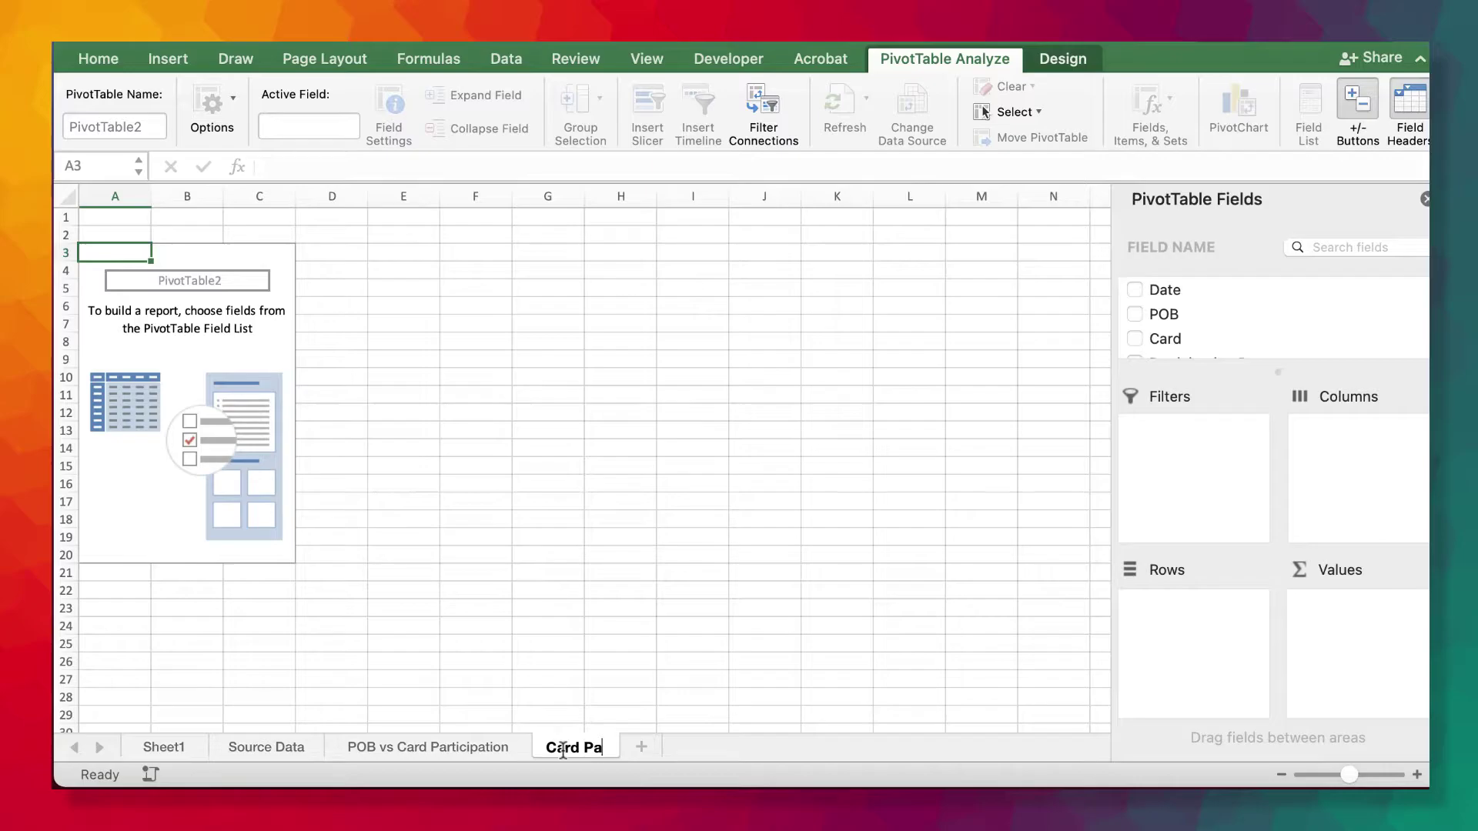
text(Card Participation Trend)
drag(1164, 290, 1208, 638)
scroll(1155, 339, down, 1)
click(1135, 347)
- Summarize Participation Rate by average and format it as a percentage with 0 decimal places
right_click(1360, 608)
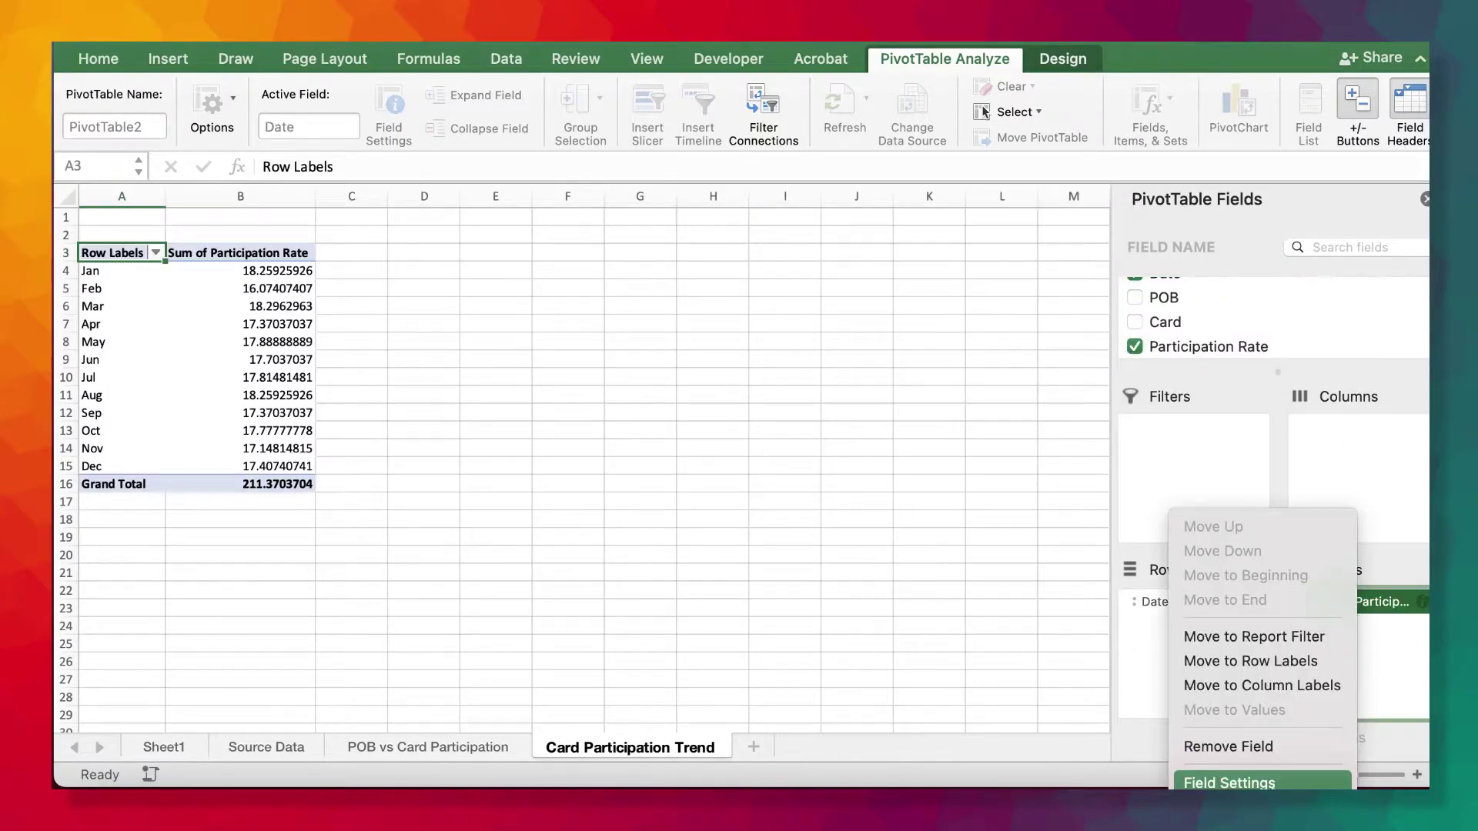
click(1229, 783)
click(603, 313)
click(587, 485)
click(480, 283)
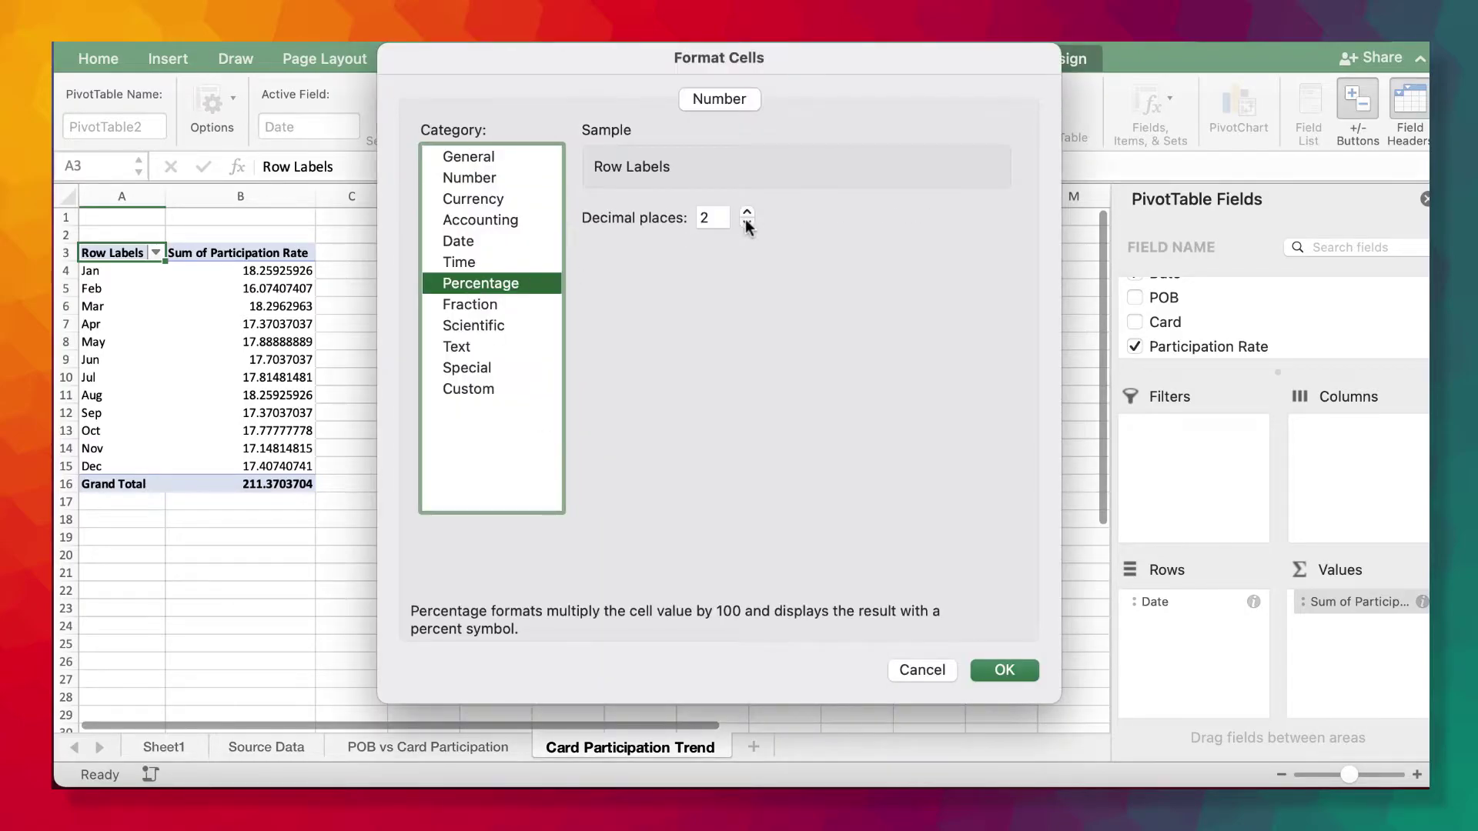
click(747, 223)
click(746, 223)
click(1004, 669)
click(864, 487)
- Widen column A and hide the sheet's gridlines
drag(166, 196, 252, 196)
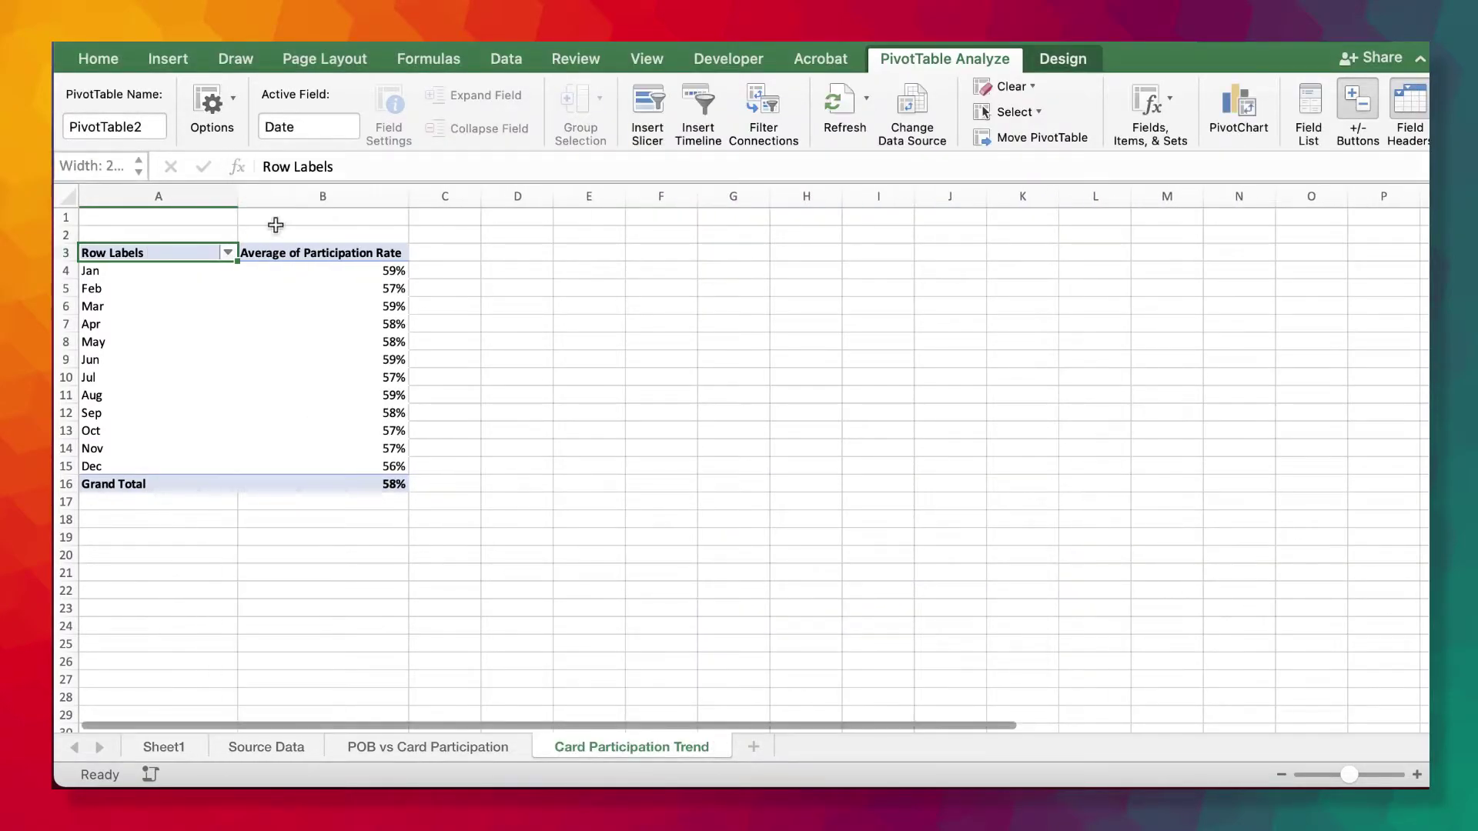
click(647, 58)
click(272, 129)
- Set the font of the PivotTable area to Calibri, size 12
drag(662, 537, 116, 233)
click(97, 59)
click(289, 94)
mouse_move(501, 290)
click(637, 291)
click(353, 94)
click(339, 224)
drag(879, 466, 879, 452)
- Adjust the PivotTable options and apply a light blue PivotTable style
right_click(344, 323)
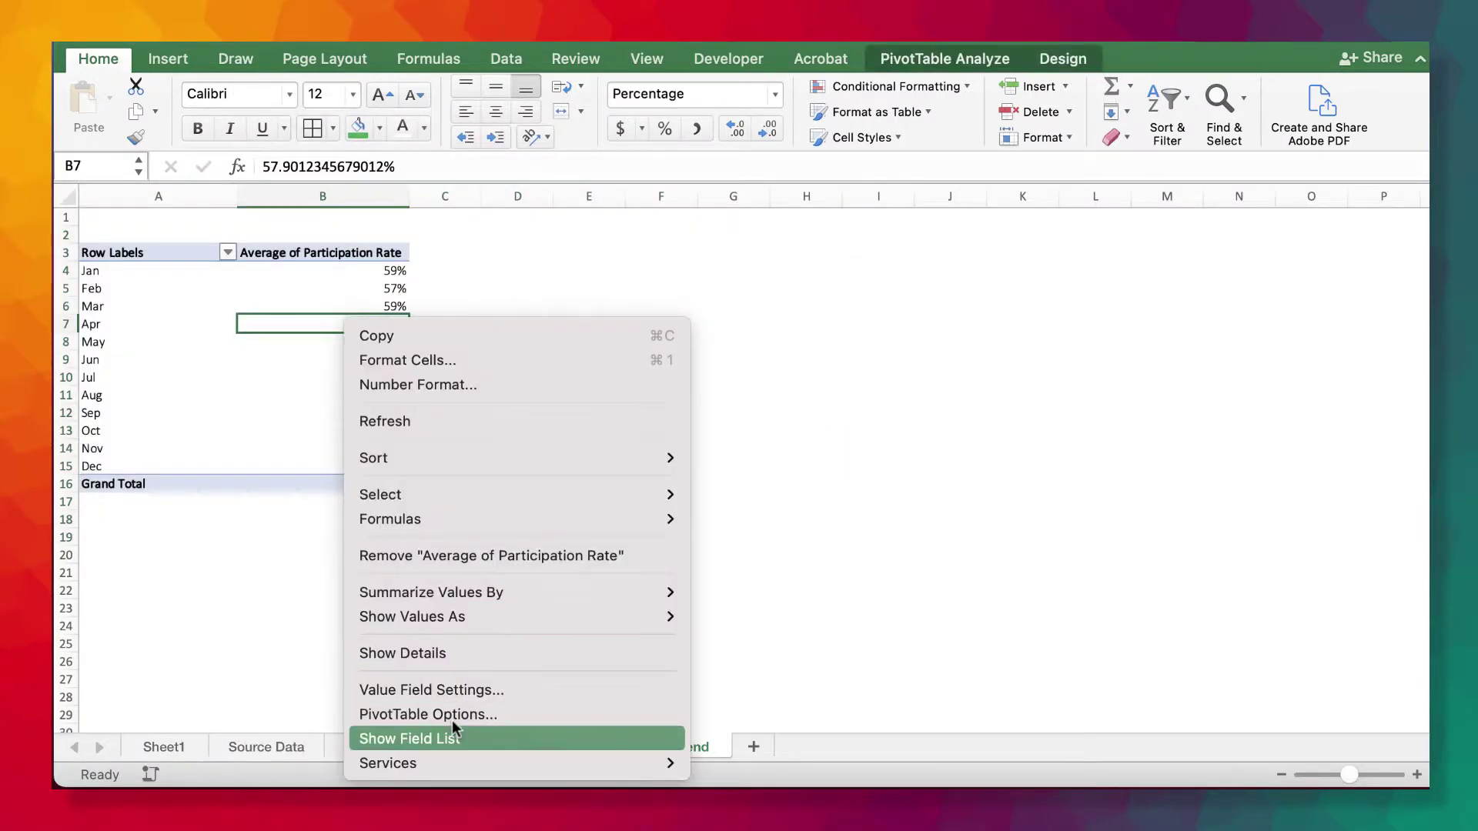
click(452, 718)
click(406, 404)
click(470, 404)
key(Return)
click(1062, 59)
click(877, 465)
- Insert an area chart from the PivotTable, place it beside the table and enlarge it
drag(105, 254, 338, 484)
click(168, 58)
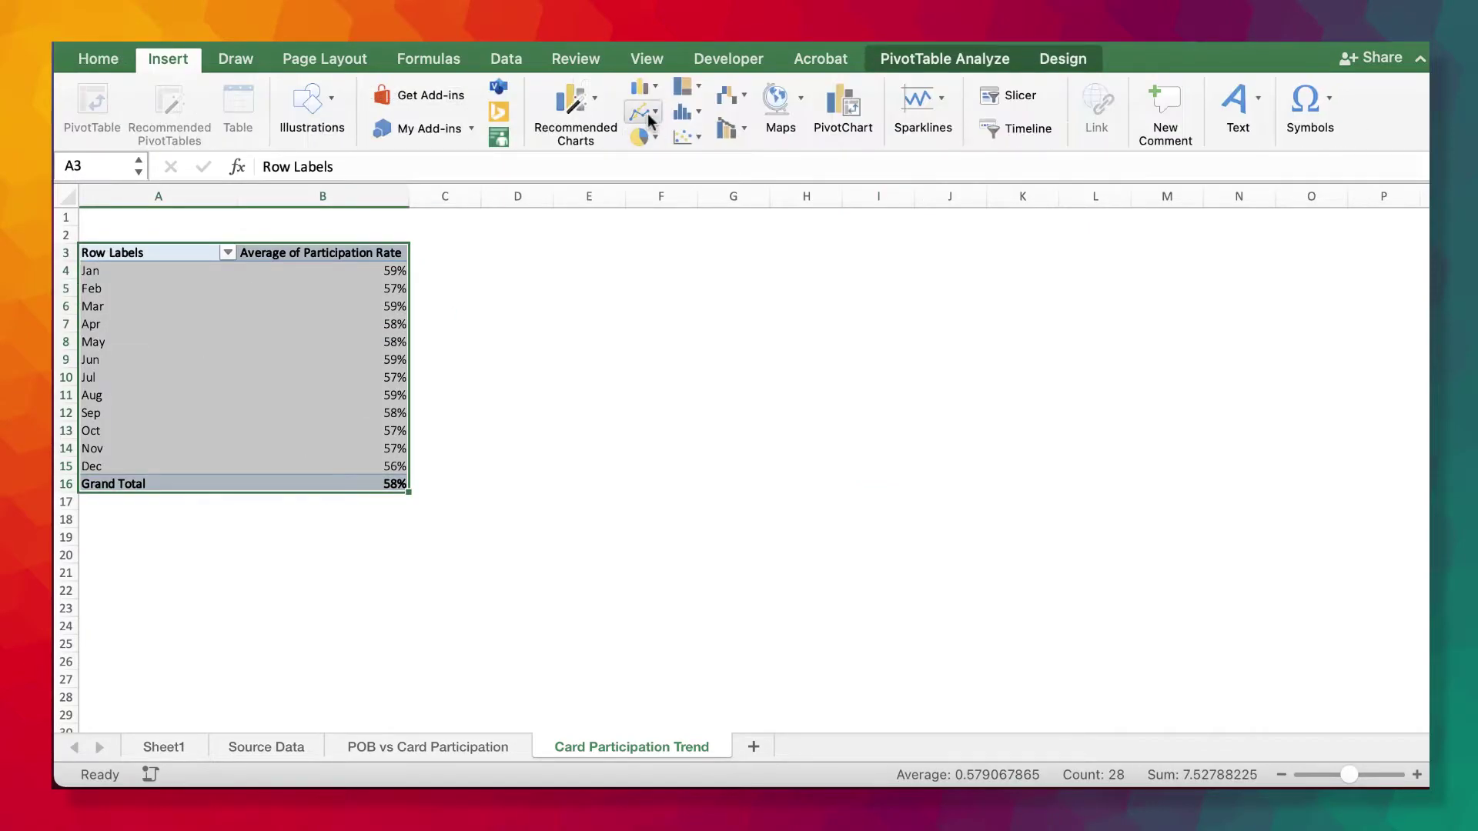
click(648, 116)
click(661, 603)
drag(662, 603, 561, 506)
drag(865, 495, 1104, 576)
click(890, 505)
click(112, 61)
click(1240, 518)
- Insert a Date slicer for the PivotTable and place it beside the area chart
click(115, 302)
click(167, 59)
click(1027, 97)
click(591, 217)
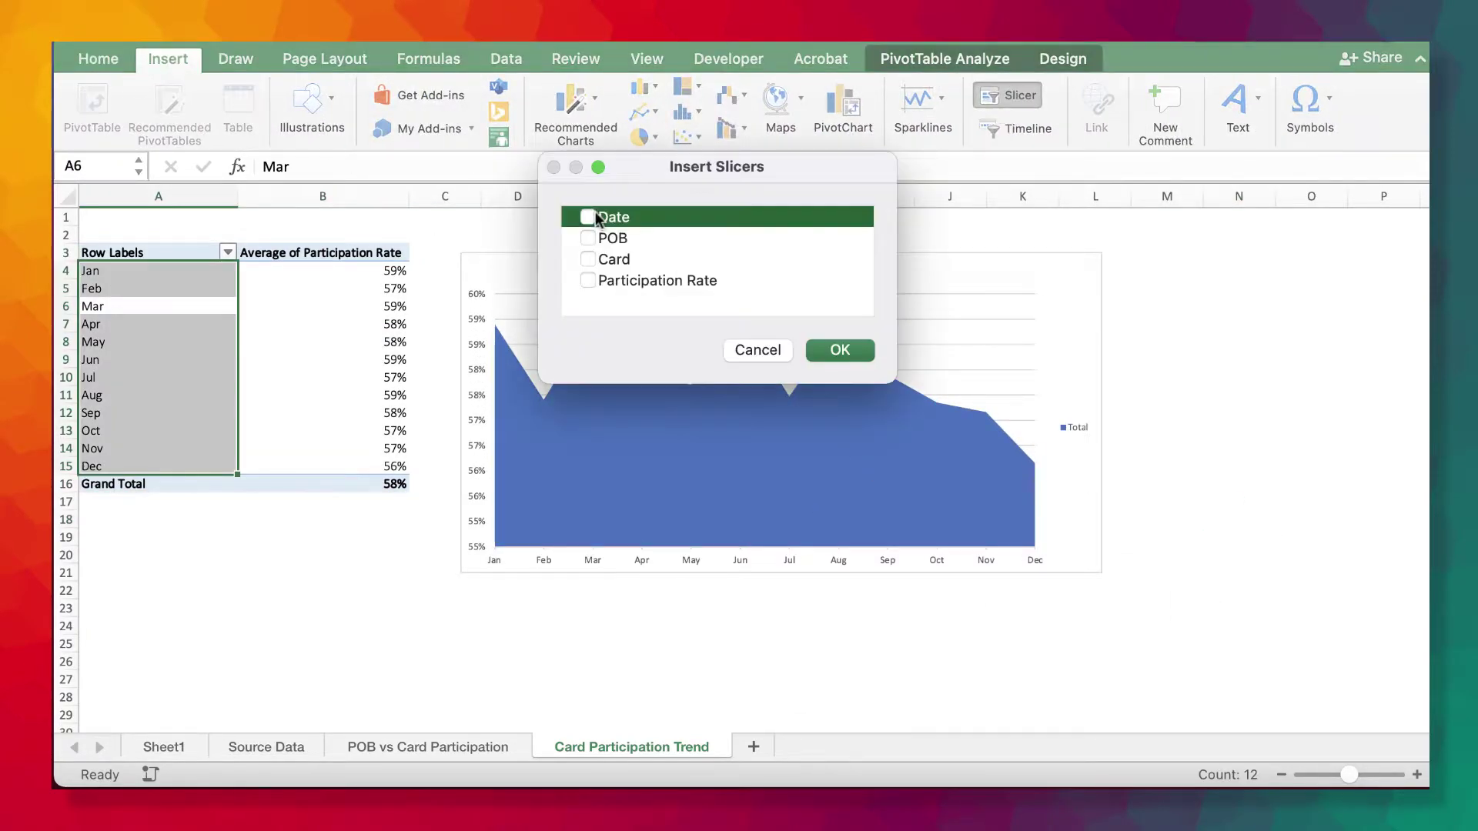
click(840, 350)
drag(740, 380, 1180, 268)
- Arrange the Date slicer in 2 columns of 0.5-inch-high buttons, apply a light blue style and lengthen it to 3.92 inches
click(1185, 82)
click(1187, 107)
click(1187, 107)
click(1187, 107)
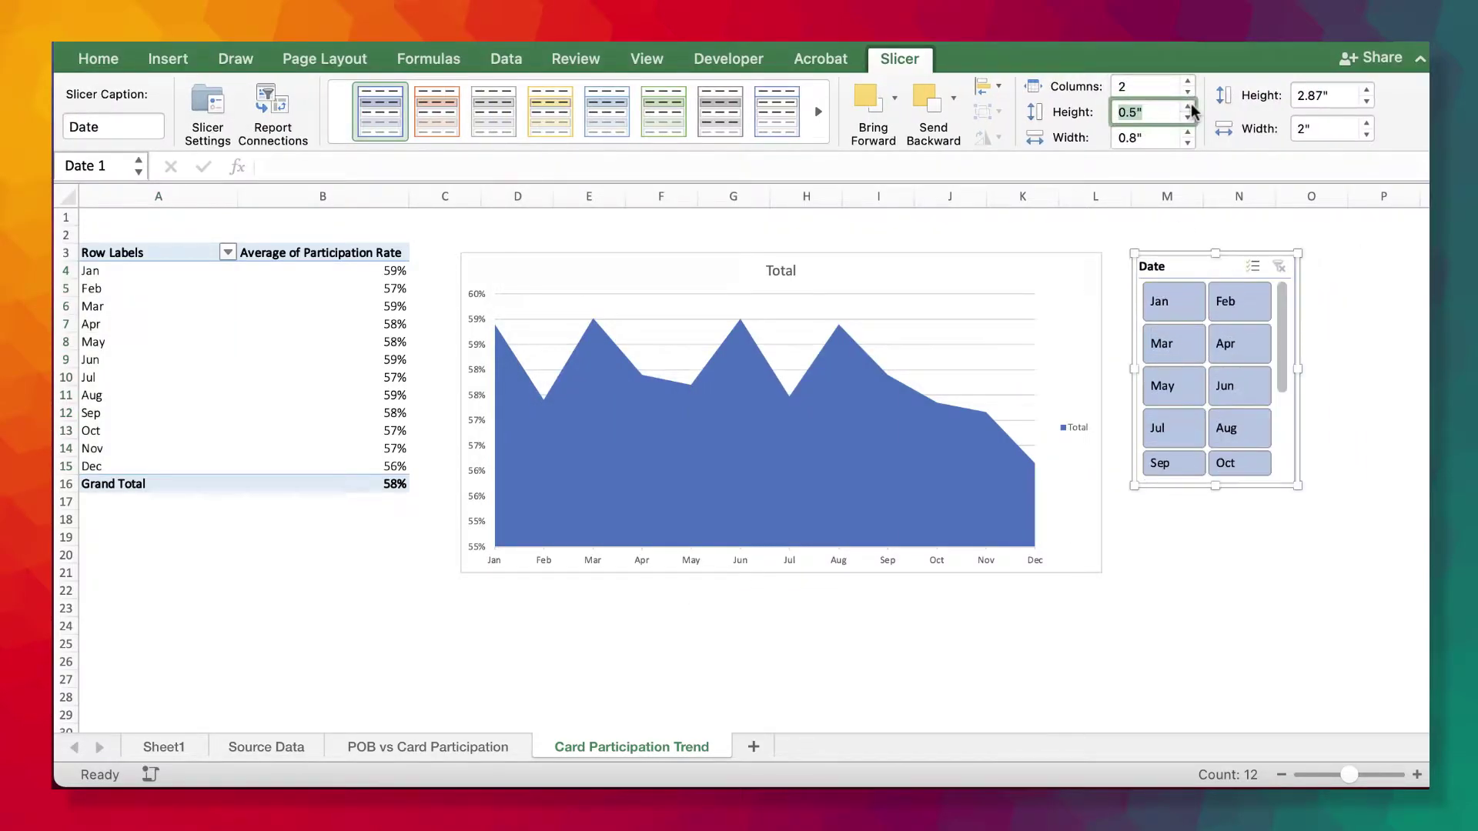
click(775, 113)
drag(1214, 485, 1214, 570)
- Hide items with no data in the Date slicer and collapse the ribbon
right_click(1191, 261)
click(990, 743)
click(687, 383)
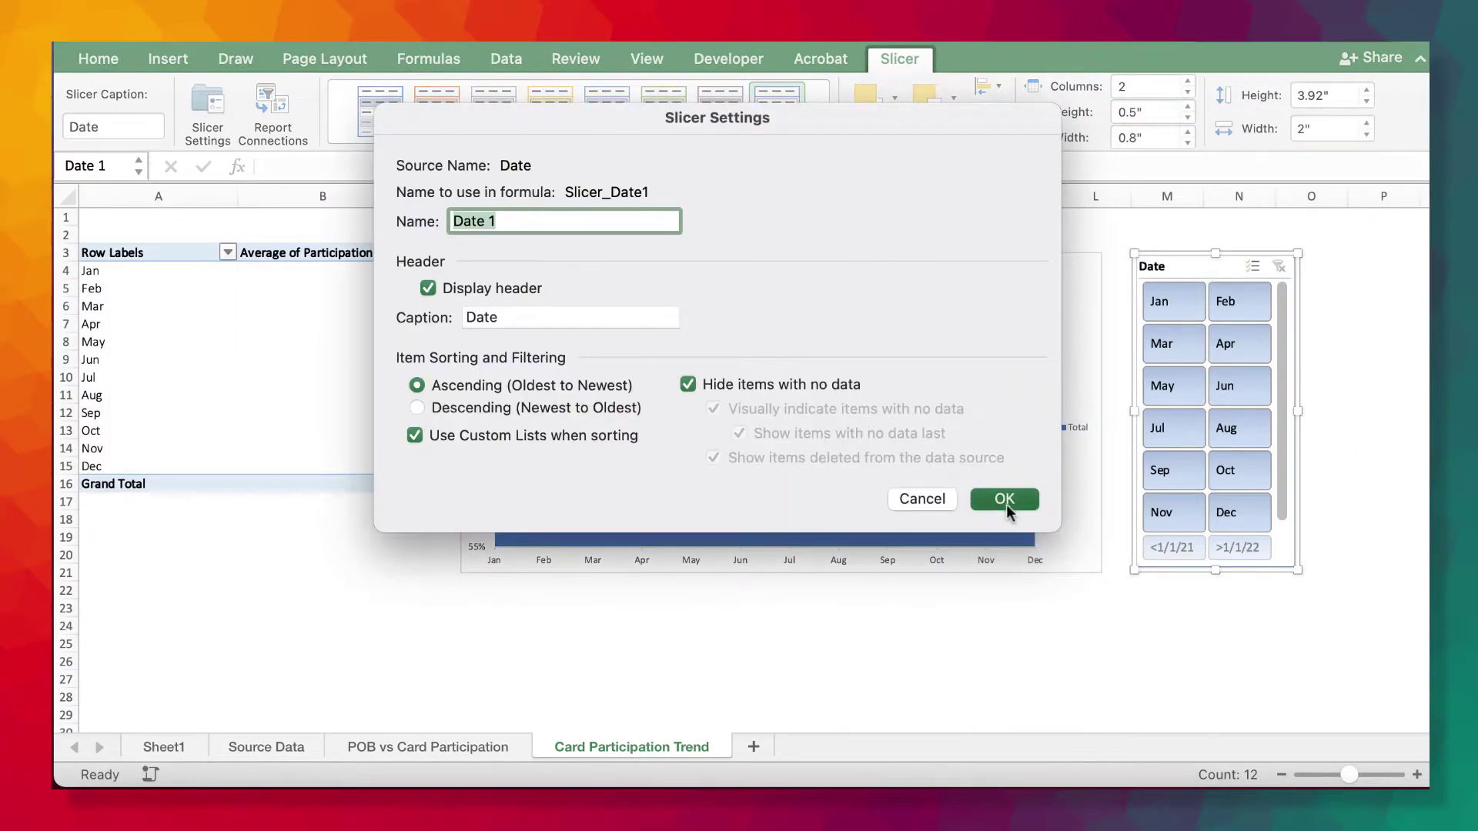
click(1006, 502)
click(1422, 57)
click(1422, 60)
- Change the area chart's title to Card Partication Trend and close the formatting pane
click(940, 620)
double_click(785, 192)
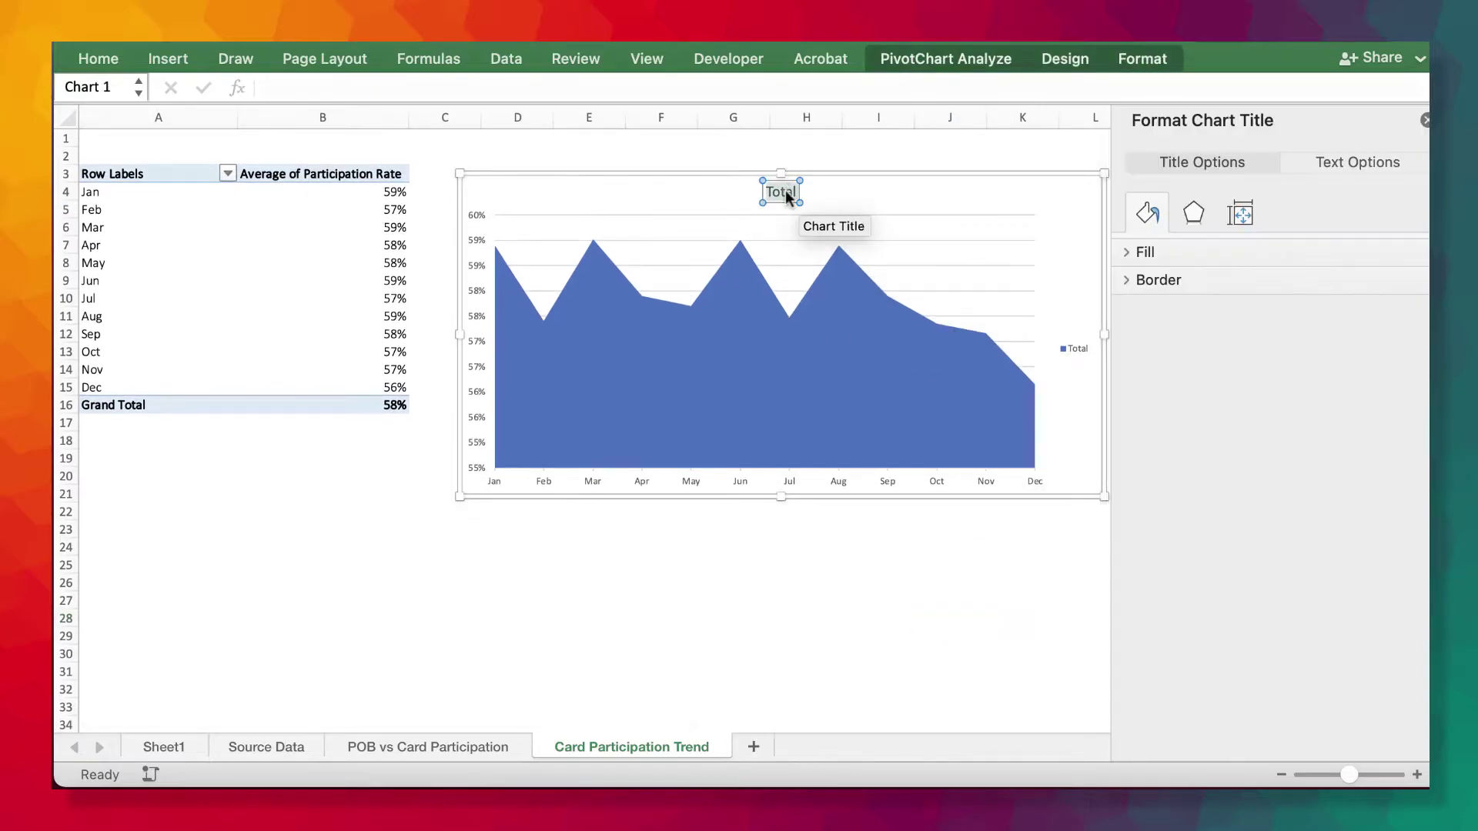
text(Card Participation Trend)
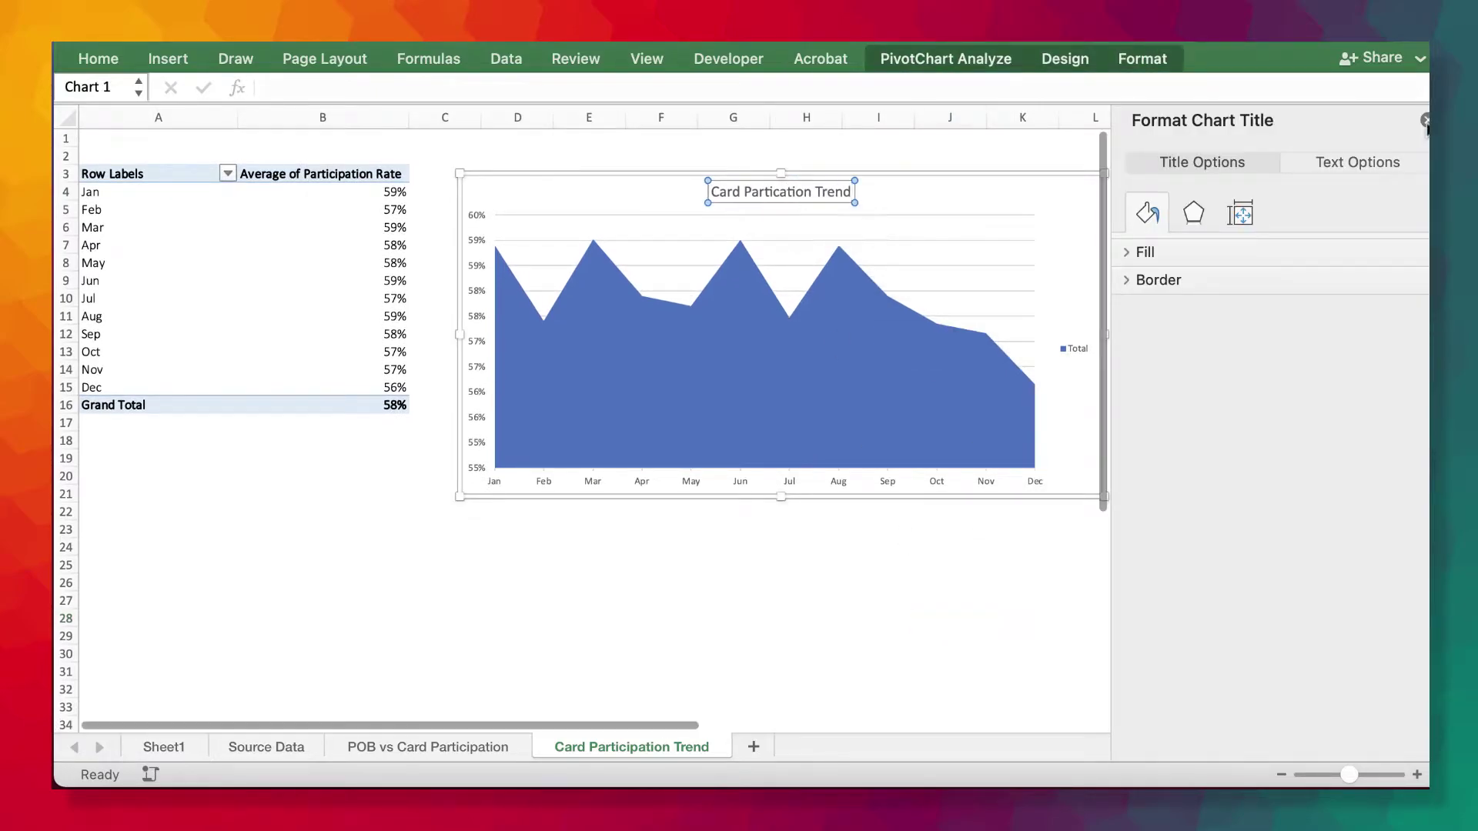
click(1424, 121)
click(1107, 600)
- Copy the color hex code C50000 from Sheet1 and return to the Card Participation Trend sheet
click(169, 748)
double_click(281, 176)
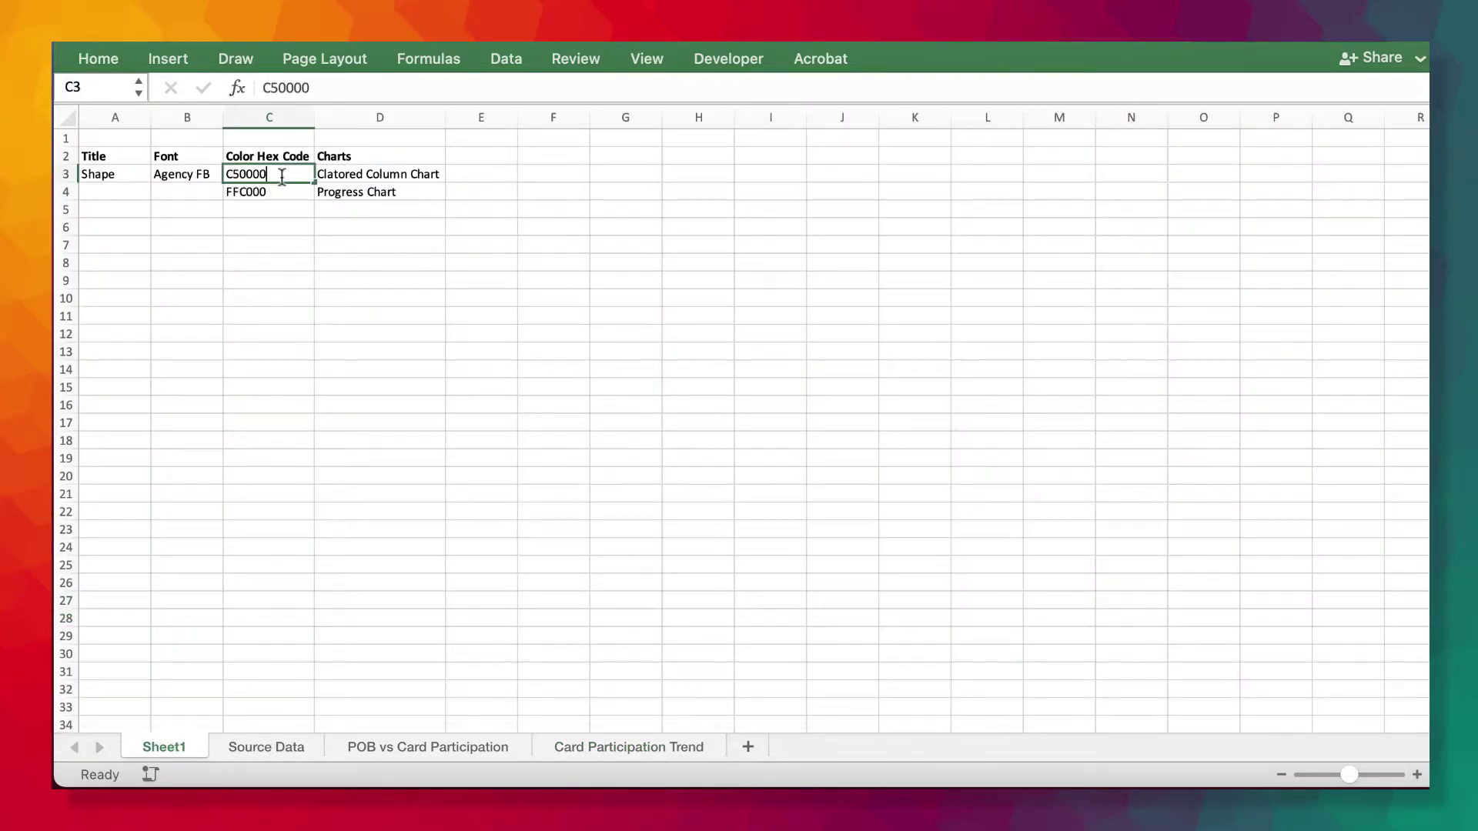
click(479, 474)
click(428, 748)
click(600, 750)
- Fill the area chart's data series with the custom hex color C50000
right_click(688, 359)
click(770, 653)
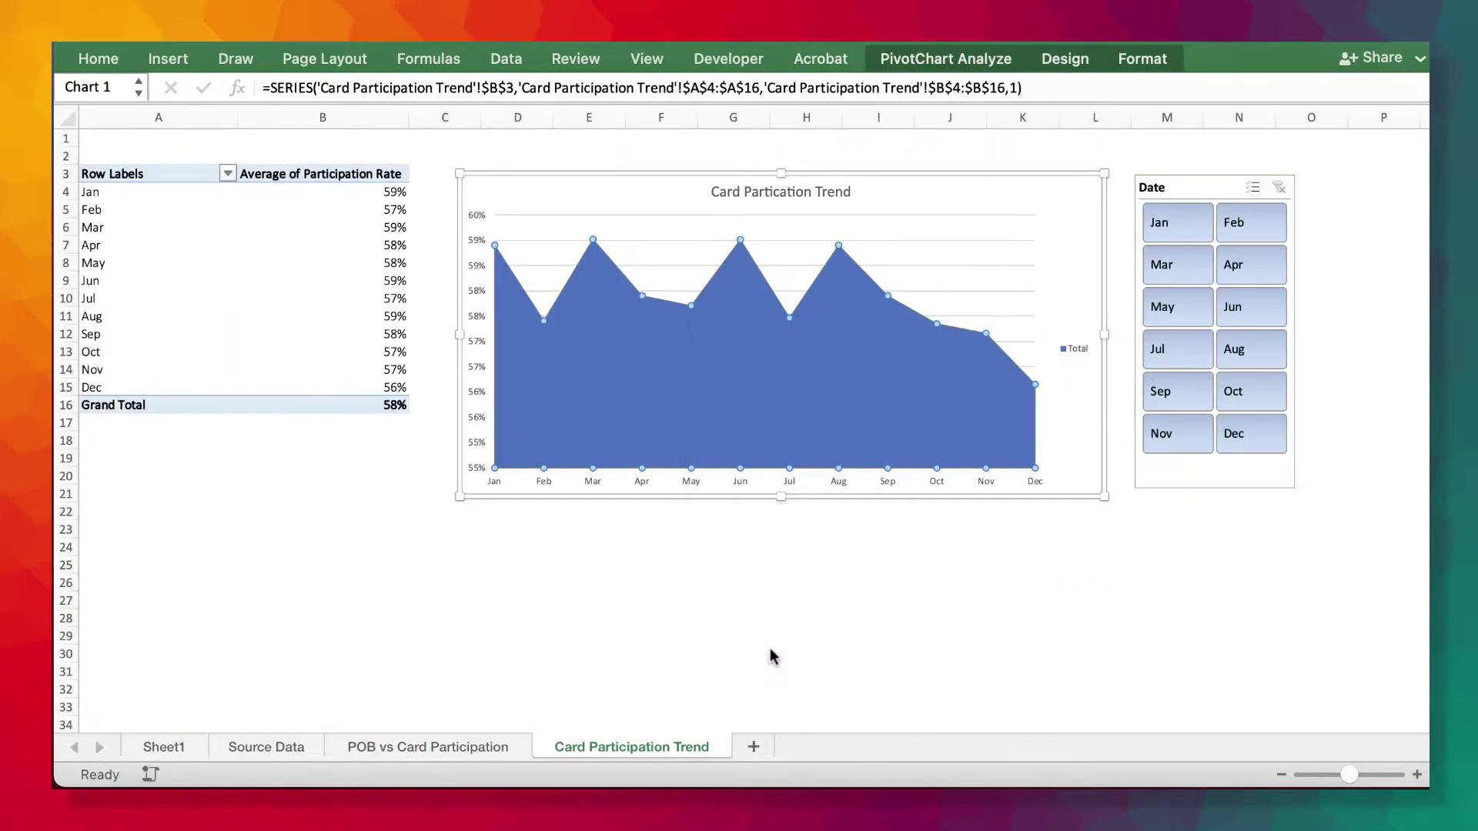
click(1139, 183)
click(1144, 212)
click(1417, 389)
click(1295, 644)
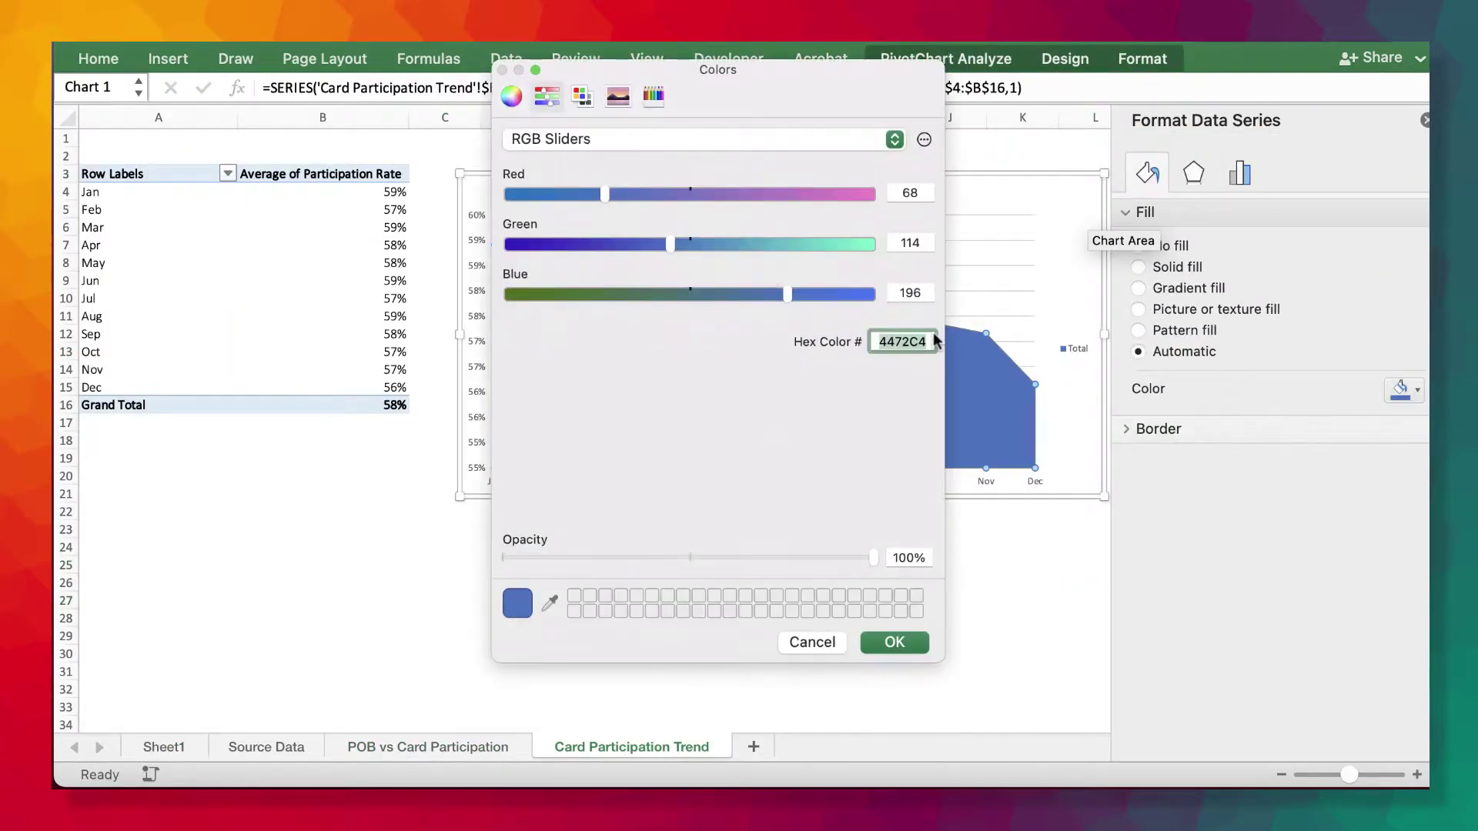
text(C50000)
click(894, 642)
- Give the area series a gradient fill from dark red at the base to gold, and close the formatting pane
click(1139, 289)
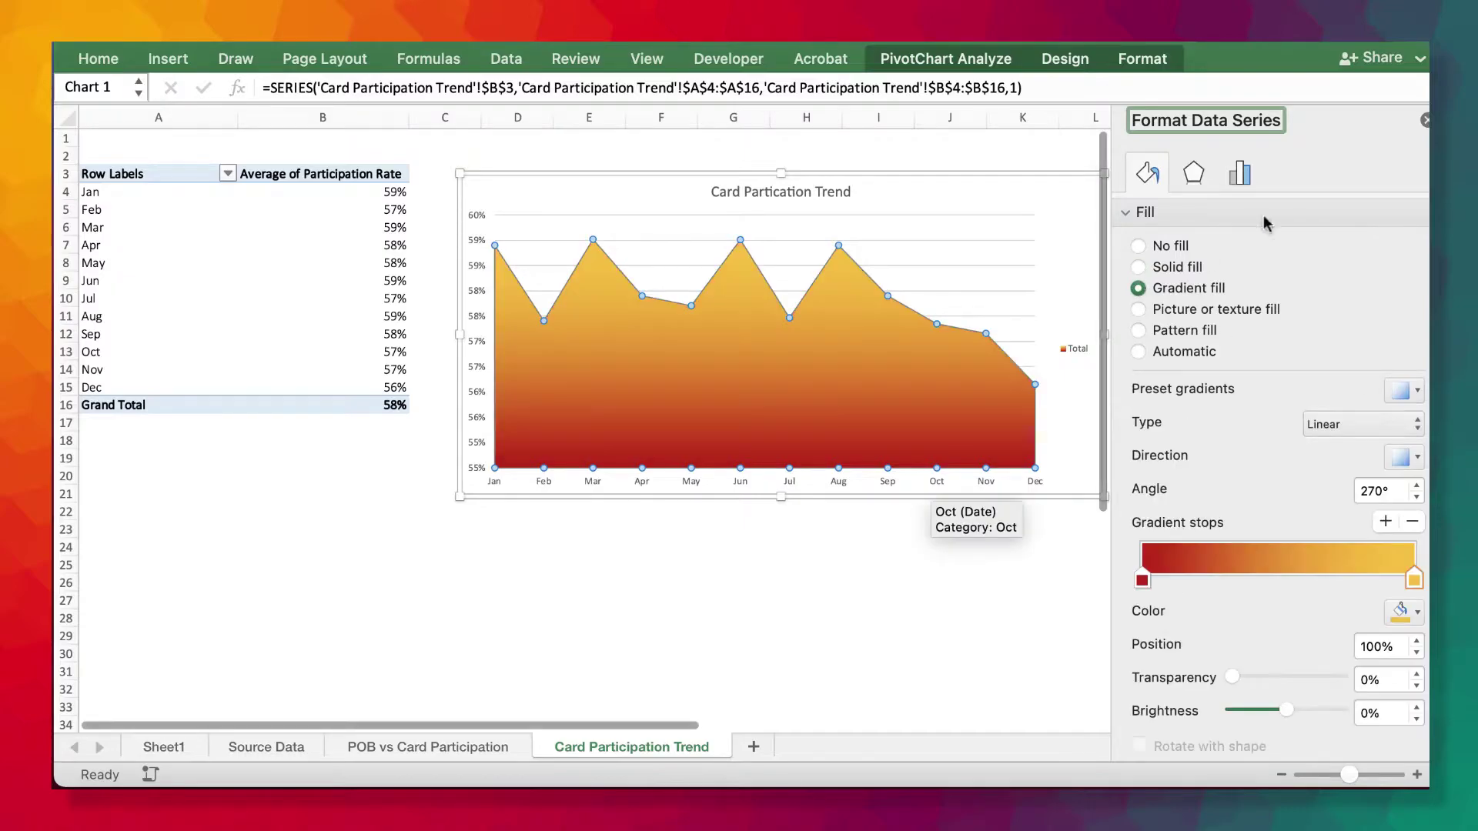
click(1425, 120)
scroll(912, 551, down, 4)
click(911, 551)
scroll(911, 551, up, 4)
click(976, 267)
click(947, 651)
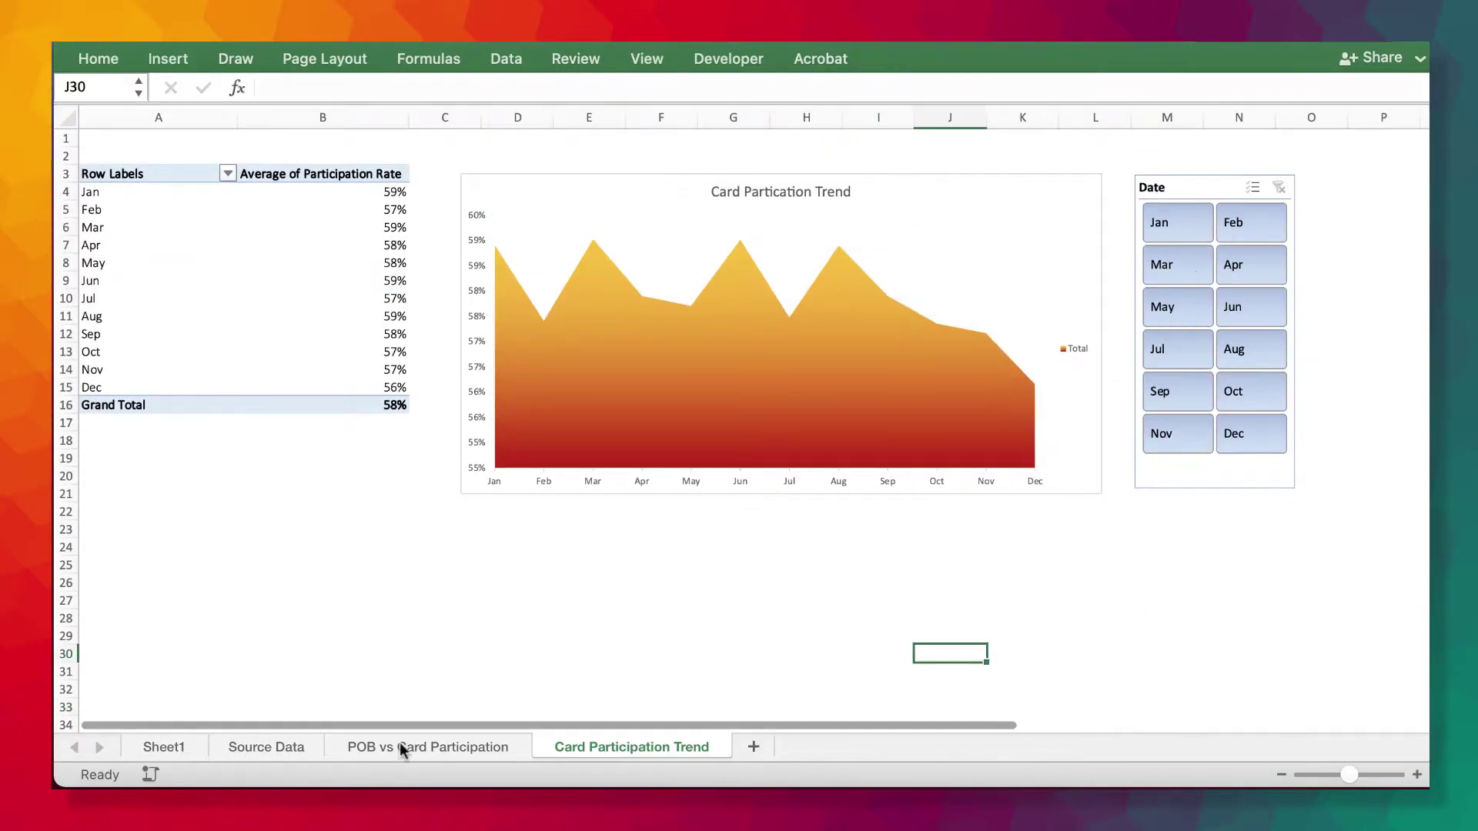
- On the POB vs Card Participation chart, give the Average of POB columns a dark red to gold gradient fill
click(400, 746)
right_click(776, 361)
click(801, 644)
click(1147, 172)
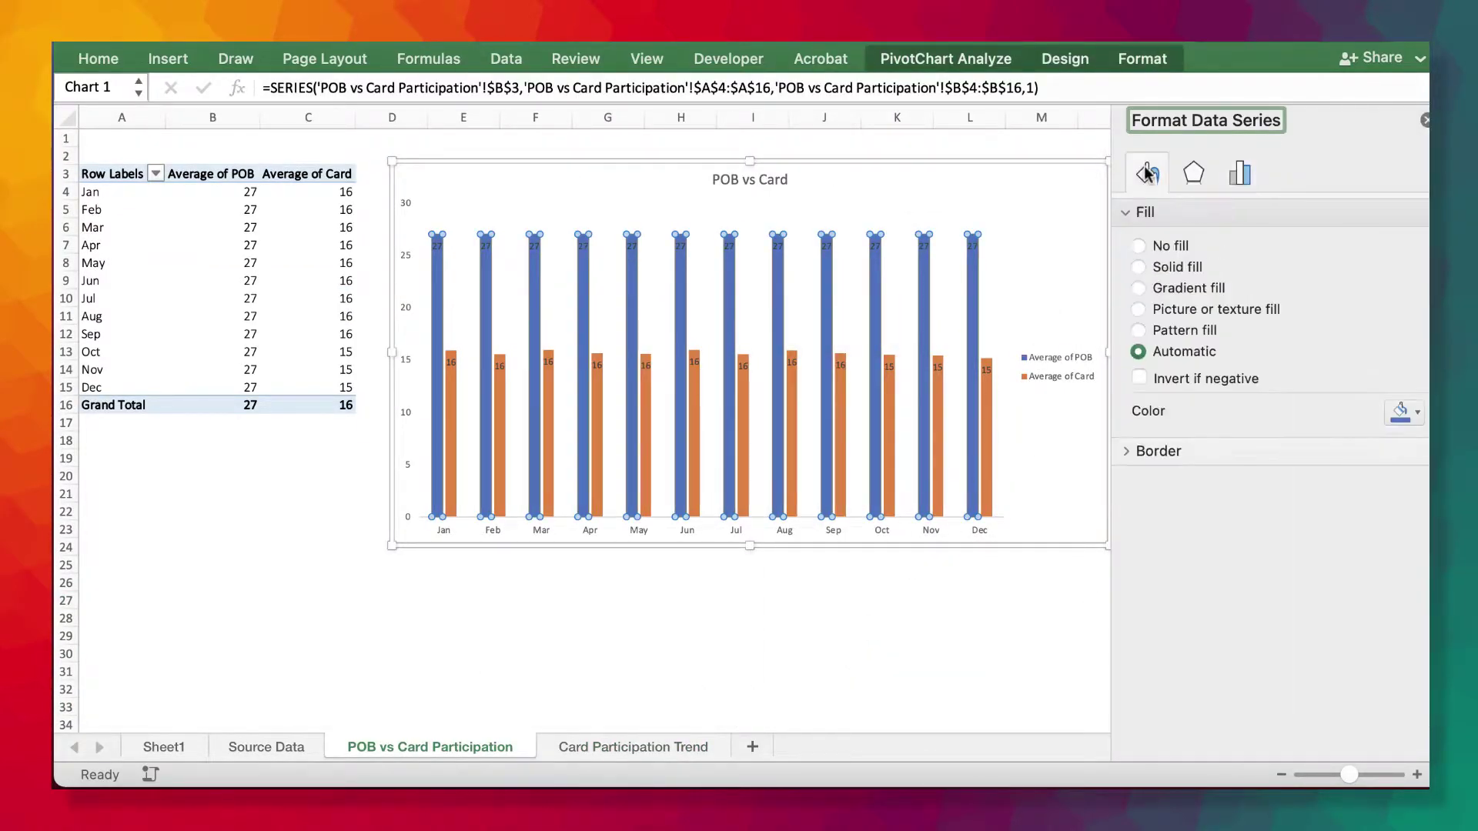
click(1138, 288)
click(1416, 635)
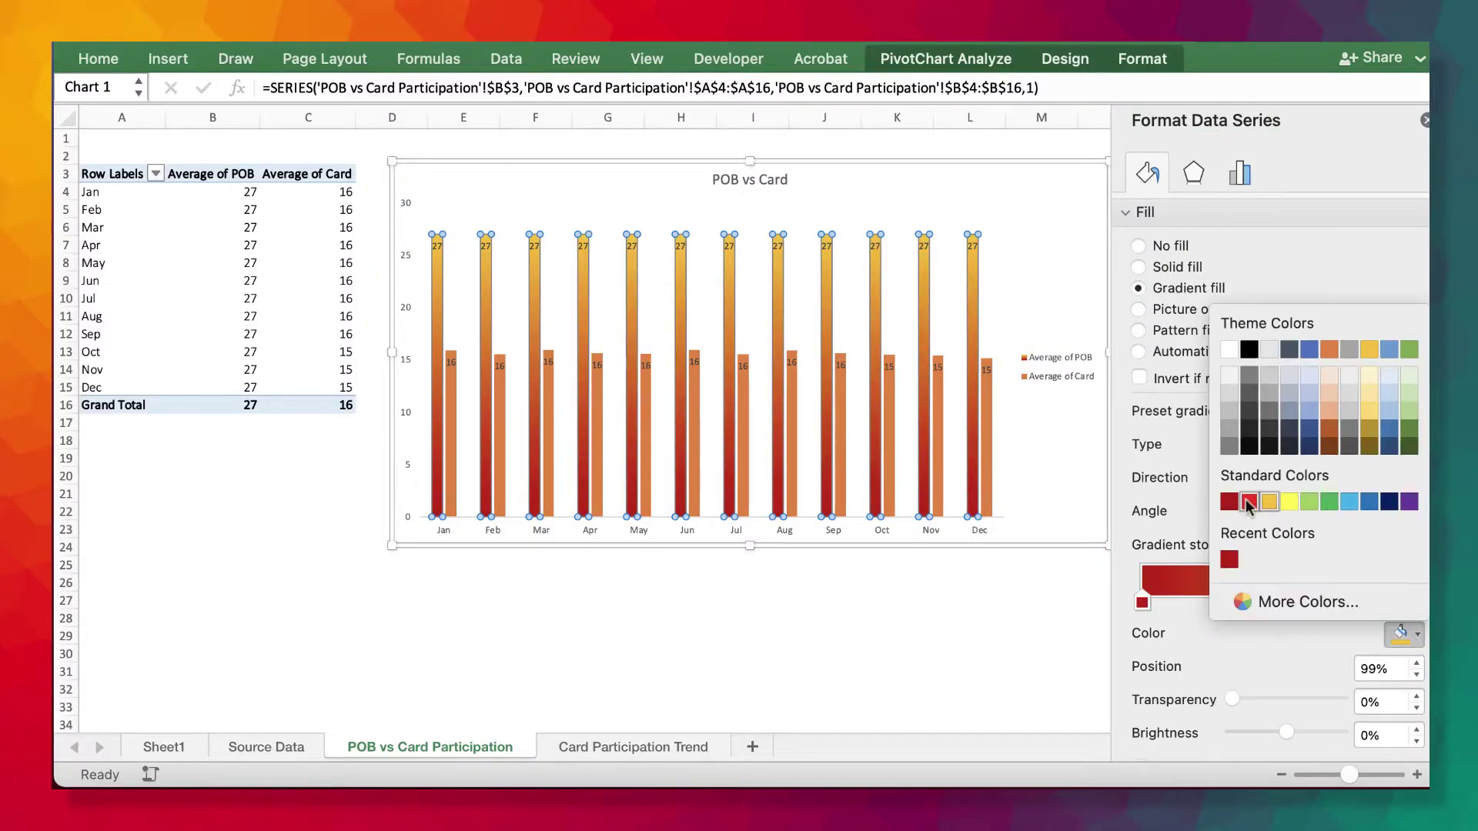
click(1245, 502)
click(1413, 635)
click(1270, 502)
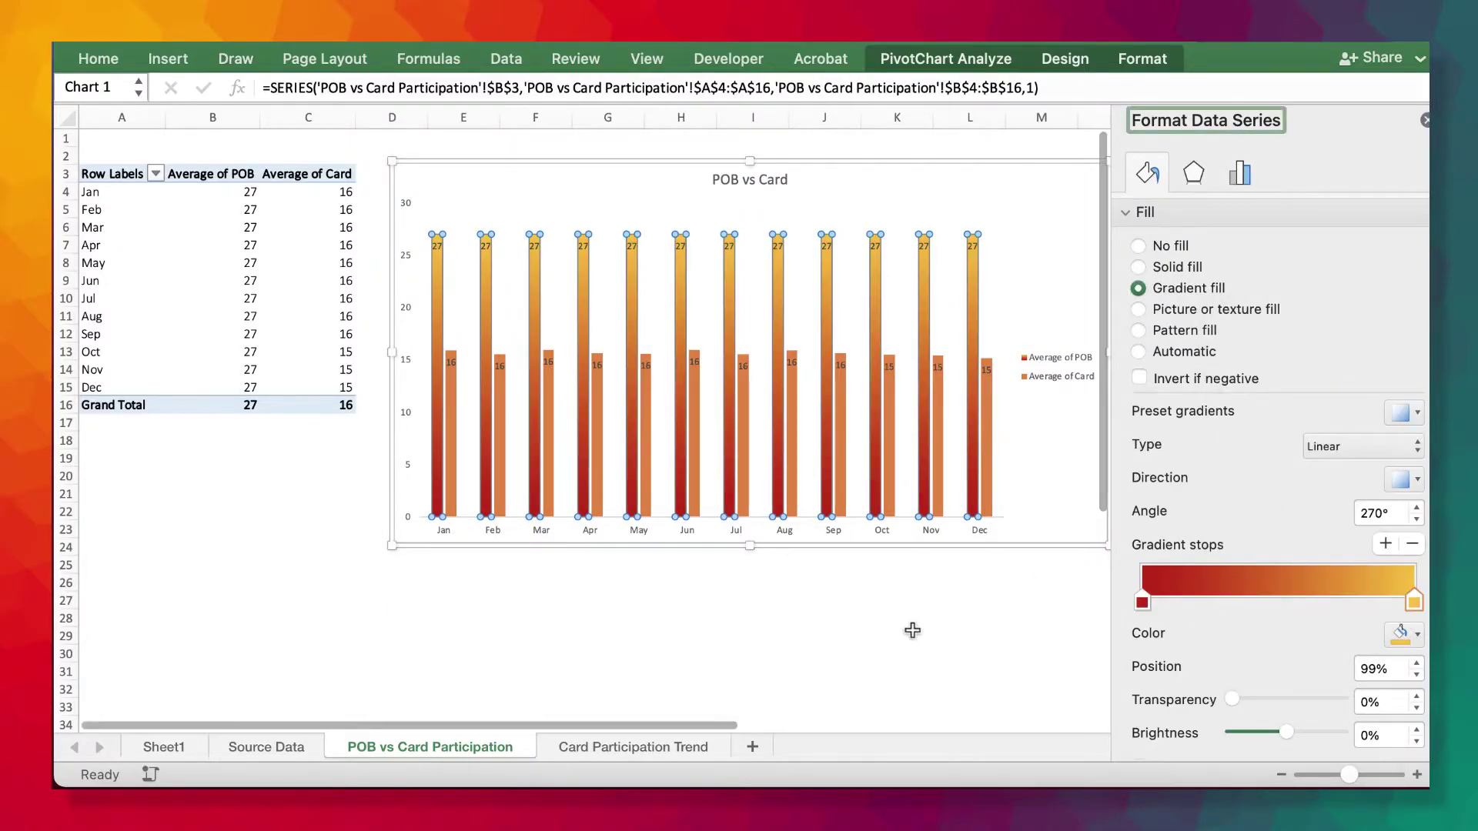
- Give the Average of Card columns a gradient fill with FFC000 gold as the end stop
click(886, 414)
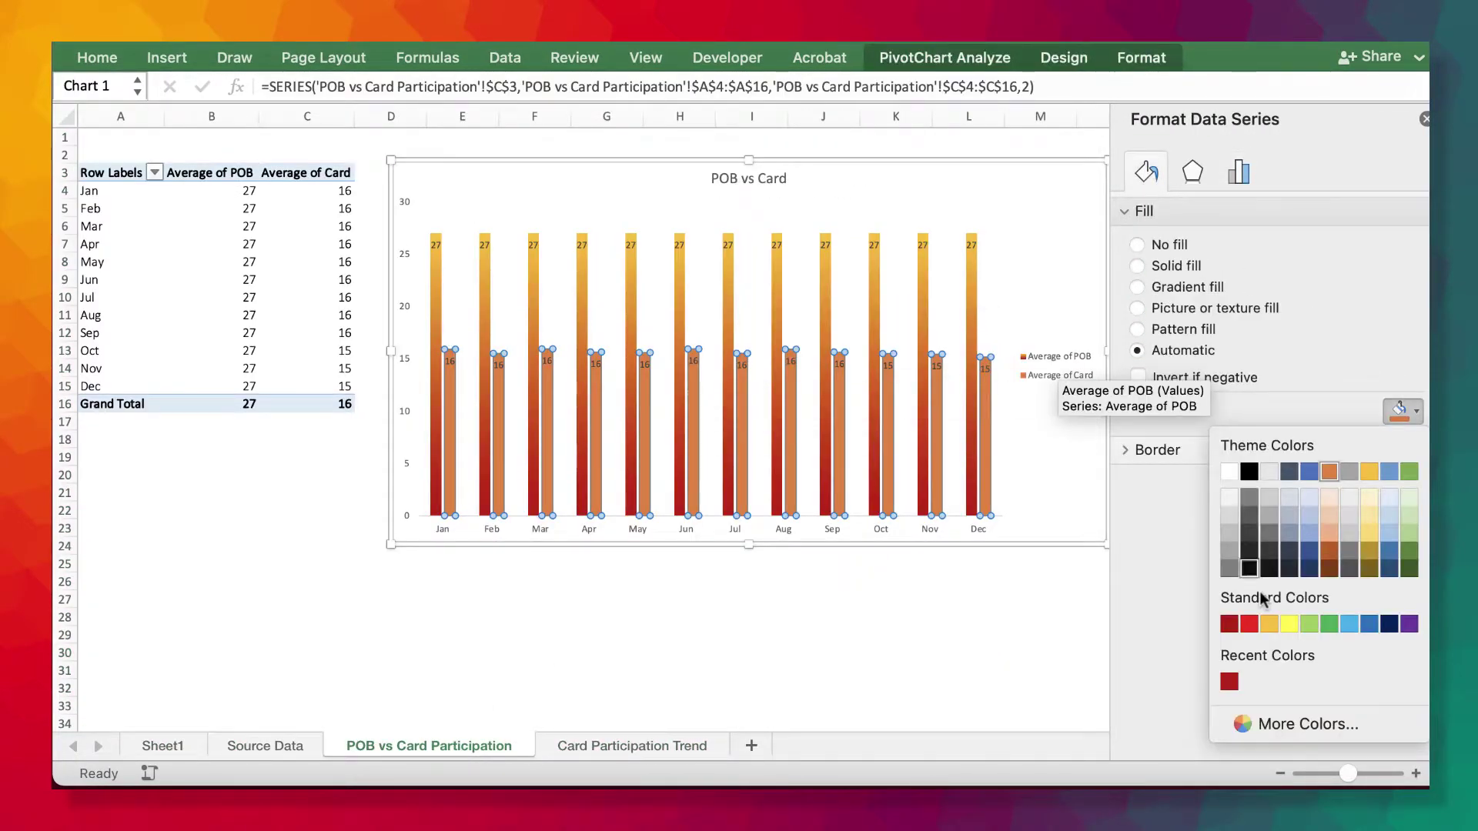
click(1138, 287)
click(1409, 639)
click(1252, 587)
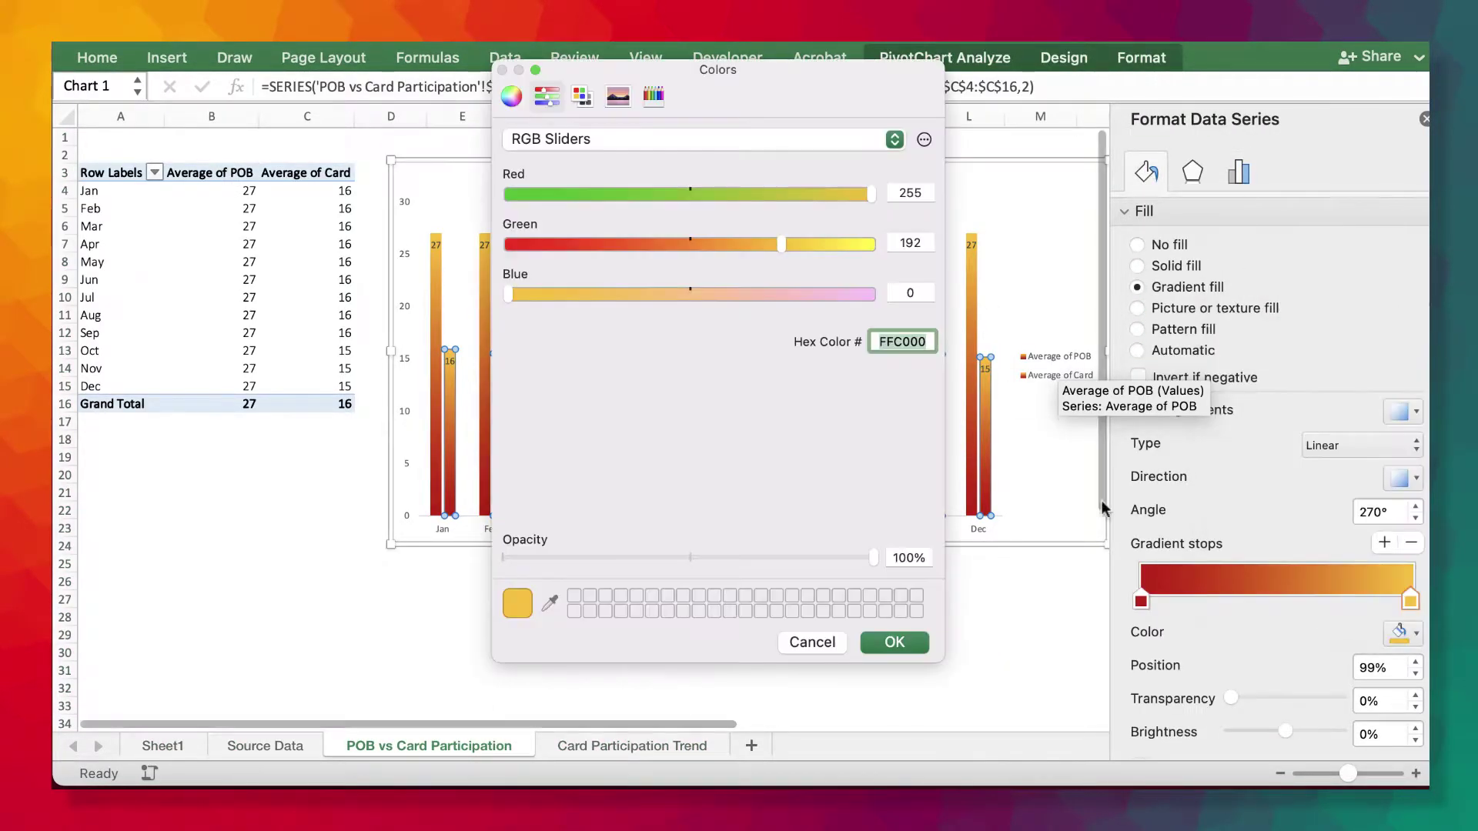
click(894, 642)
- Recolor the Average of Card gradient to run between red and gold and choose its direction
click(1140, 600)
click(1409, 634)
click(1289, 598)
click(894, 643)
click(1410, 600)
click(1409, 634)
click(1249, 507)
click(1399, 478)
click(1250, 525)
- Try a dark red to bright red gradient on the Average of POB columns, adjusting its direction
click(925, 288)
click(1402, 480)
click(1255, 574)
click(1410, 600)
click(1416, 634)
click(1249, 505)
click(1401, 478)
click(1250, 577)
click(1142, 601)
click(1414, 633)
click(956, 597)
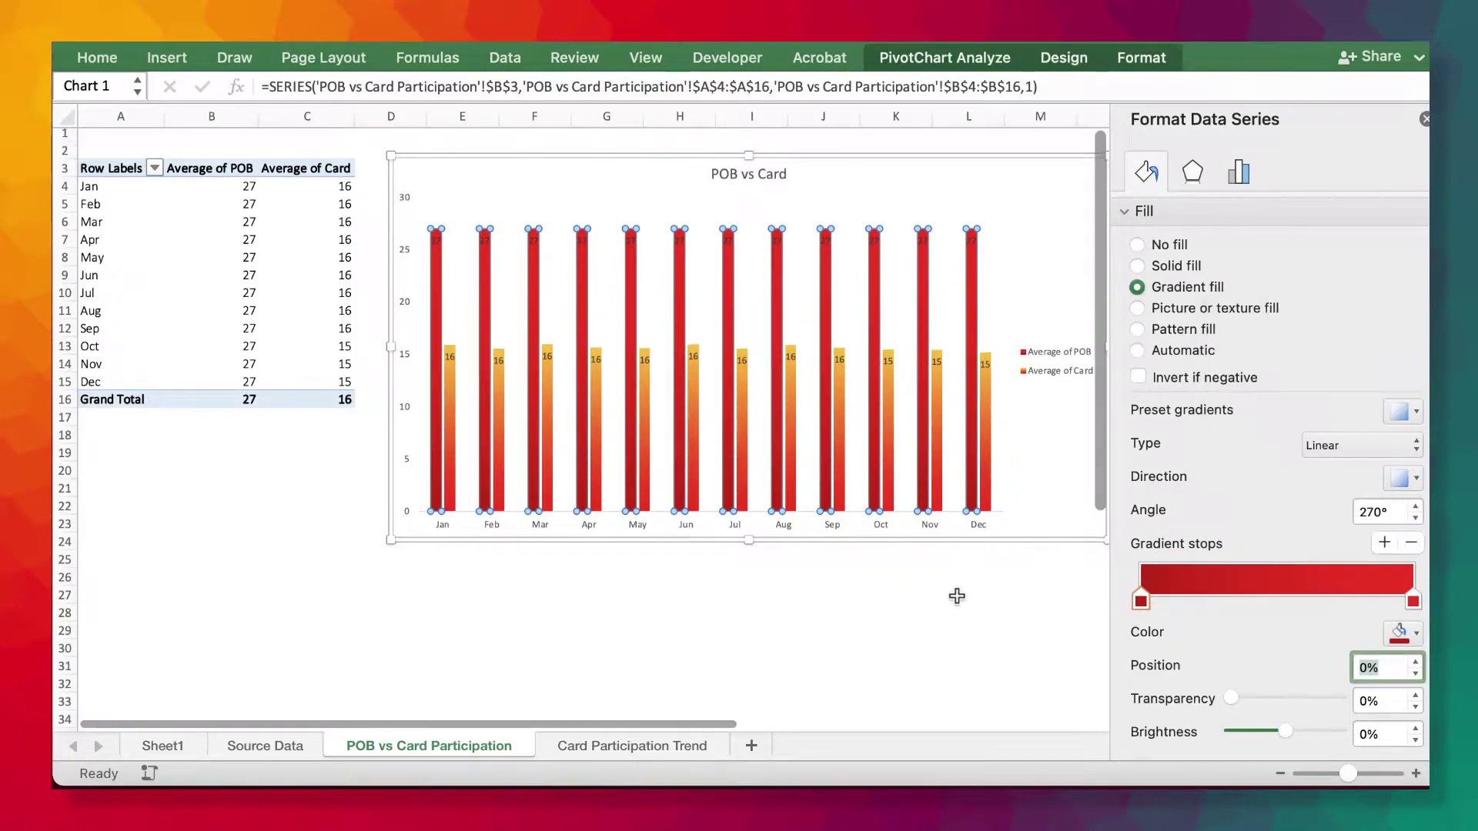
double_click(956, 597)
- Try a gap width of 7% for the chart's columns and close the formatting pane
click(891, 384)
drag(1281, 365, 1226, 367)
click(842, 374)
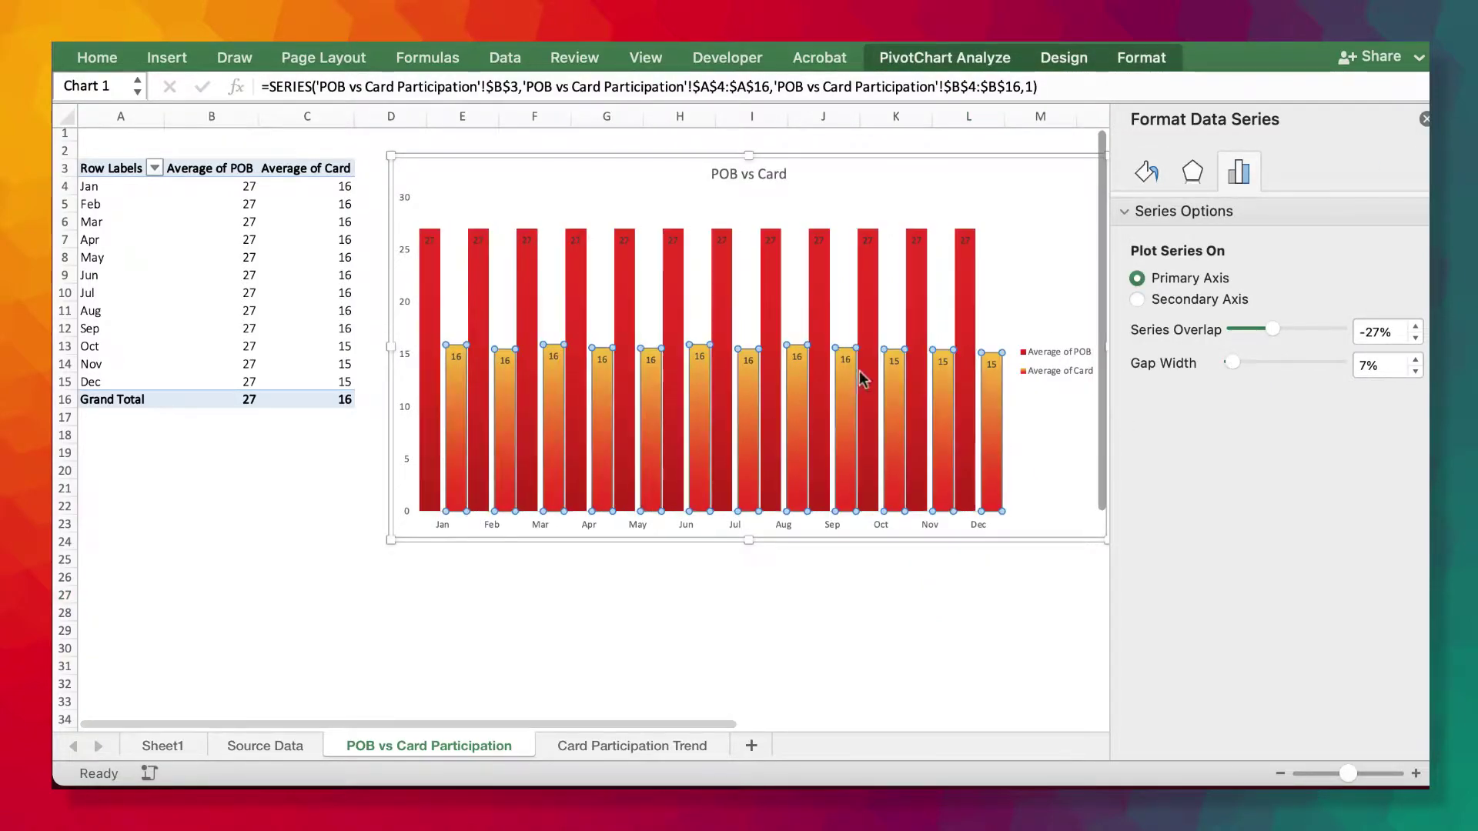
click(1426, 119)
click(1040, 636)
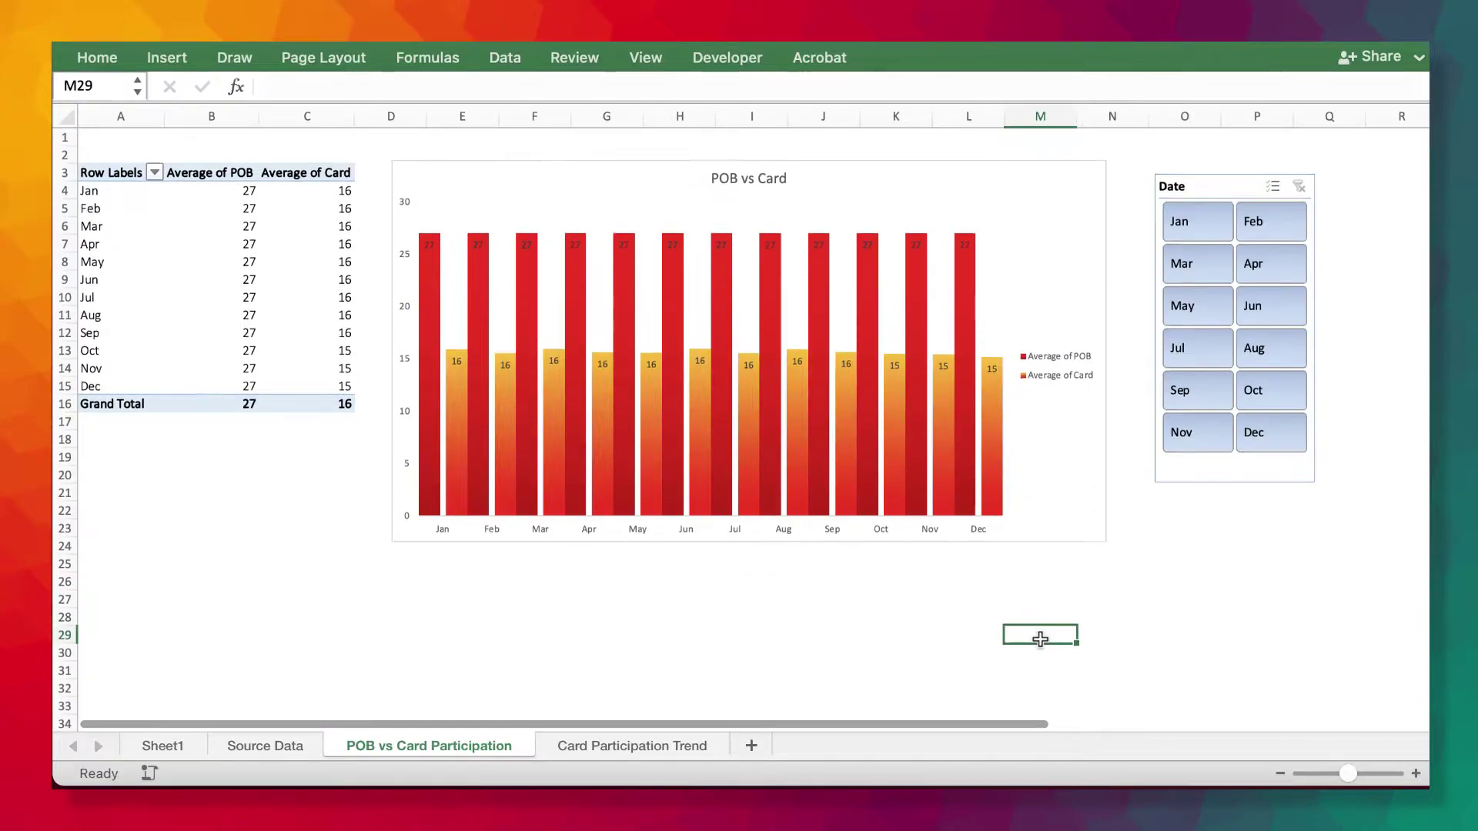
- Test the Date slicer with January to March and leave January through November selected
click(1206, 221)
drag(1206, 221, 1204, 261)
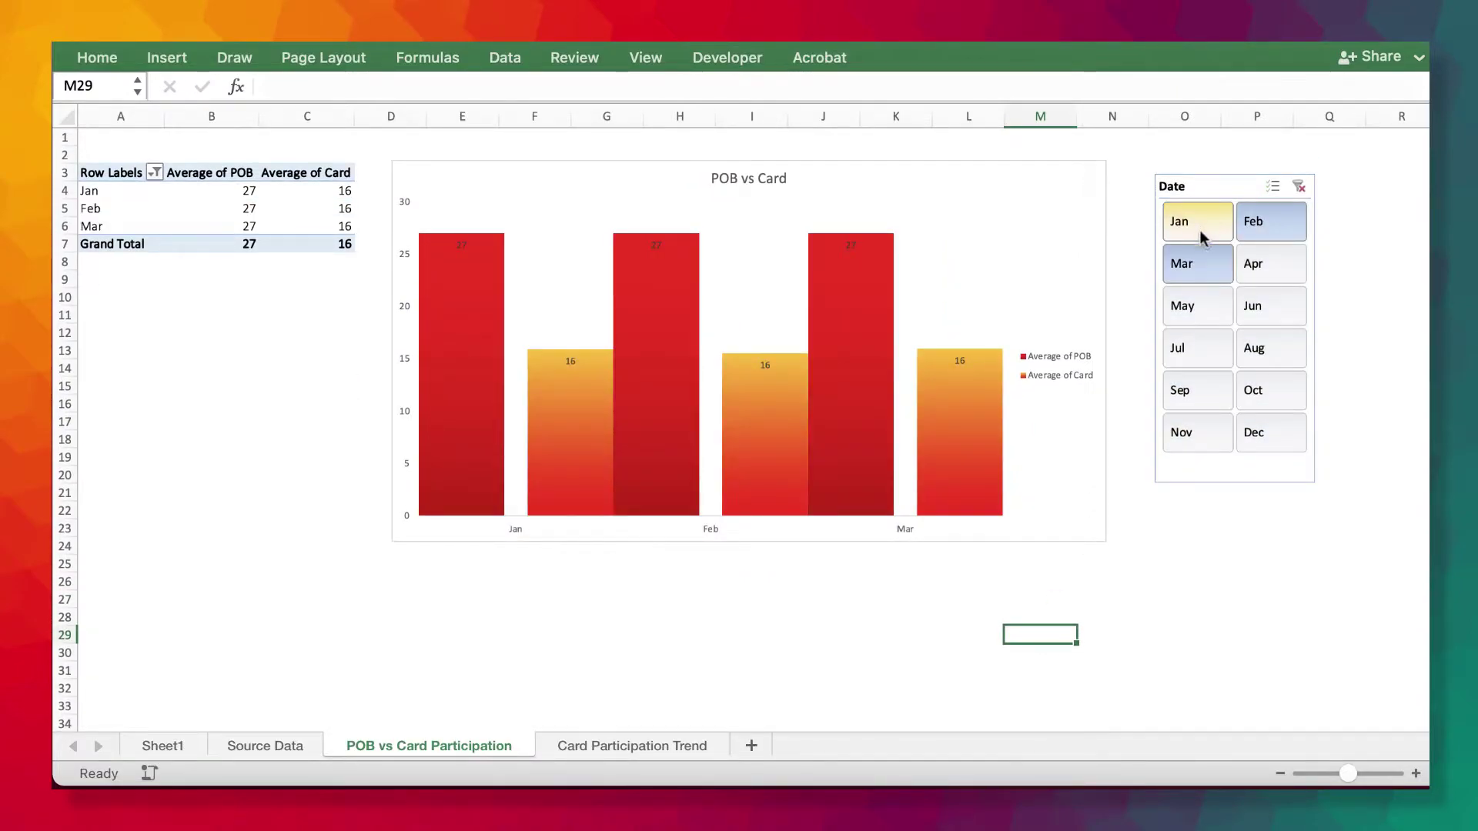
click(1199, 230)
shift+click(1253, 230)
shift+click(1219, 445)
- Try gradients of dark blue-gray with dark blue and with white on the Average of POB columns
click(429, 277)
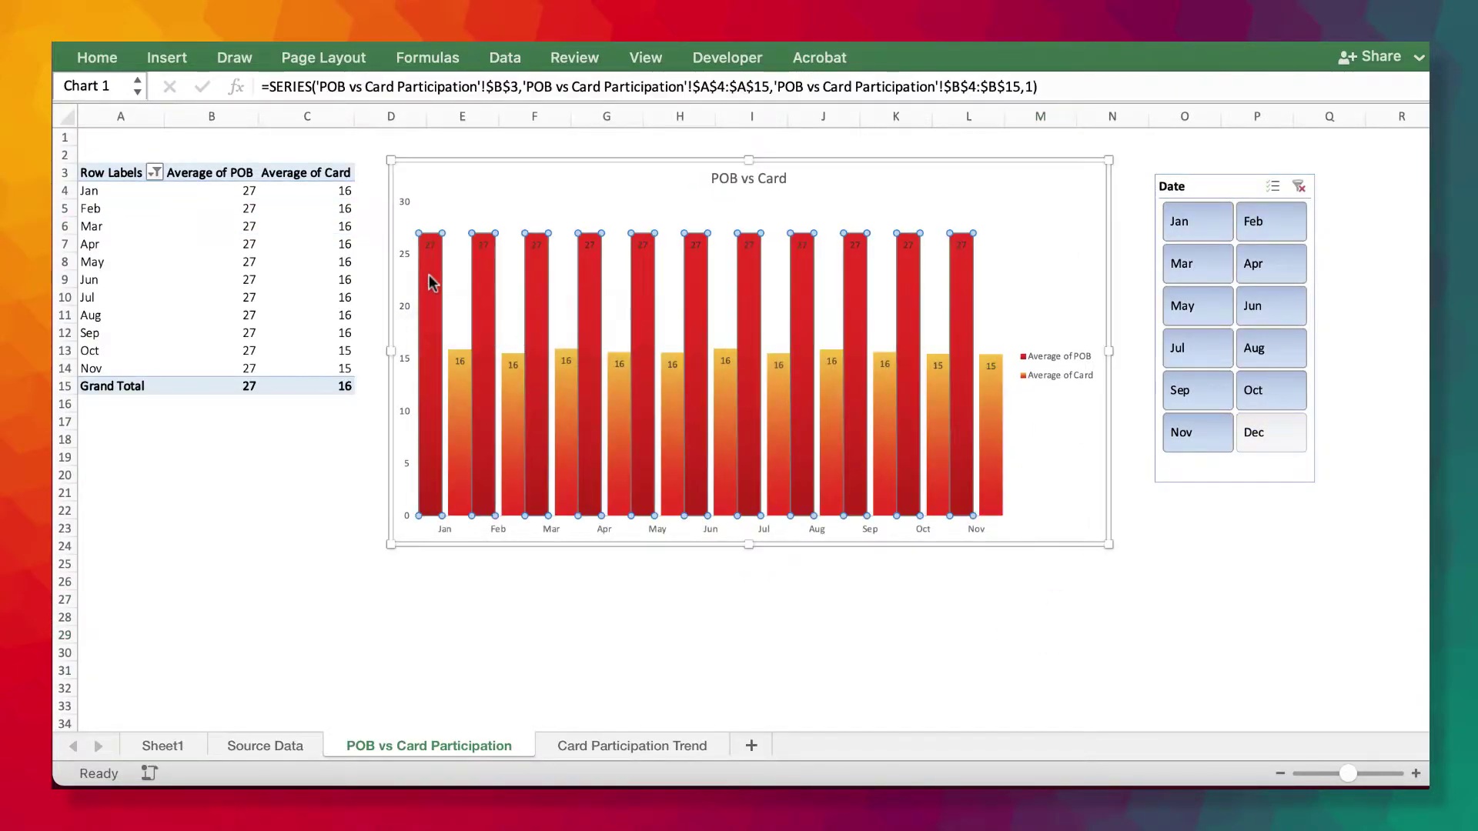
right_click(452, 351)
click(563, 732)
click(1146, 250)
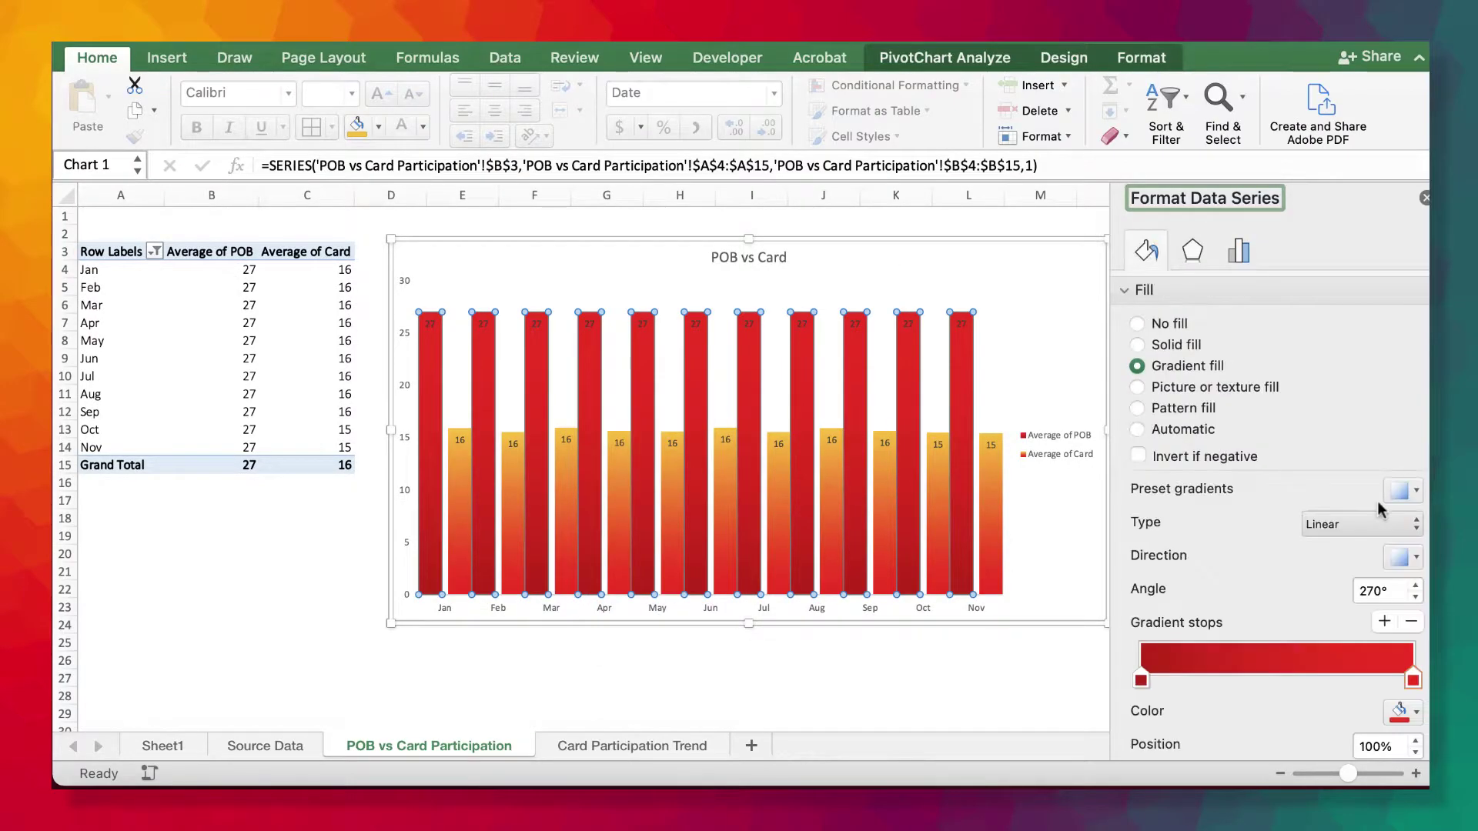
click(1408, 711)
click(1388, 578)
click(1141, 680)
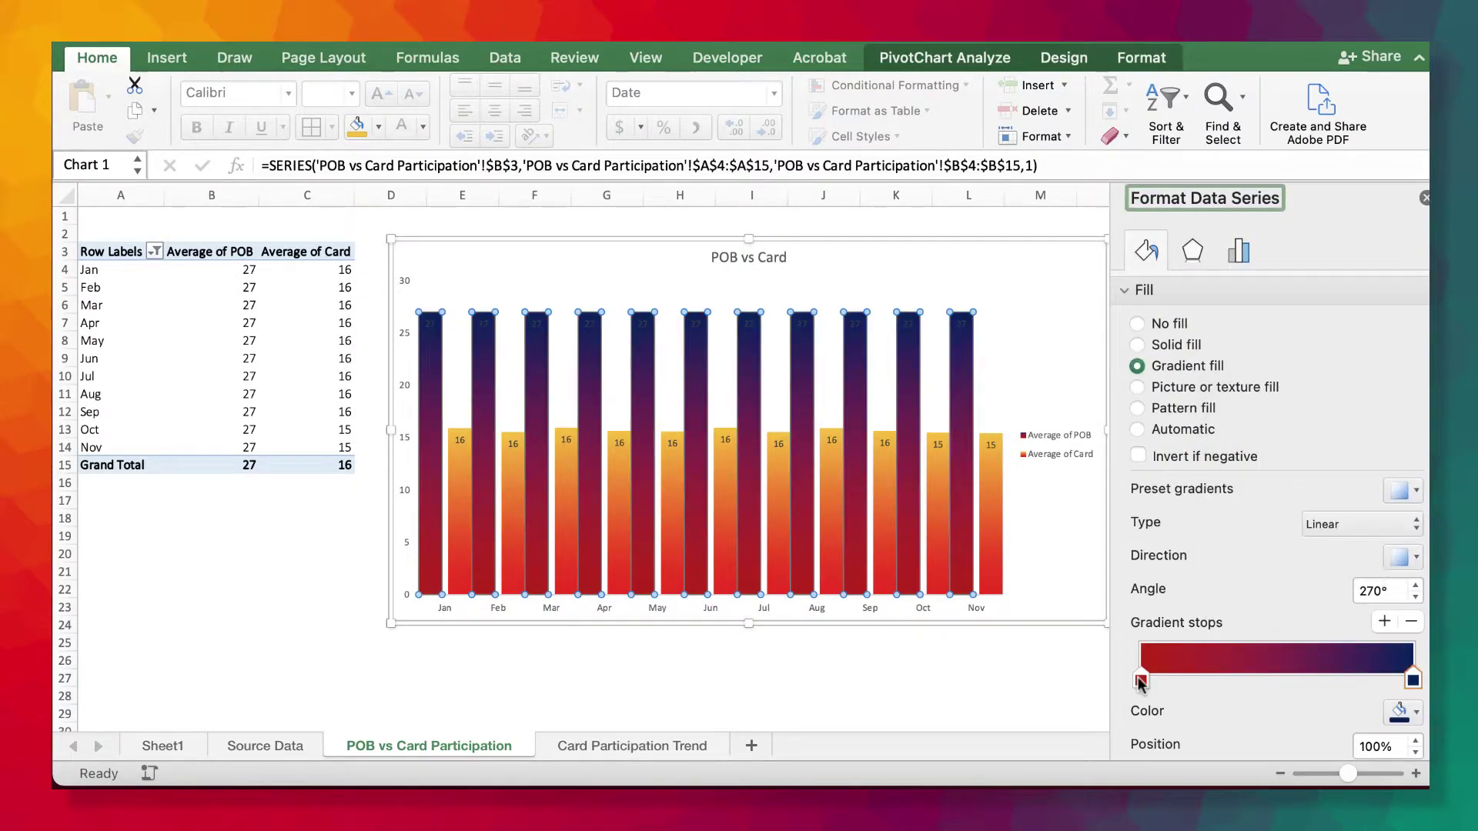
click(1408, 712)
click(1289, 515)
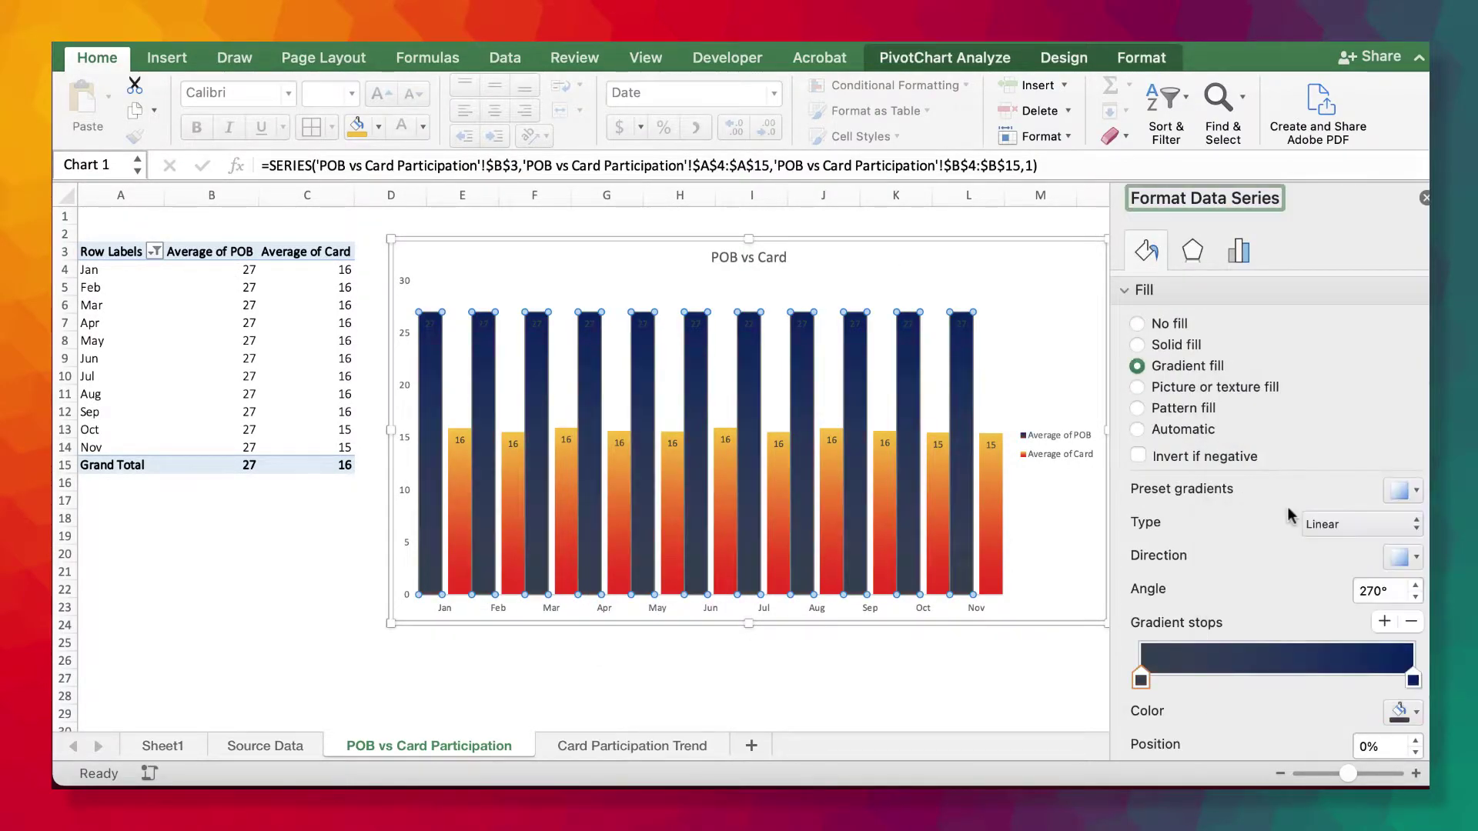
click(1413, 712)
click(1232, 432)
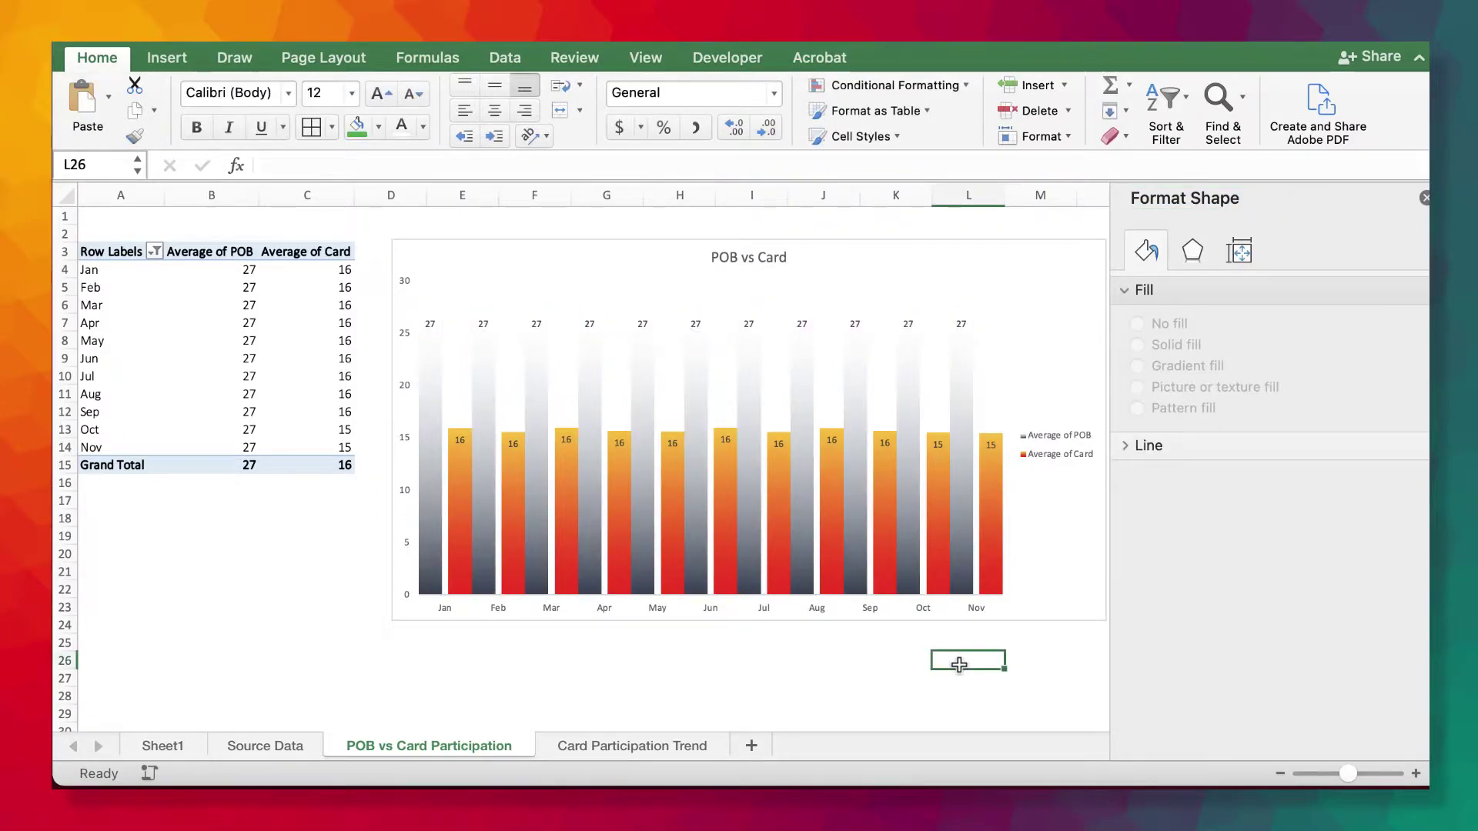
- Set the Average of POB gradient to run from red at the base to gold at the top
click(801, 435)
click(1413, 713)
click(1255, 589)
click(1413, 712)
click(1278, 589)
click(1142, 679)
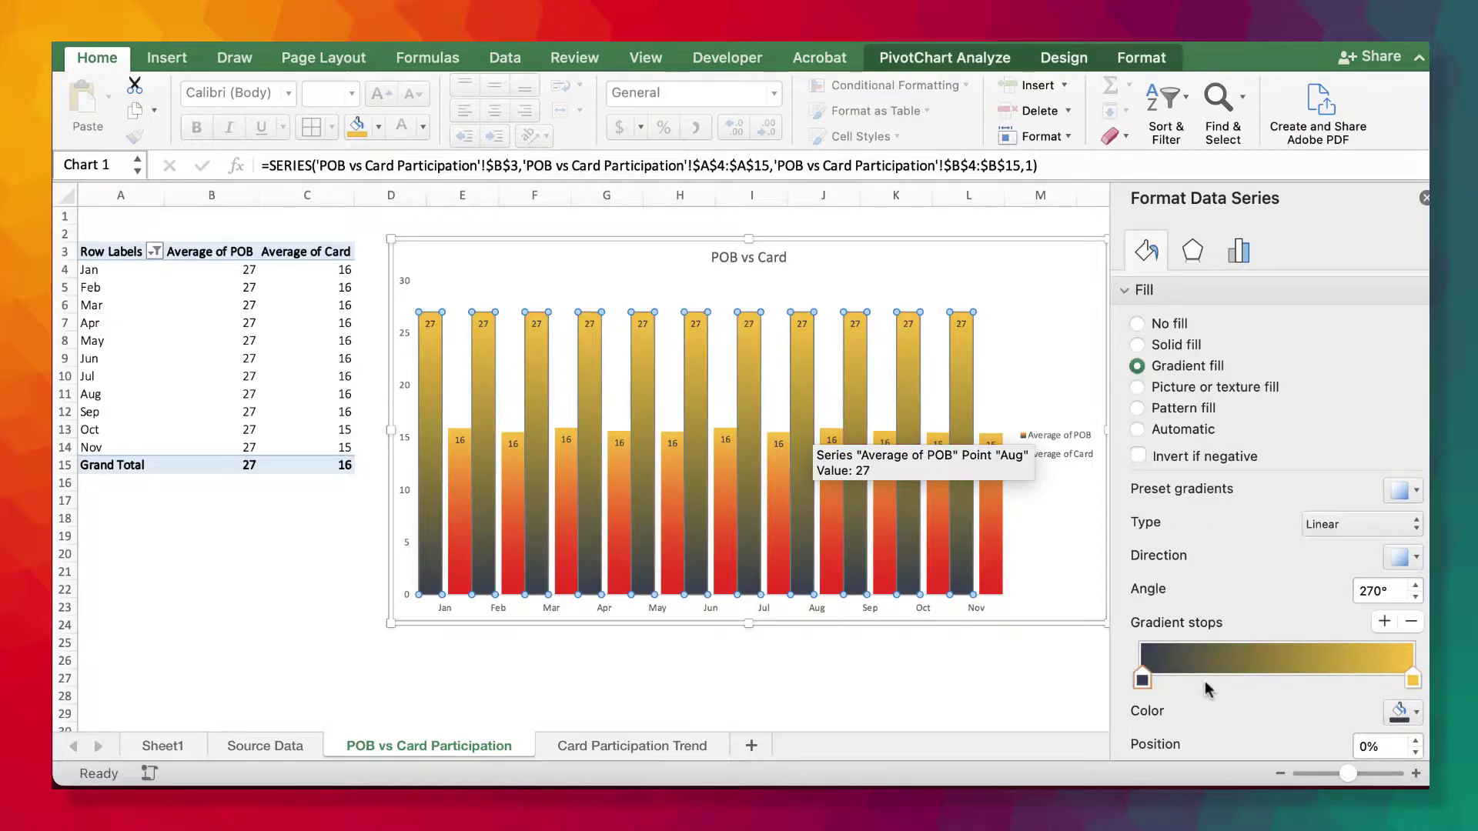
click(1413, 712)
click(1249, 582)
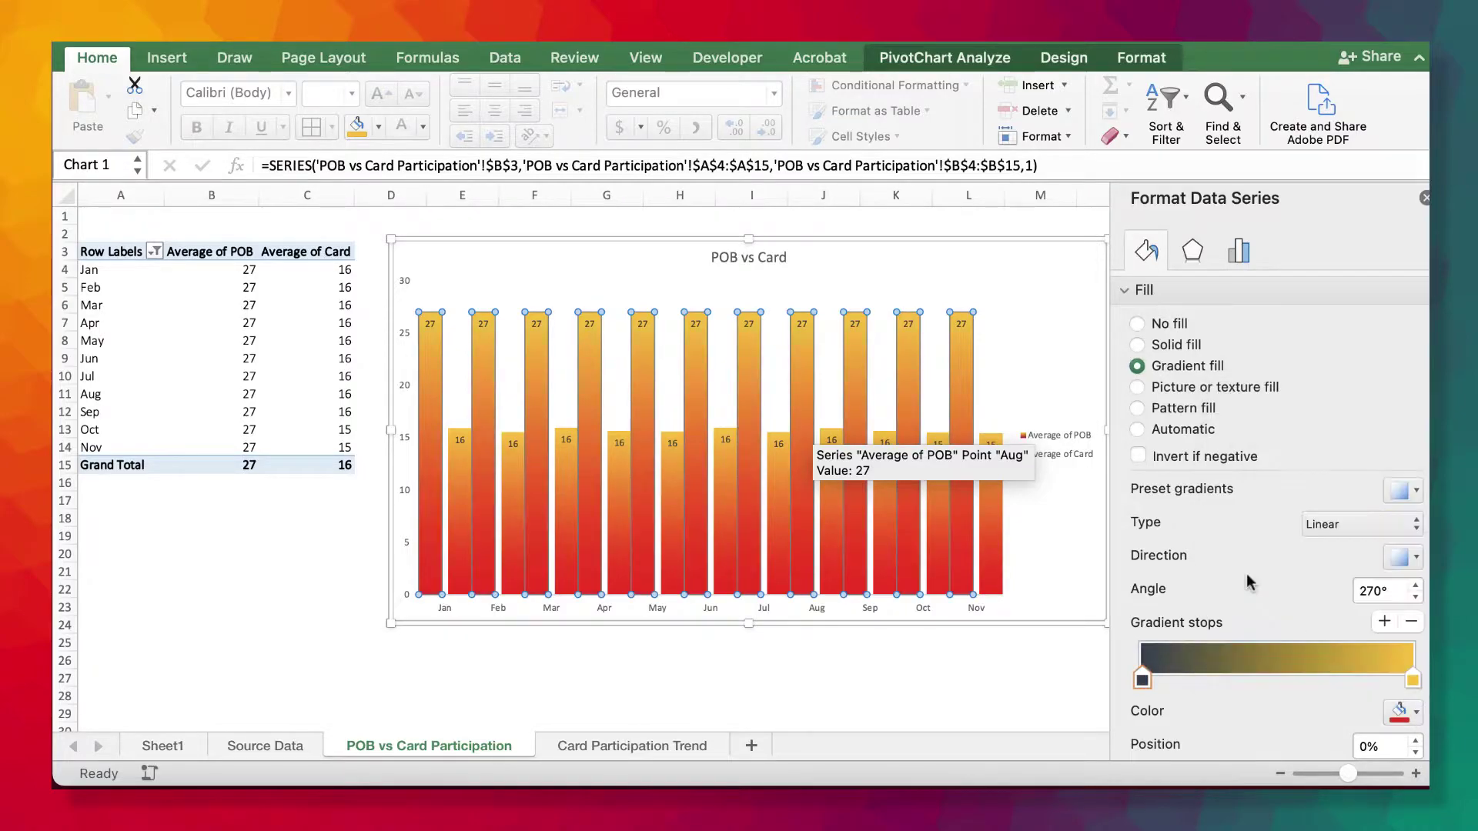
- Adjust the series overlap and gap width so each month's two columns touch with a gap between months
click(452, 481)
click(1238, 250)
drag(1229, 441, 1291, 413)
click(431, 461)
click(1425, 197)
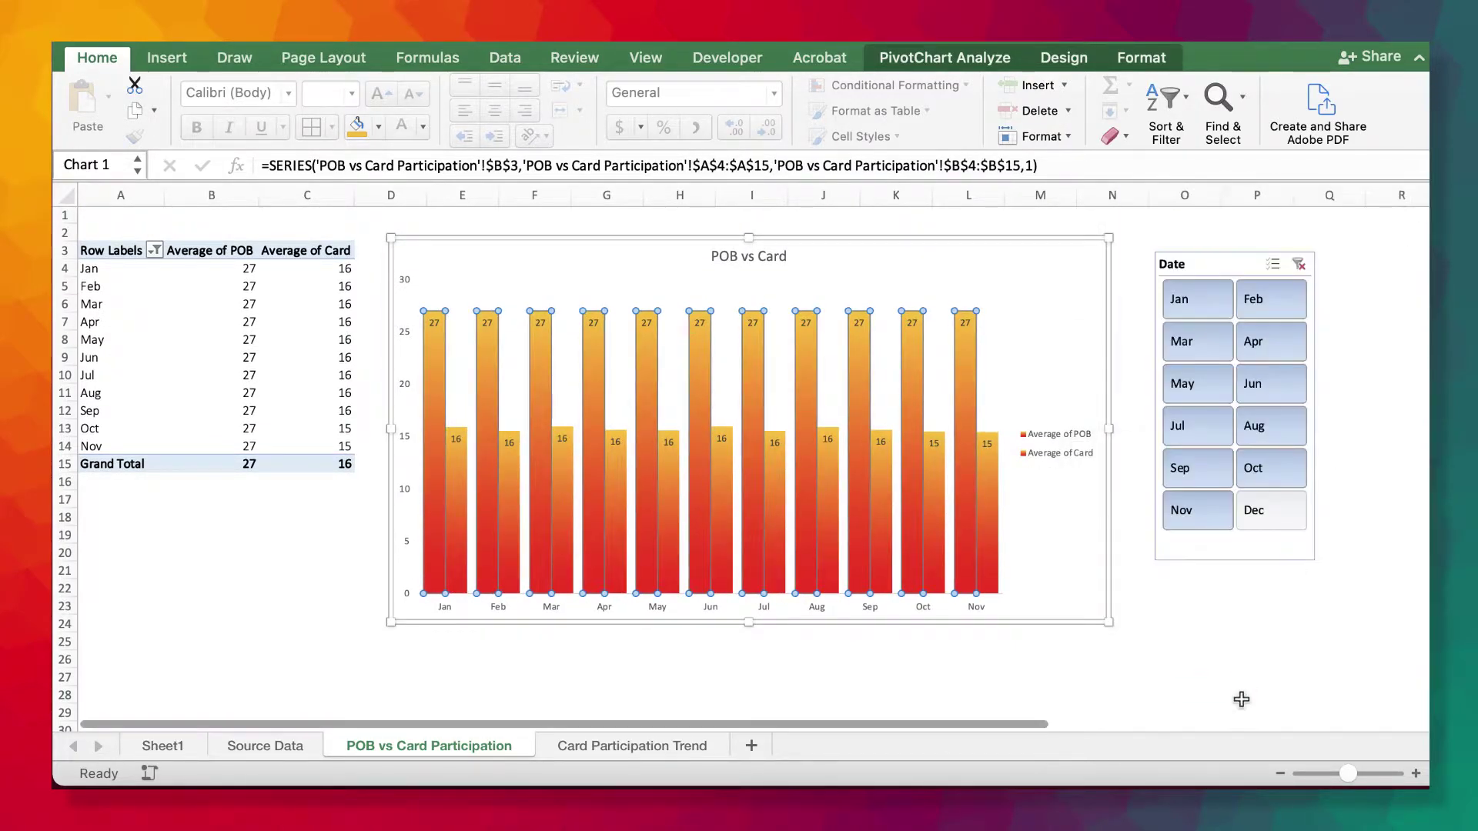
- Delete the data labels of both the Average of POB and Average of Card series
click(1240, 699)
click(406, 338)
click(434, 322)
key(Delete)
click(456, 438)
key(Delete)
- Set the title, axis labels and legend of the POB vs Card chart to Century Gothic in black
click(290, 93)
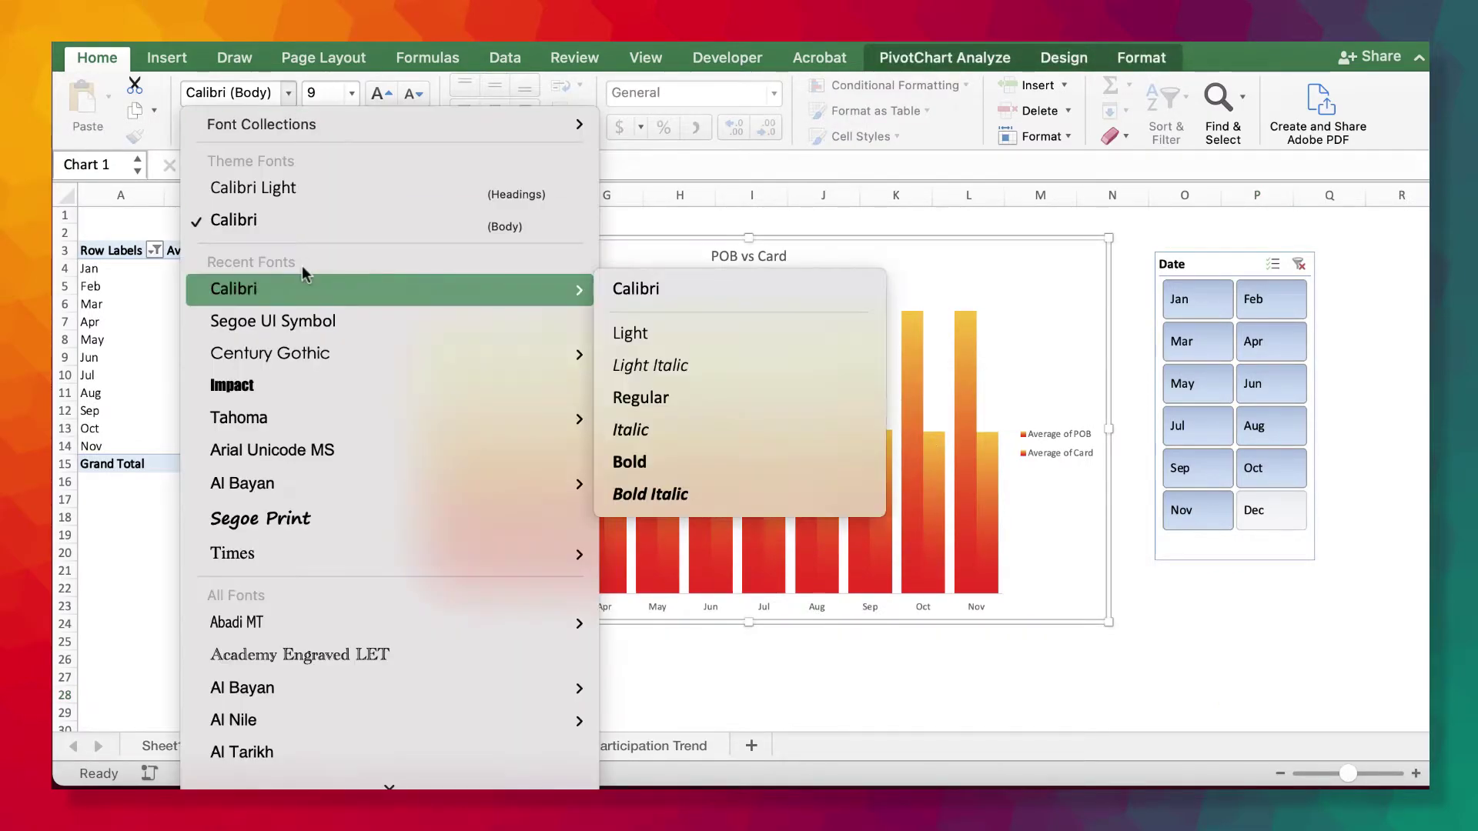
click(539, 323)
click(462, 607)
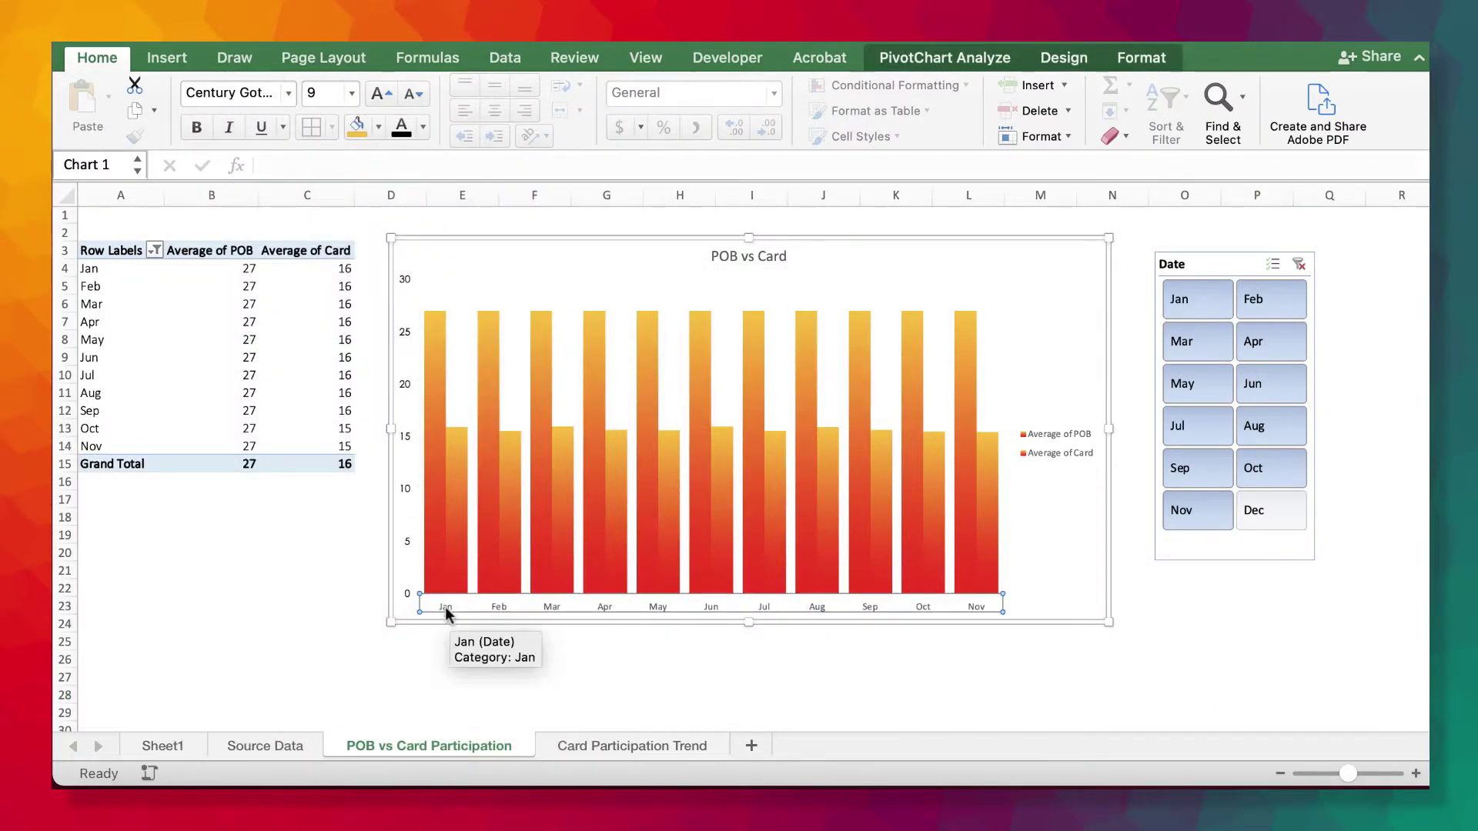
click(290, 93)
click(265, 291)
click(290, 93)
click(268, 284)
click(288, 93)
click(266, 288)
click(1144, 678)
- Change the outline of the POB vs Card chart area
click(1066, 324)
click(1140, 58)
click(659, 97)
click(744, 163)
click(1228, 660)
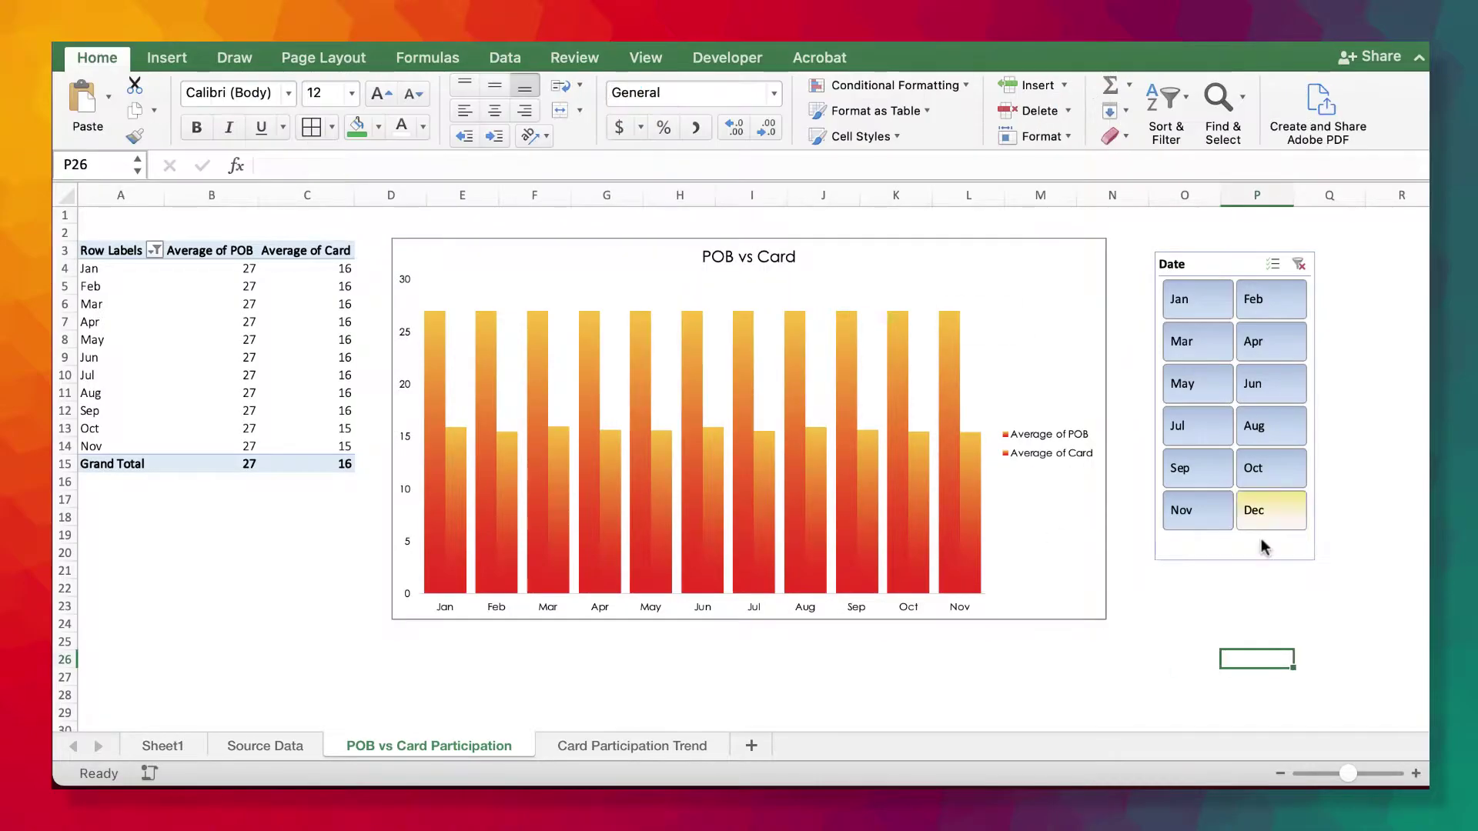
- On the Card Participation Trend sheet, set the area chart's axis labels and title to Century Gothic in black
click(1419, 58)
click(630, 746)
click(472, 403)
click(472, 403)
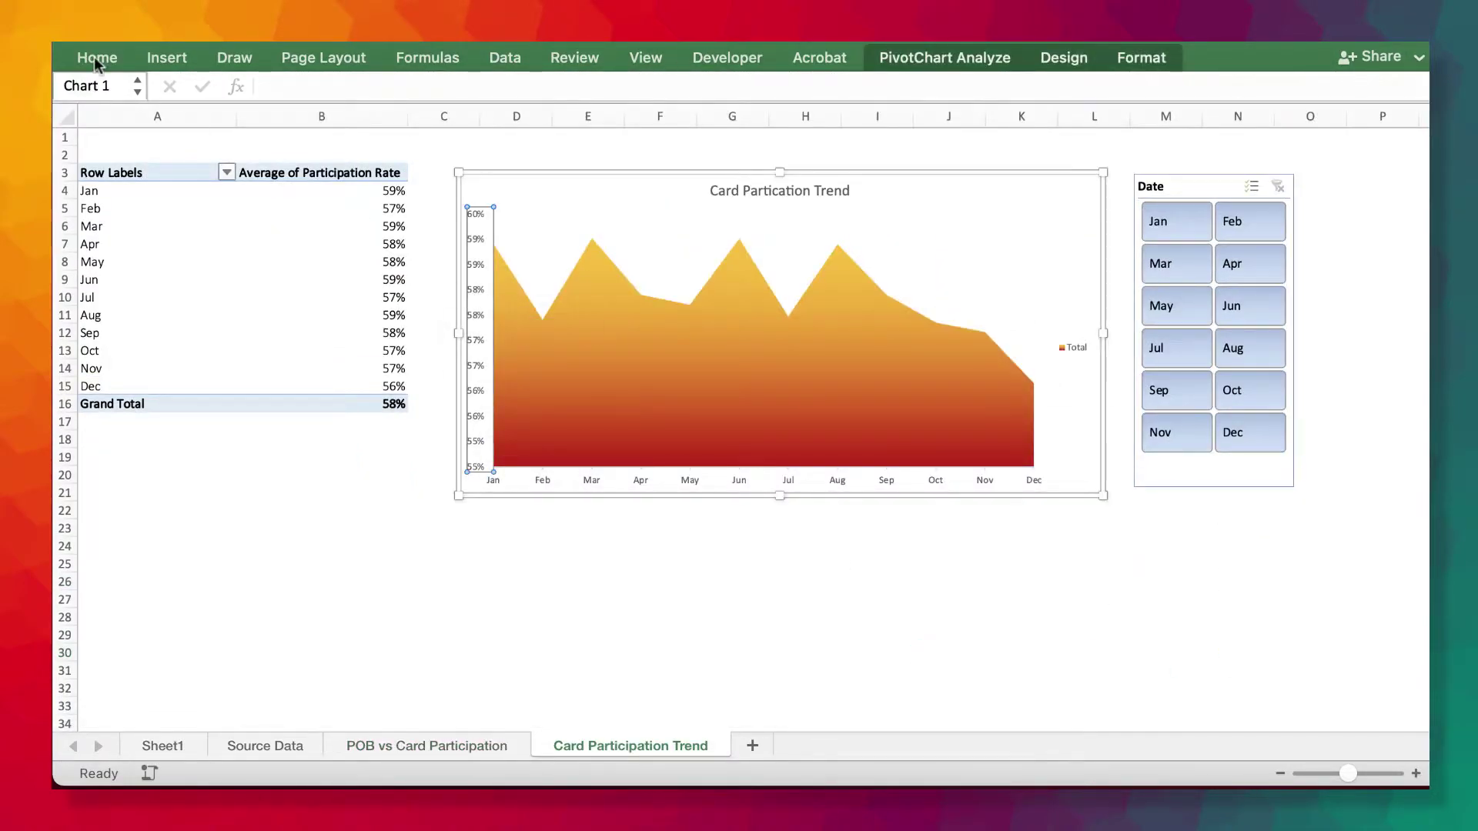
click(96, 59)
click(289, 93)
mouse_move(273, 293)
click(636, 330)
click(290, 93)
click(666, 332)
click(811, 268)
click(289, 93)
click(281, 287)
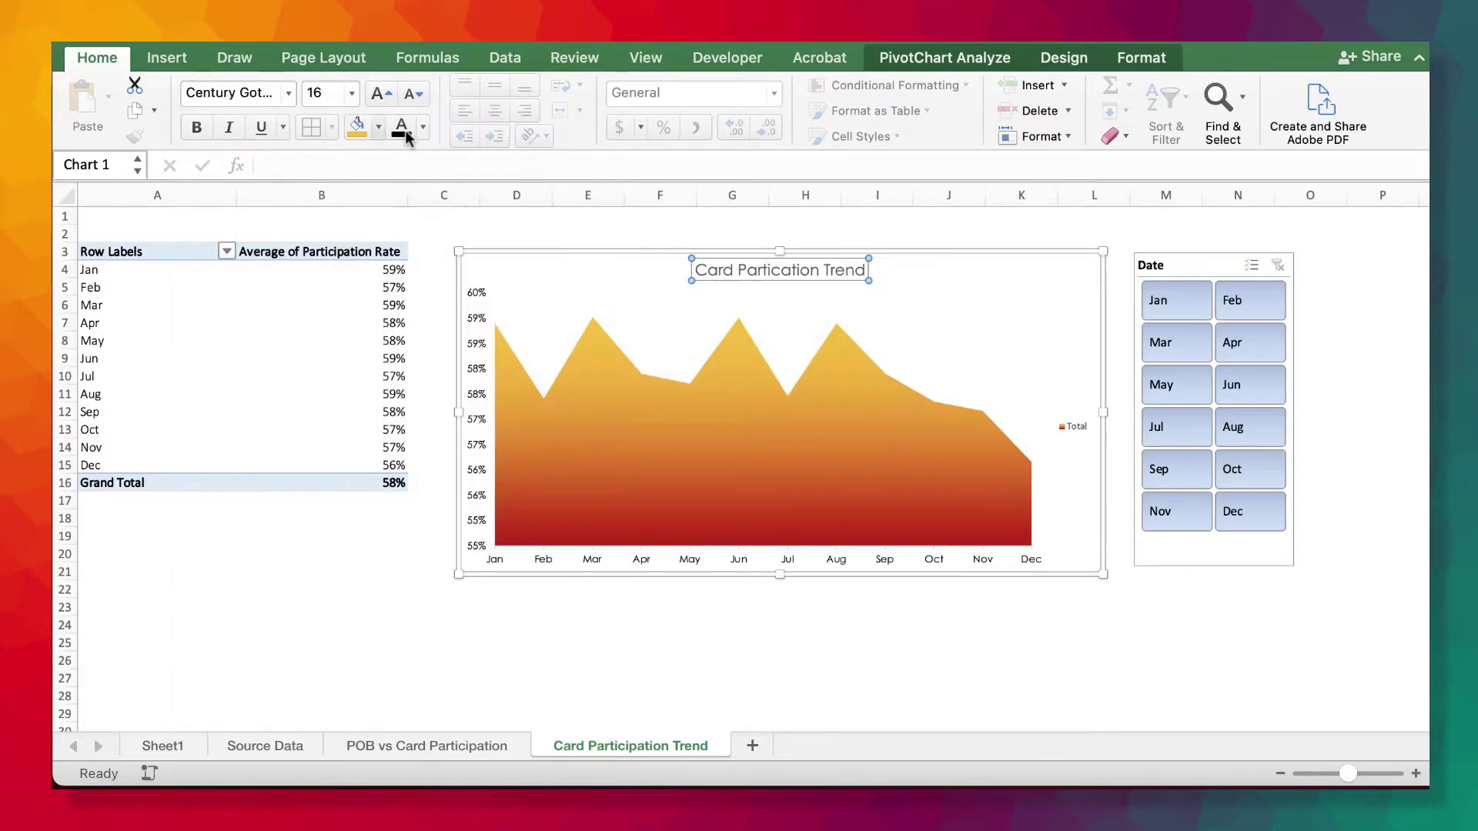
- Delete the Total legend from the trend chart and enlarge the chart slightly
click(1073, 429)
key(Delete)
click(1052, 526)
click(1091, 313)
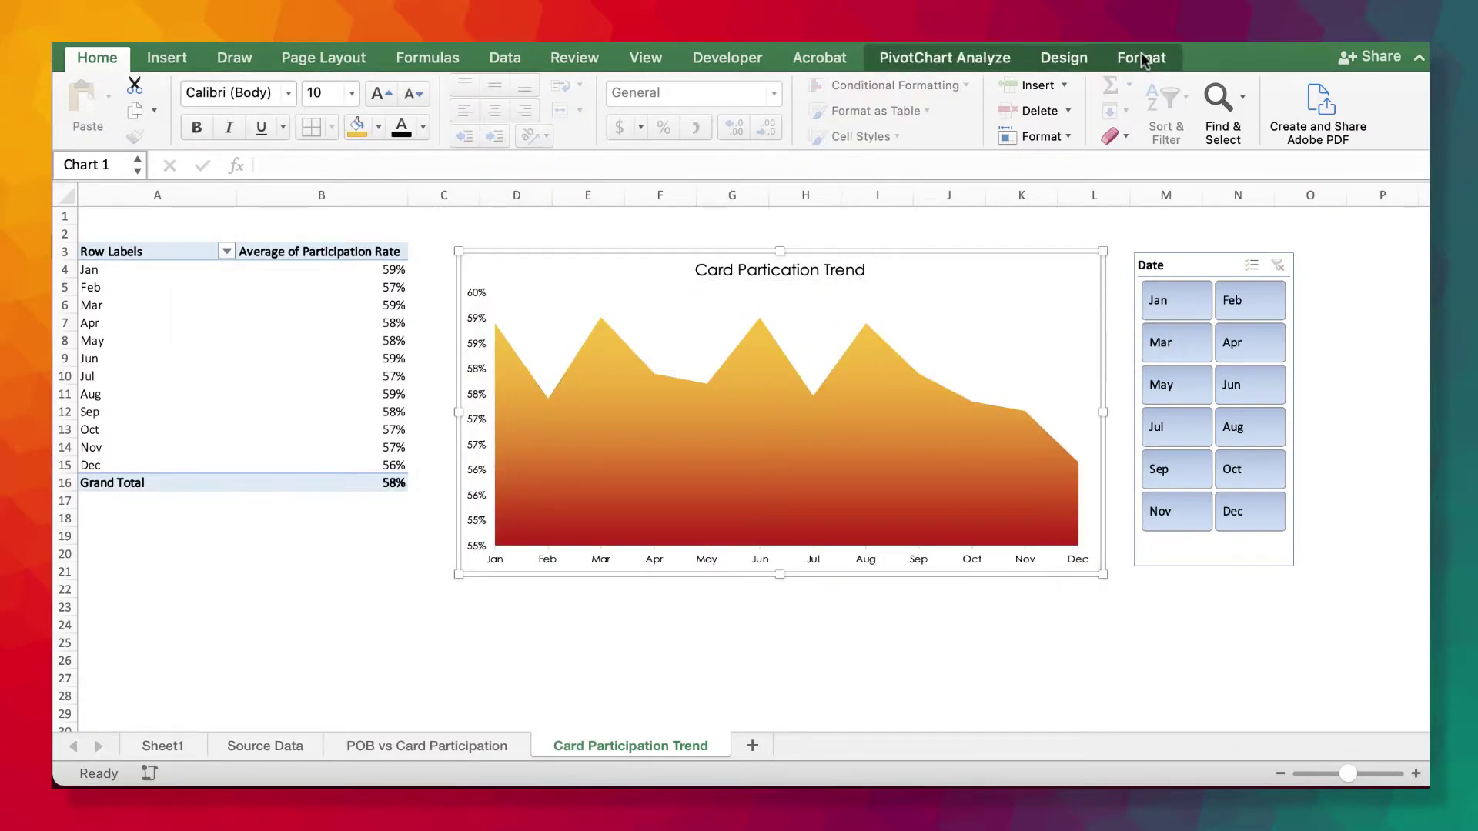
click(1141, 58)
click(1101, 641)
- Enter the label Grand Total in T4 and begin a VLOOKUP formula in U4 with T4 as the lookup value
scroll(1079, 266, right, 5)
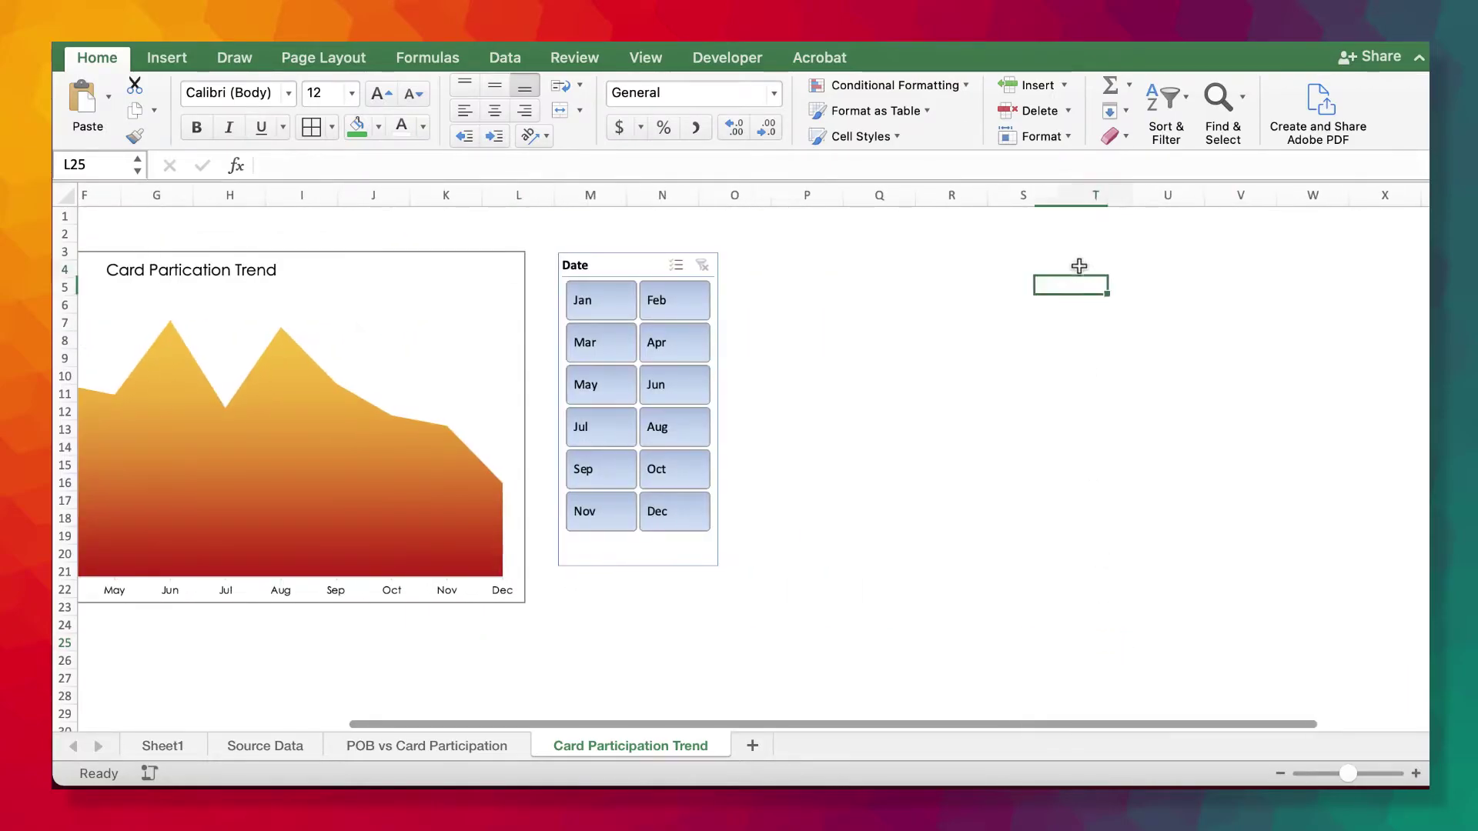
text(Grand Total)
key(Tab)
text(=)
key(Left)
key(BackSpace)
text(V)
key(Tab)
key(Left)
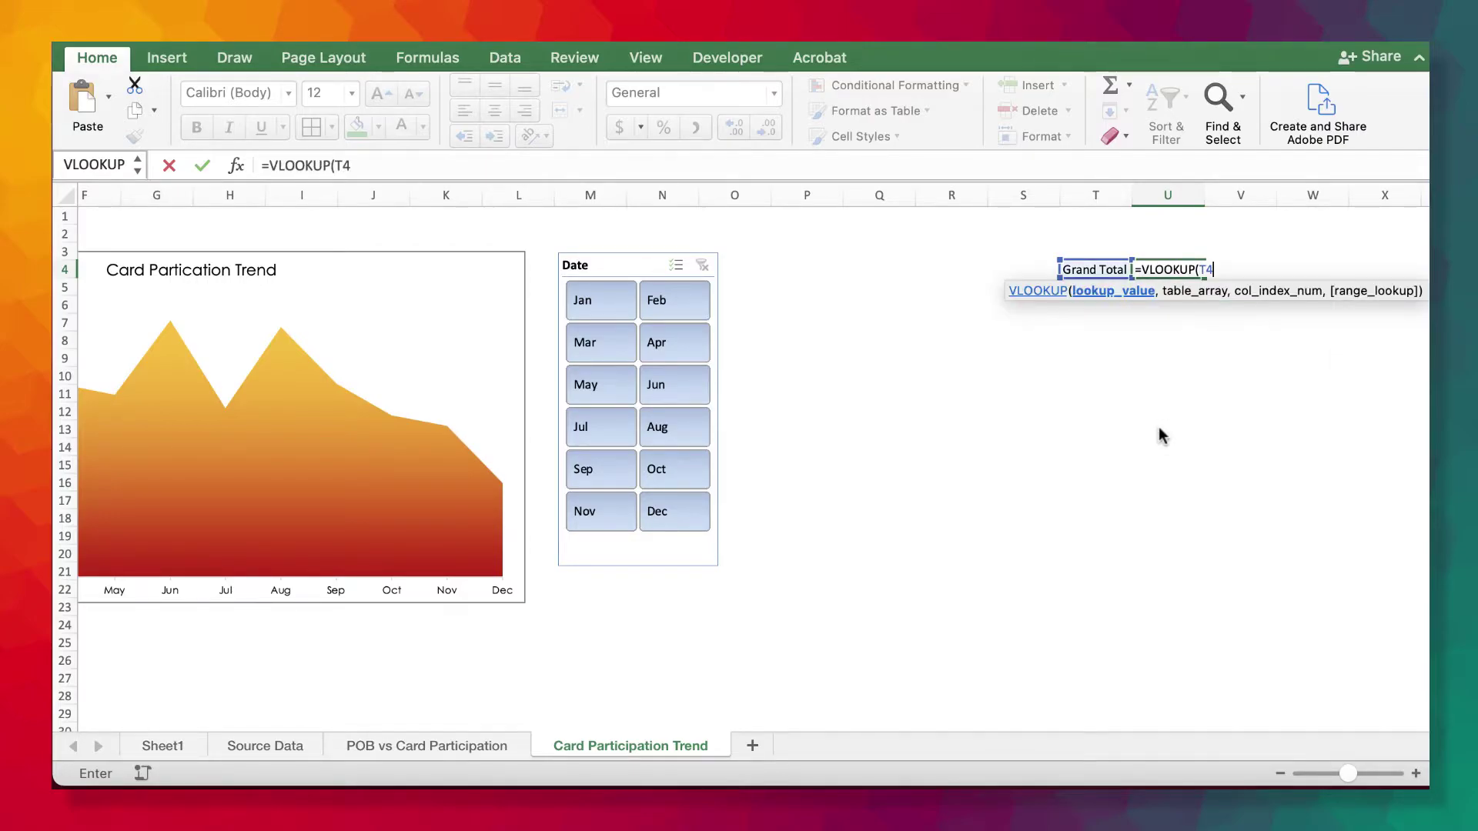
- Complete the VLOOKUP in U4 with table array A3:B97, column index 2 and 0 for an exact match
text(,)
scroll(1159, 428, left, 5)
drag(185, 251, 391, 710)
scroll(930, 565, up, 5)
scroll(931, 565, right, 10)
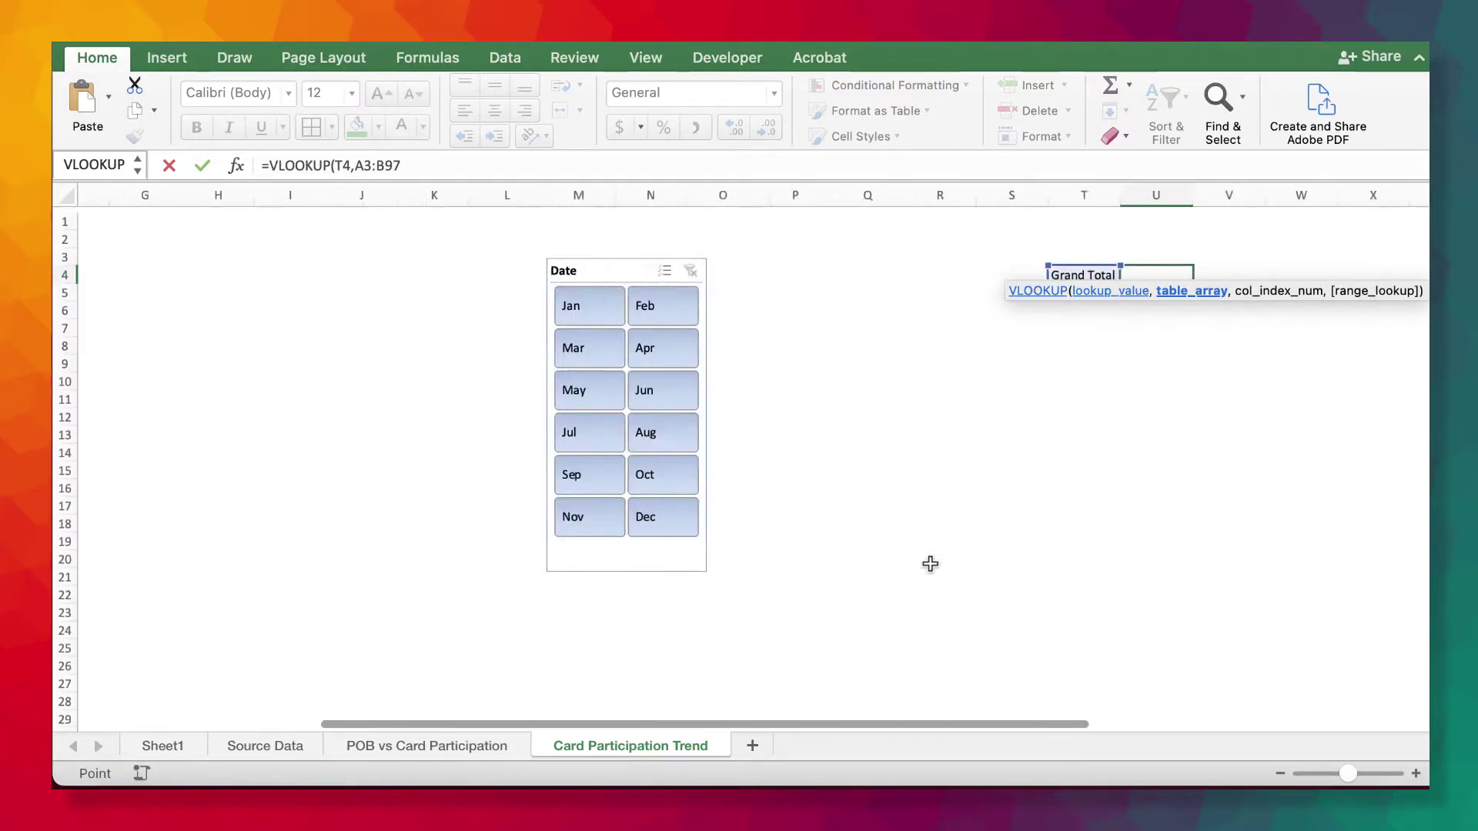
click(424, 161)
text(,2,0)
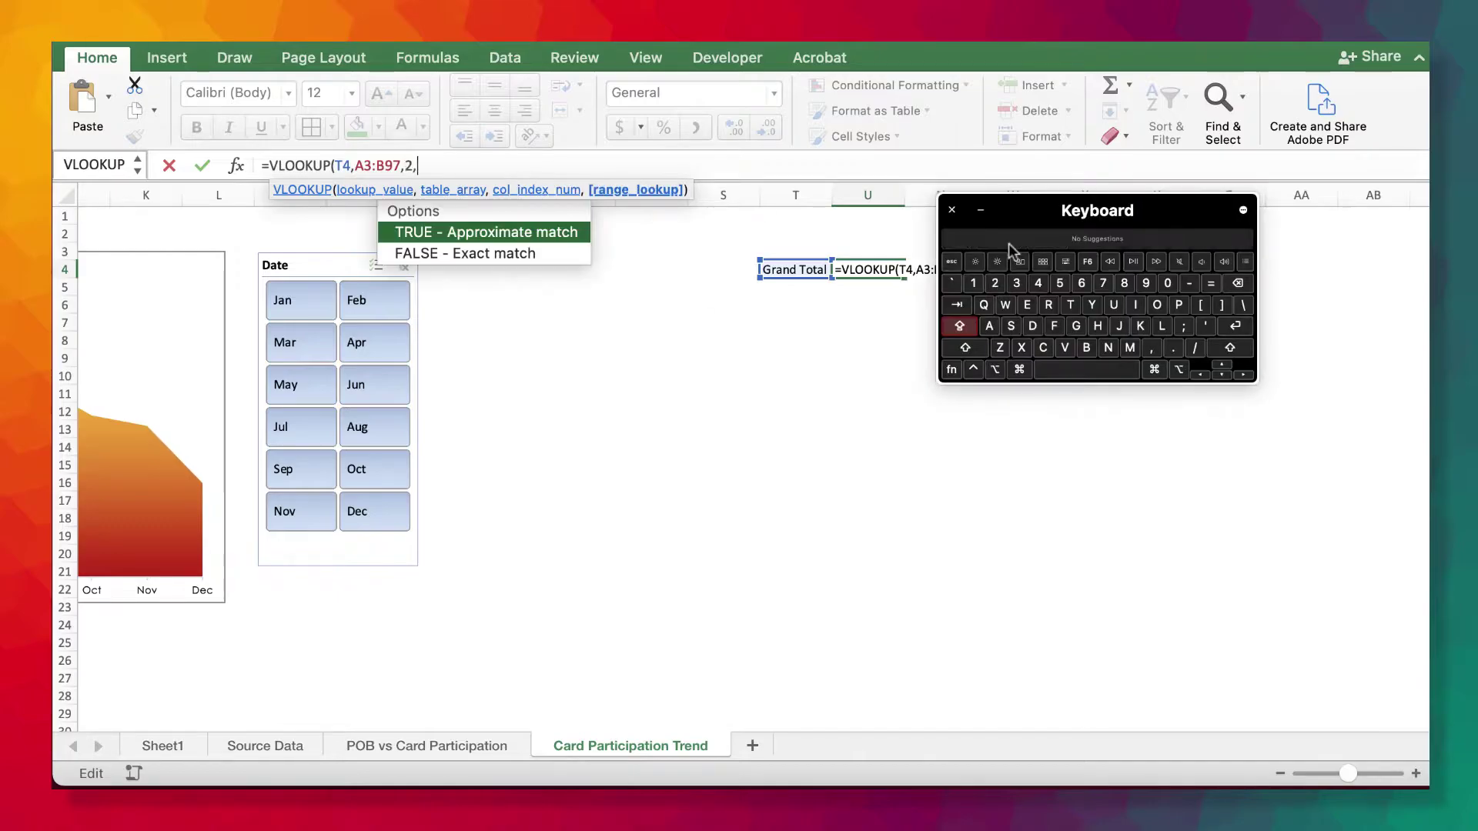
key(Return)
key(Up)
click(1116, 589)
scroll(962, 501, left, 10)
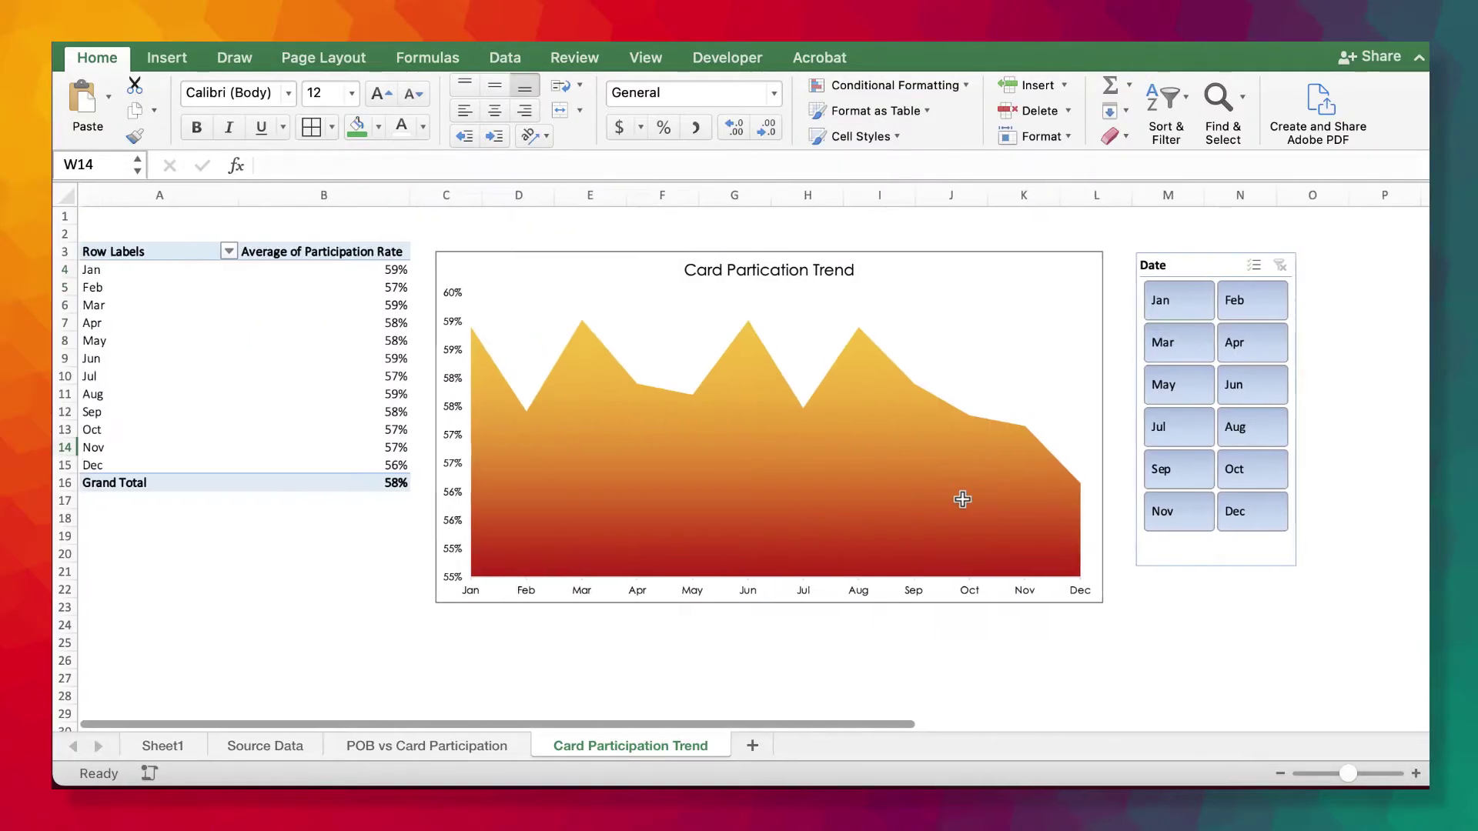
- Calculate the remaining percentage in U5 with the formula =1-U4
scroll(964, 505, right, 10)
click(973, 393)
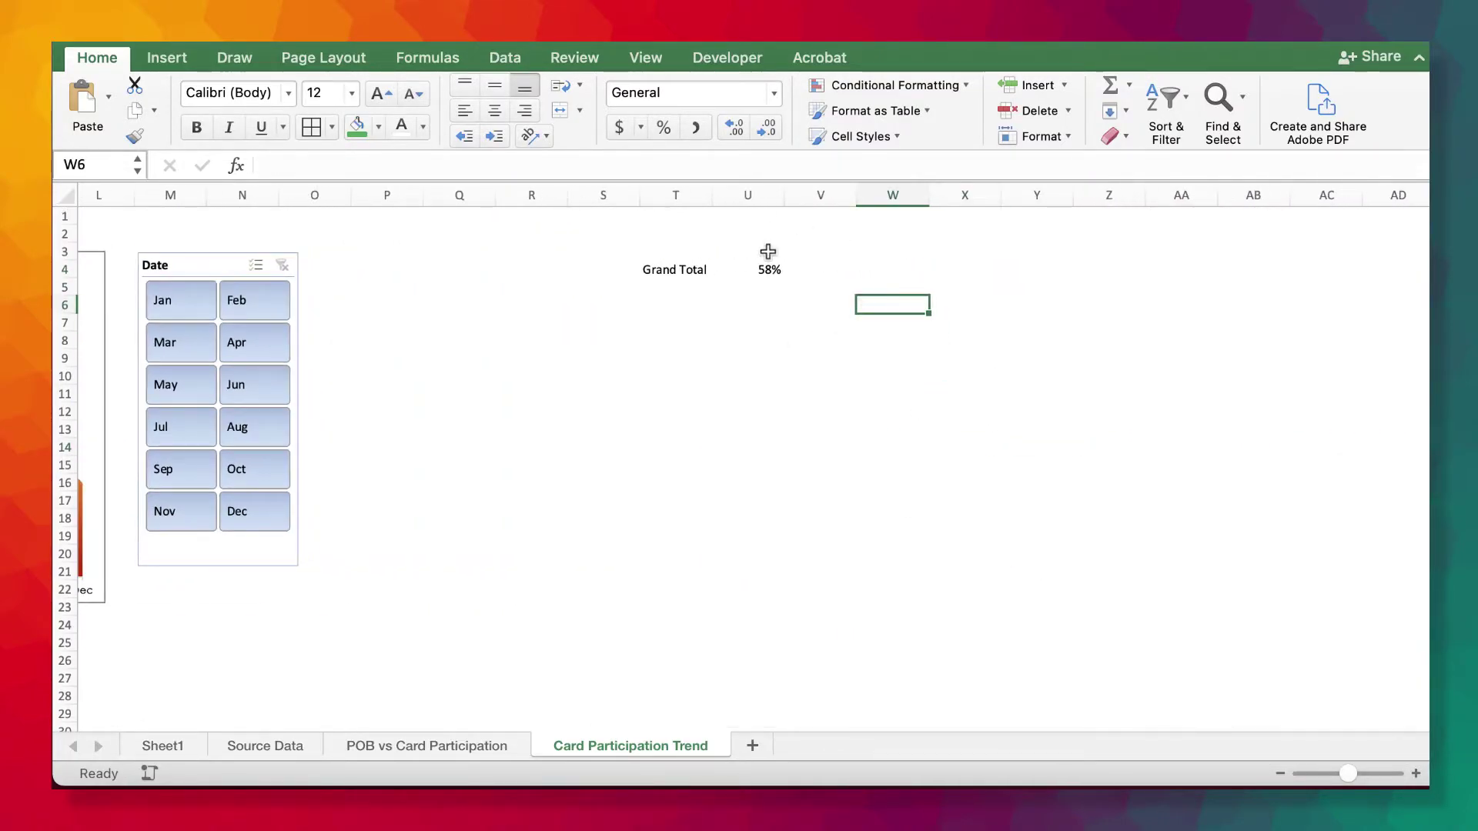
text(1-)
key(Escape)
click(769, 285)
text(=1)
key(Return)
click(823, 427)
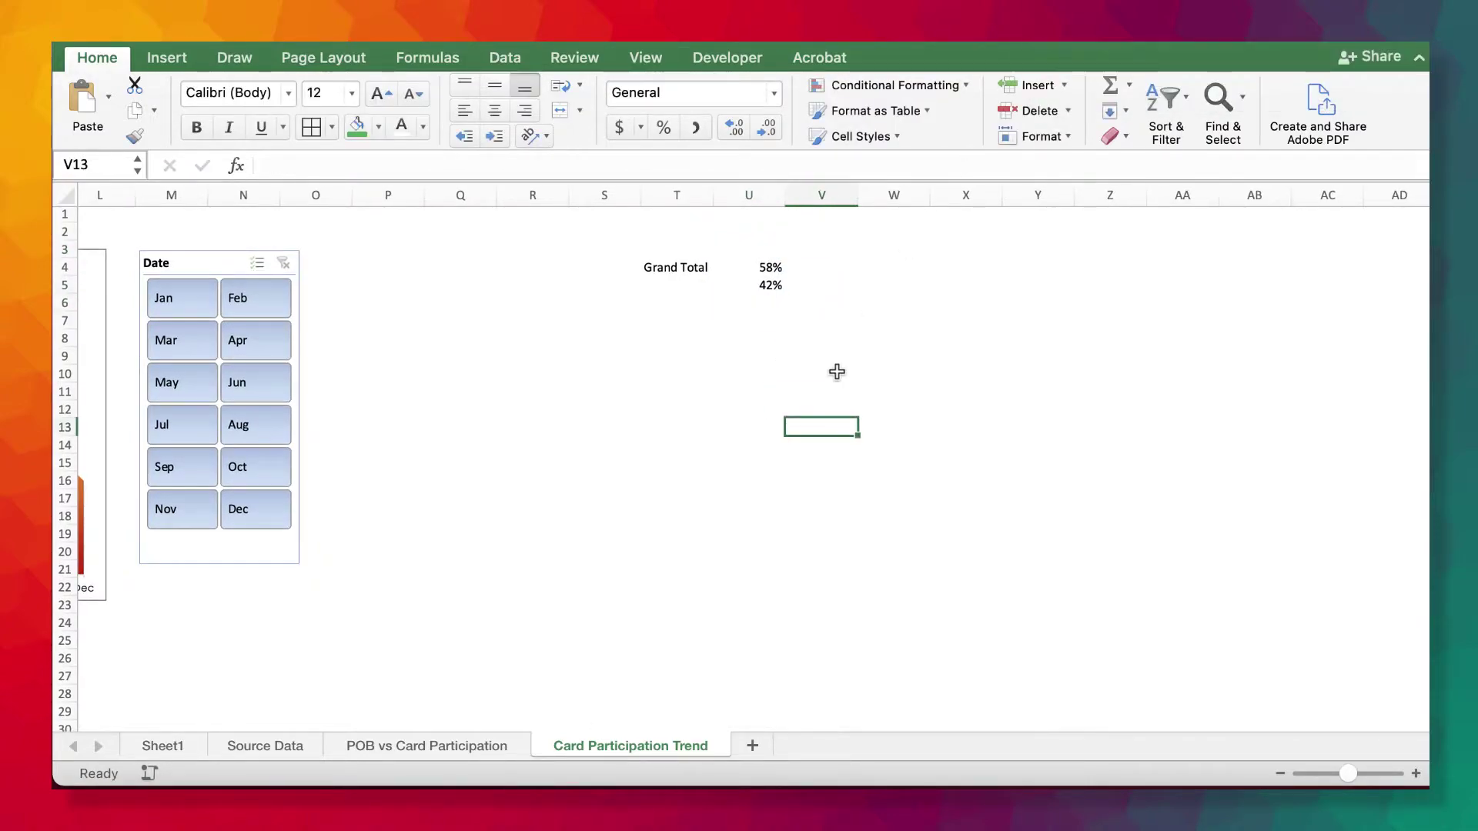
- Move the =1-U4 formula to U6 and enter an IF formula in U5 returning 0 when U6<0, otherwise U6
click(772, 304)
scroll(889, 448, left, 1)
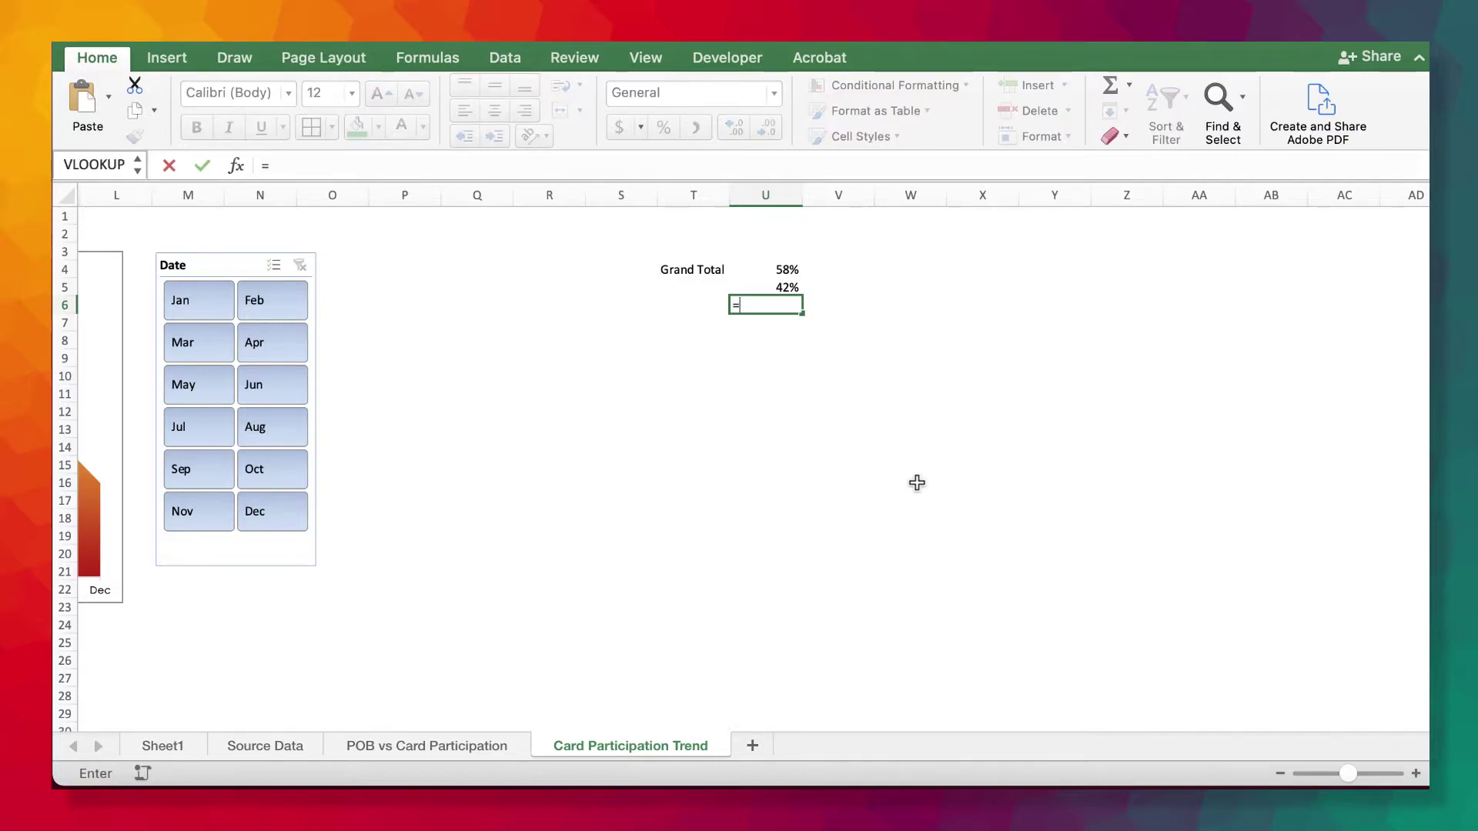
click(788, 292)
text(=if)
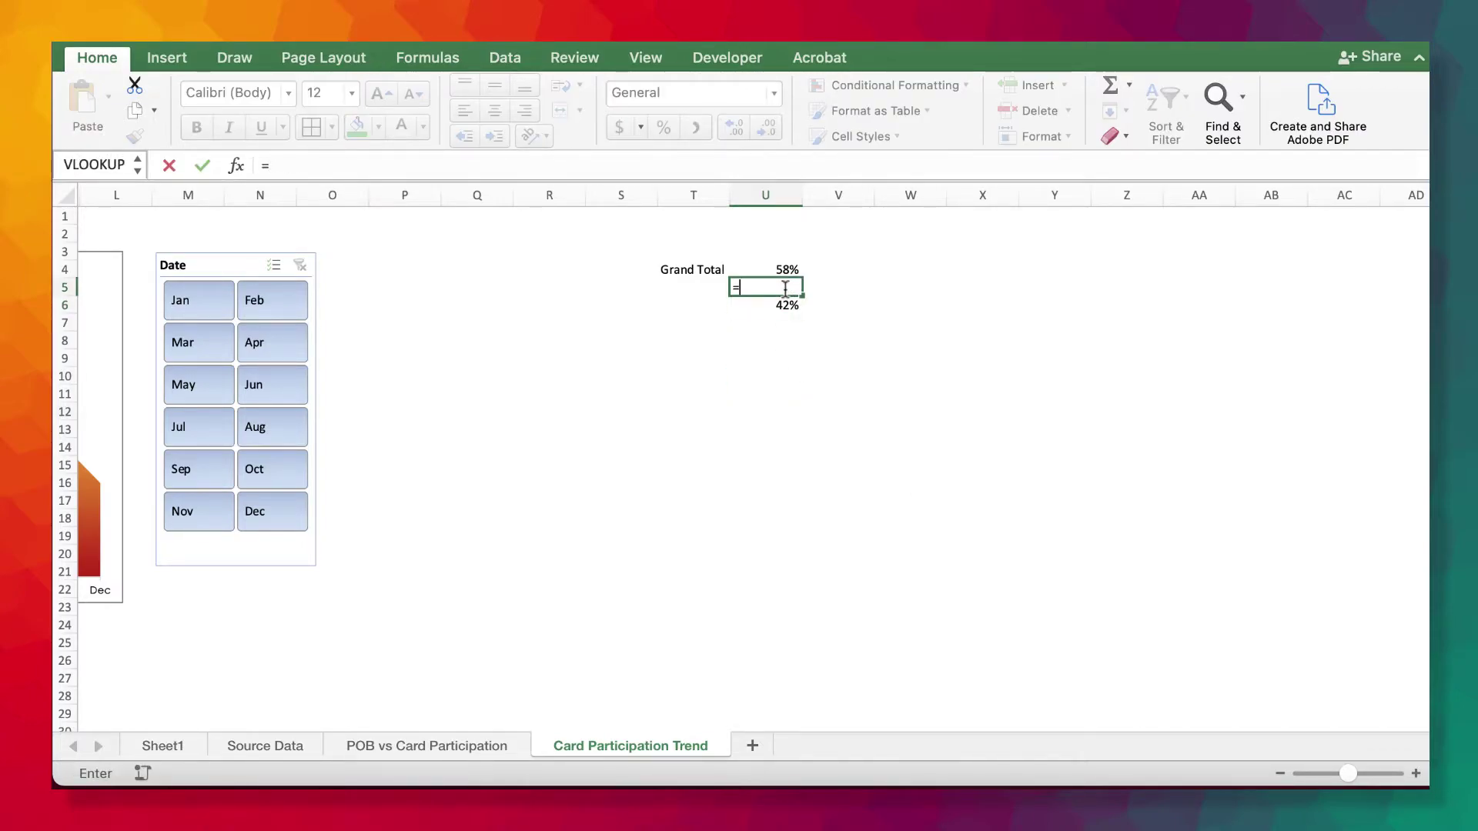
key(Tab)
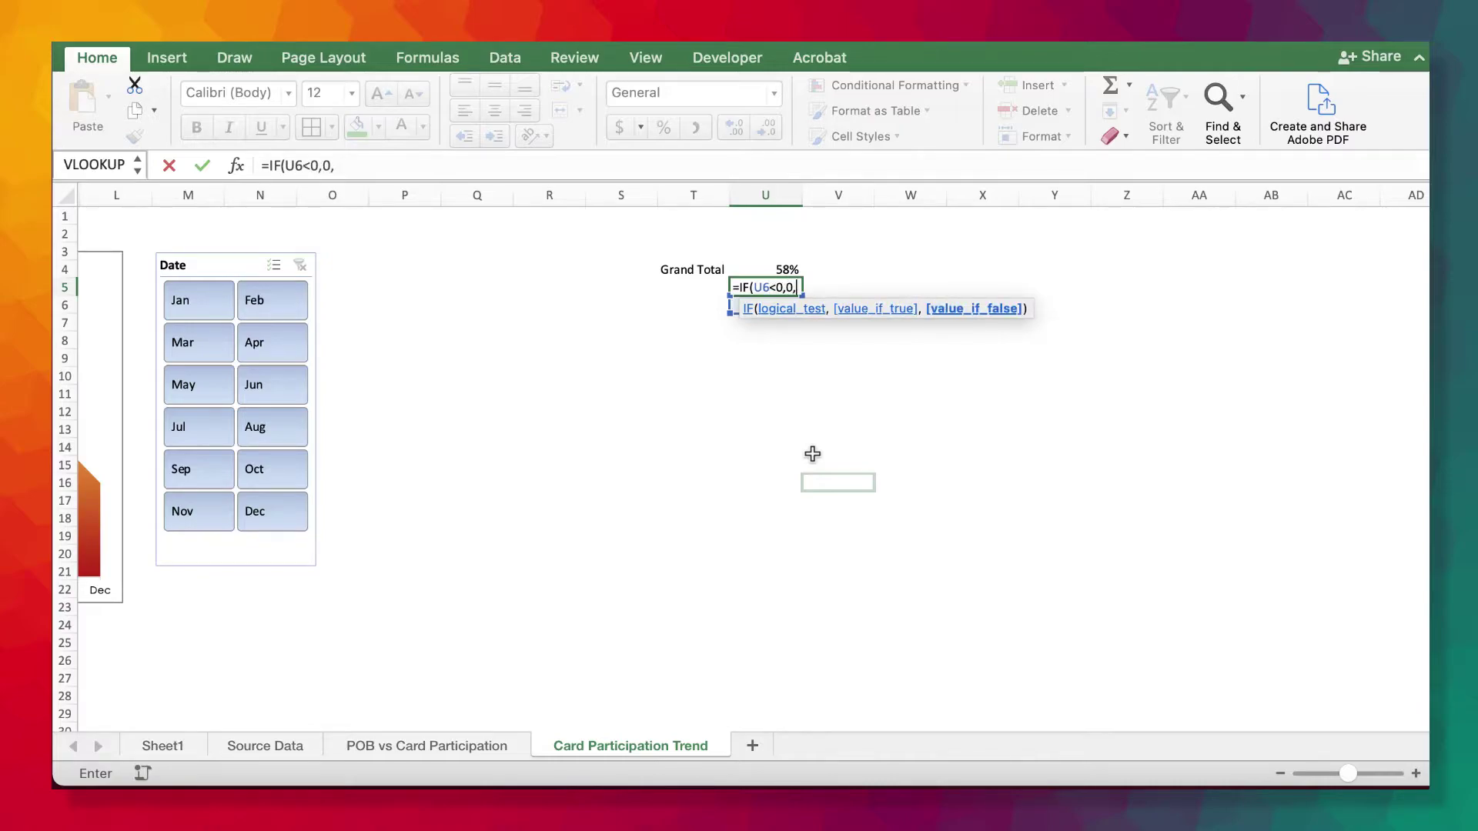
key(Return)
click(783, 285)
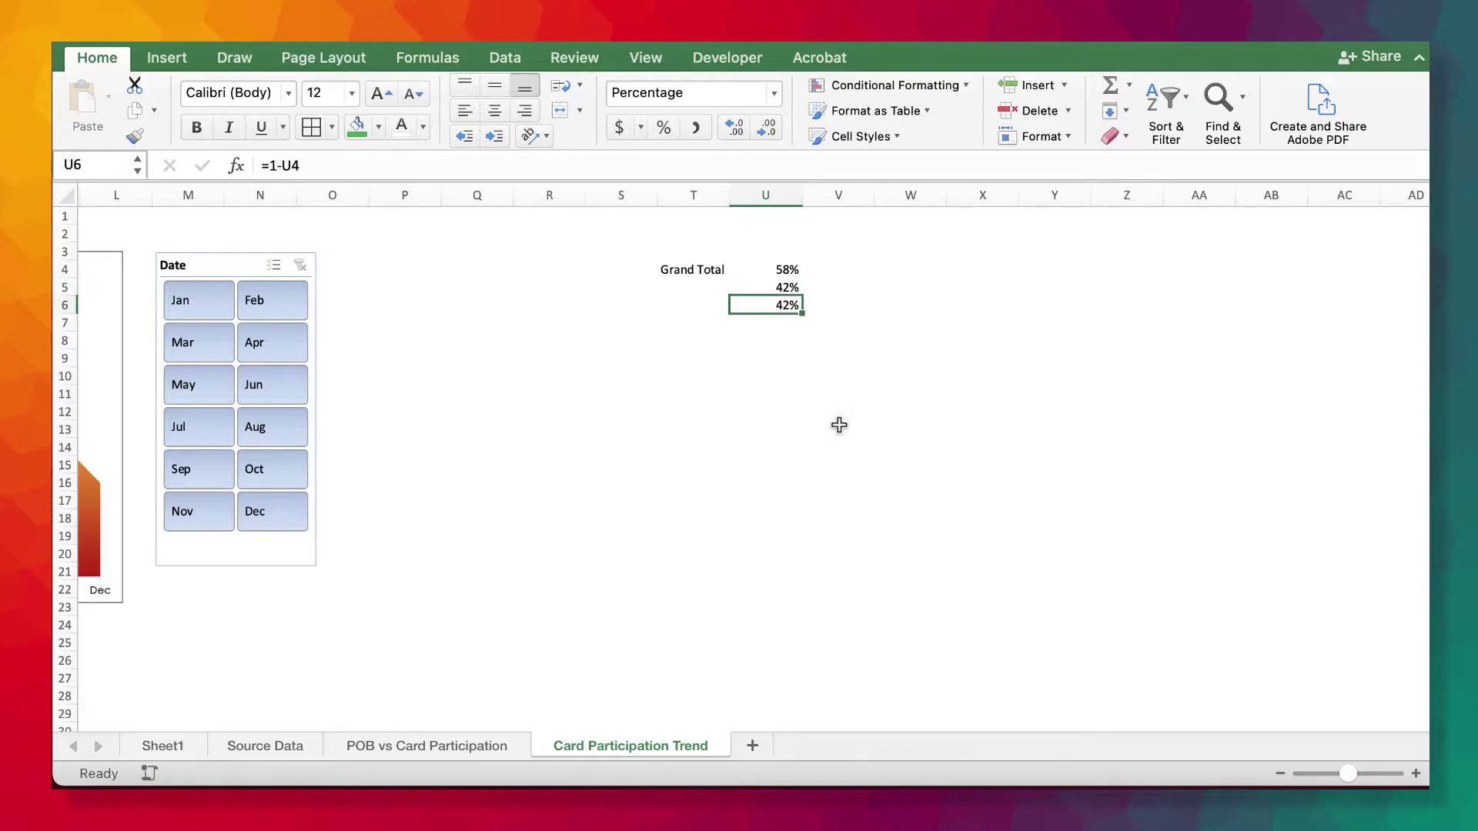
- Insert a doughnut chart from U4:U5, place it beside the Grand Total cells and resize it to span columns W to AC
drag(785, 270, 785, 287)
click(166, 58)
click(639, 135)
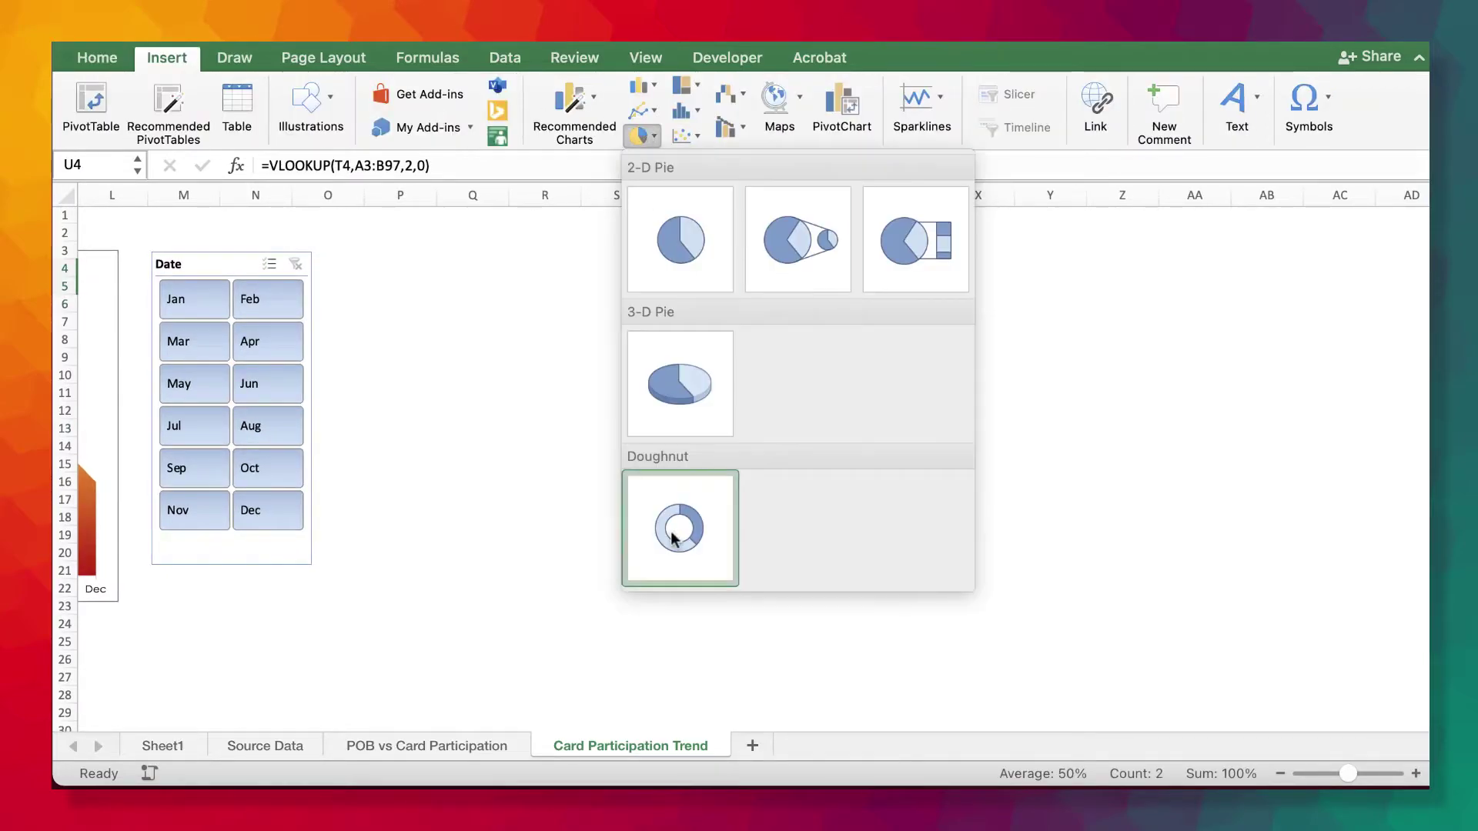
click(672, 535)
scroll(715, 431, right, 3)
drag(730, 386, 1048, 290)
drag(644, 490, 544, 586)
drag(1009, 583, 1109, 582)
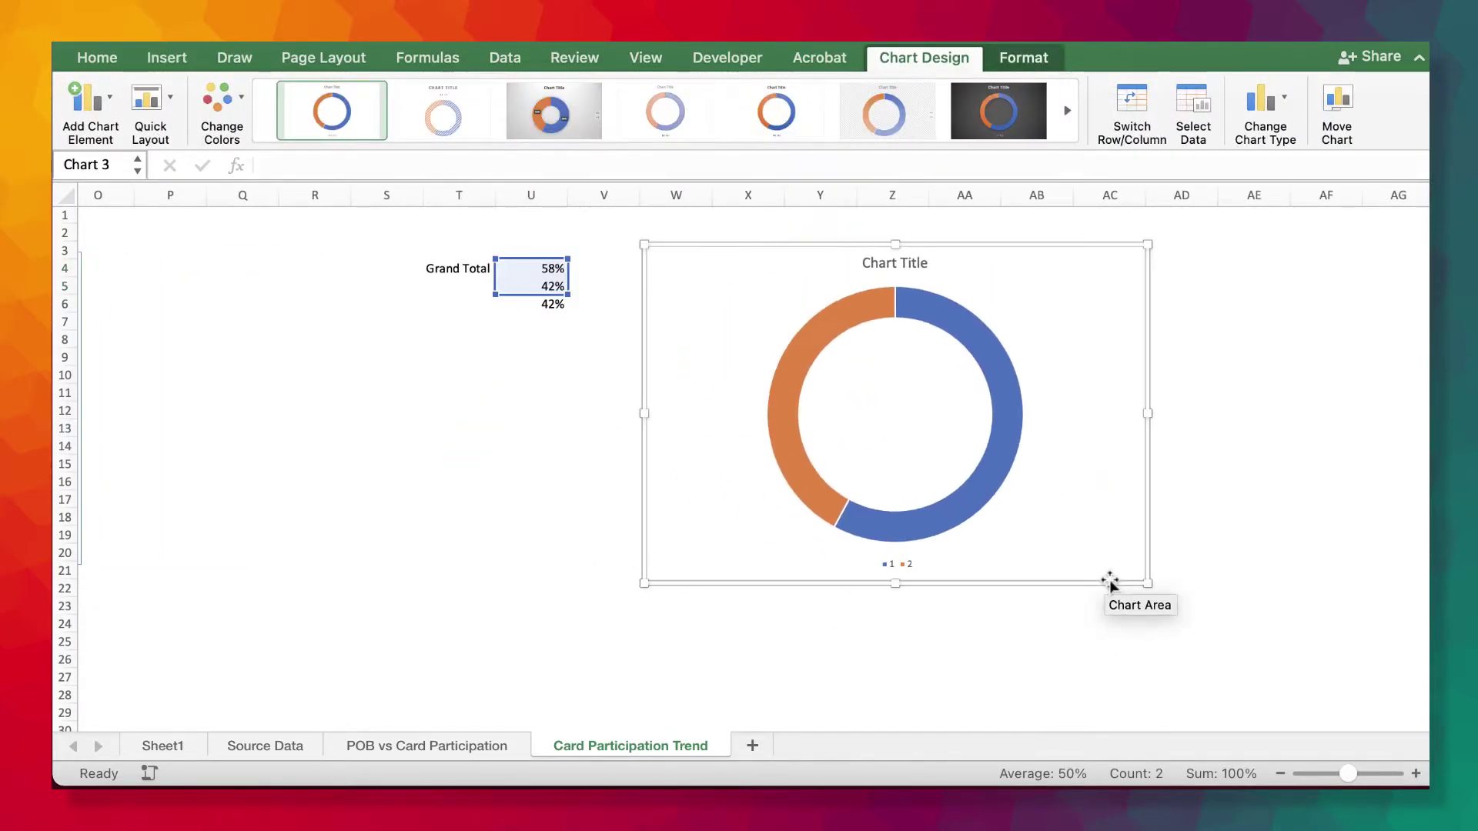
- Set the doughnut's remainder slice to no fill
double_click(848, 315)
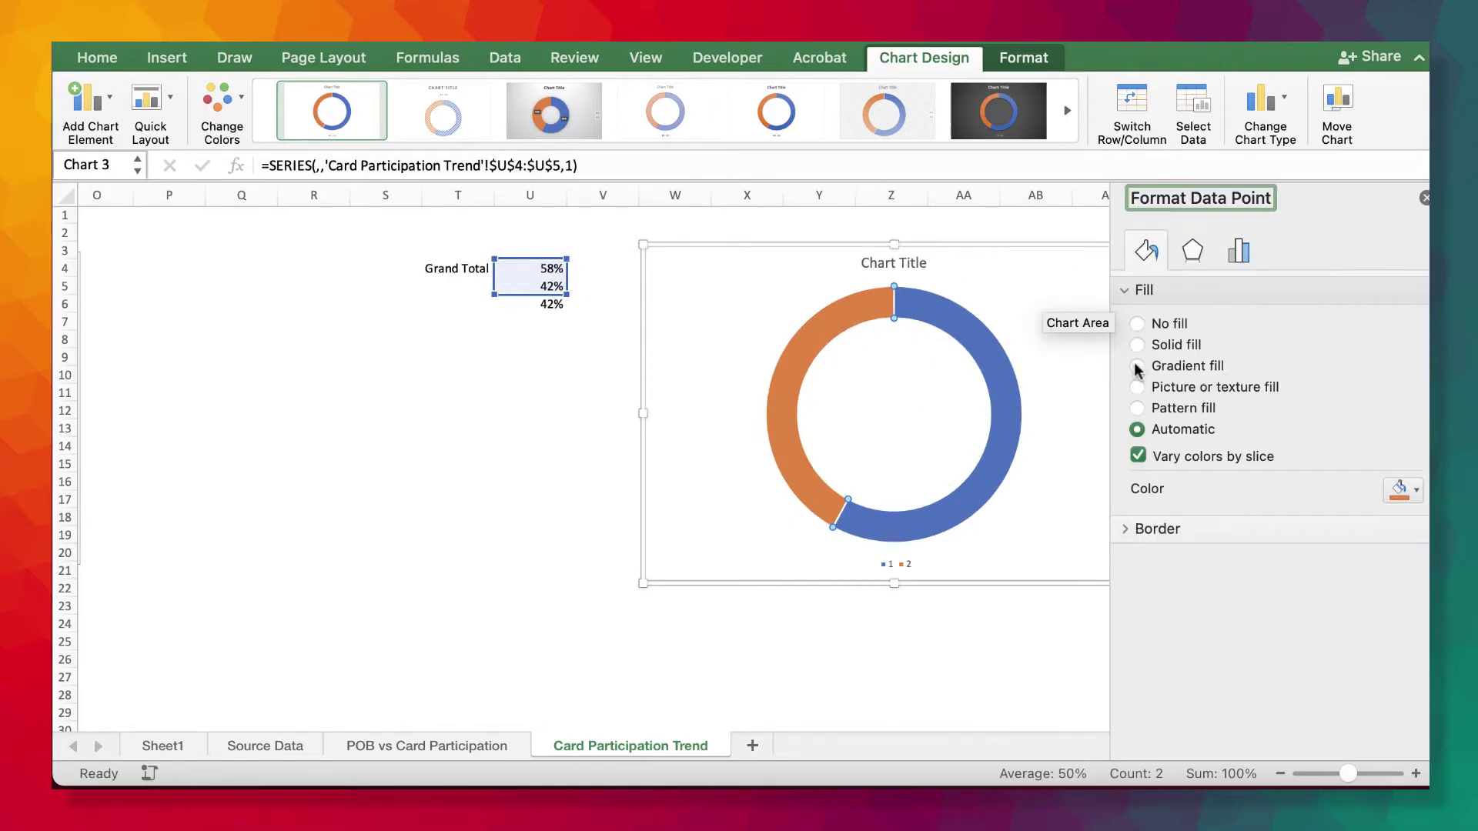
click(1137, 324)
click(1424, 198)
click(459, 481)
scroll(713, 412, left, 1)
- Fill the doughnut's participation slice with a linear gold-to-red gradient at an angle of 60°
double_click(979, 336)
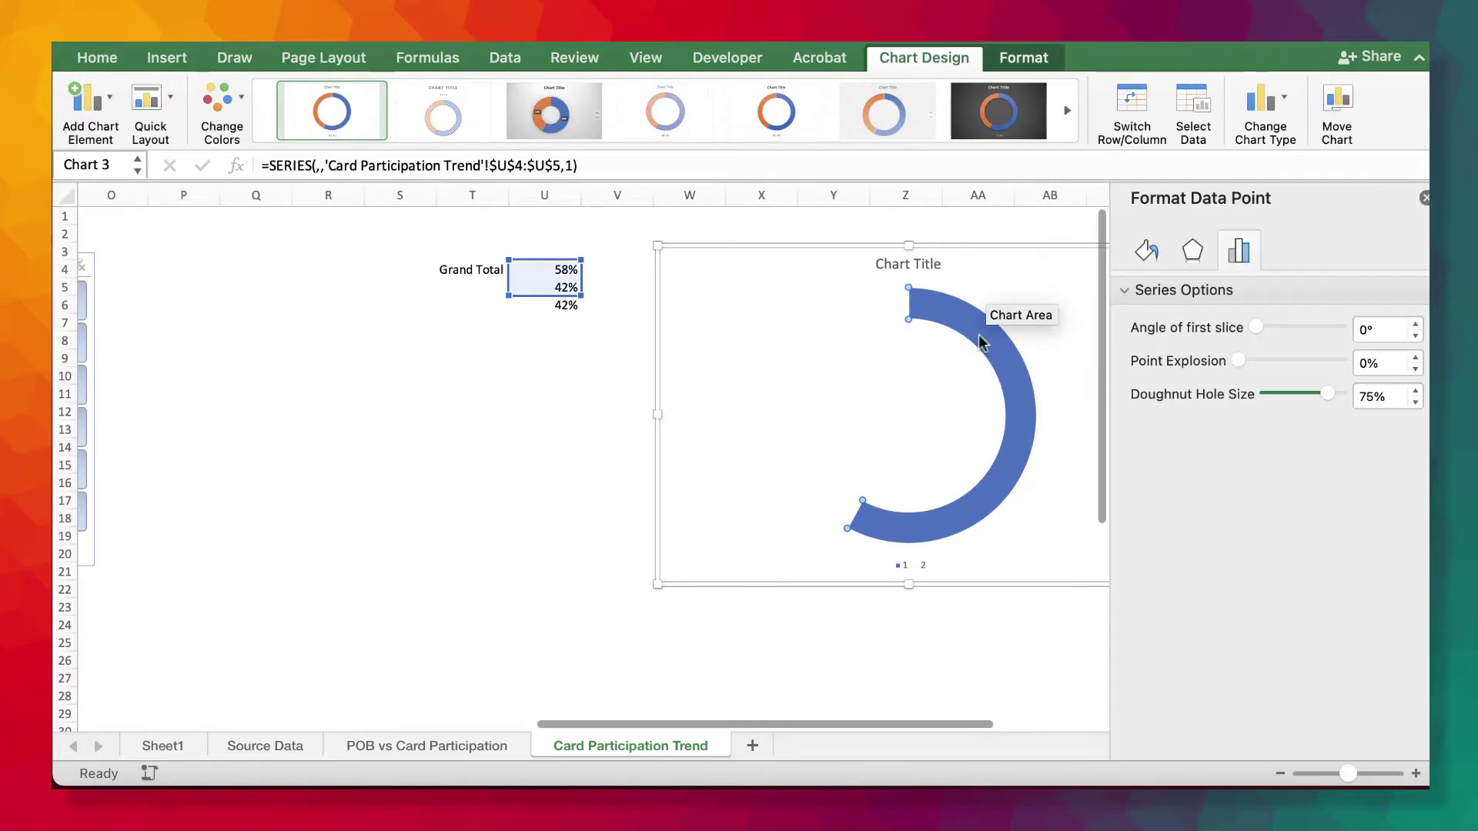
click(1146, 251)
click(1399, 489)
click(1138, 365)
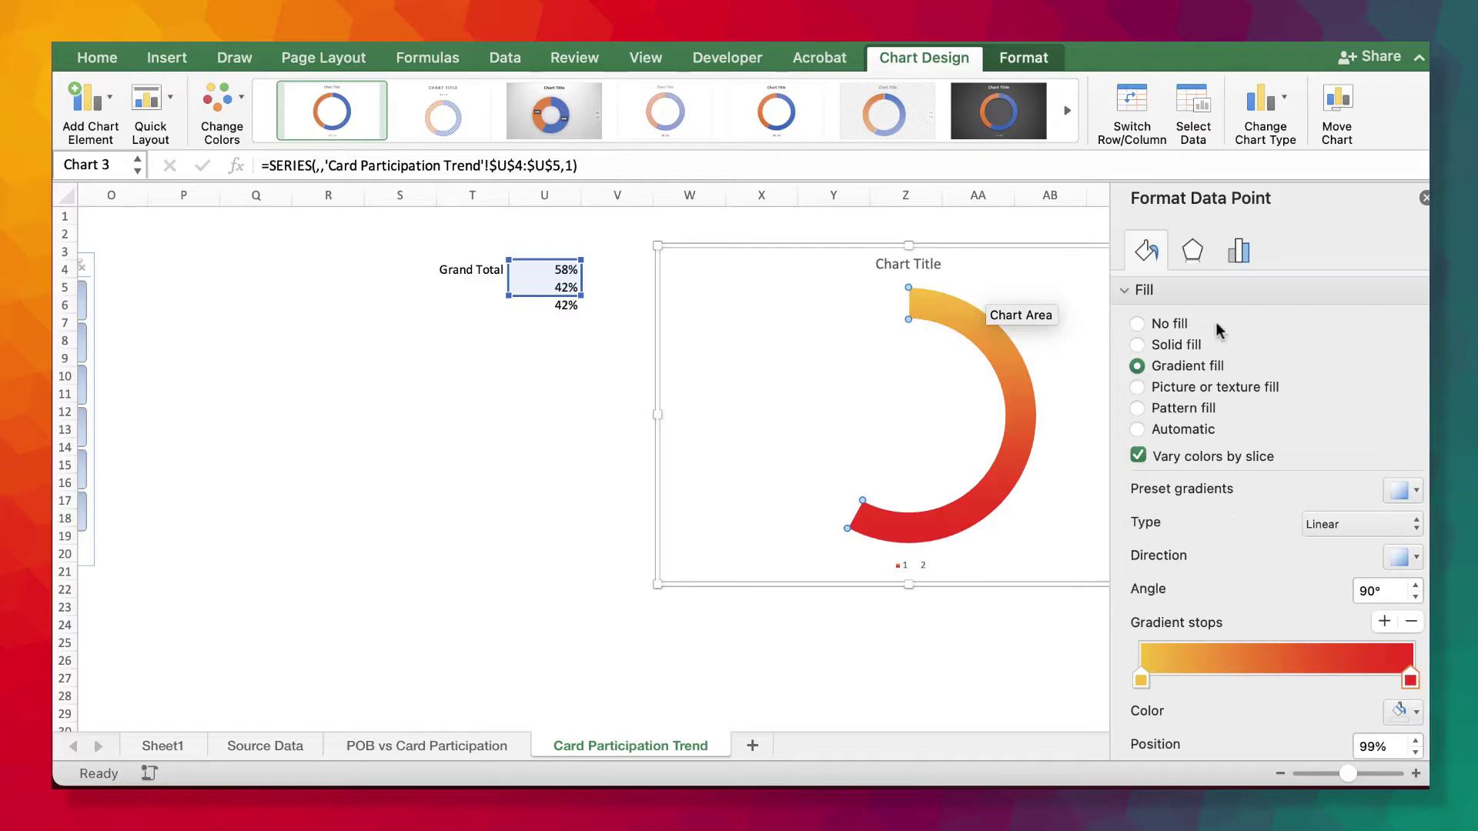
click(1415, 598)
click(1415, 597)
click(1415, 597)
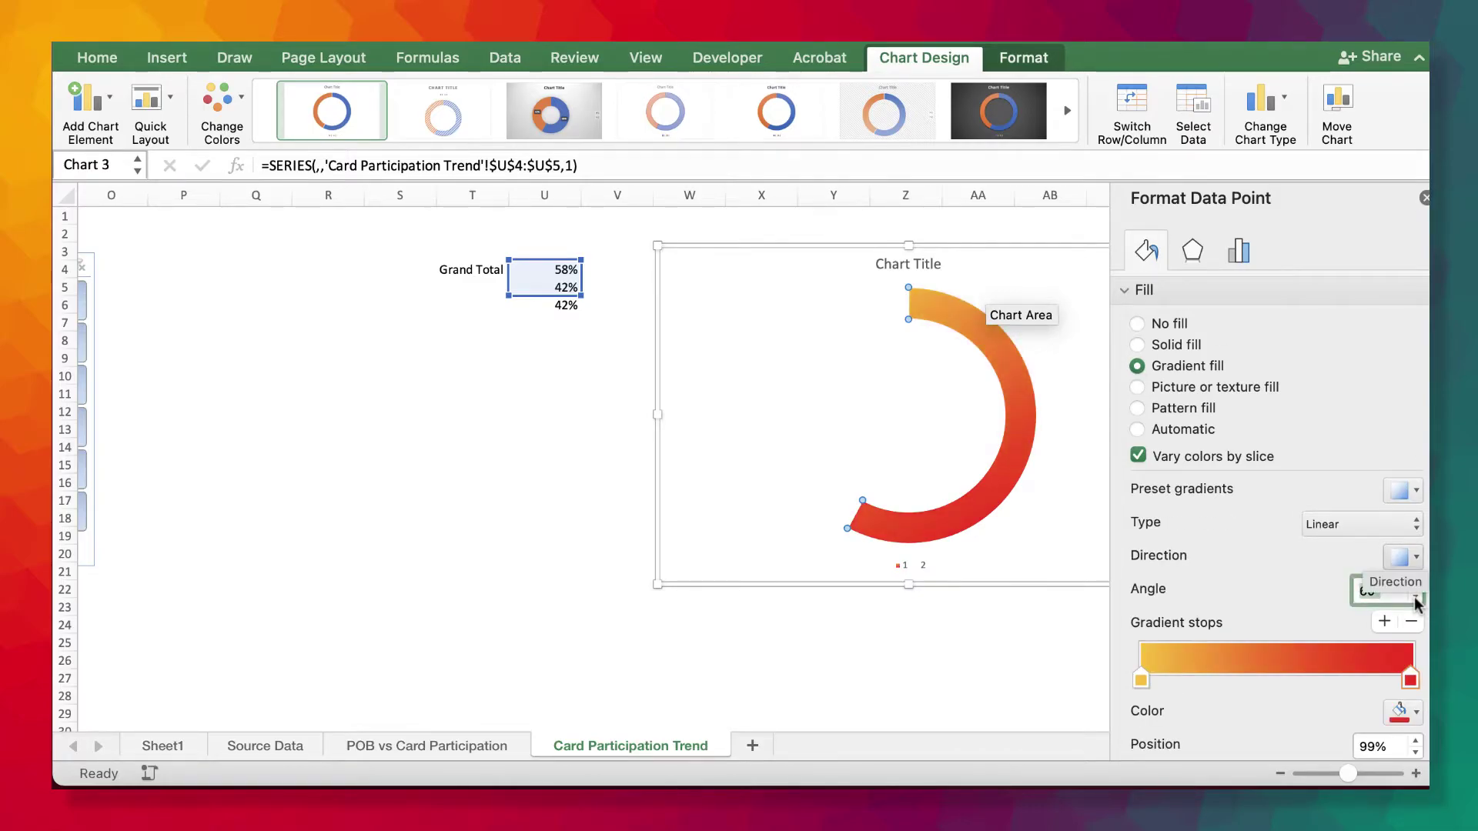
click(1031, 671)
- Set the doughnut hole size to 80%
click(1026, 443)
drag(1329, 400, 1327, 401)
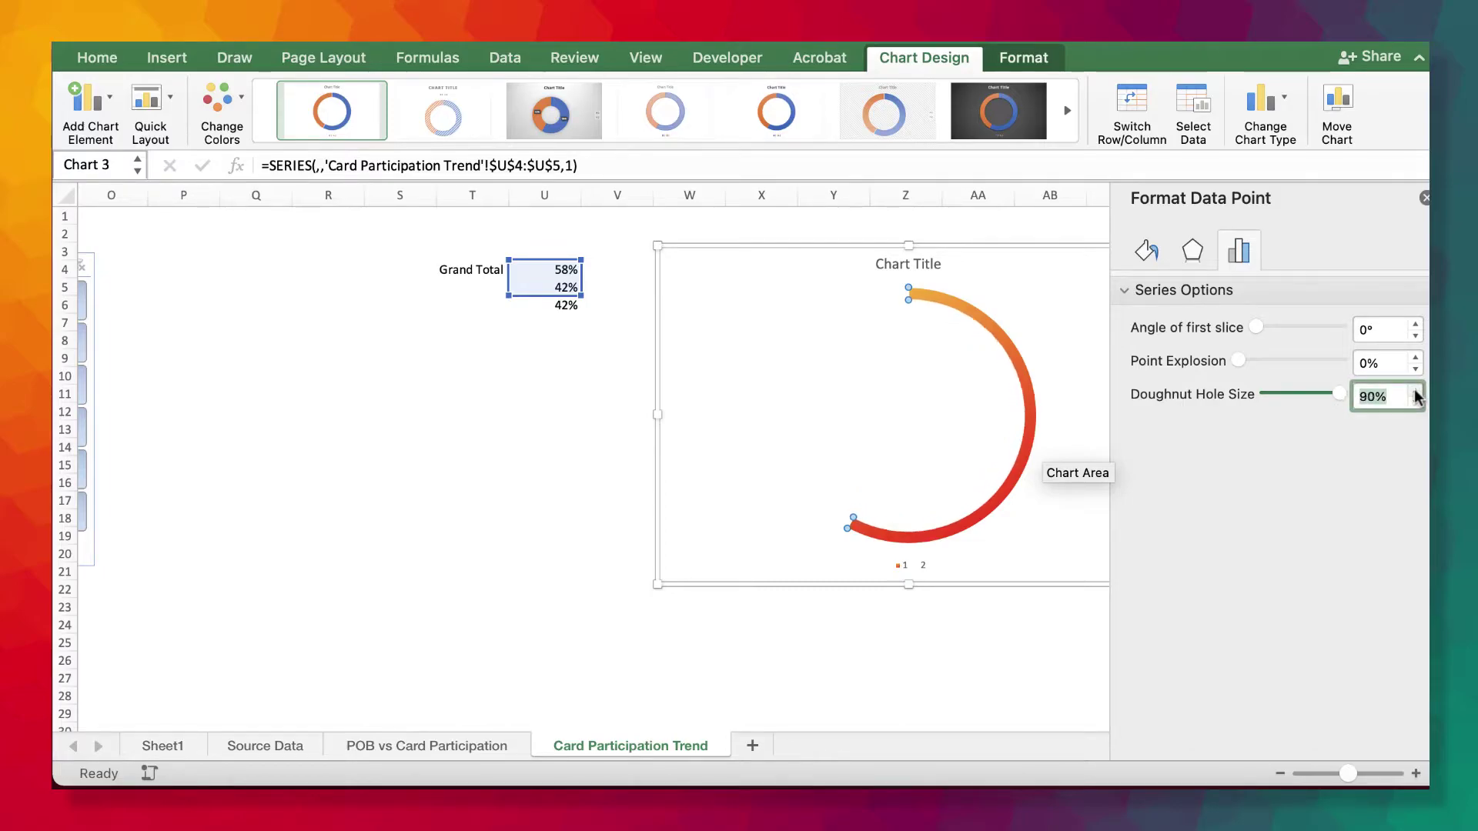
click(1425, 198)
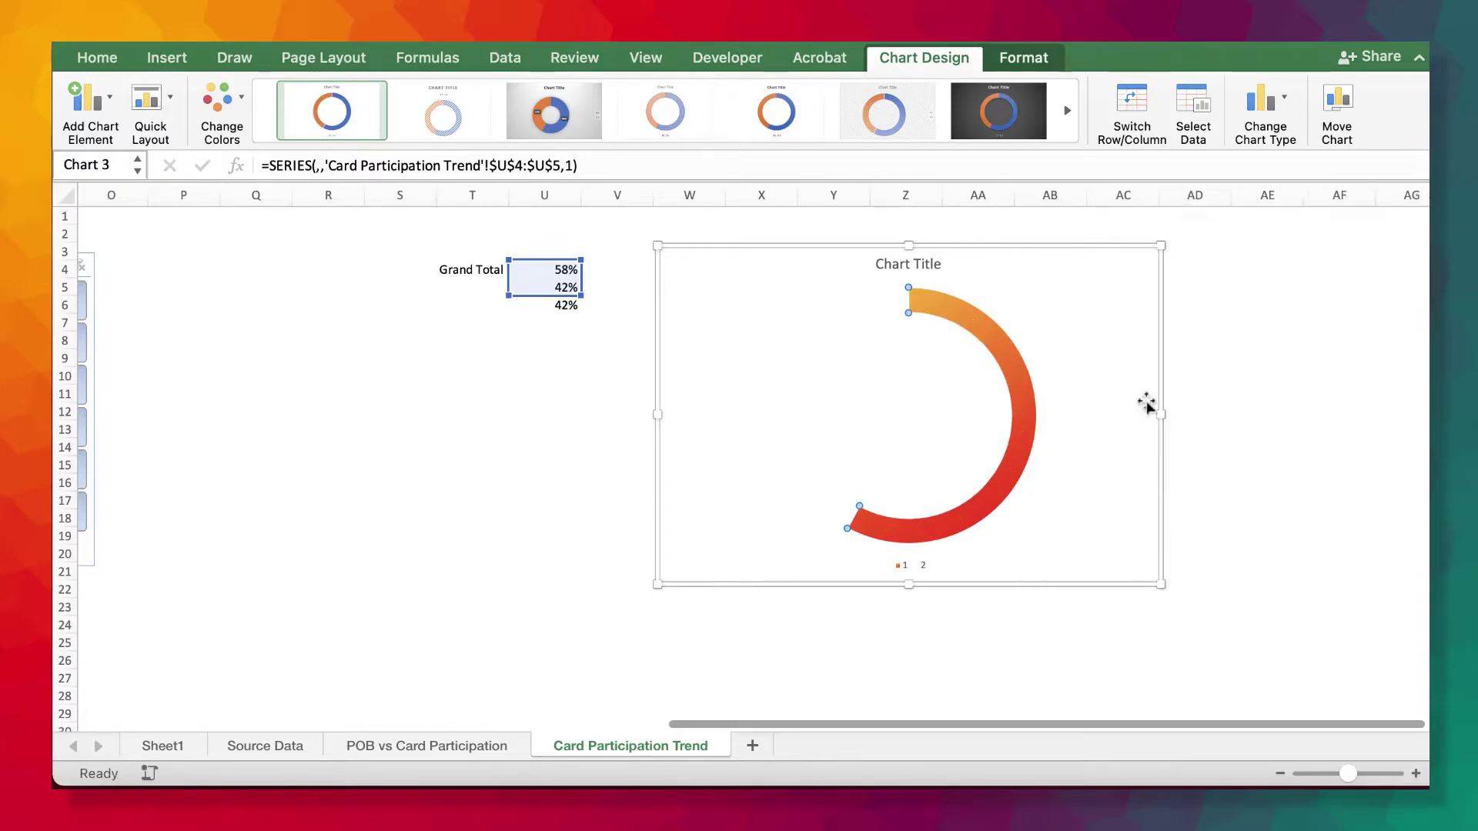
- Delete the doughnut chart's legend and chart title
click(920, 566)
key(Delete)
click(926, 259)
key(Delete)
- Apply a shadow effect to the doughnut's coloured slice
click(1000, 309)
double_click(999, 308)
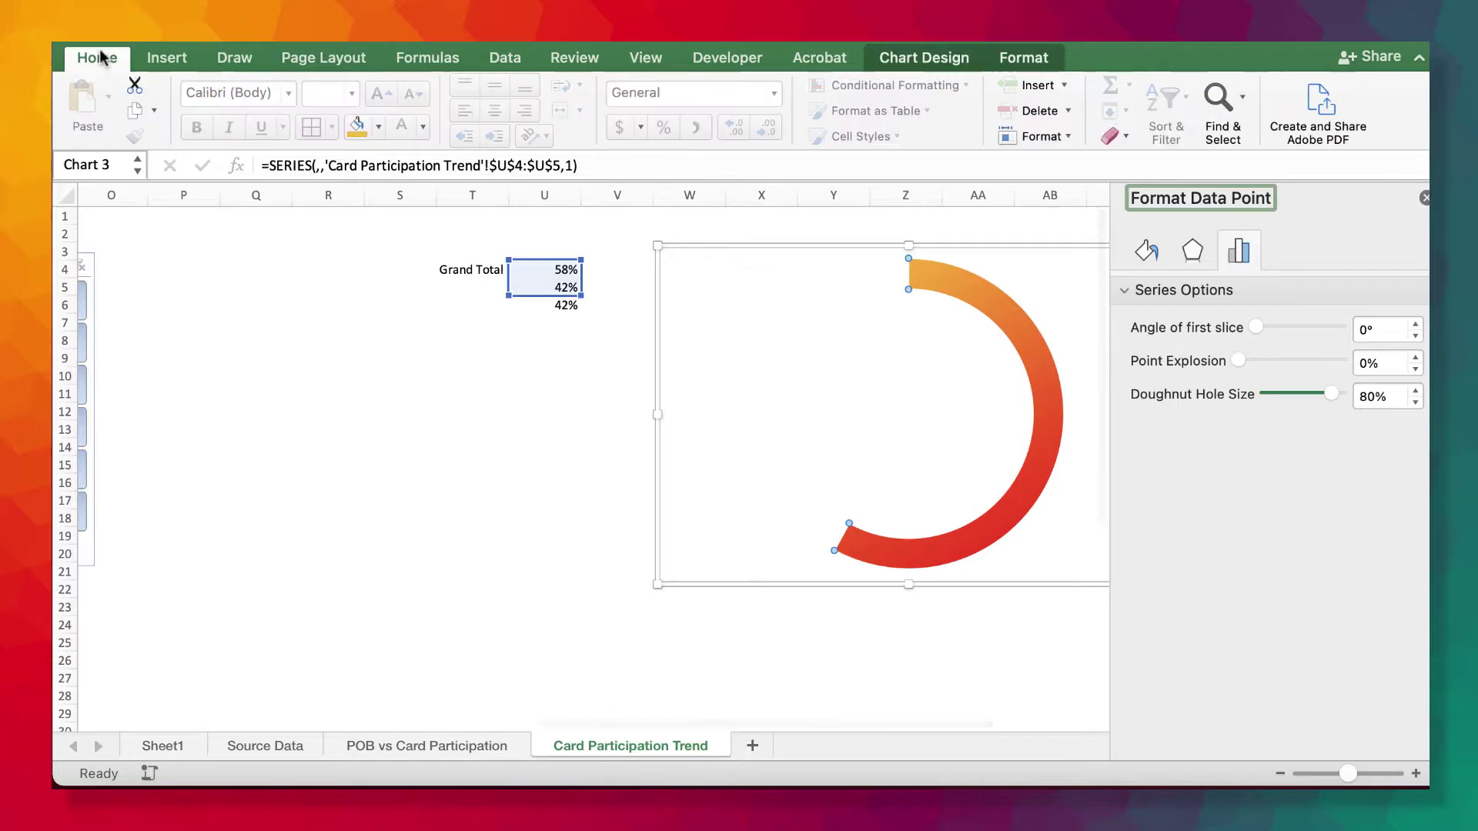
click(1024, 58)
click(643, 127)
mouse_move(724, 198)
click(856, 359)
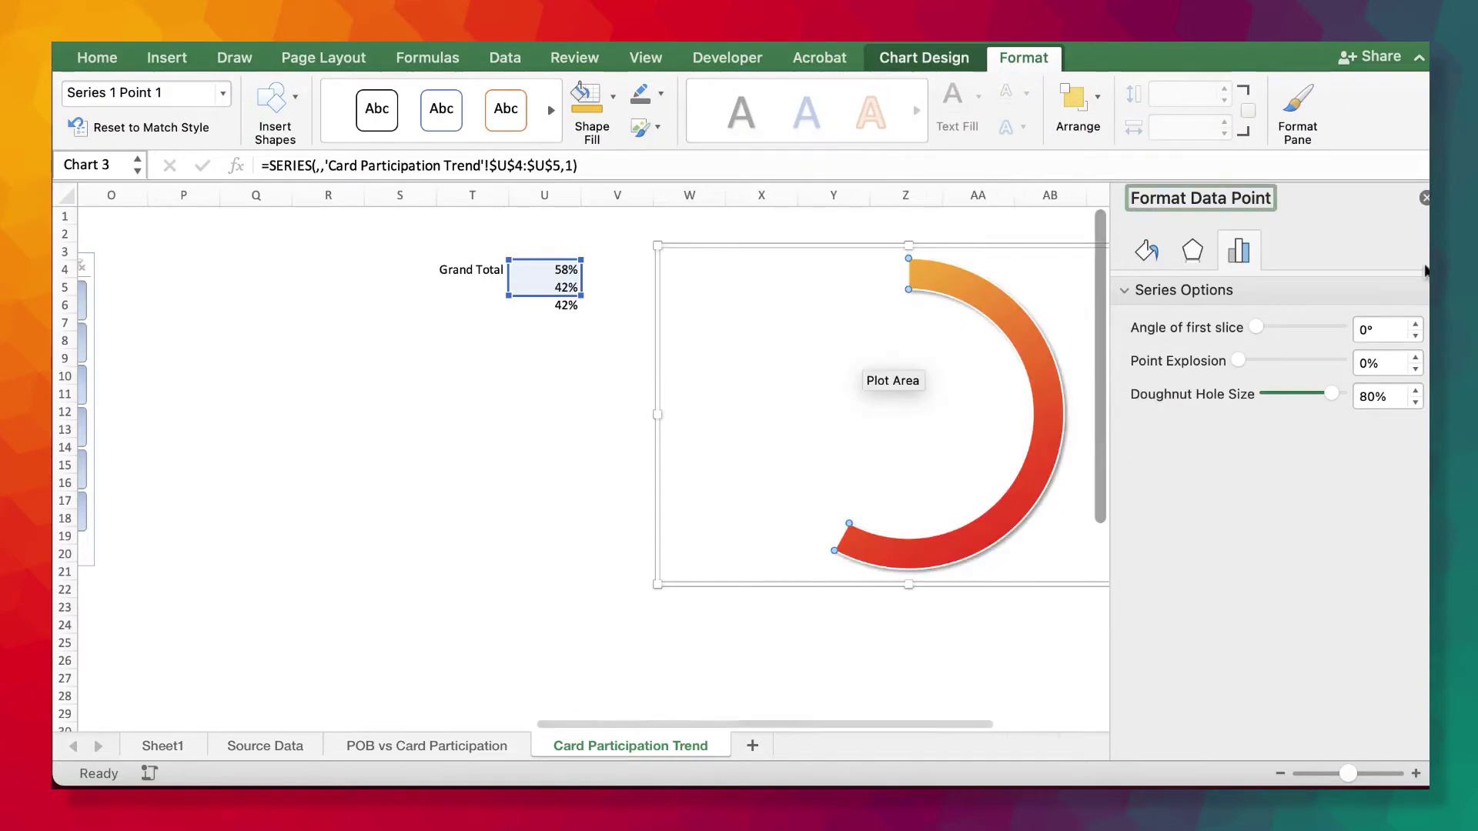
click(1424, 197)
click(1169, 646)
- Remove the outline of the doughnut's coloured slice
click(1047, 472)
click(1040, 343)
click(659, 93)
click(732, 156)
click(1124, 696)
- Set the doughnut's chart area to No Fill and adjust its outline
click(1140, 572)
click(1023, 57)
click(613, 96)
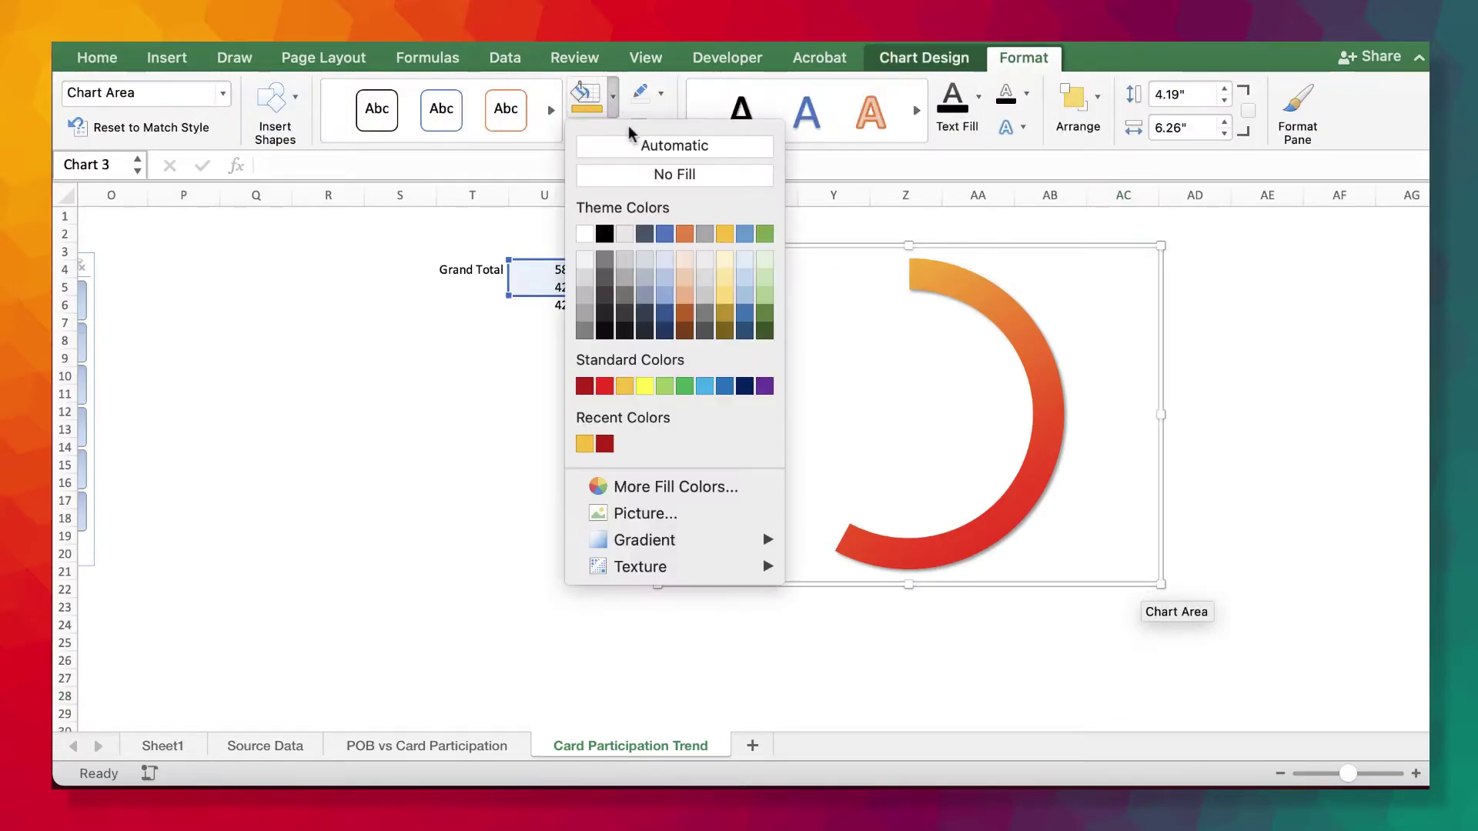
click(673, 175)
click(906, 625)
click(695, 412)
click(1023, 57)
click(660, 94)
click(795, 432)
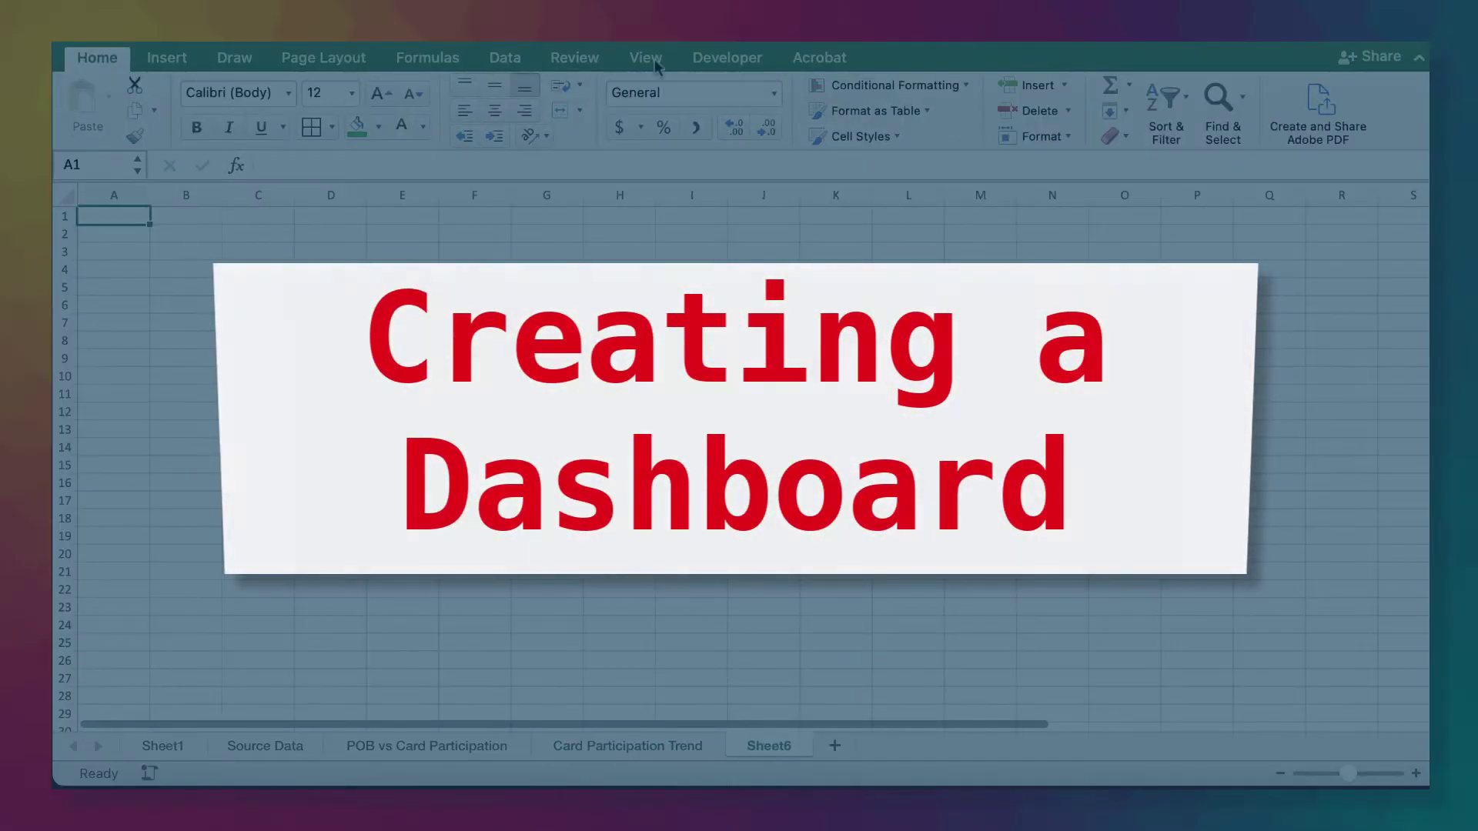
- Hide the gridlines on the new blank sheet and move the sheet directly after Source Data
click(645, 57)
click(314, 130)
drag(769, 745, 377, 748)
- Rename the new sheet as Dashboard
double_click(377, 748)
text(Dashboa)
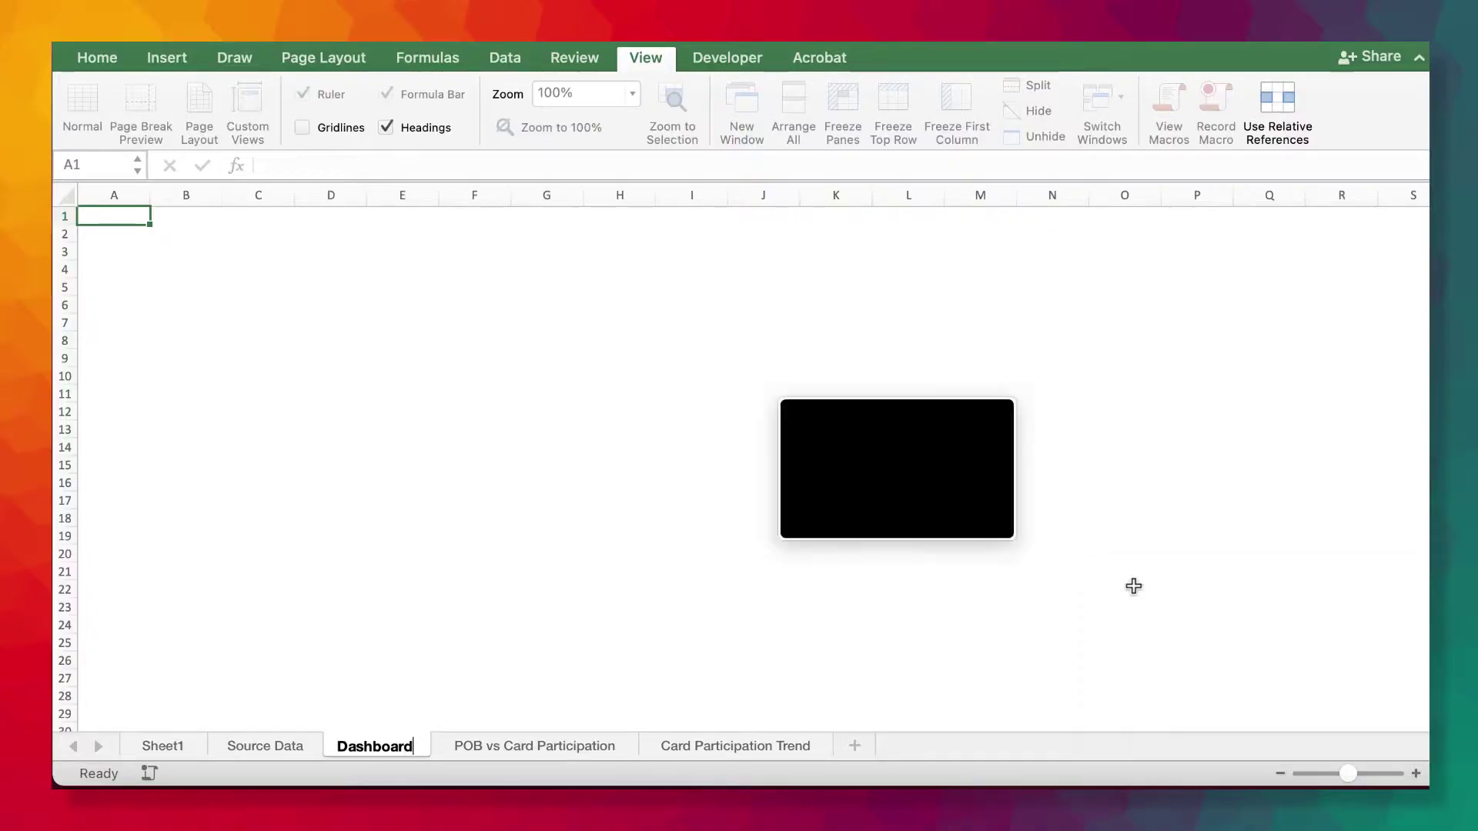
click(521, 746)
click(677, 610)
click(353, 746)
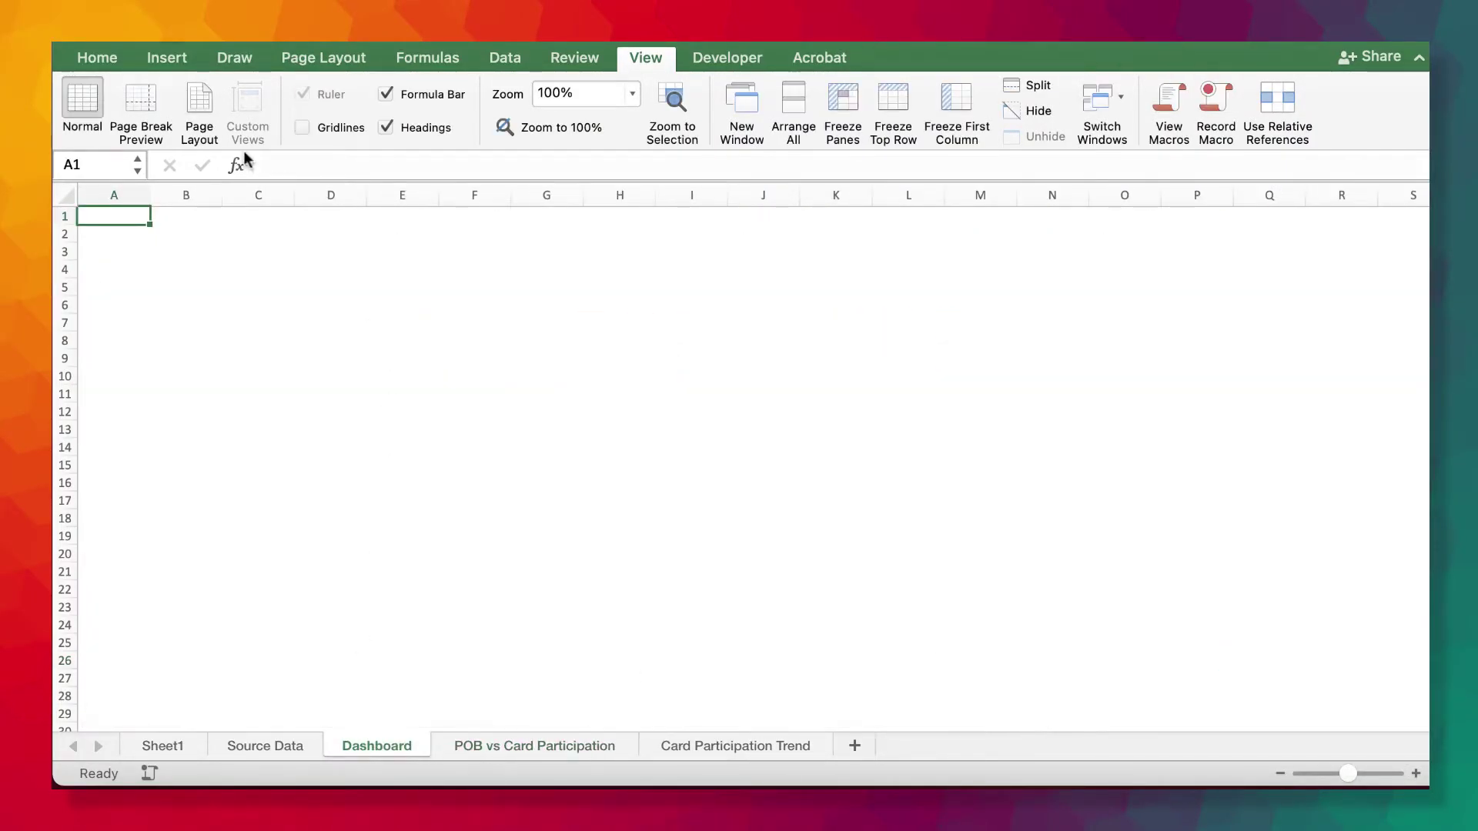
- Draw a rectangle about 13.74" wide and 7.26" high on the Dashboard sheet, spanning columns B to P from row 1
click(167, 57)
click(310, 108)
click(214, 185)
click(215, 244)
drag(160, 227, 1259, 716)
scroll(1231, 385, down, 3)
drag(711, 631, 711, 574)
scroll(1329, 469, up, 5)
drag(381, 226, 376, 203)
- Format the Dashboard rectangle with a white fill, a shadow effect and no outline
click(469, 97)
click(442, 233)
click(496, 127)
mouse_move(565, 198)
click(709, 345)
click(517, 94)
click(531, 130)
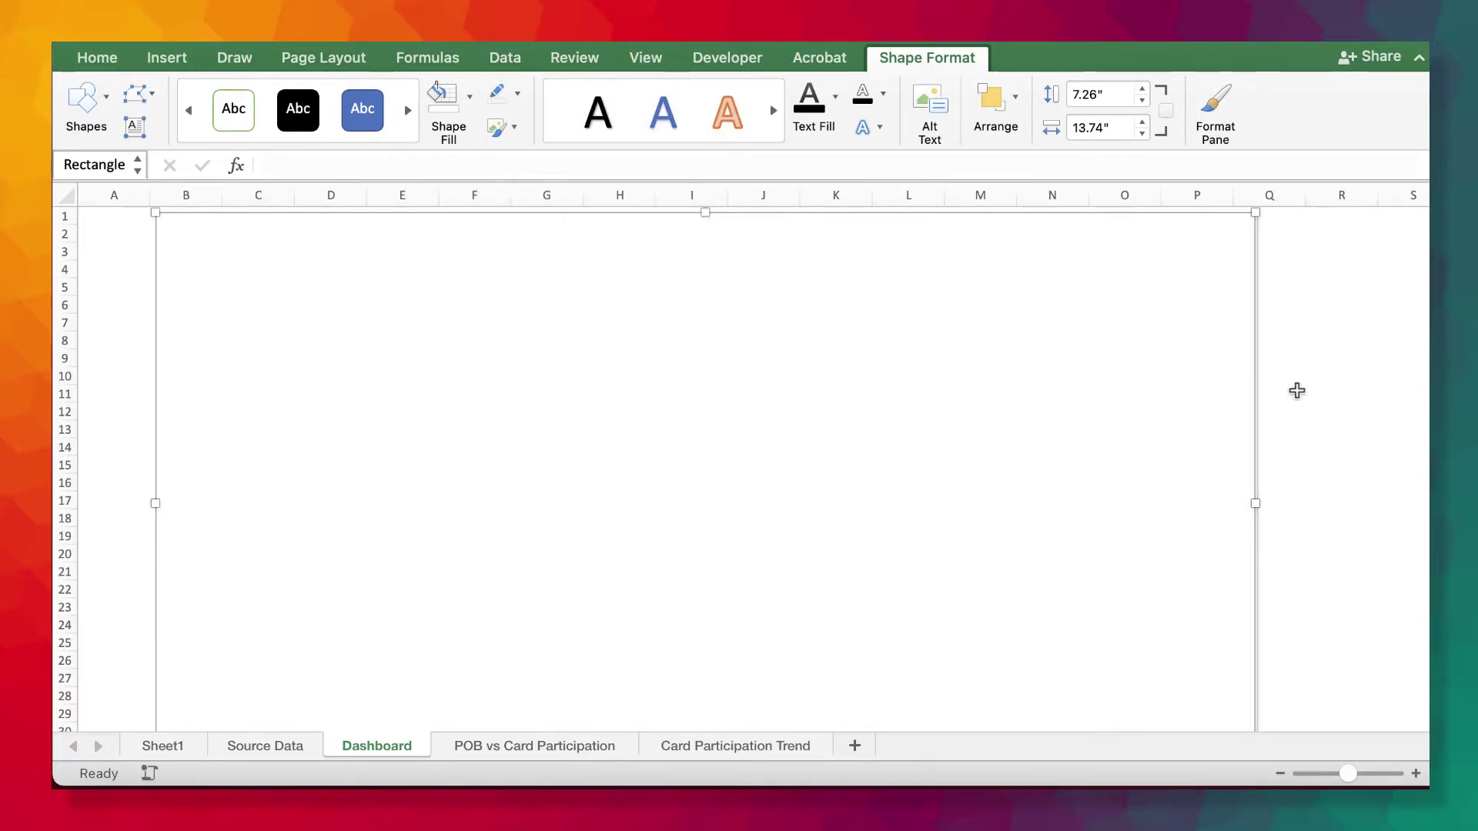
- Shorten the Dashboard rectangle so its lower edge ends at row 27
click(1297, 392)
scroll(1297, 393, down, 4)
click(724, 608)
drag(705, 628, 705, 521)
scroll(804, 517, up, 5)
click(1341, 413)
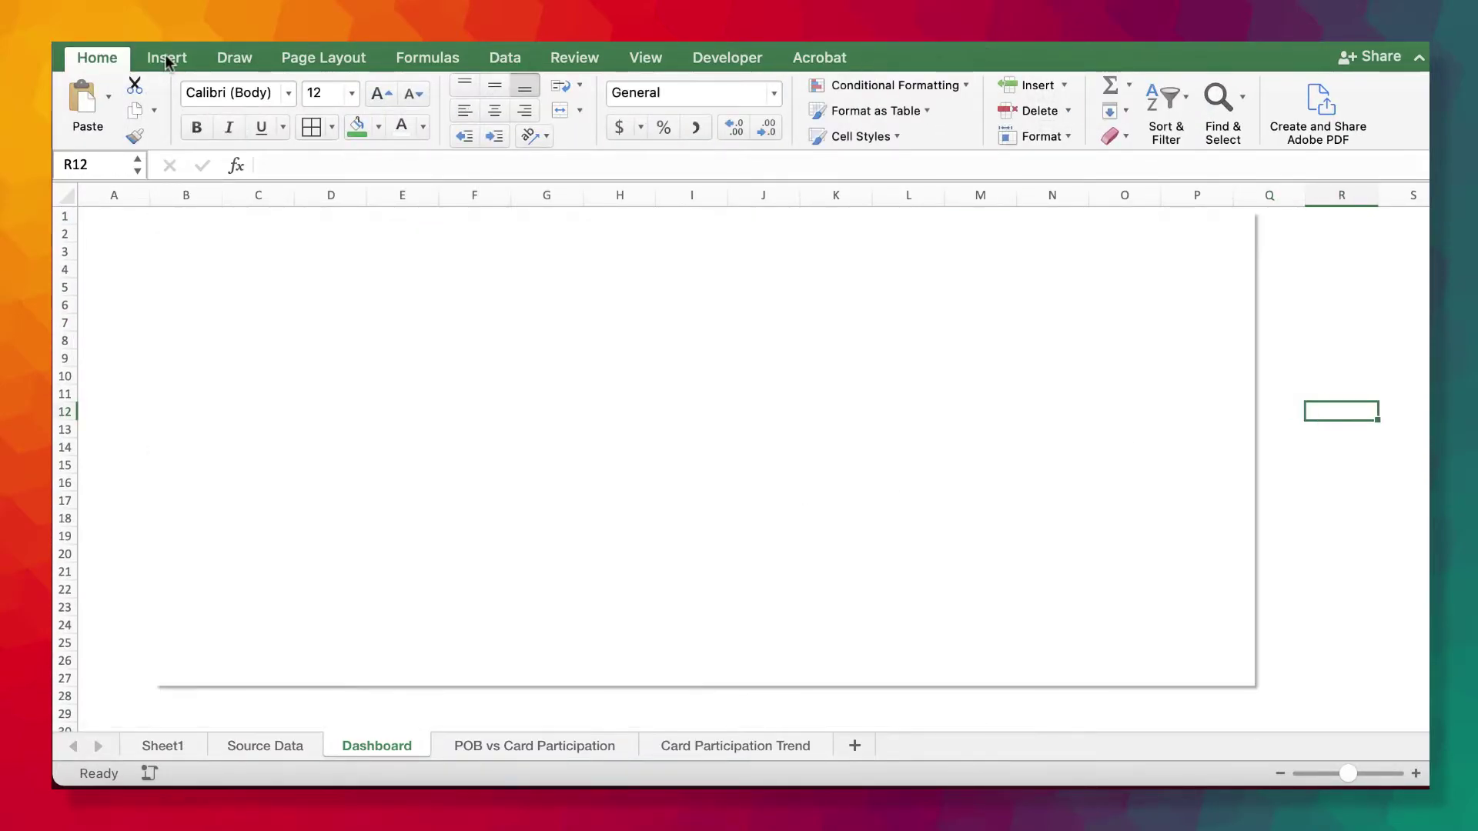
- Draw a rectangle about 5.32" wide and 0.49" high across columns B to G in the first three rows of the Dashboard
click(170, 58)
click(309, 107)
click(222, 183)
click(238, 236)
mouse_move(203, 217)
mouse_down()
mouse_move(518, 268)
mouse_move(628, 254)
mouse_up()
drag(503, 256, 467, 251)
- Label the new rectangle BBS PARTICIPATION DASHBOARD in 24-point text
right_click(541, 253)
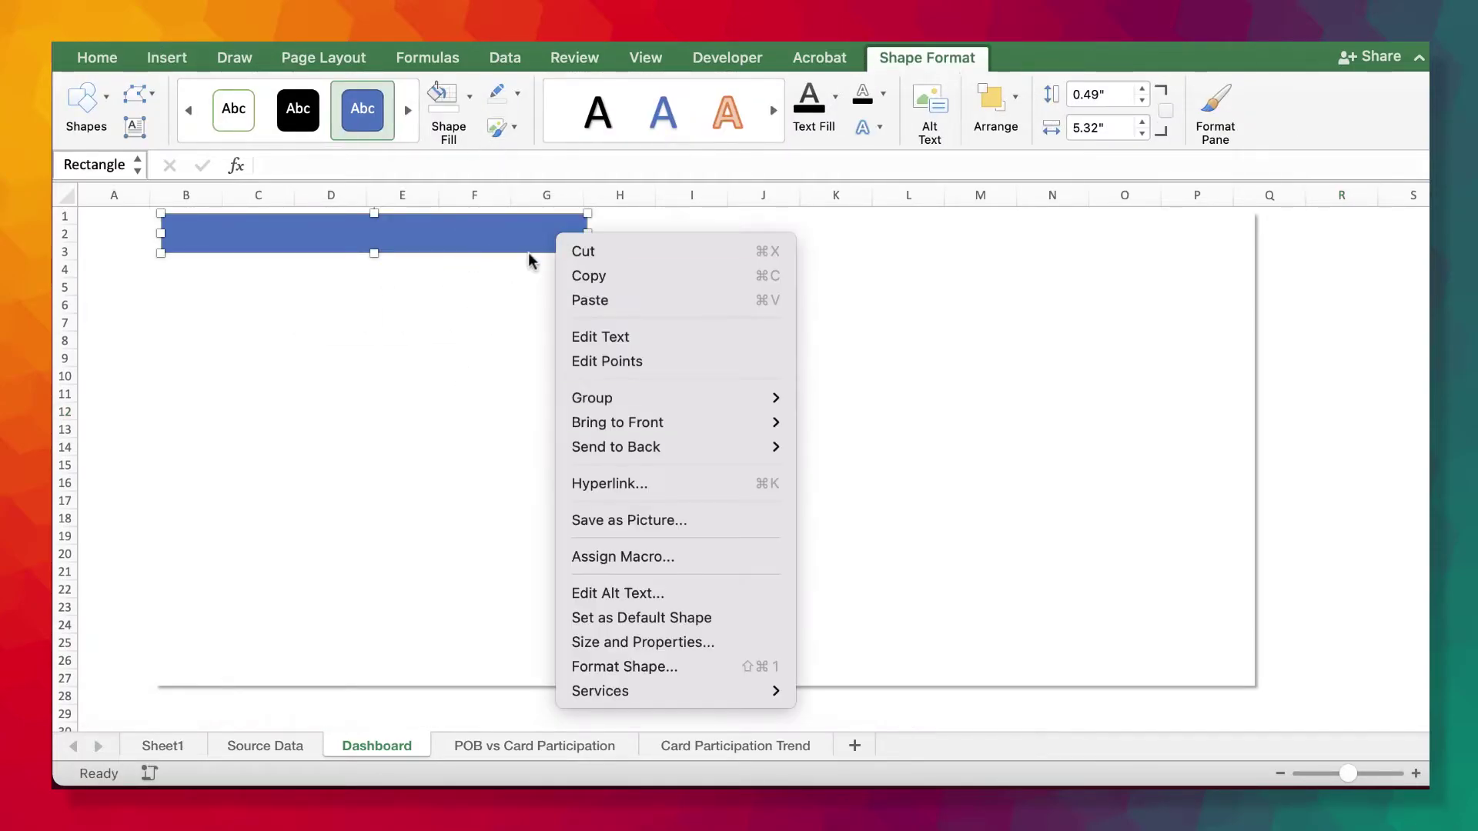
click(576, 337)
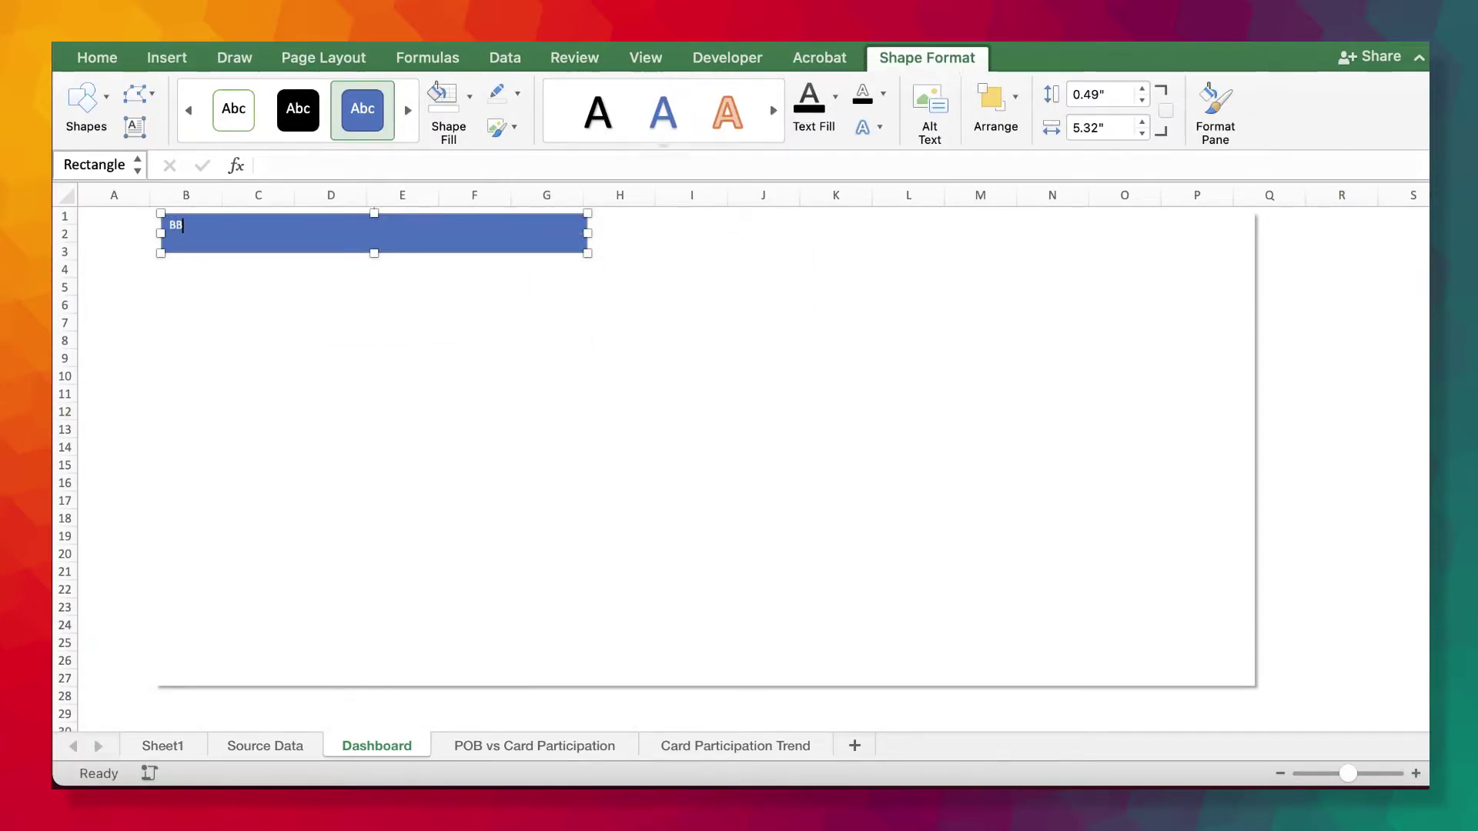
click(100, 59)
click(351, 94)
click(348, 393)
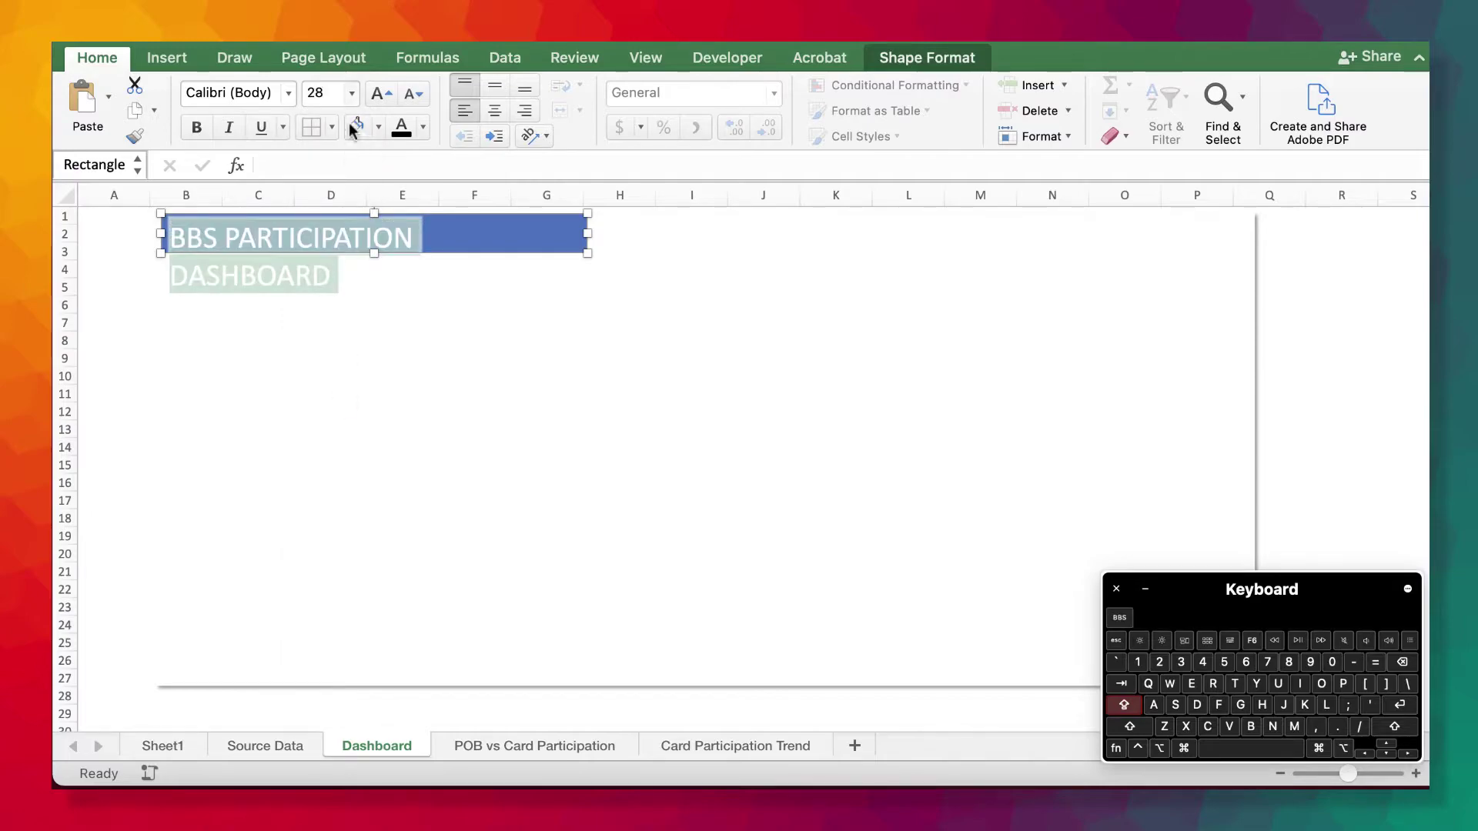
click(352, 93)
click(348, 368)
- Duplicate the title rectangle and place the copy around rows 13 to 15
click(585, 254)
click(595, 370)
drag(516, 253, 502, 467)
key(super+d)
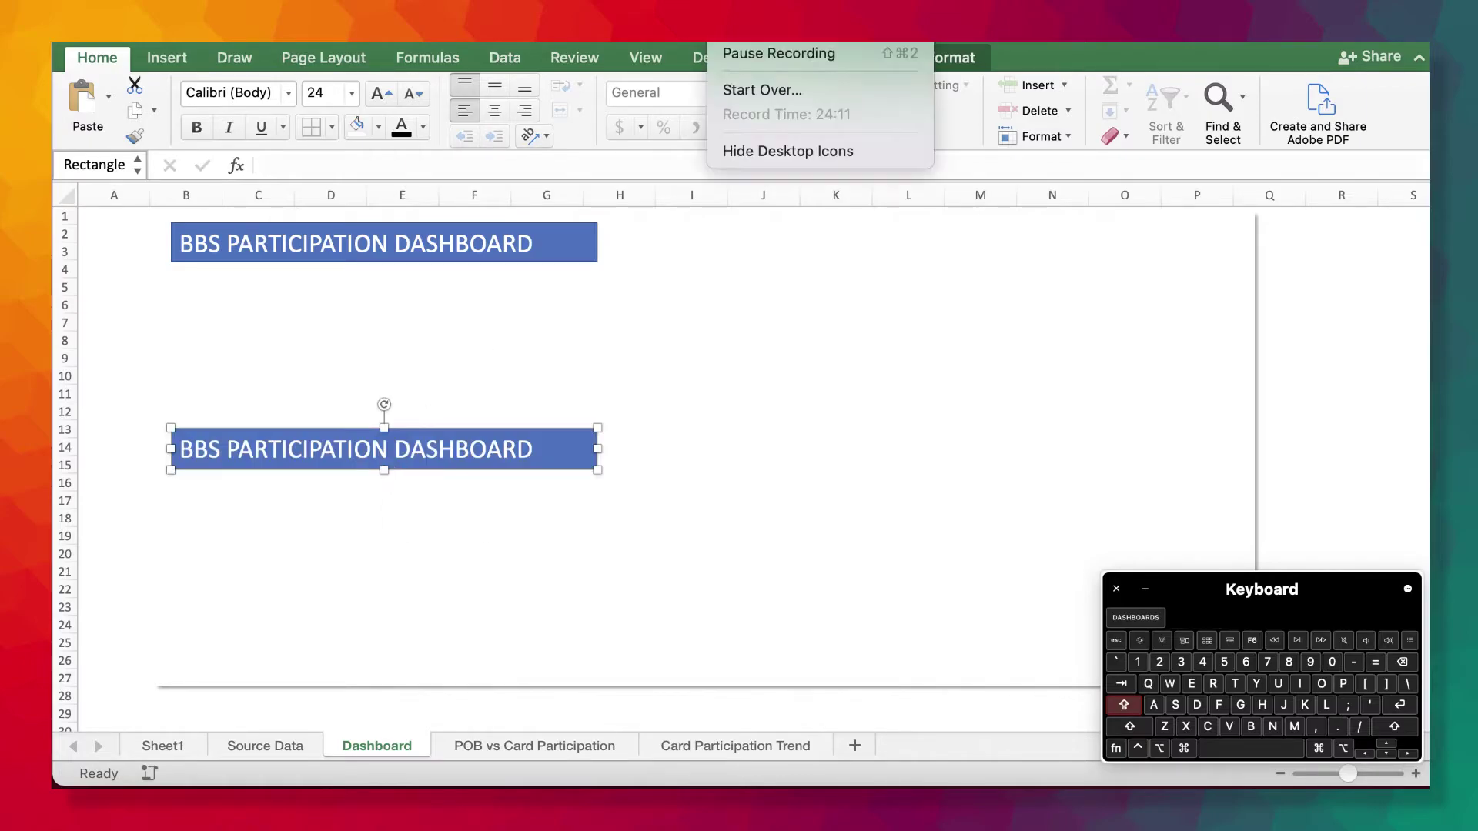
- Remove the fill and outline from the original title rectangle and make its text black
click(566, 393)
click(566, 256)
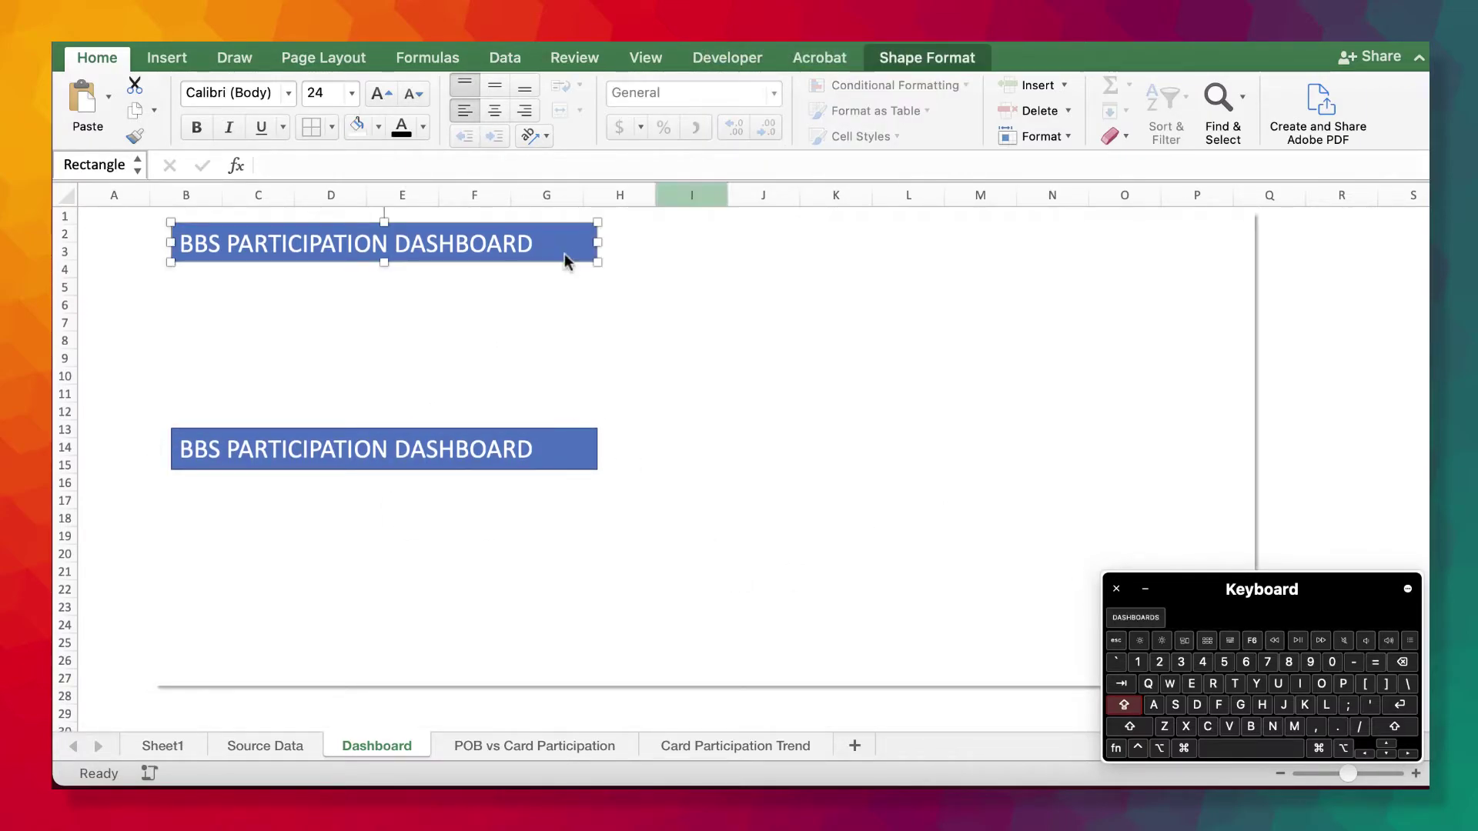
click(948, 55)
click(472, 100)
click(446, 108)
click(446, 108)
triple_click(476, 241)
click(97, 57)
click(401, 129)
click(645, 361)
- Move the duplicate rectangle beneath the title and shrink it to fit 14-point text
drag(418, 429, 399, 287)
click(351, 93)
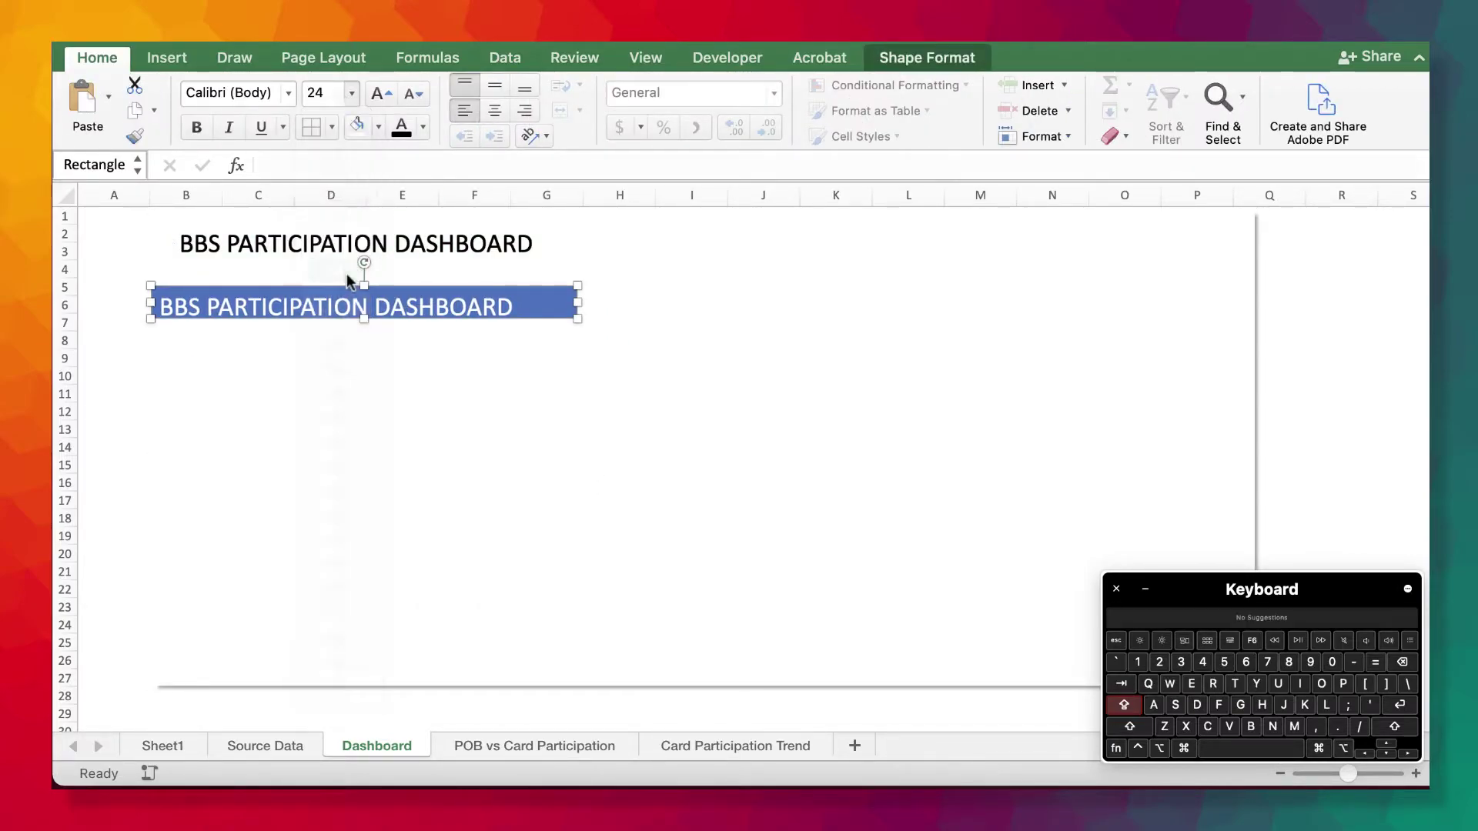
click(346, 274)
drag(577, 302, 411, 302)
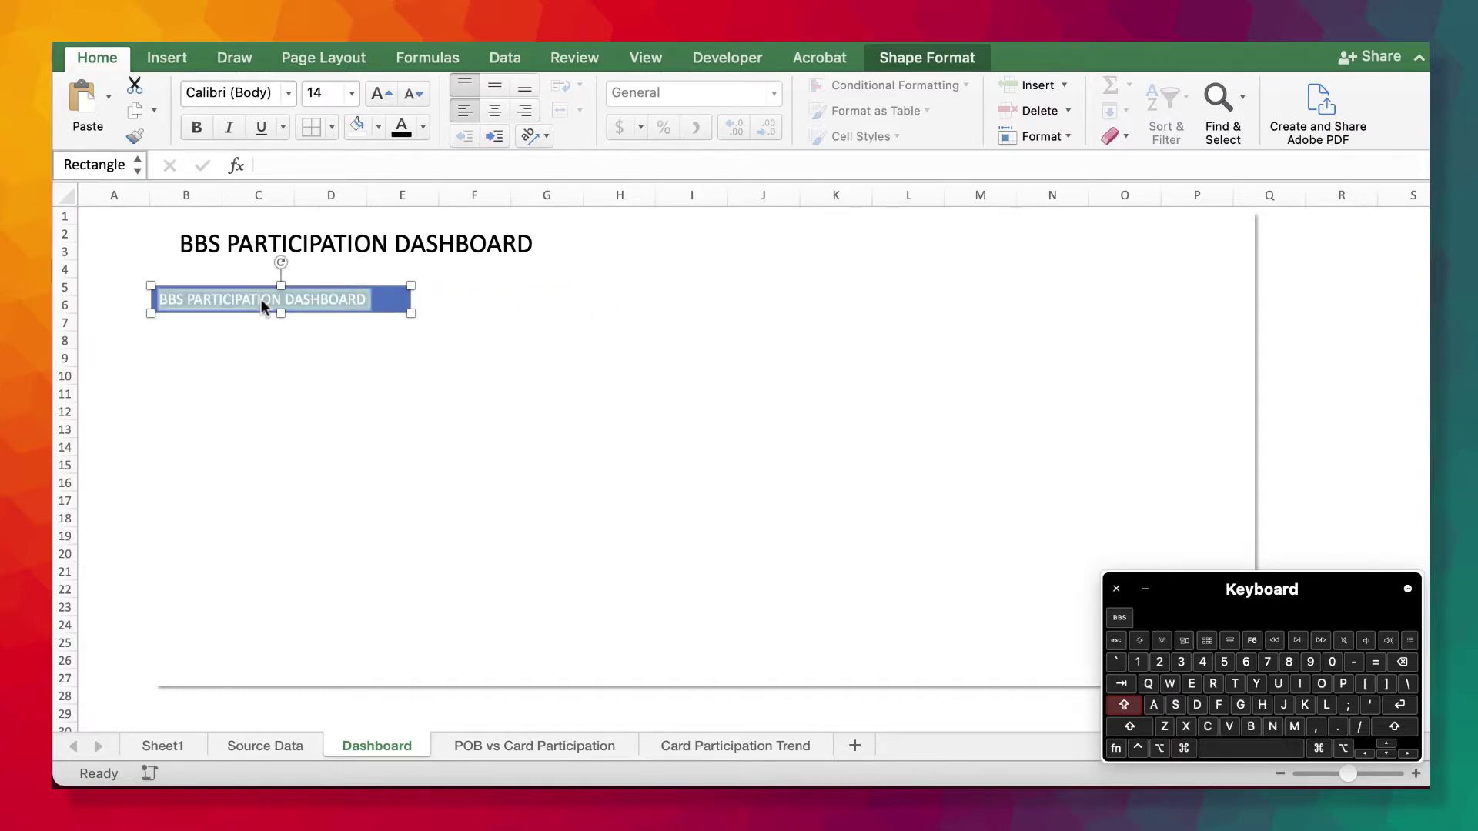
- Relabel the duplicate rectangle POB vs OBSERVATION CARDS and align its edge with the title text
text(POB vs OBSERVATION CARDS)
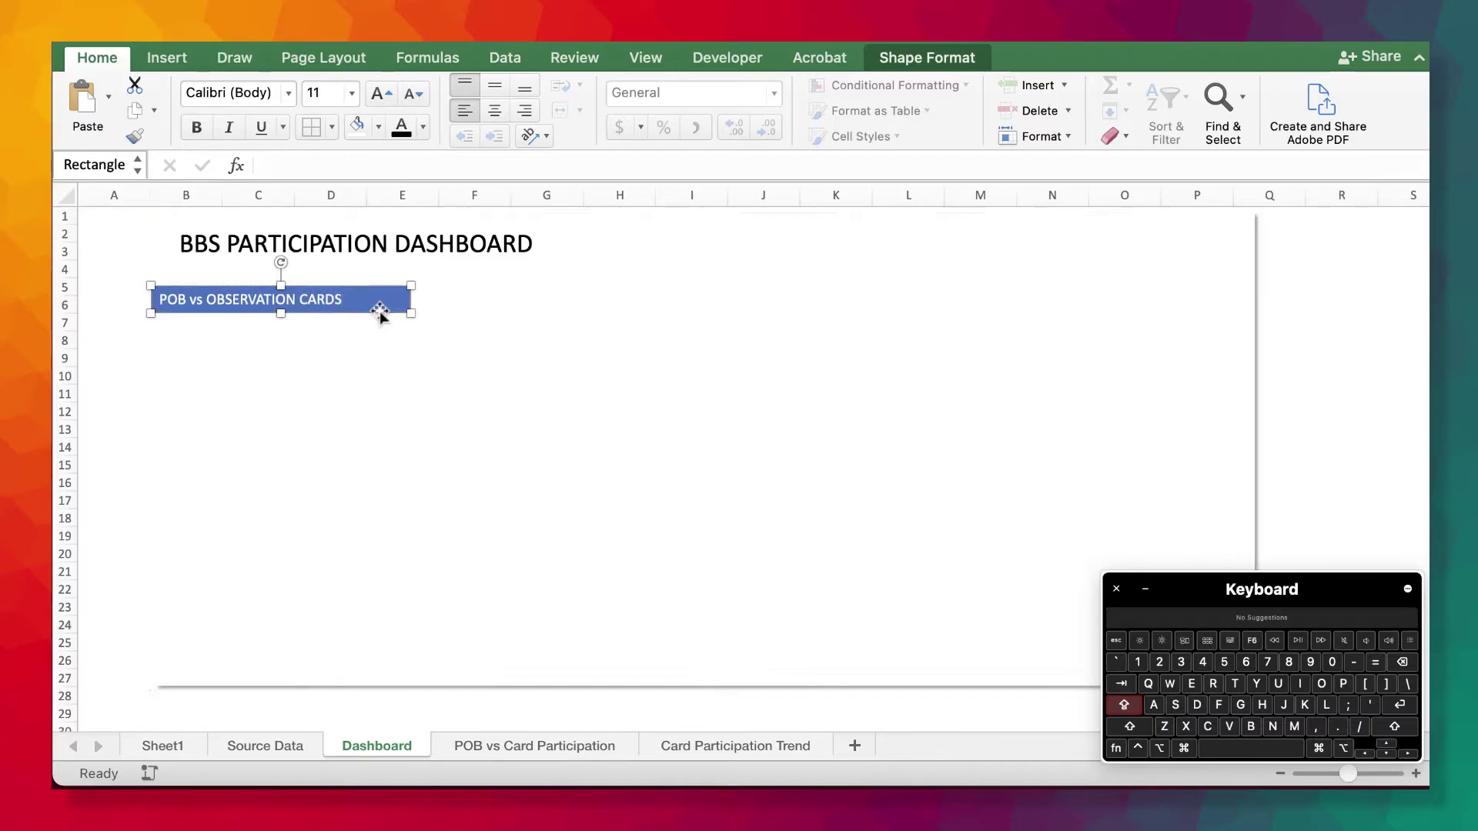
drag(366, 308, 393, 308)
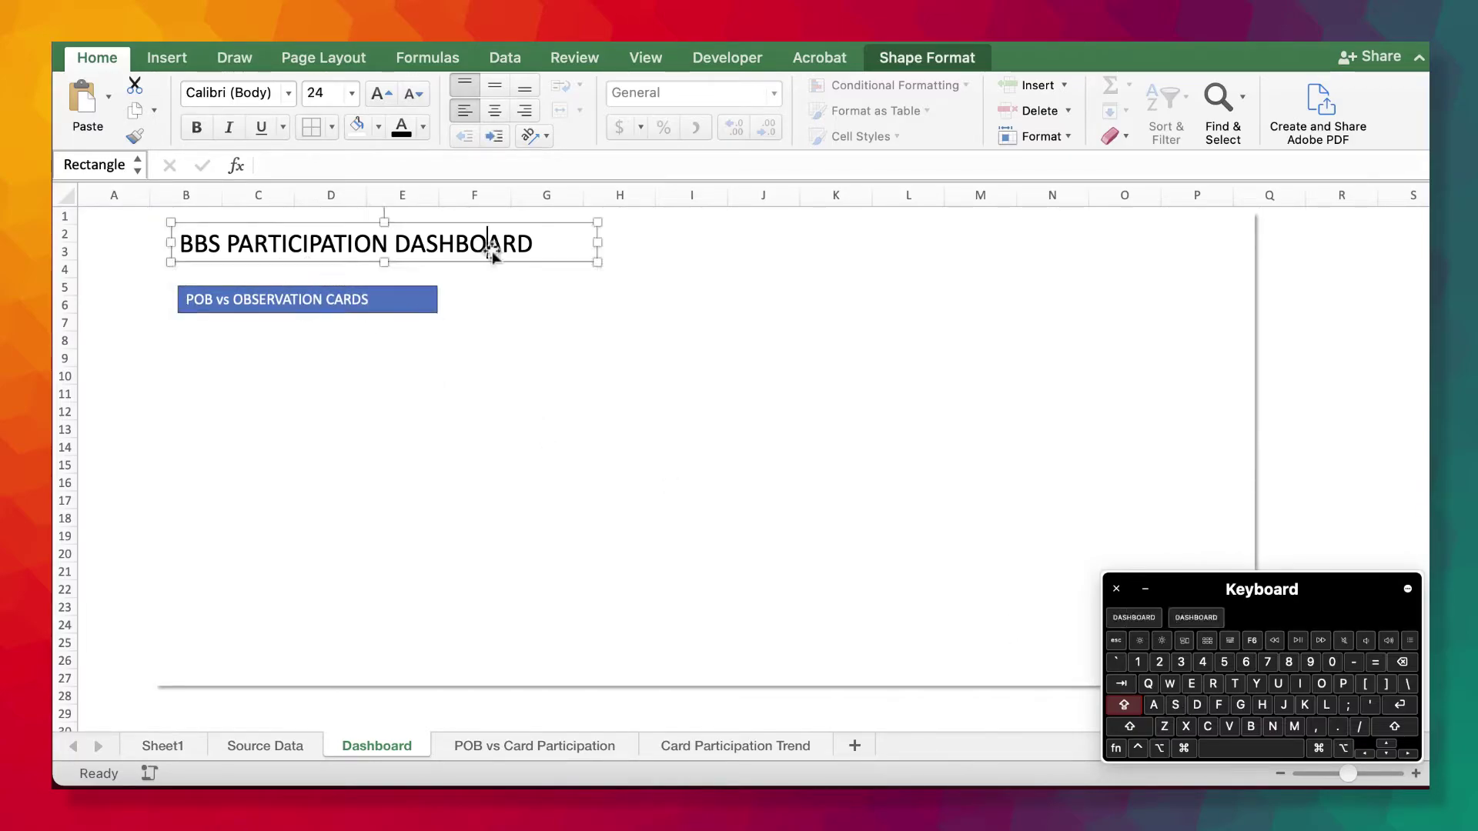
- Give the POB vs OBSERVATION CARDS label a solid red fill
right_click(396, 306)
click(462, 732)
click(1137, 406)
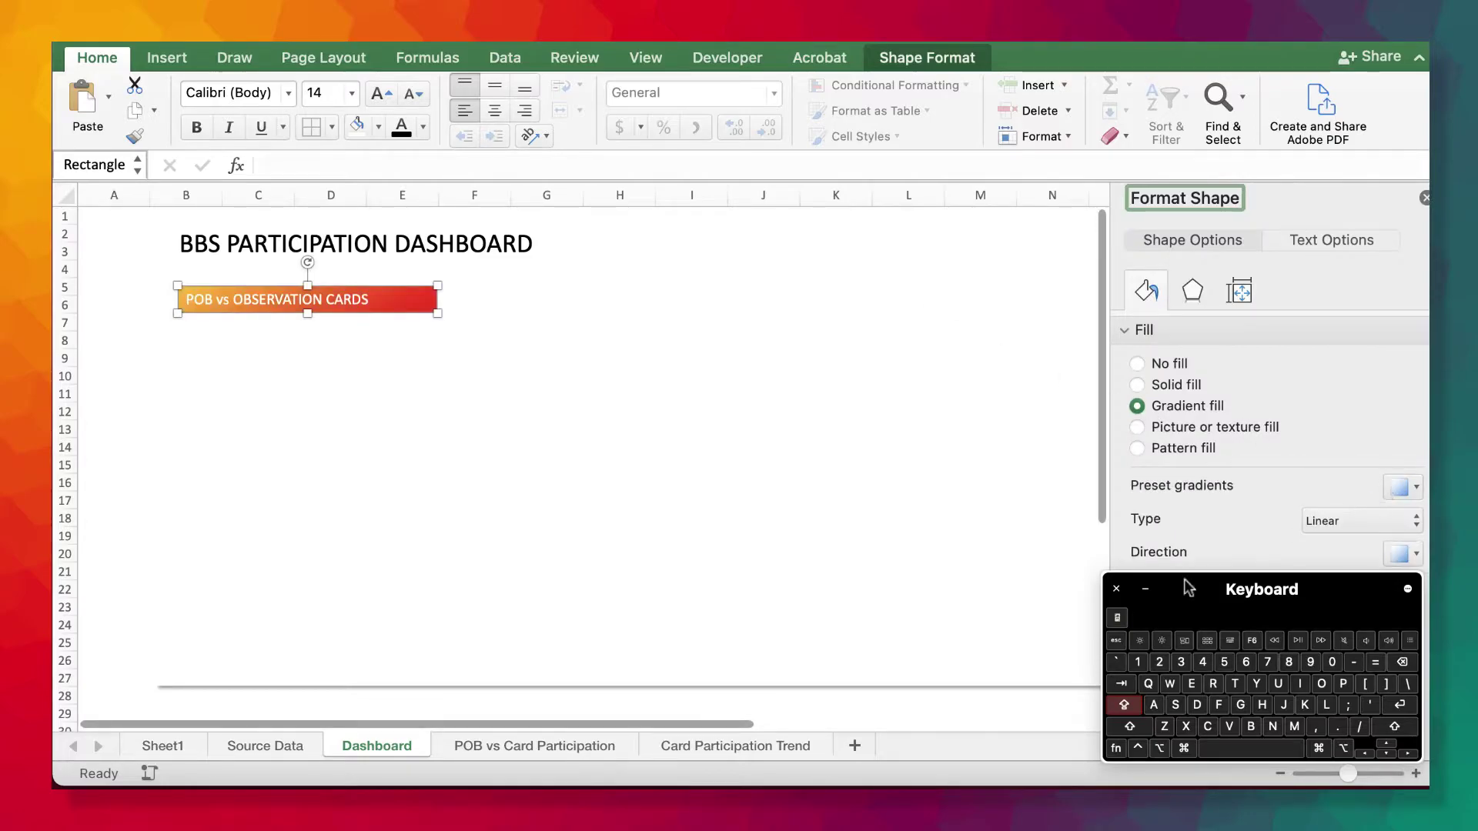
click(1145, 589)
click(1415, 487)
click(1252, 411)
drag(308, 313, 308, 311)
click(162, 745)
click(178, 250)
click(551, 518)
click(376, 746)
- Change the font of the POB vs OBSERVATION CARDS label text, entering And as the font name
triple_click(306, 300)
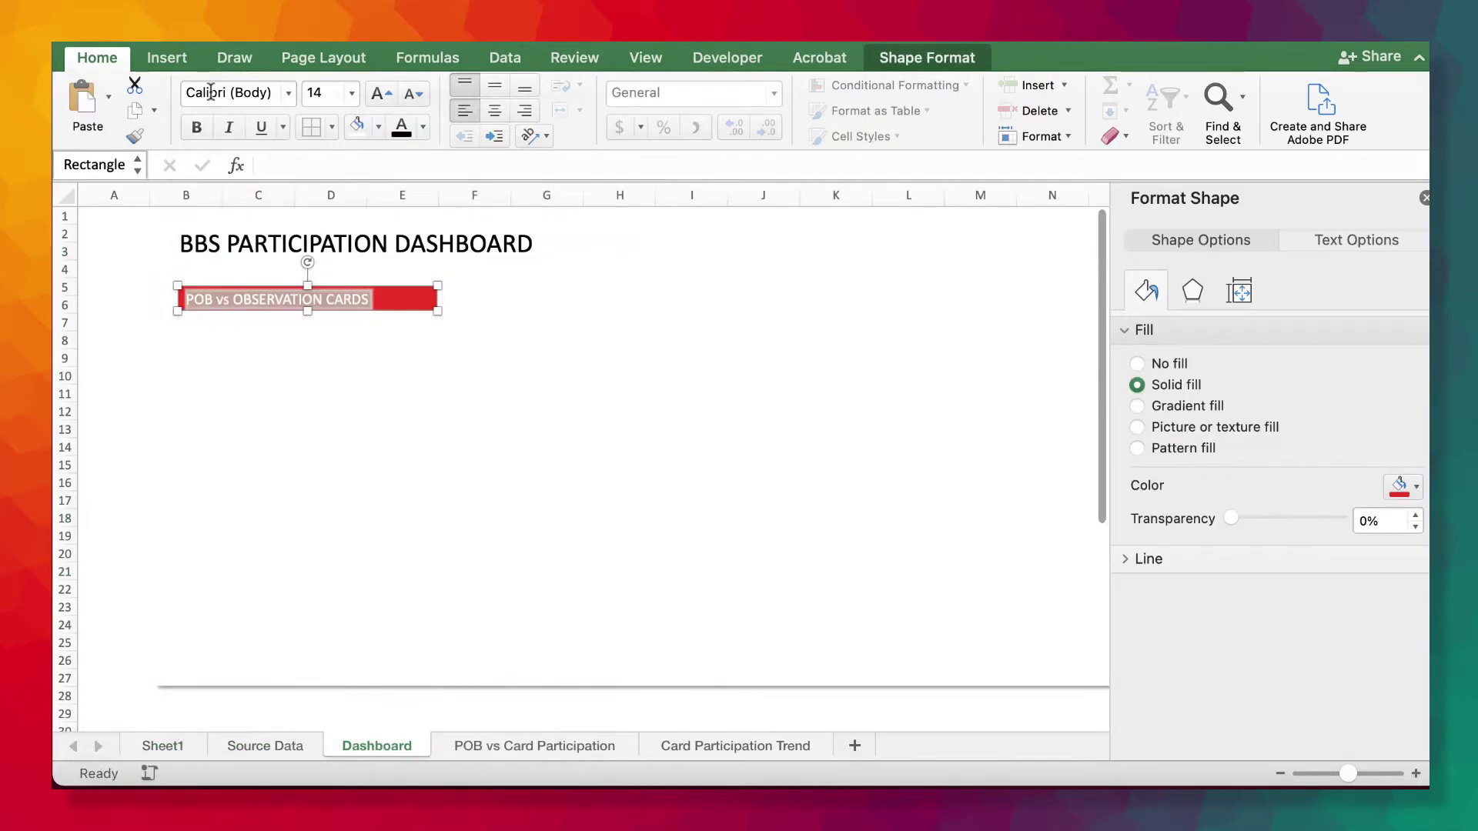
click(286, 93)
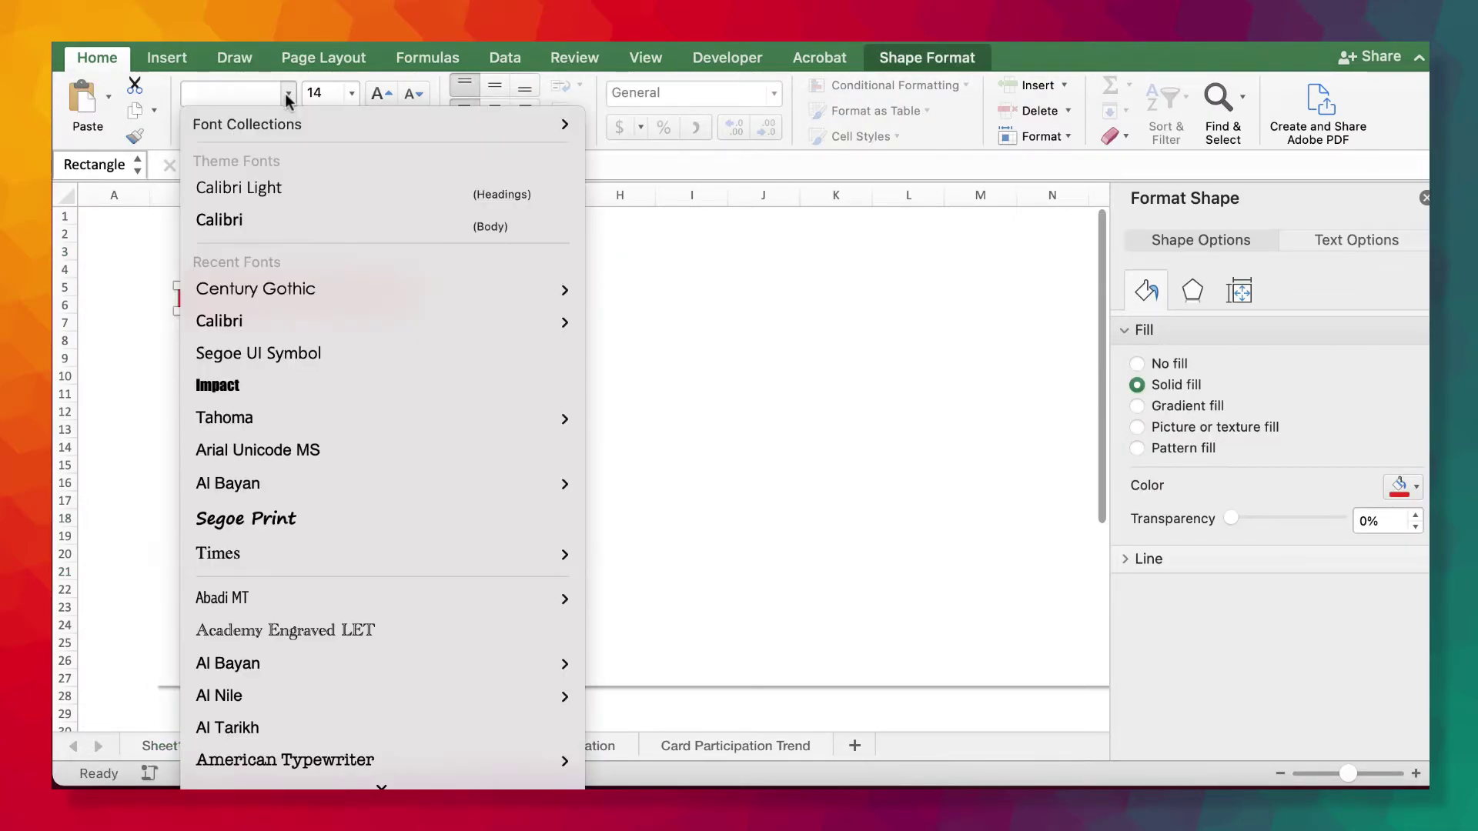
click(230, 92)
text(And)
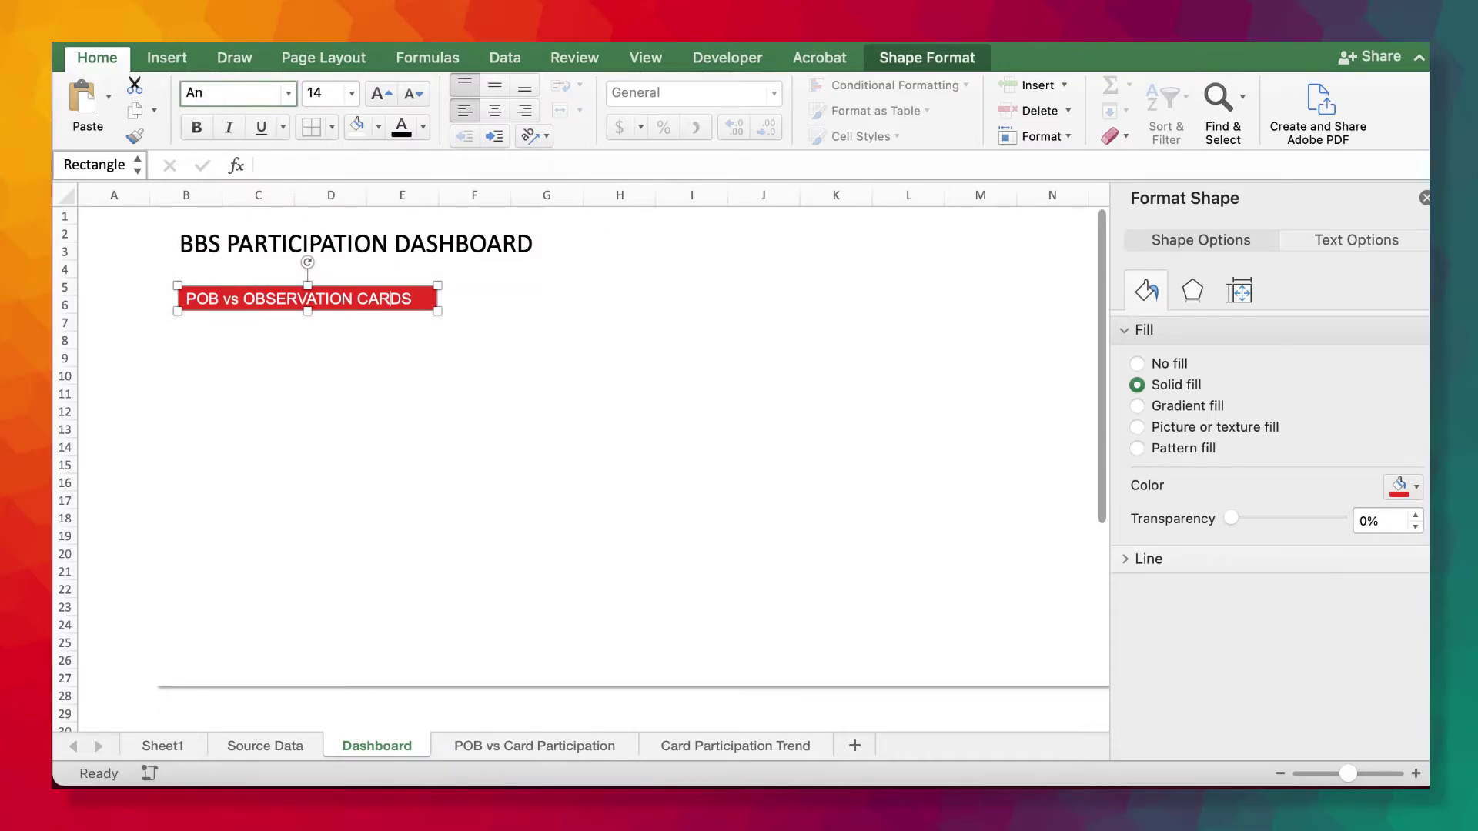
click(265, 745)
click(162, 746)
click(534, 746)
click(377, 746)
click(308, 303)
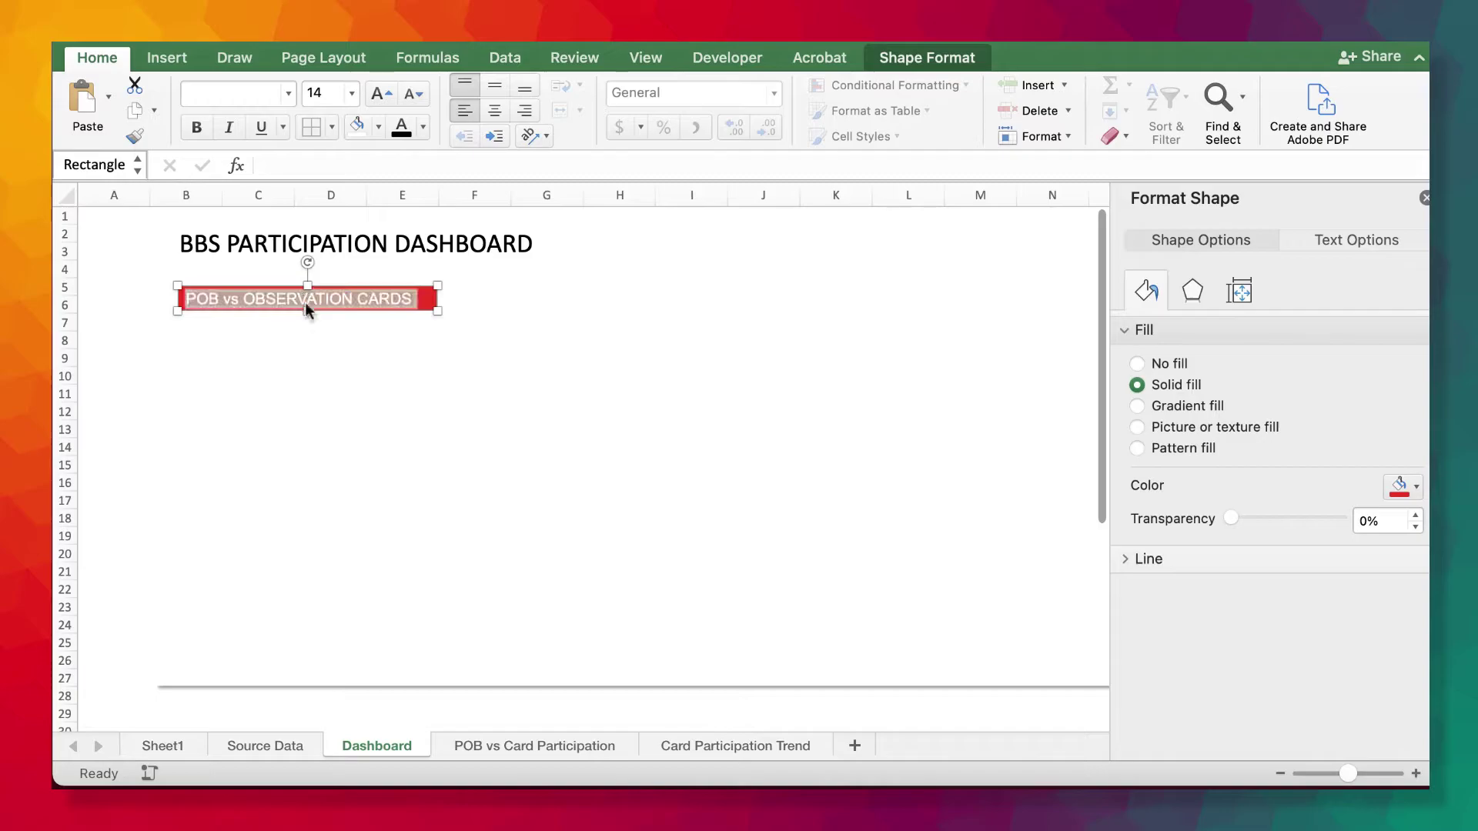
click(405, 447)
- Adjust the red label's height to about 0.33" and give it a shadow effect
click(352, 307)
drag(308, 311, 308, 313)
drag(283, 313, 284, 298)
click(926, 57)
click(498, 127)
click(719, 340)
click(663, 328)
- Copy the red label to row 15 as Card Participation Trend and retype the original as POB vs Observation Cards
drag(376, 296, 404, 478)
key(super+a)
key(BackSpace)
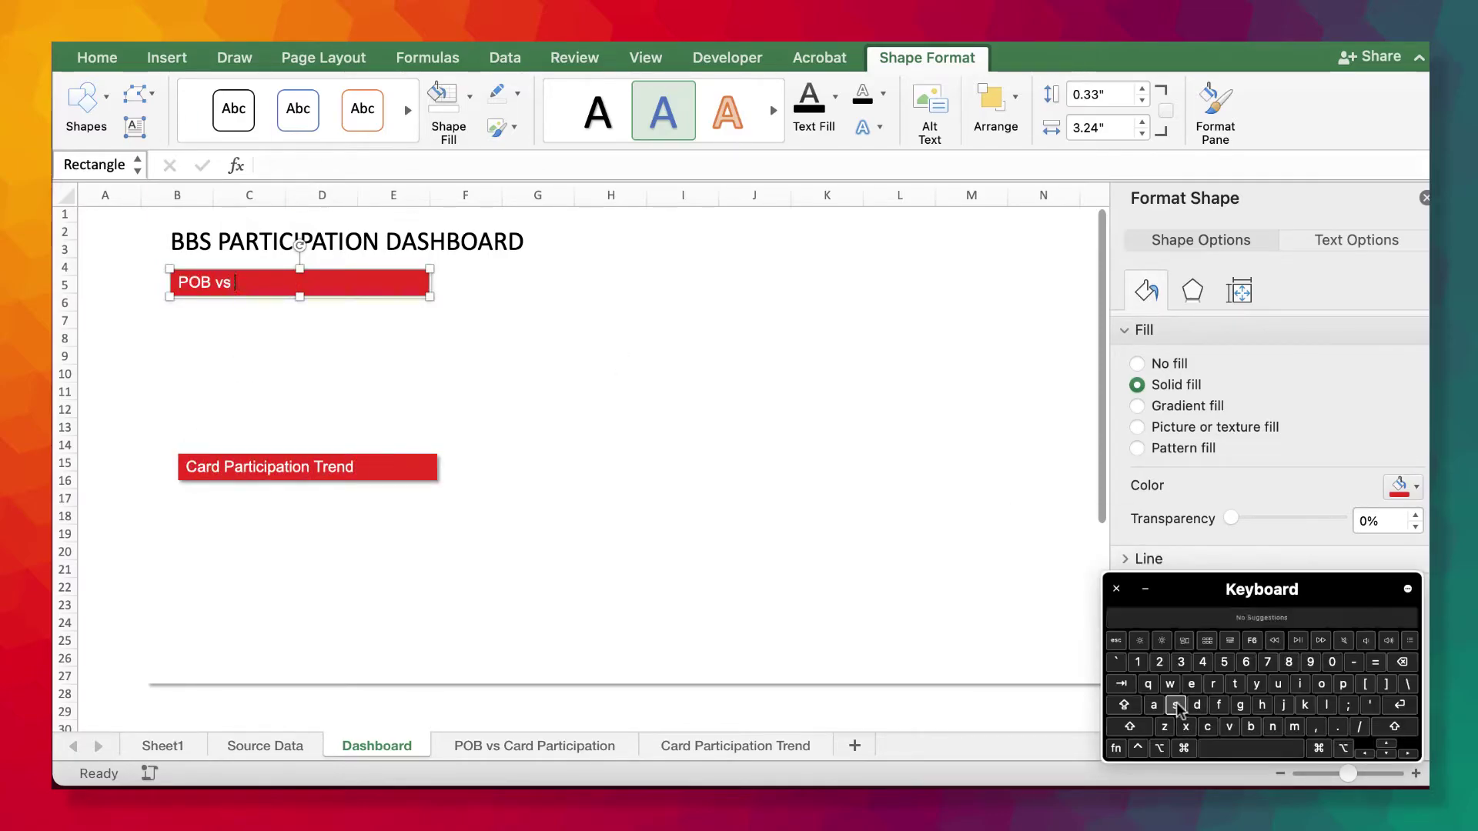
text(s Observation Cards)
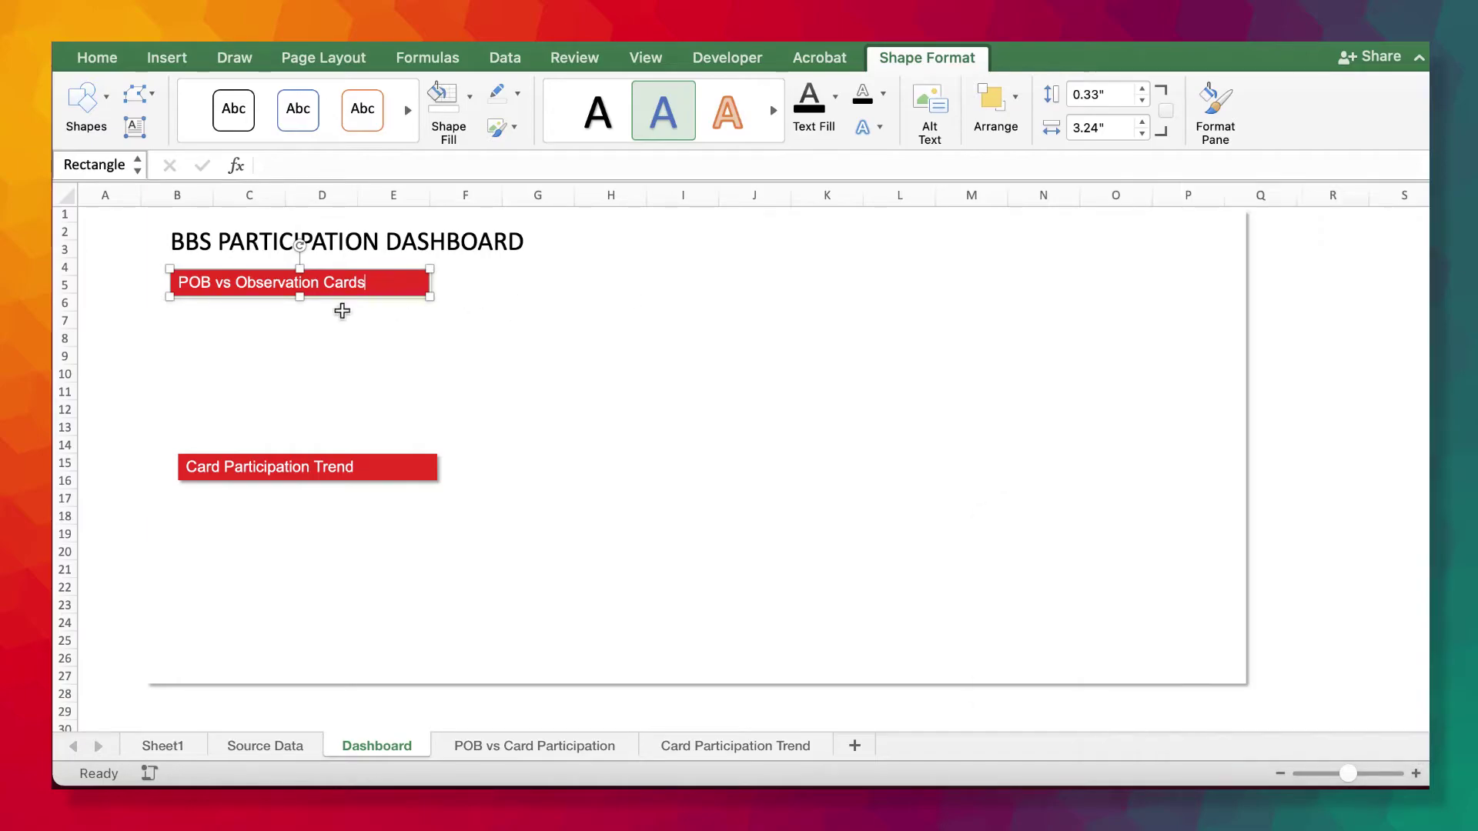
- Copy the red label to the area above columns K to M as Overall Particpation Rate and narrow it around its text
drag(365, 294, 1043, 269)
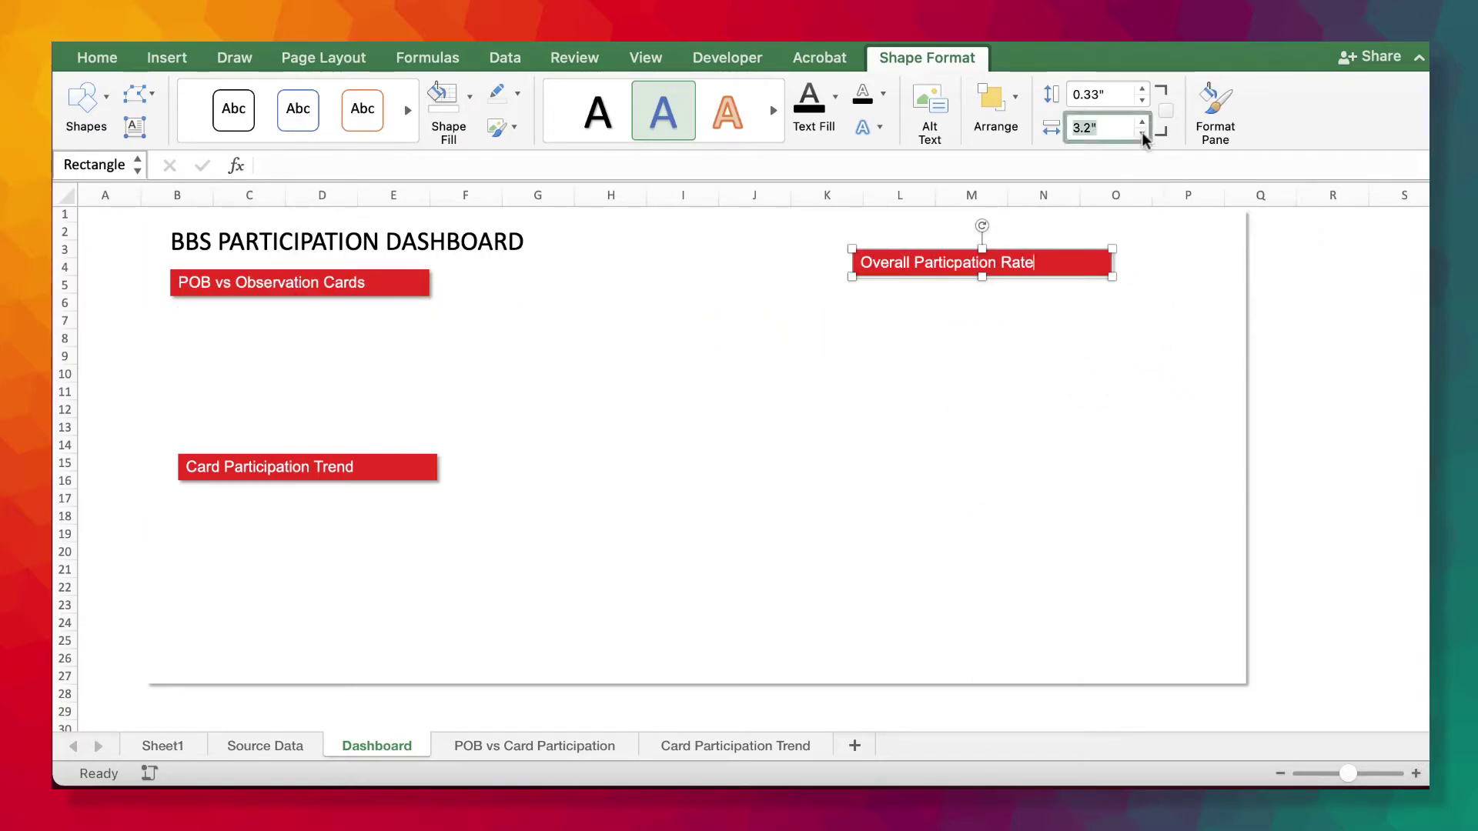
click(1318, 468)
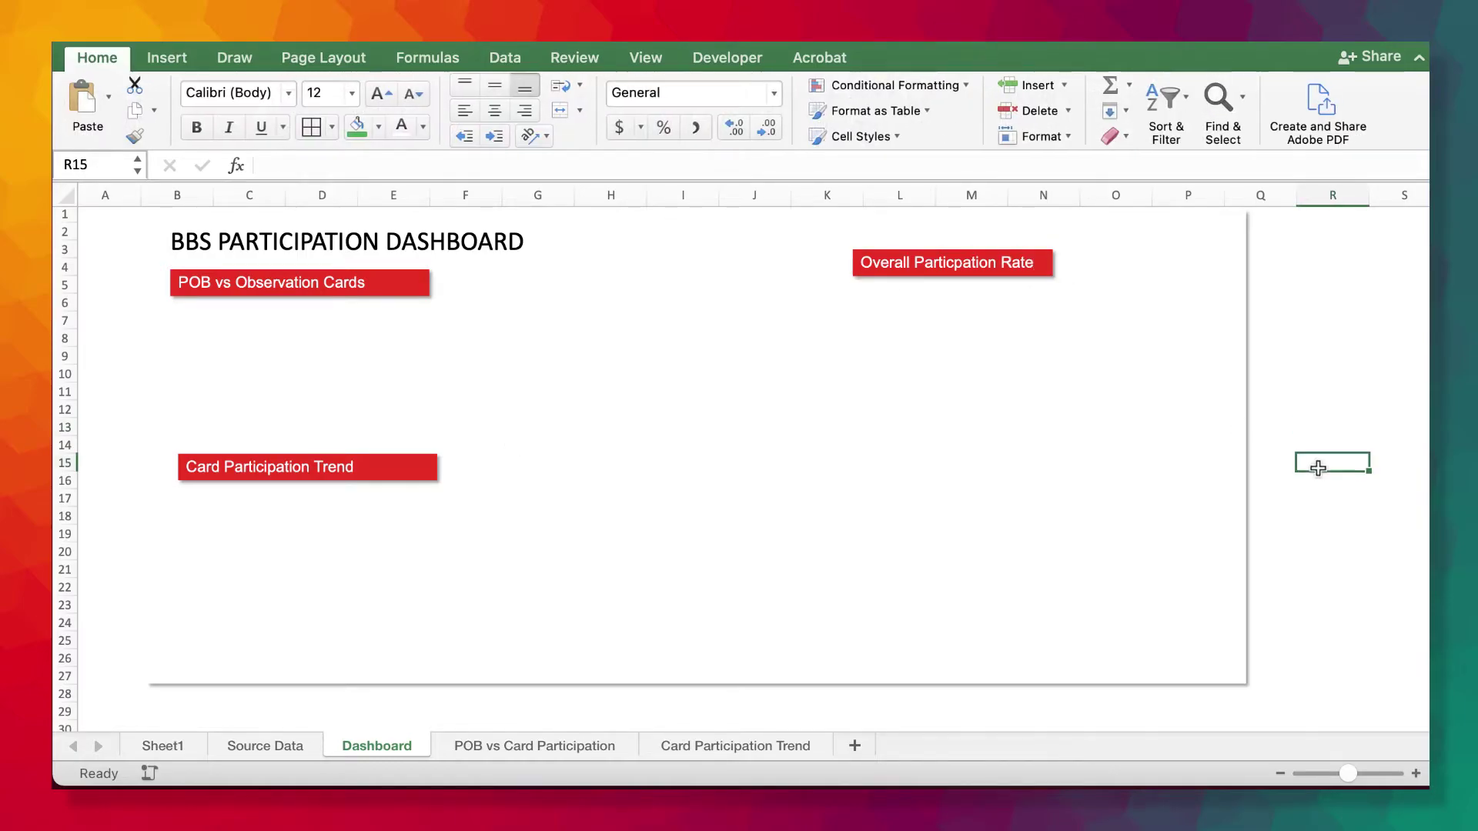
- Copy the POB vs Card chart onto the Dashboard and fit it beneath the POB vs Observation Cards label
click(544, 746)
key(super+c)
click(377, 747)
key(super+v)
drag(743, 585, 658, 419)
drag(428, 214, 391, 270)
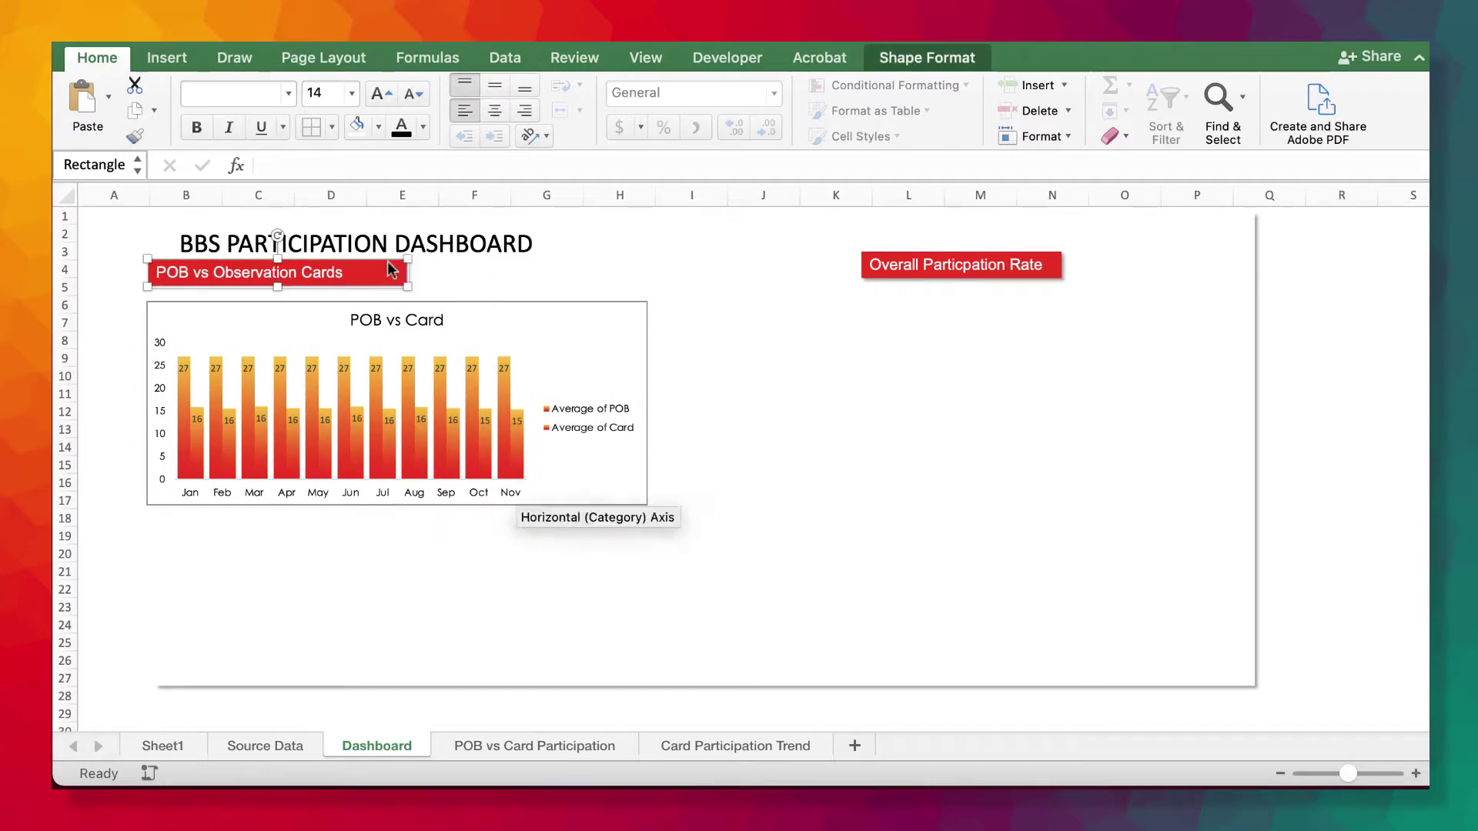
- Rearrange the POB vs Card chart and Card Participation Trend label, and extend the white background rectangle to about row 31
click(654, 659)
drag(704, 687, 704, 715)
drag(590, 488, 870, 485)
drag(283, 479, 234, 553)
click(581, 505)
drag(581, 508, 268, 502)
scroll(597, 561, down, 4)
click(597, 561)
drag(704, 567, 705, 600)
- Copy the Card Partication Trend area chart onto the Dashboard and place it beneath the Card Participation Trend label
click(708, 749)
click(646, 600)
key(super+c)
click(376, 745)
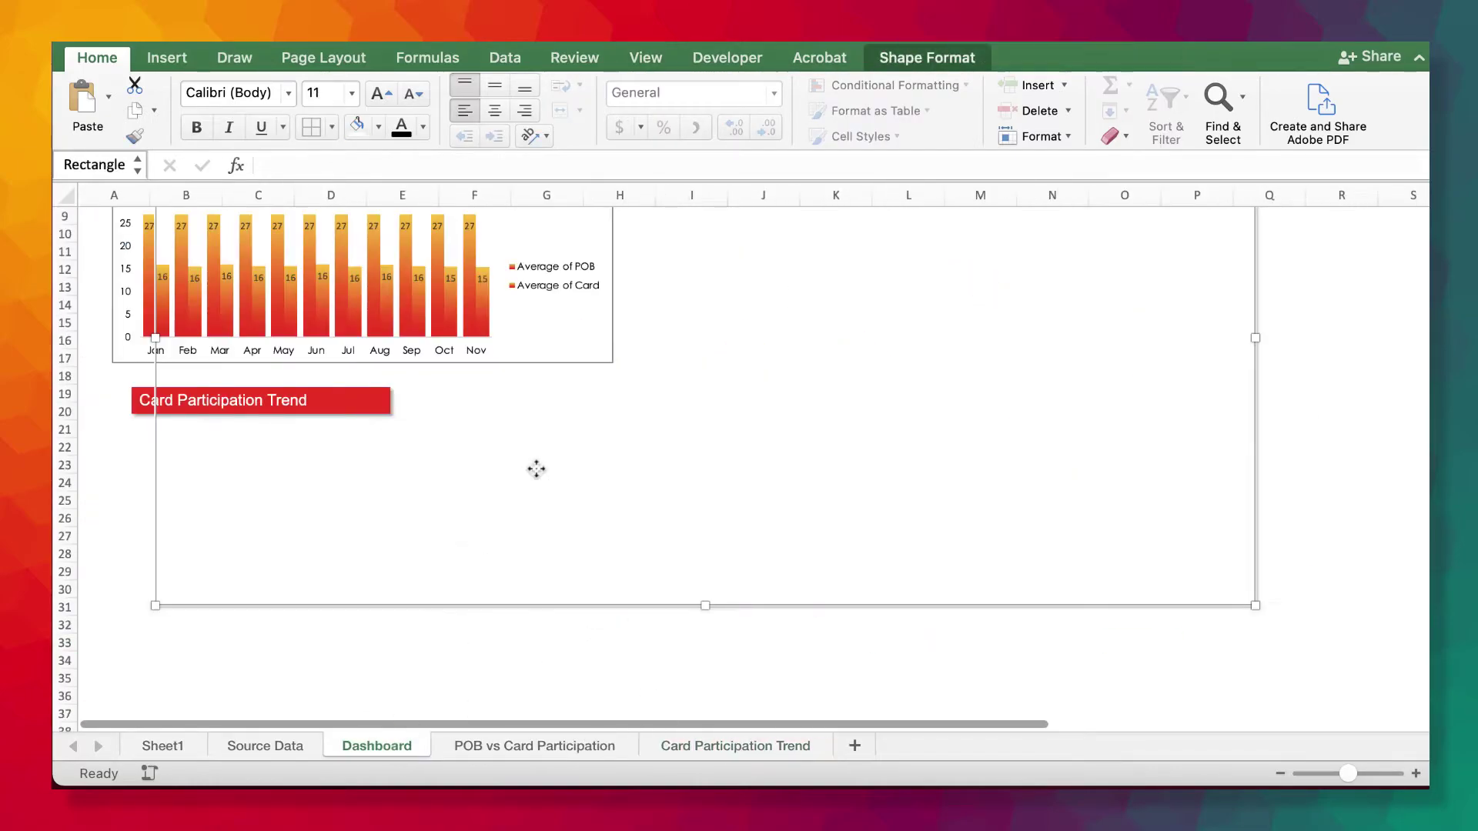
key(super+v)
drag(825, 212, 635, 300)
scroll(462, 431, down, 3)
drag(423, 473, 392, 655)
- Extend the white background rectangle further down to sit behind the whole area chart
scroll(518, 481, down, 5)
click(678, 438)
drag(704, 465, 696, 560)
- Collapse the ribbon and fit the area chart and its red label closely beneath the POB vs Card chart
scroll(686, 561, up, 5)
drag(604, 498, 600, 567)
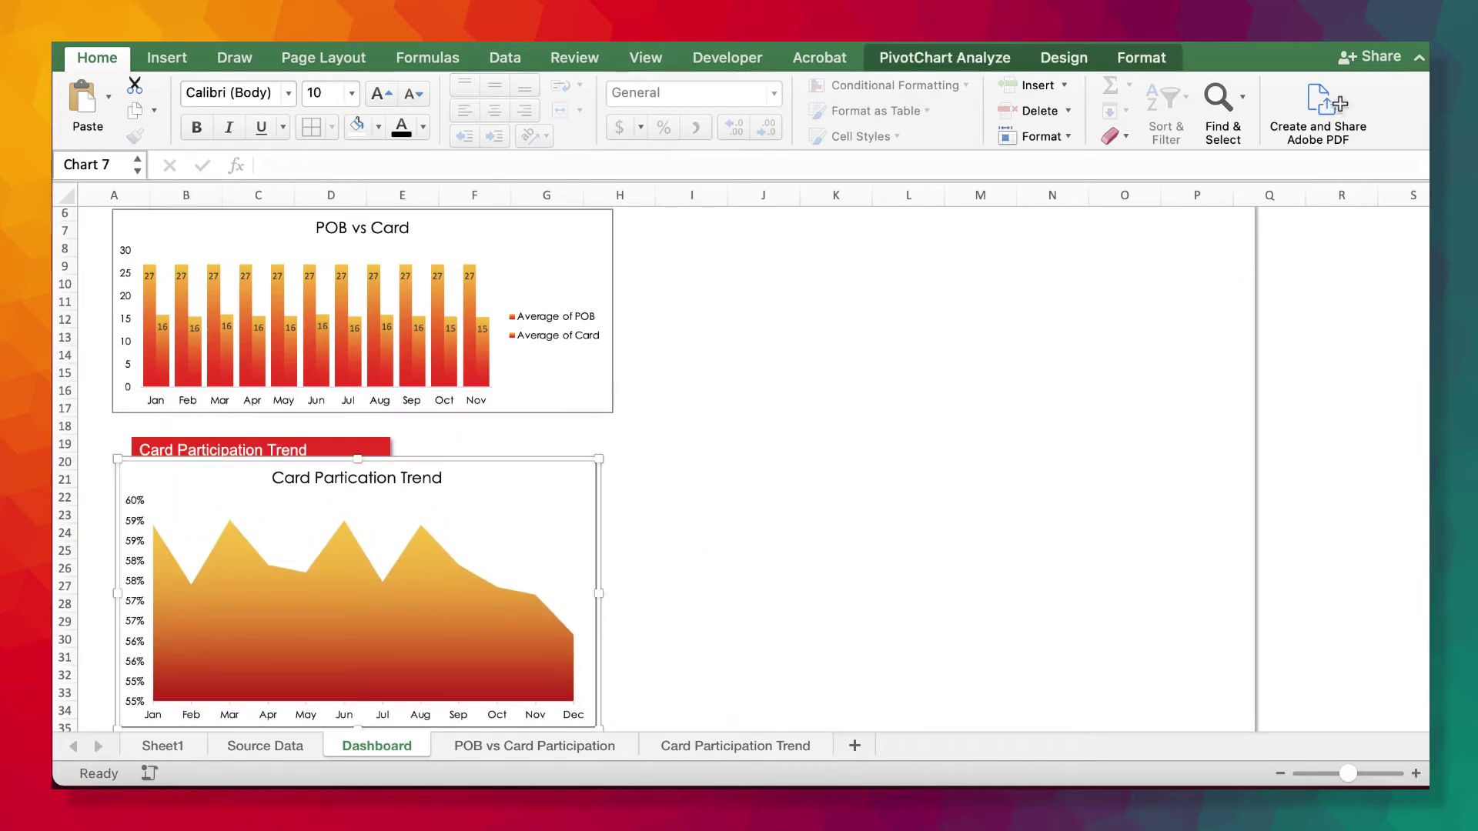
click(1419, 58)
scroll(1059, 323, up, 3)
drag(356, 454, 357, 440)
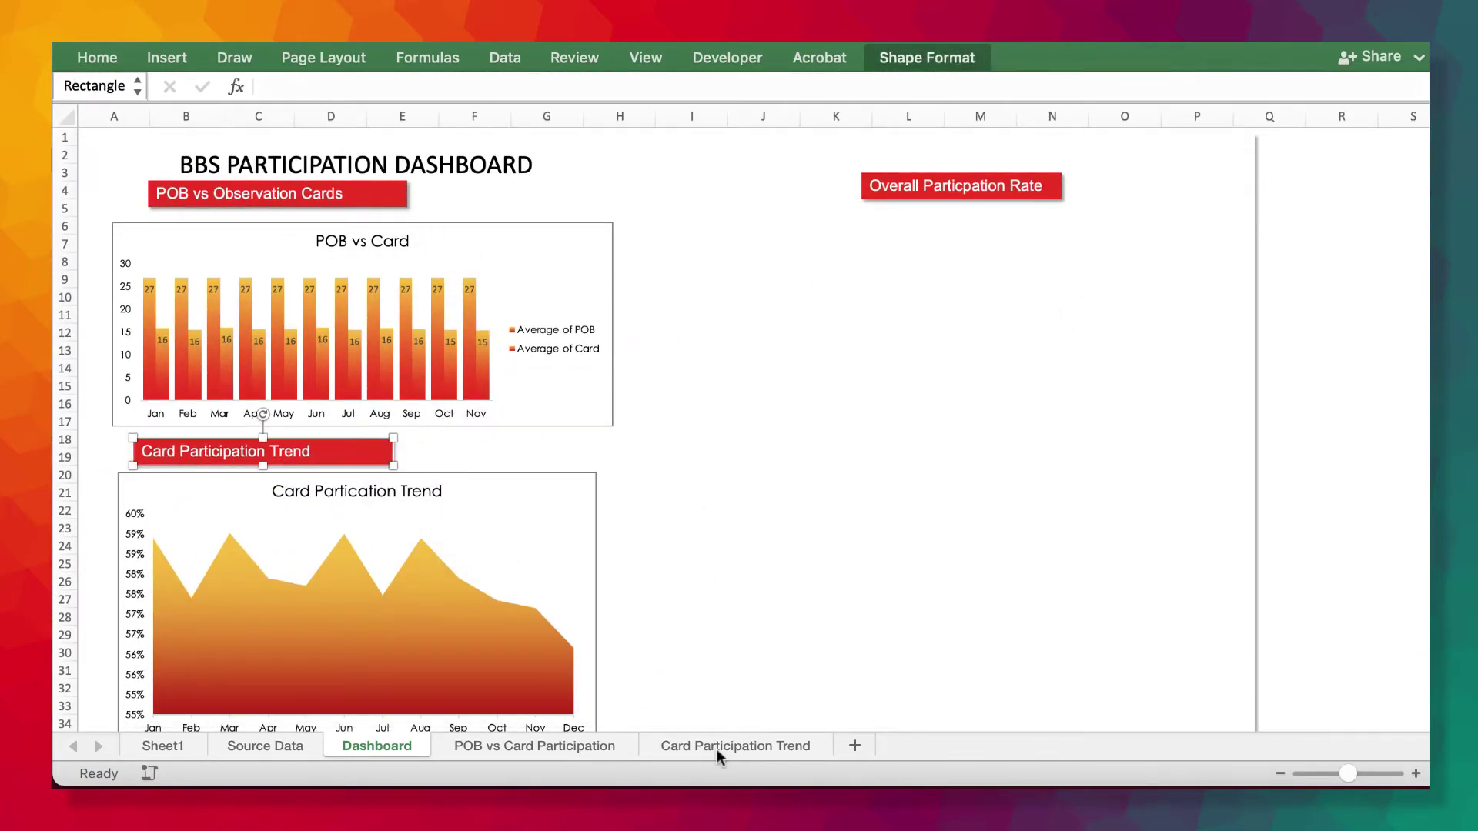
- Copy the participation doughnut from the Card Participation Trend sheet onto the Dashboard, below the Overall Particpation Rate label
click(717, 751)
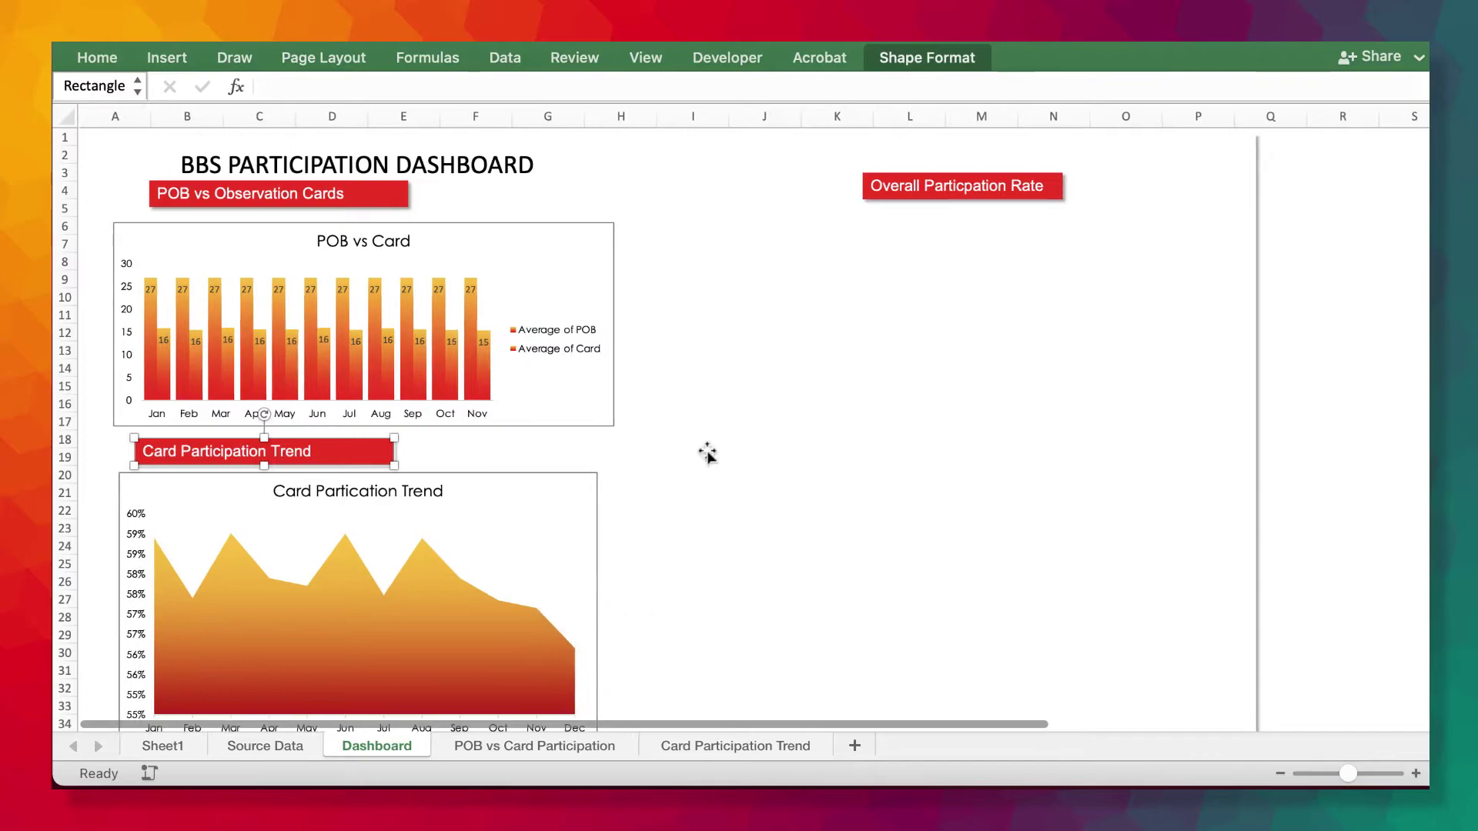
key(super+v)
drag(693, 409, 1193, 514)
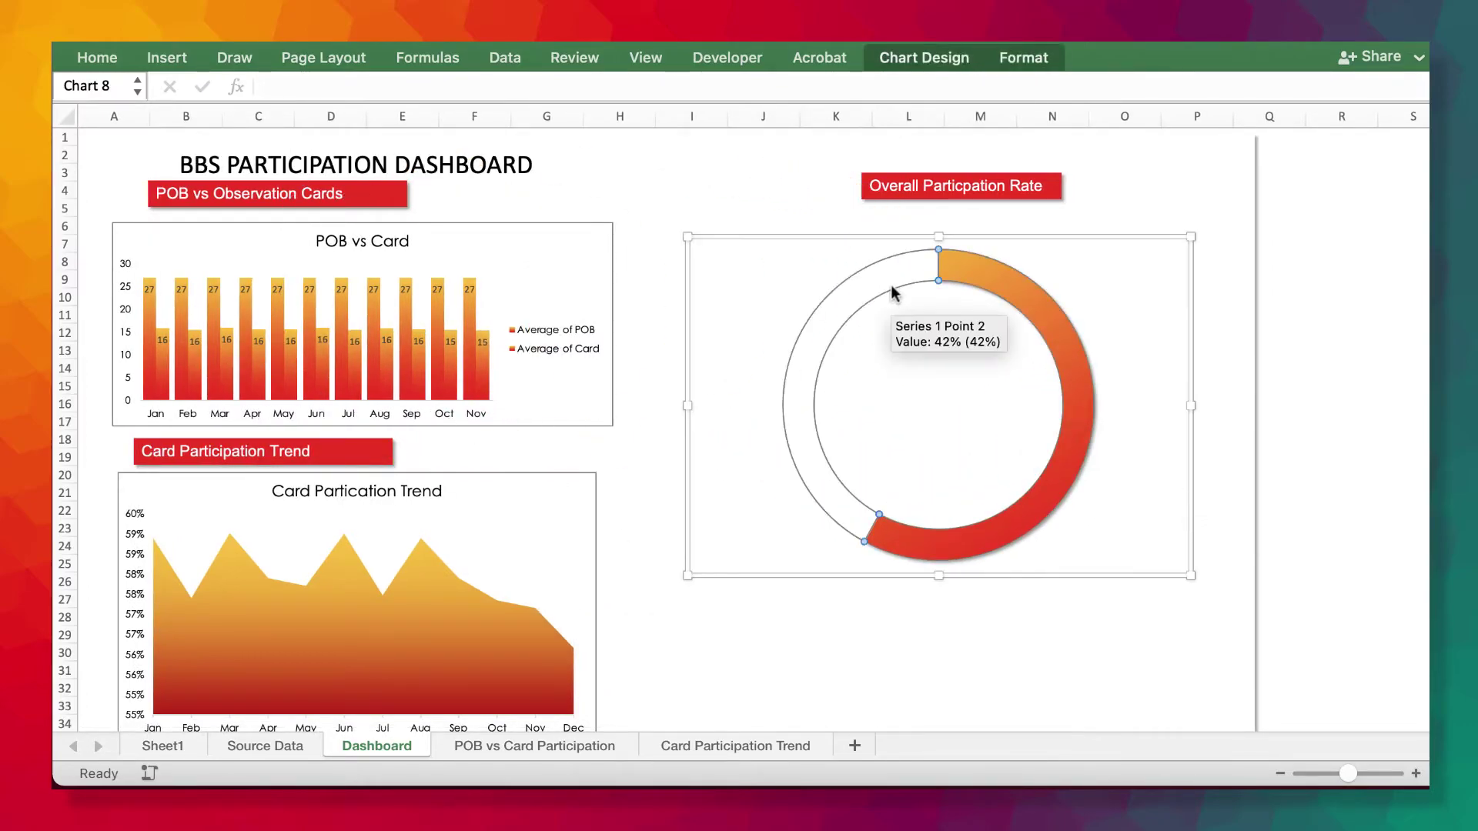
click(1044, 61)
click(1339, 308)
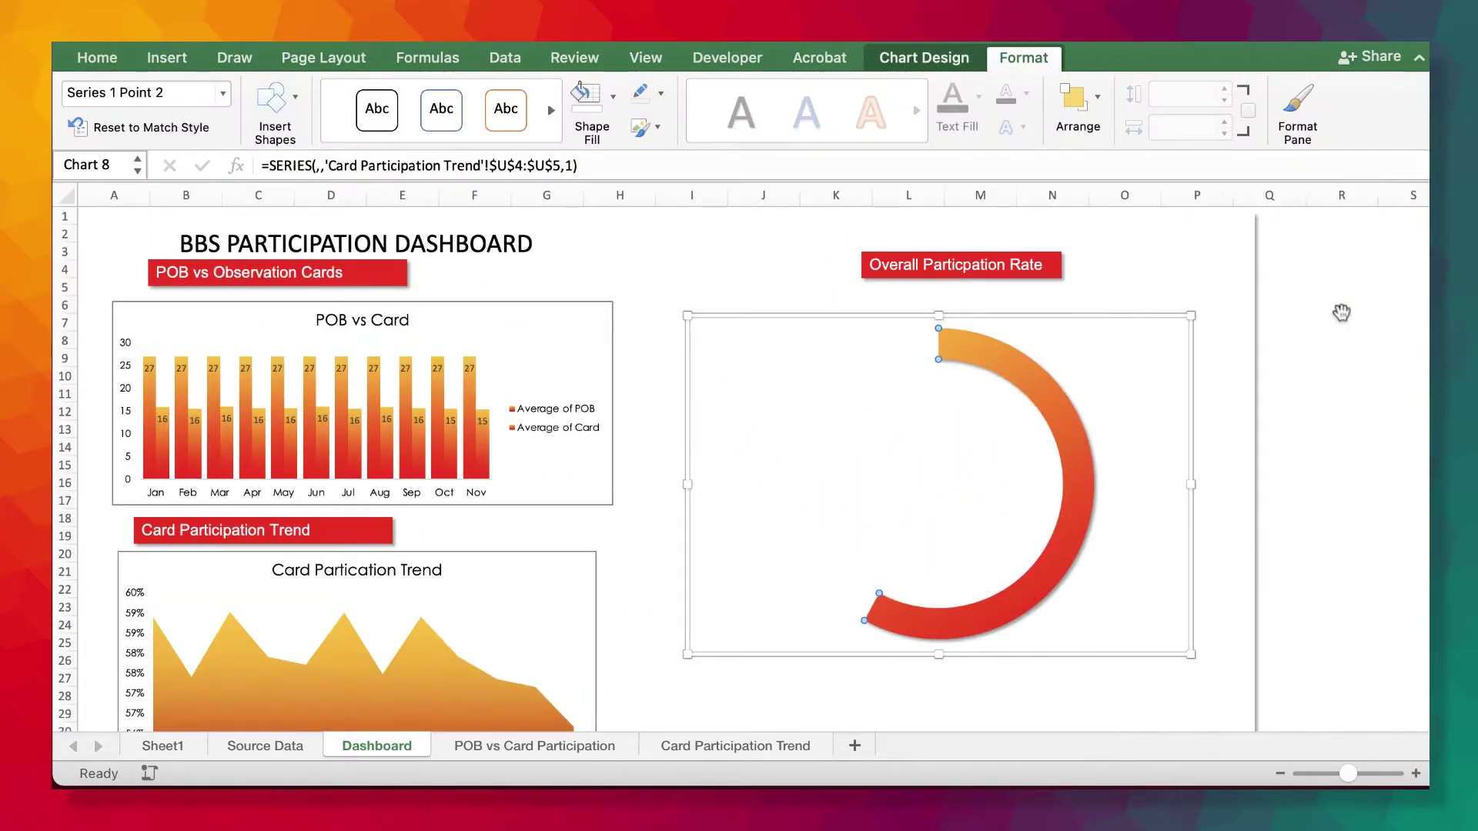
- Move the Overall Particpation Rate label to start at column I and shift the doughnut chart beneath it
drag(902, 269, 725, 279)
click(1086, 422)
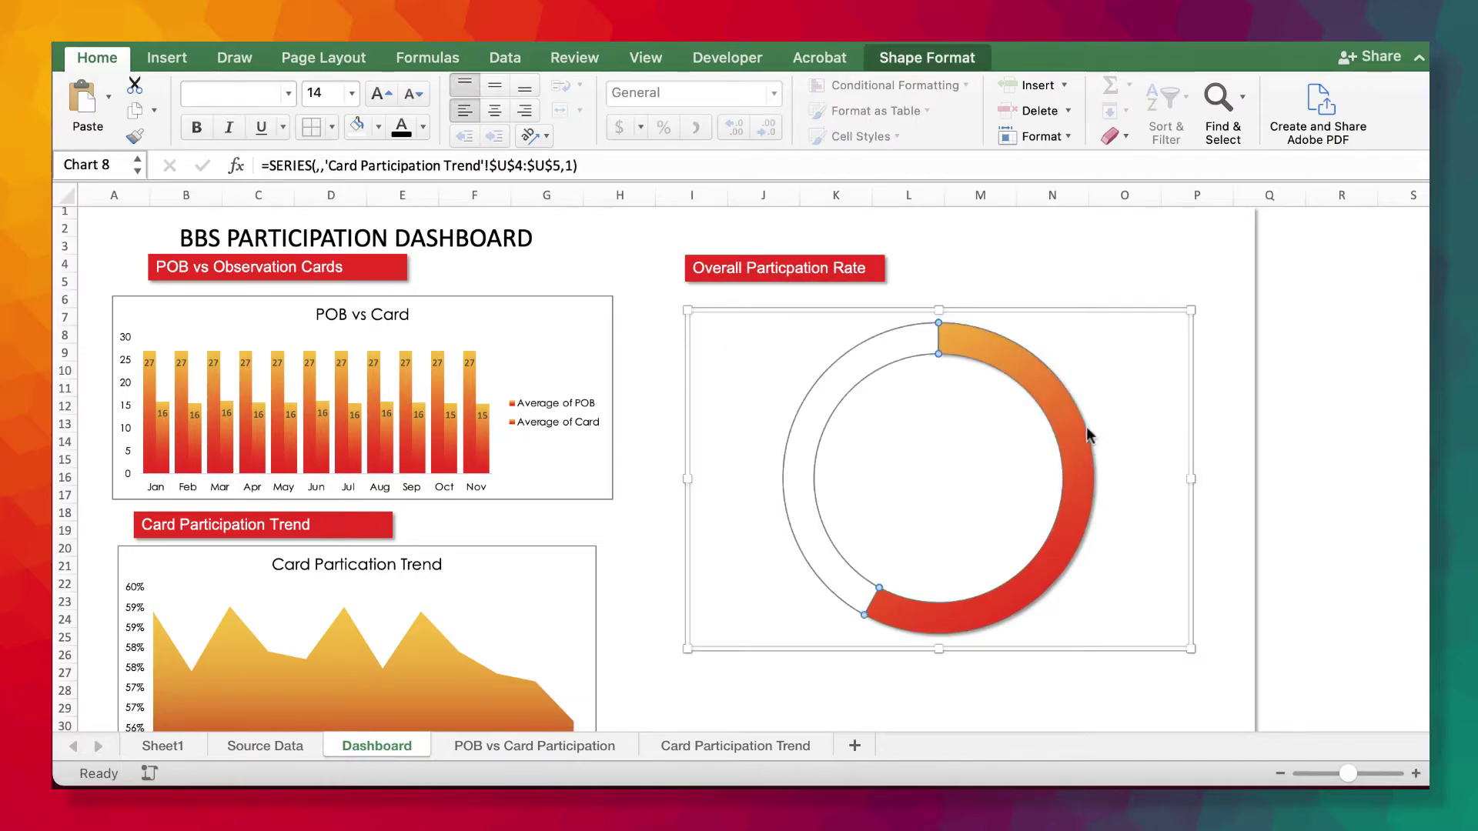
drag(1171, 435, 1102, 438)
- Copy the Date slicer from the POB vs Card Participation sheet and place it beside the doughnut on the Dashboard
click(535, 746)
click(1211, 266)
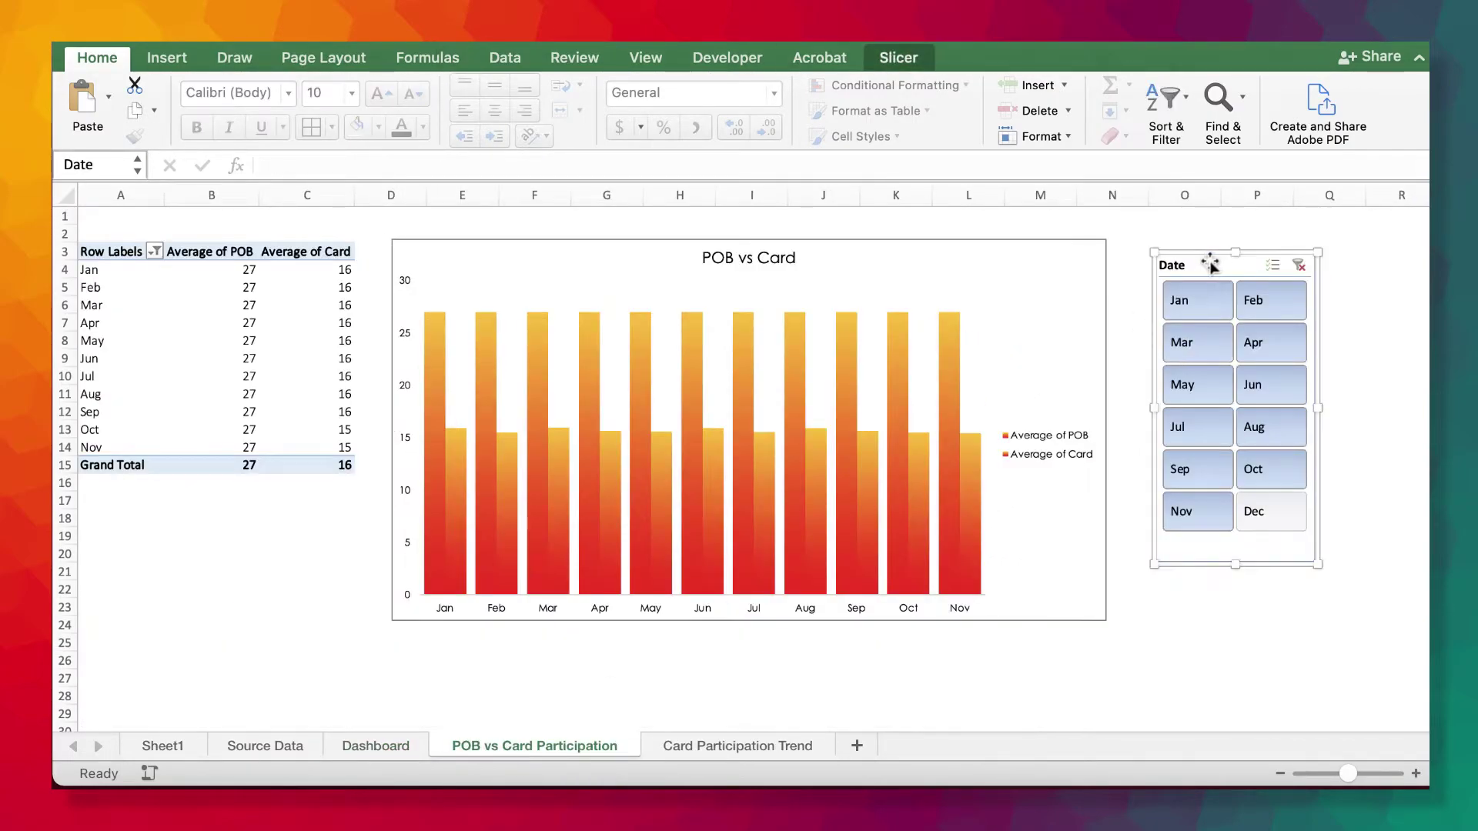
key(cmd+c)
click(376, 745)
key(cmd+v)
drag(198, 224, 1033, 289)
- Connect the Dashboard's Date slicer to both PivotTable1 and PivotTable2
click(1419, 58)
right_click(1049, 205)
click(1108, 347)
click(518, 267)
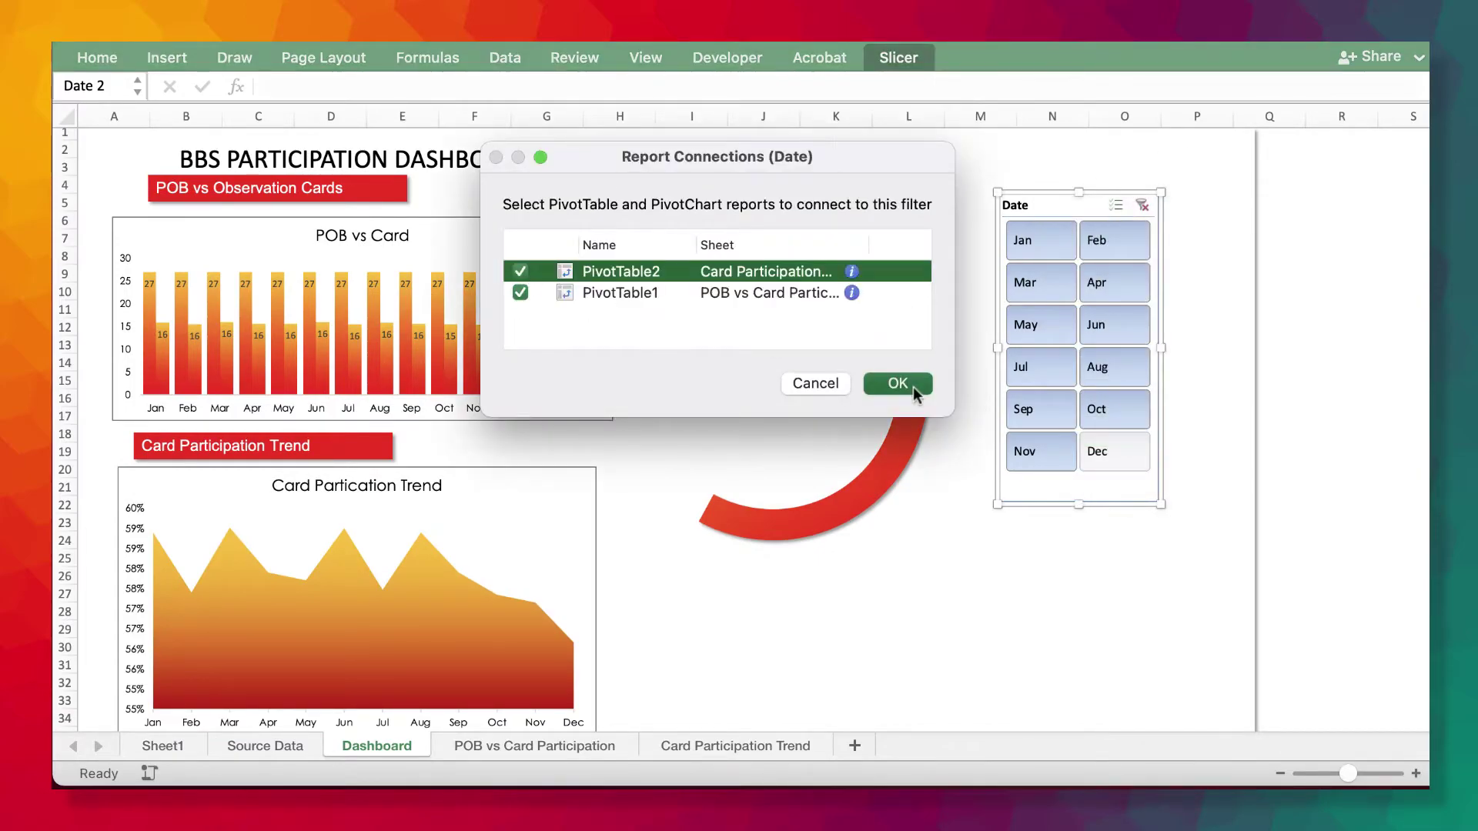
click(893, 383)
- Filter the Date slicer to Jan and extend the selection to all months through Dec
click(1035, 243)
drag(1034, 244, 1101, 442)
- Set the height of both the POB vs Card and Card Partication Trend charts to 2"
click(518, 413)
shift+click(543, 506)
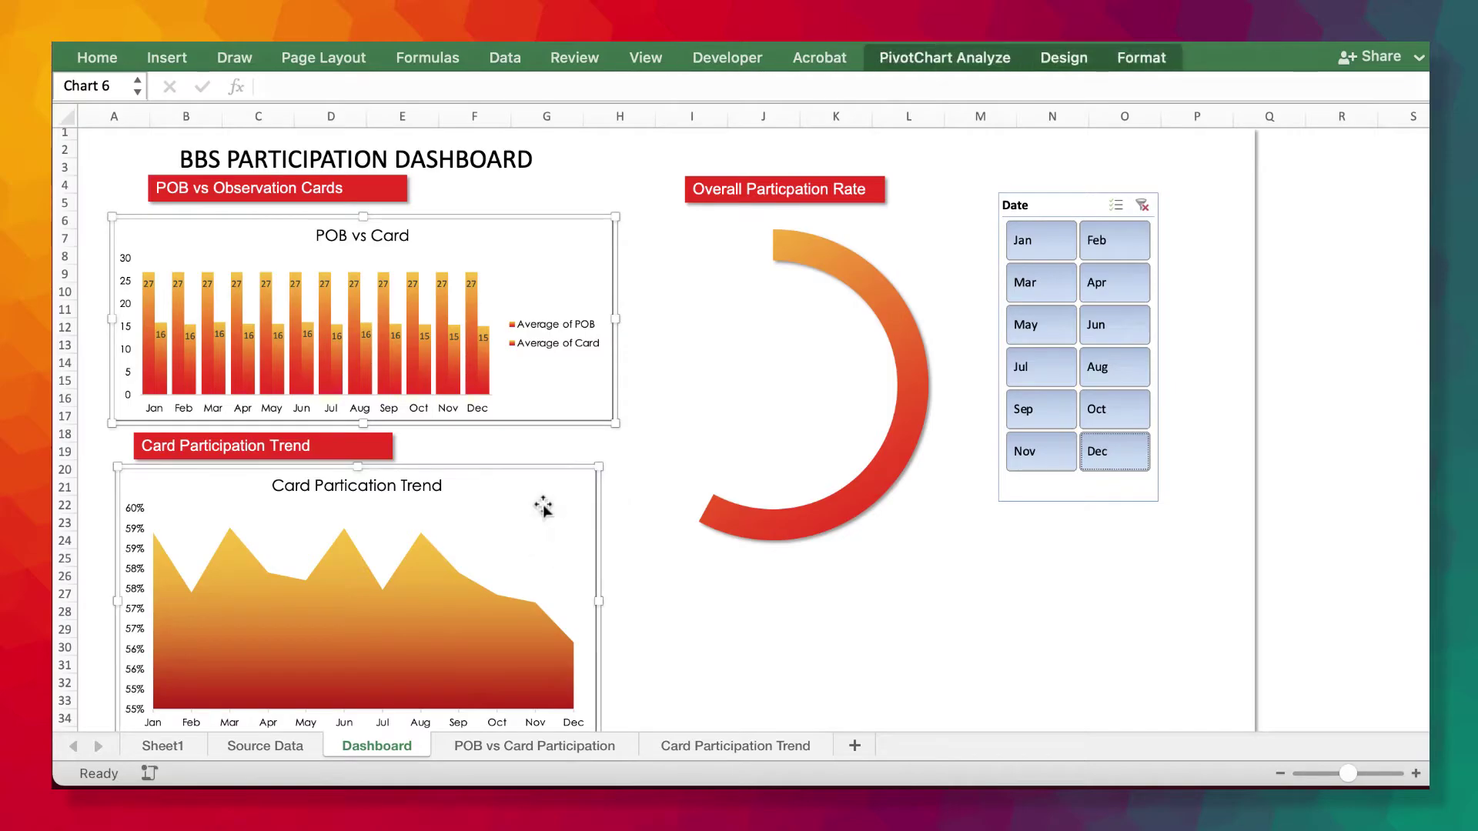
click(926, 58)
click(1144, 88)
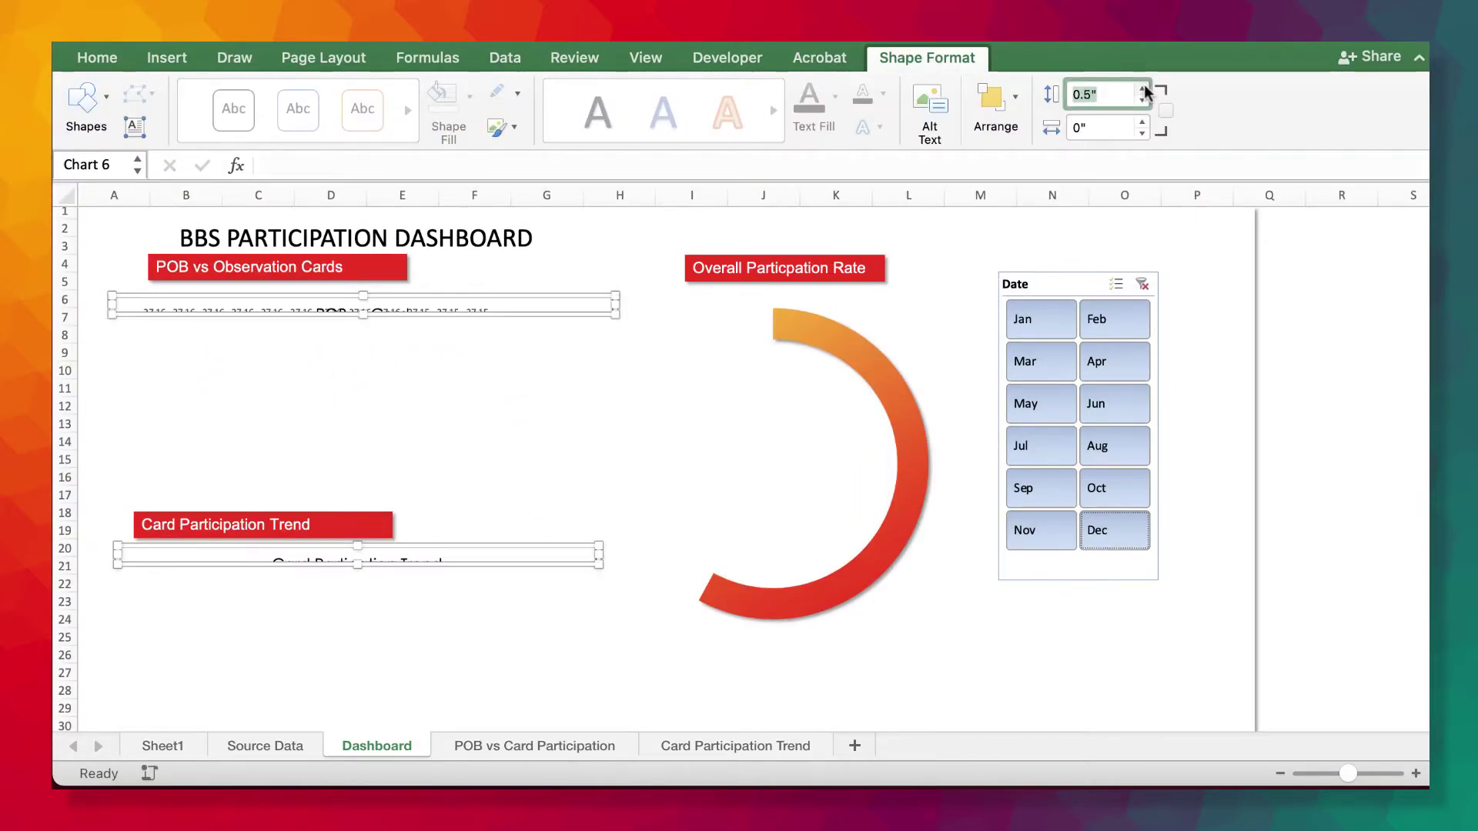
click(1143, 89)
click(1143, 89)
click(1142, 89)
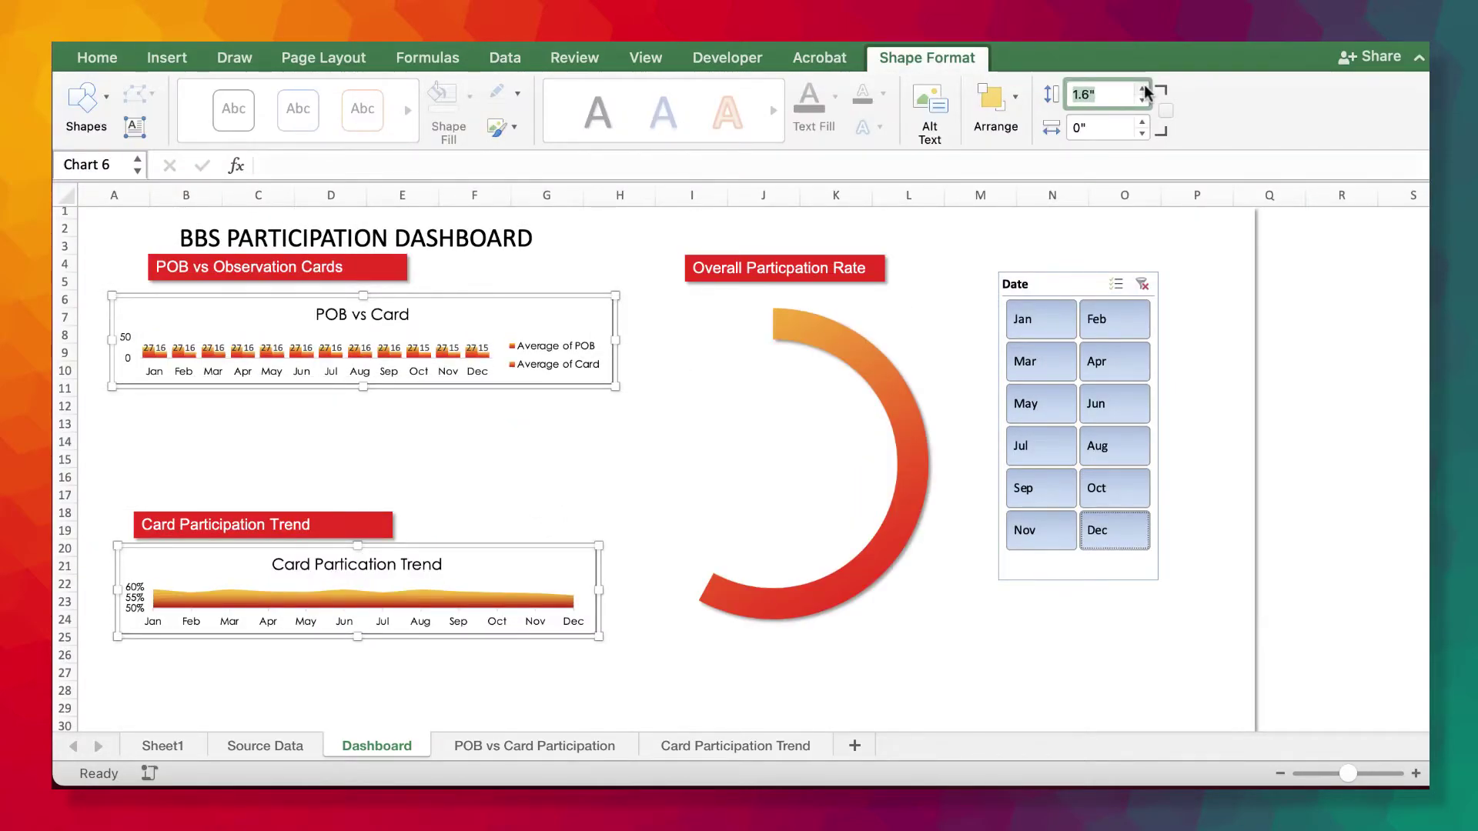
click(1143, 88)
click(1143, 88)
click(1143, 89)
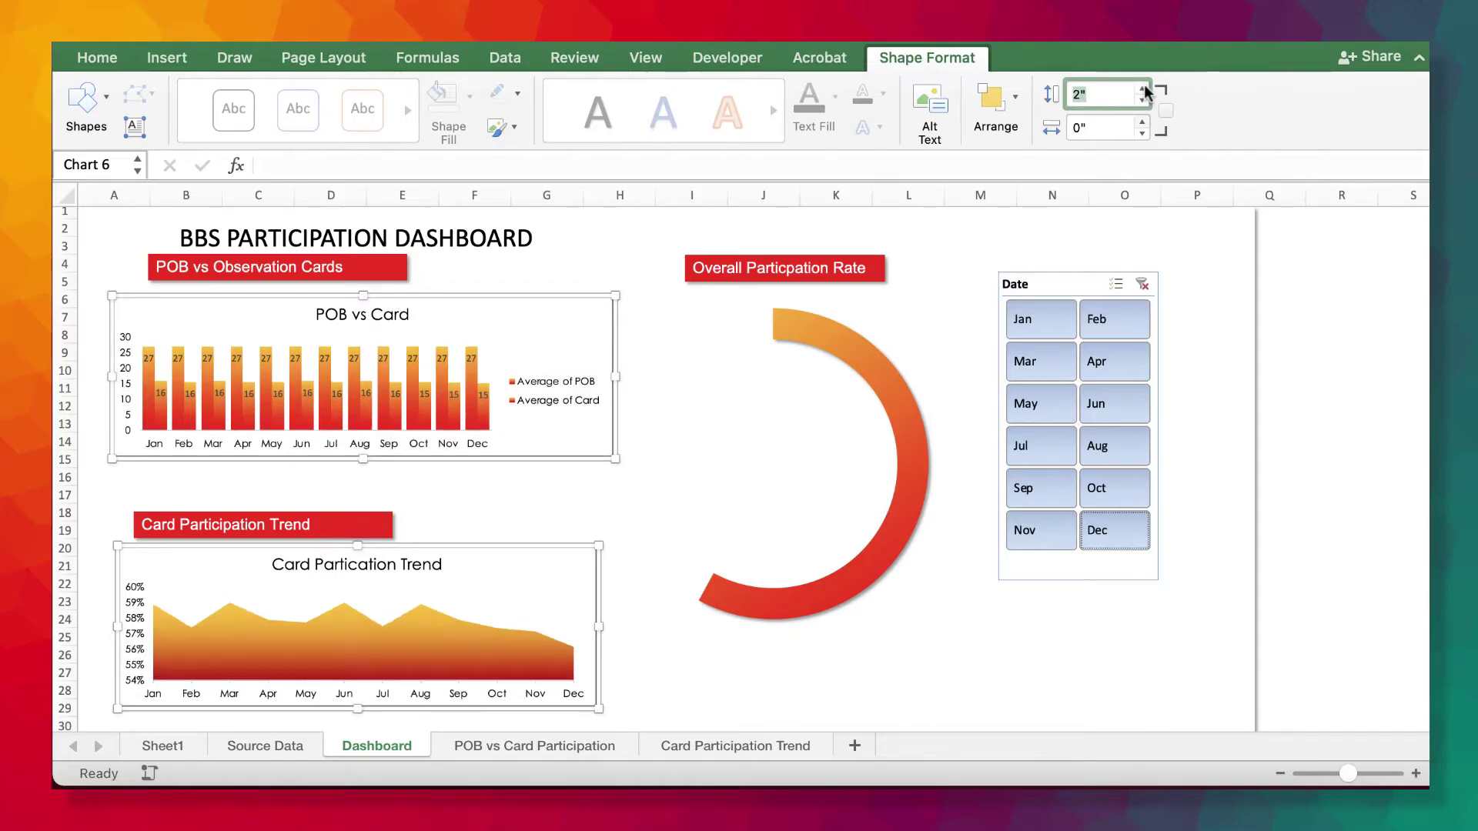
- Set the width of both selected charts to 5.1"
click(1144, 122)
click(1143, 122)
click(1144, 123)
click(1144, 123)
click(1144, 123)
click(1143, 122)
click(1143, 122)
click(1144, 123)
click(1144, 122)
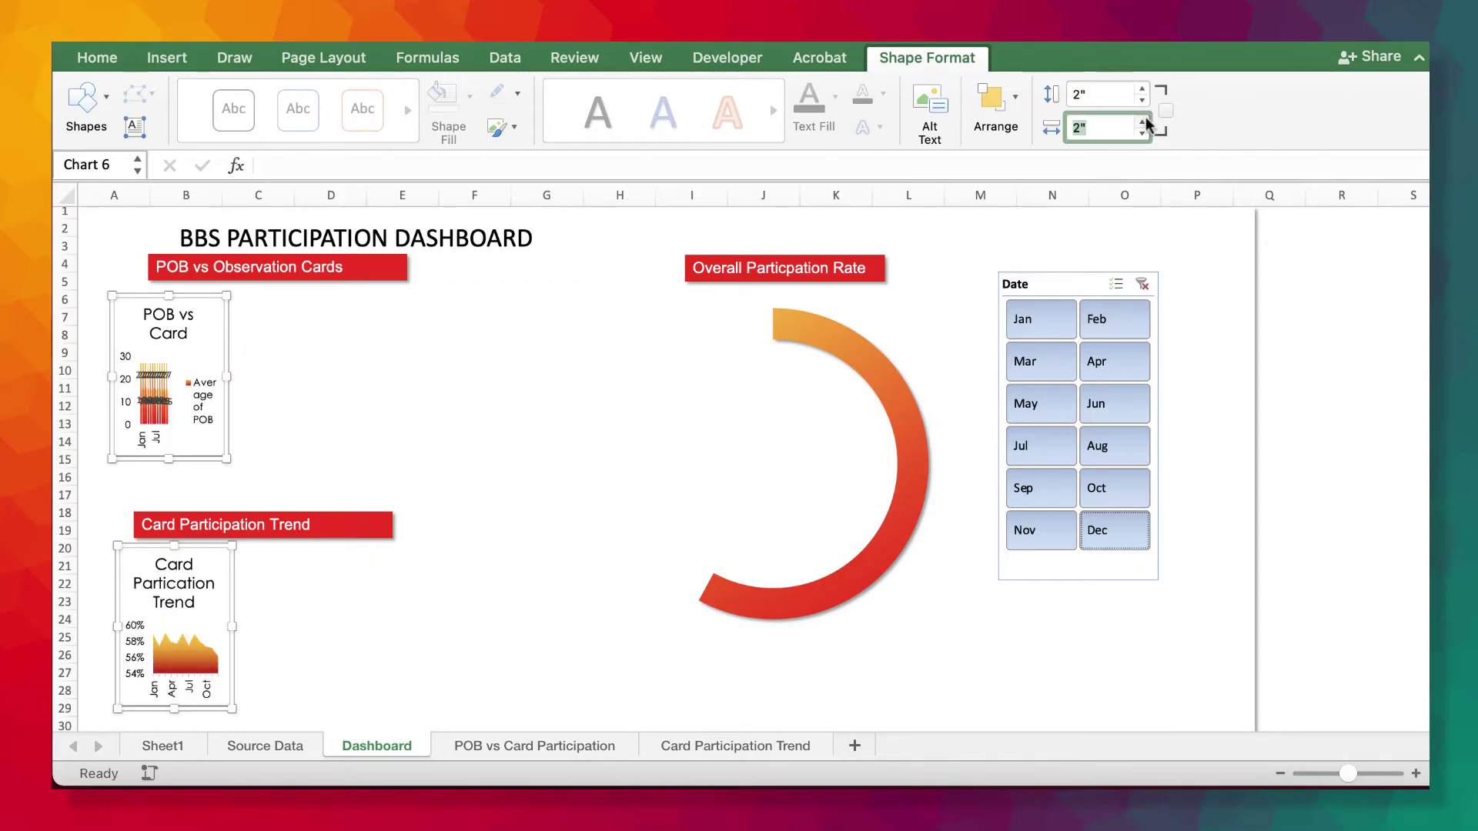
click(1144, 122)
click(1143, 122)
click(1144, 122)
click(1144, 122)
click(1143, 122)
click(1143, 122)
click(1143, 122)
click(1144, 123)
click(1144, 122)
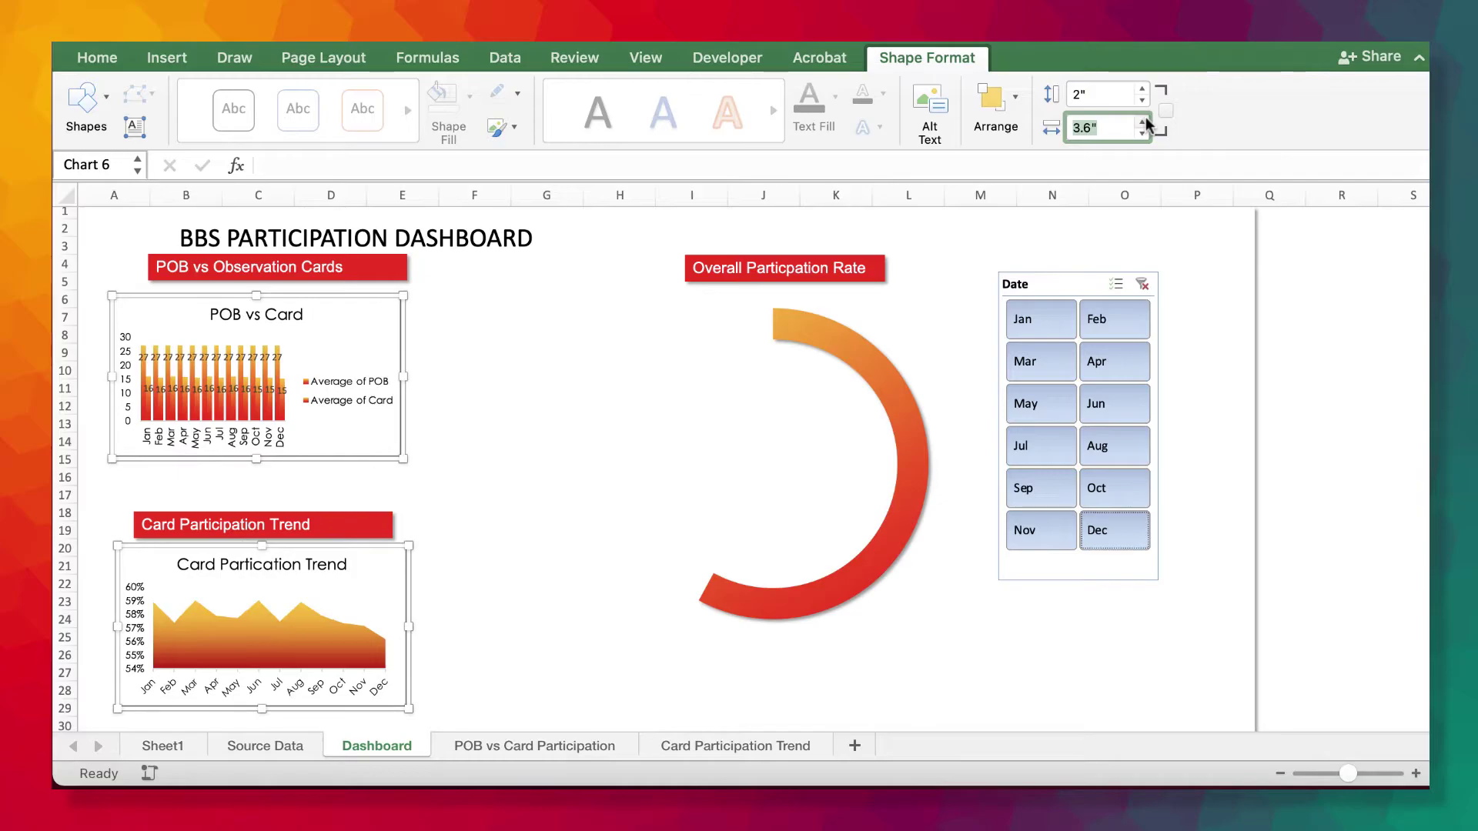
click(1144, 122)
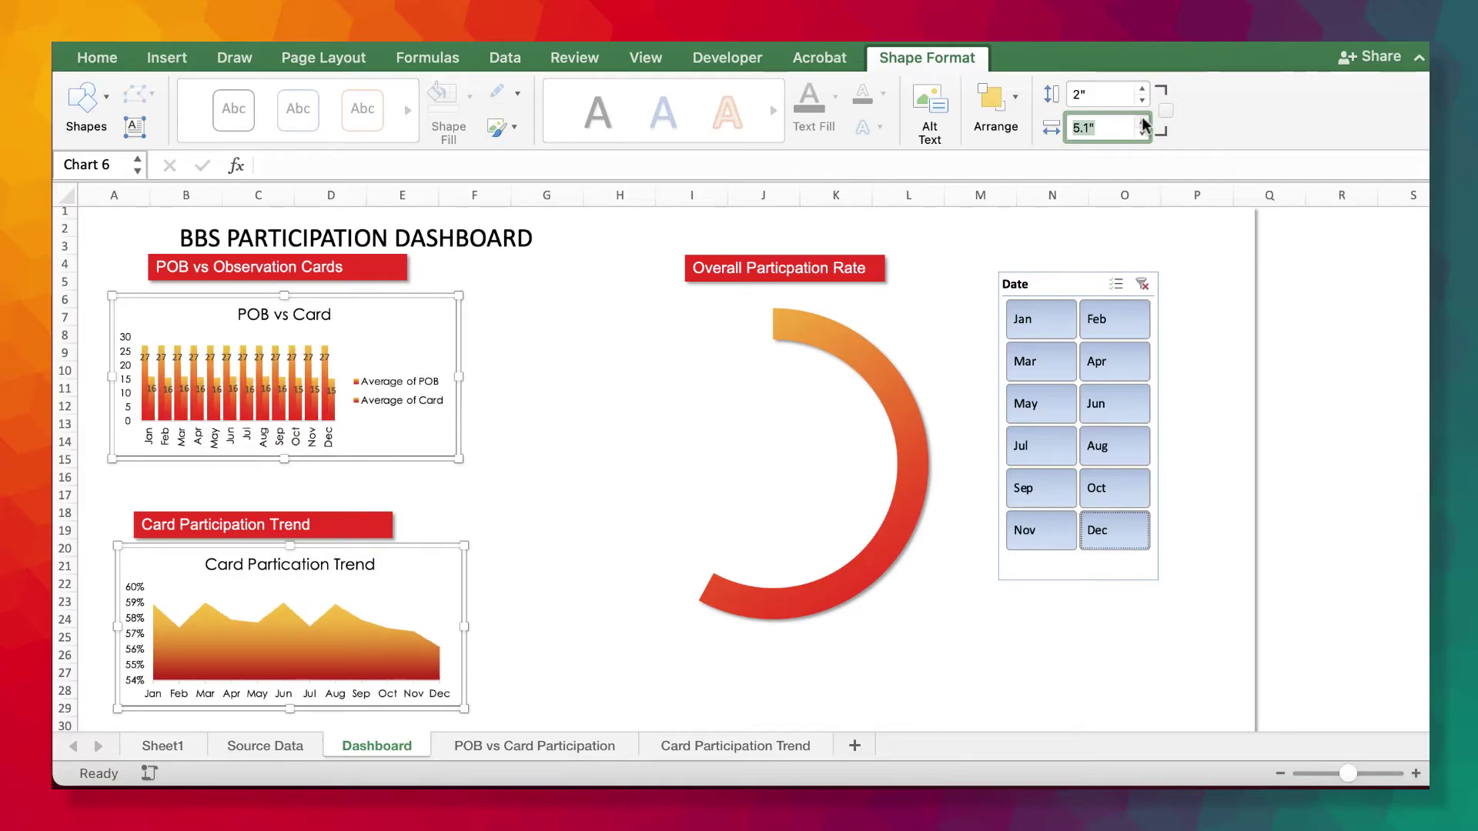
- Widen both selected charts beyond 5.1" in small increments so their month columns spread out
click(1143, 122)
click(1144, 123)
click(1144, 122)
click(1143, 122)
click(1143, 122)
click(1144, 122)
click(1144, 123)
click(1144, 123)
click(1143, 122)
- Move the Card Participation Trend label and chart upward and place the POB vs Observation Cards label just above its chart
click(290, 526)
drag(290, 525, 315, 501)
drag(429, 550, 415, 527)
click(257, 275)
drag(258, 275, 232, 286)
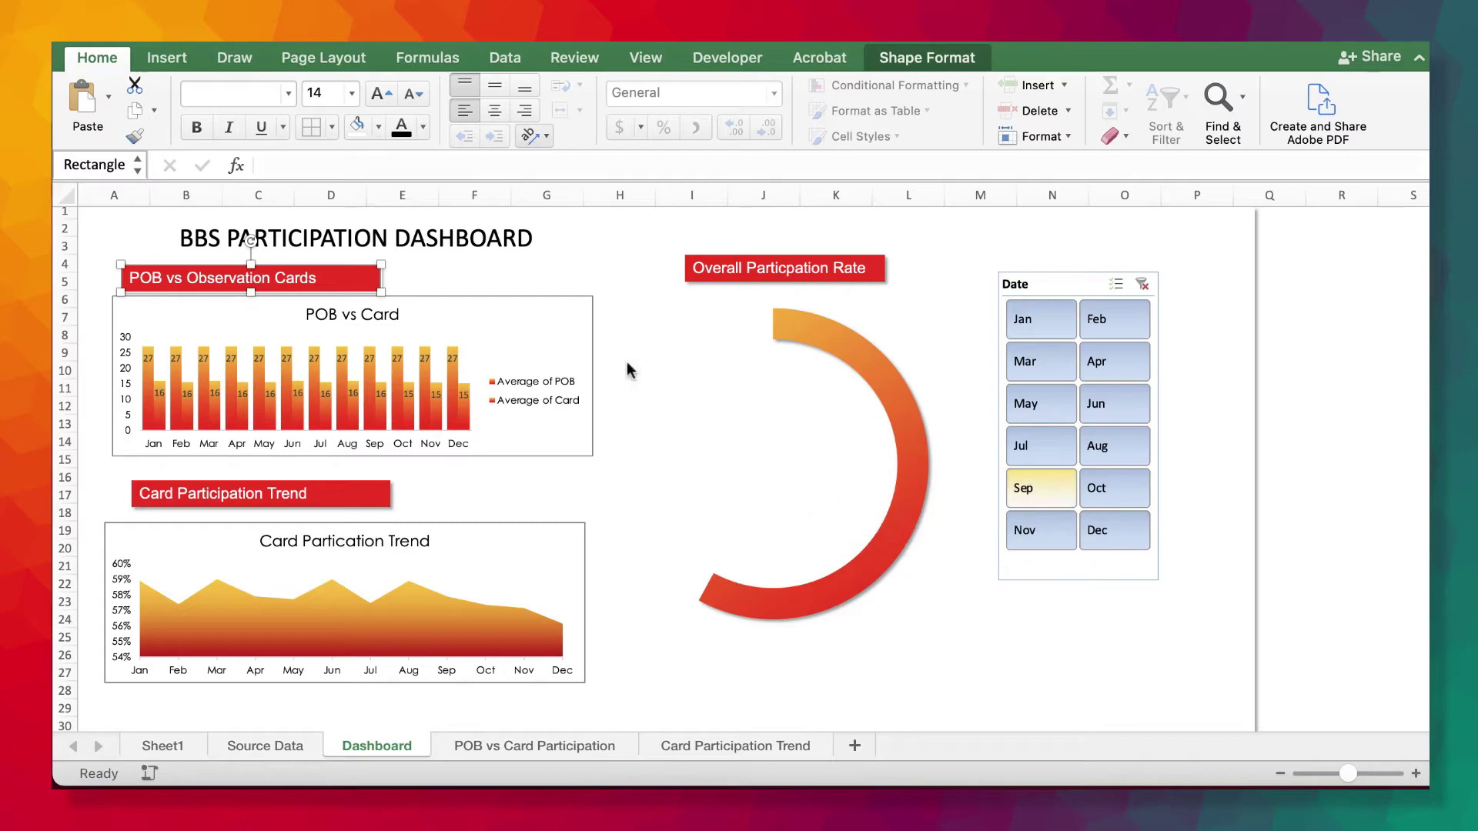
- Insert a text box in the empty centre of the Overall Participation Rate doughnut
click(167, 57)
click(1315, 297)
click(1236, 108)
click(1147, 175)
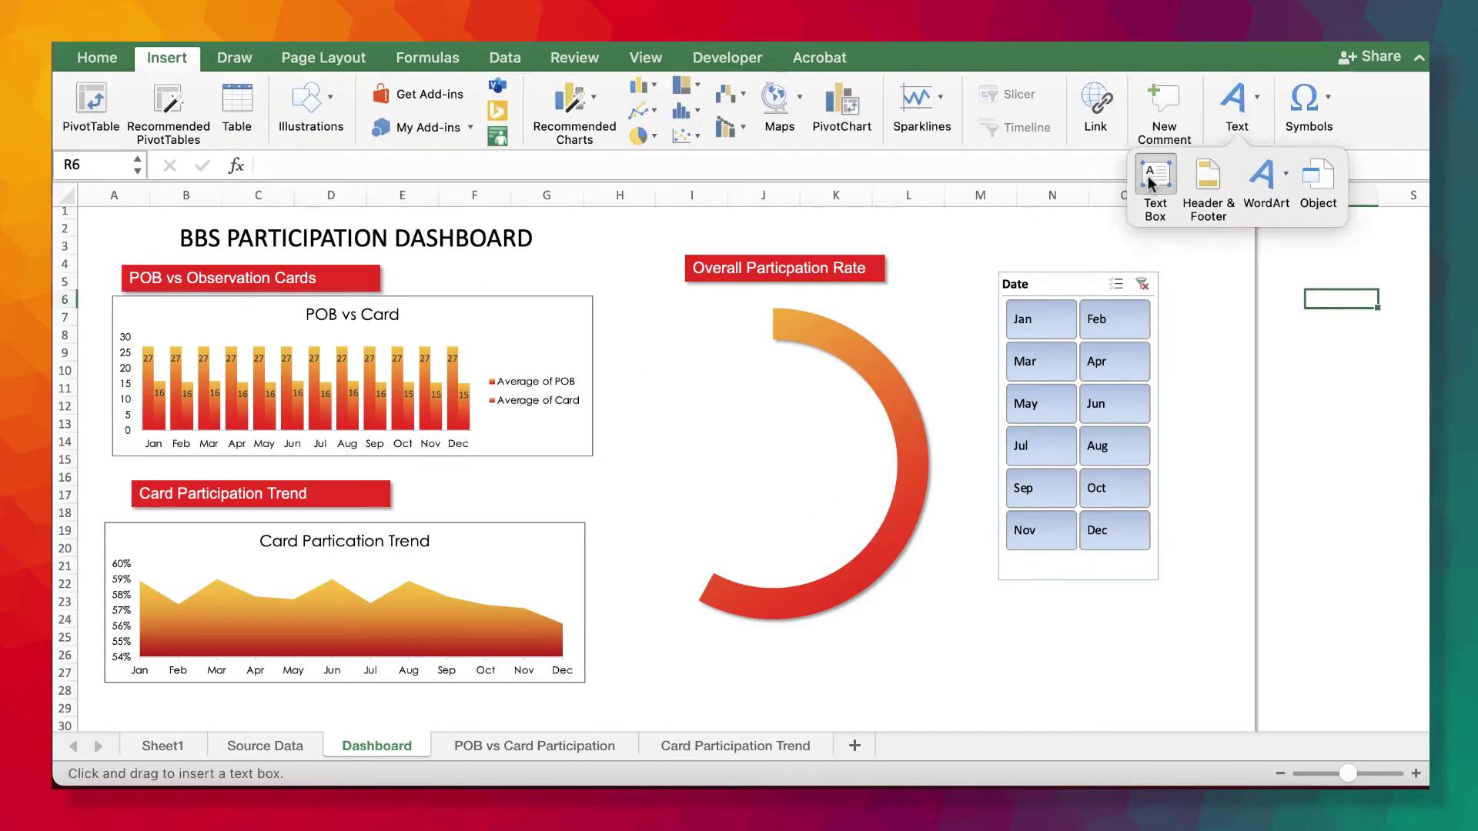
drag(703, 386, 860, 533)
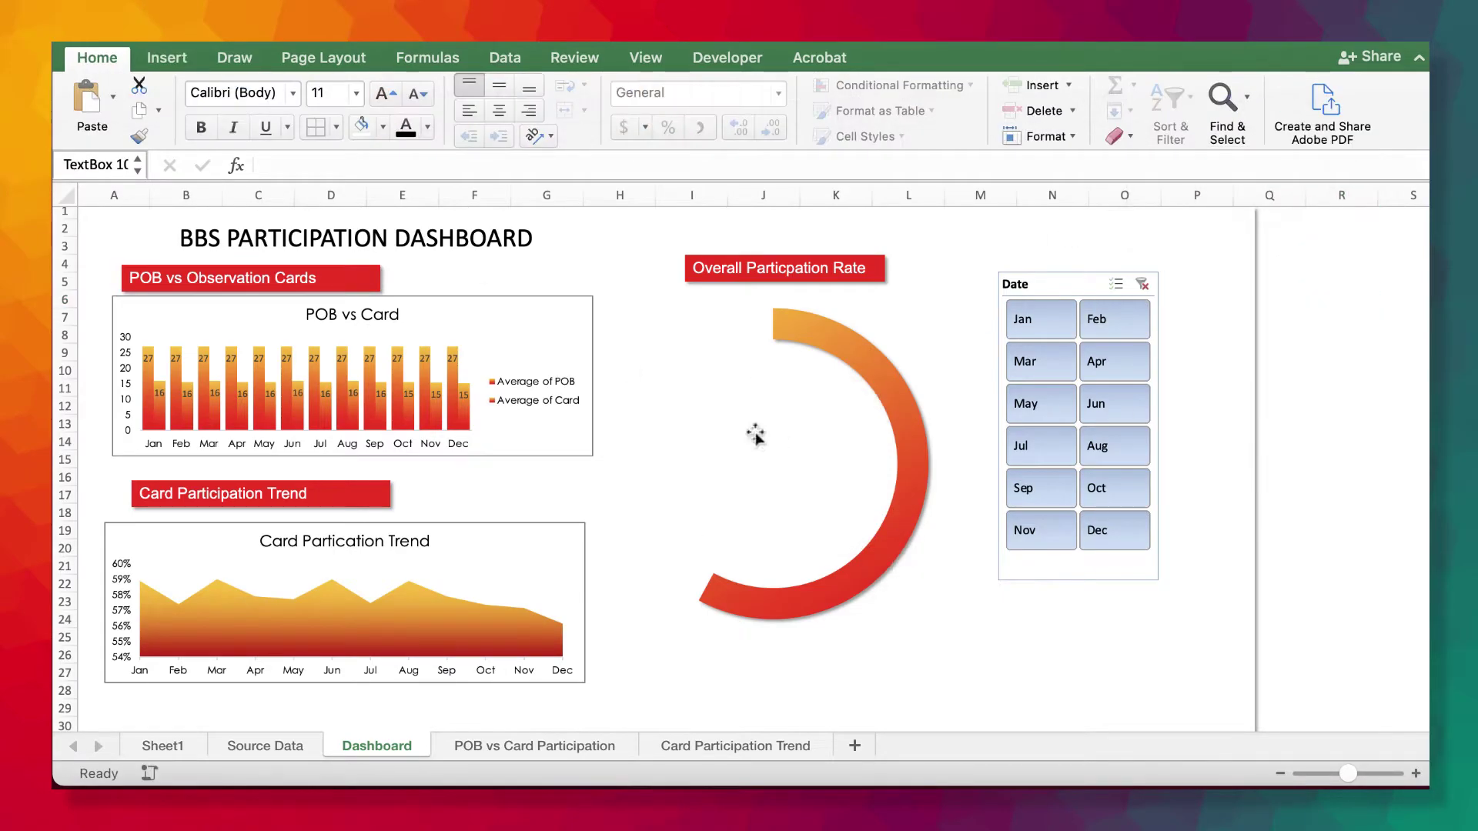
- Link the new text box to cell U4 on the Card Participation Trend sheet
text(=)
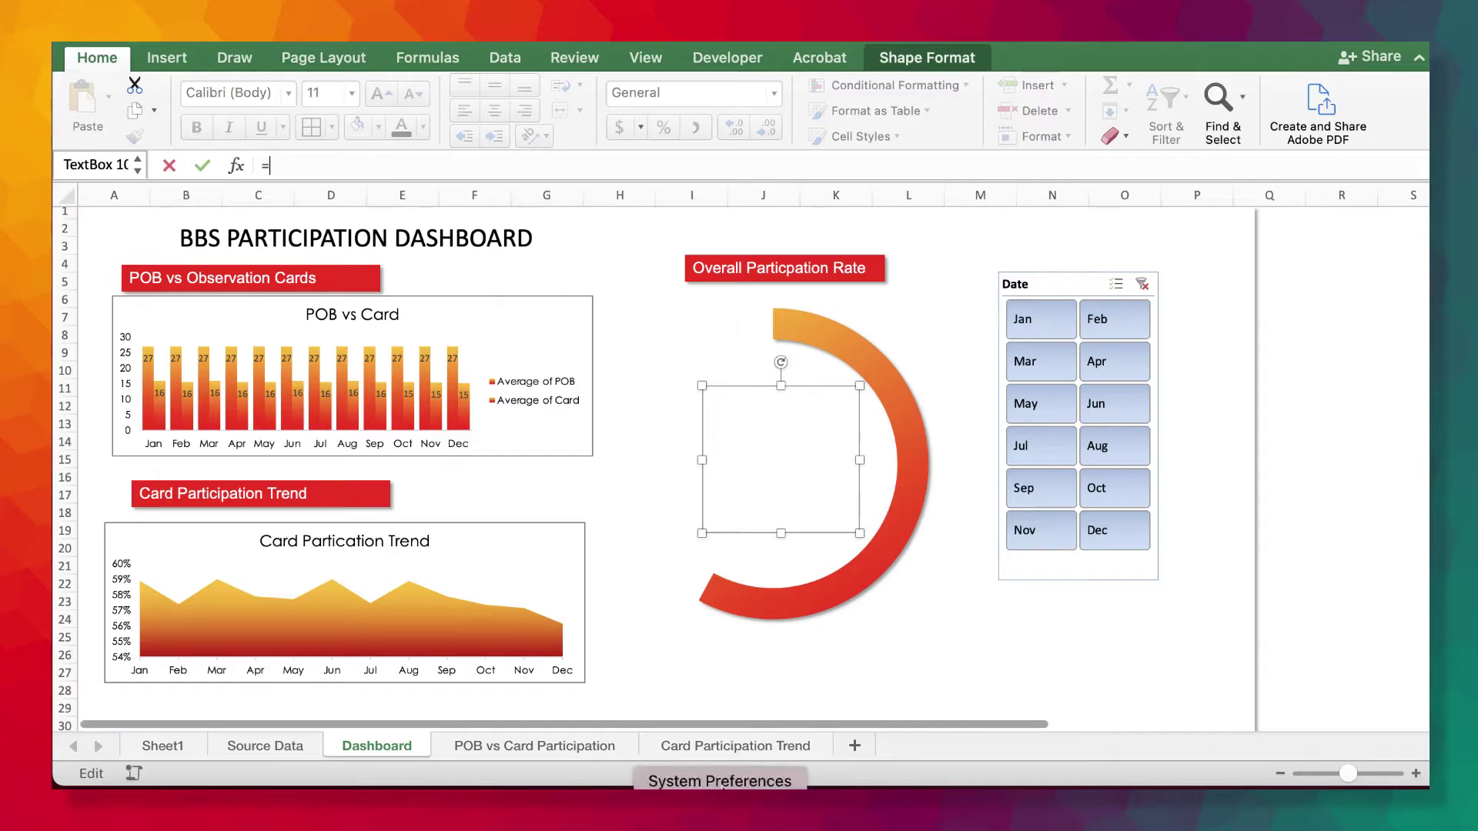
click(732, 746)
click(656, 269)
key(Return)
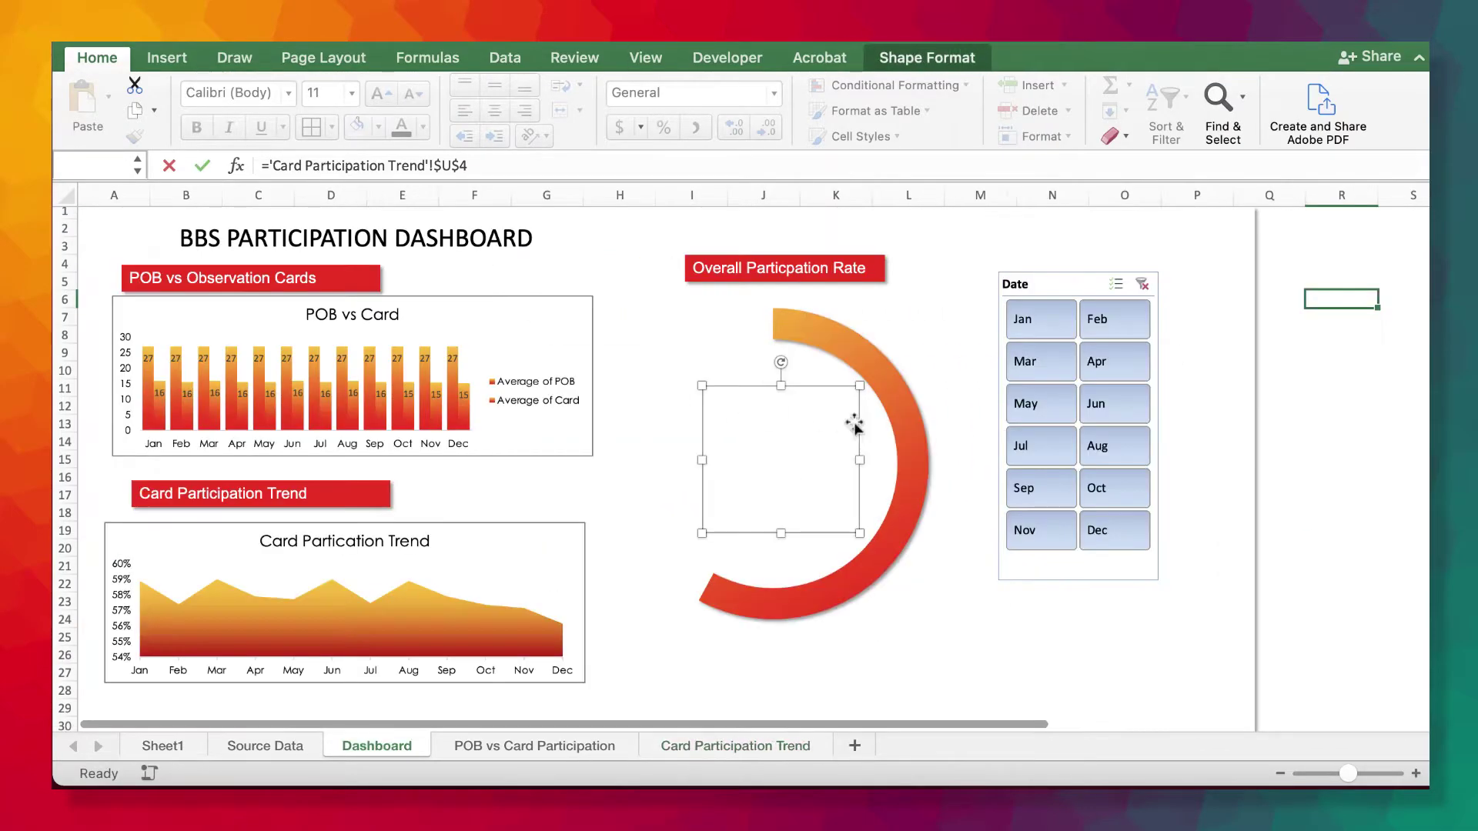
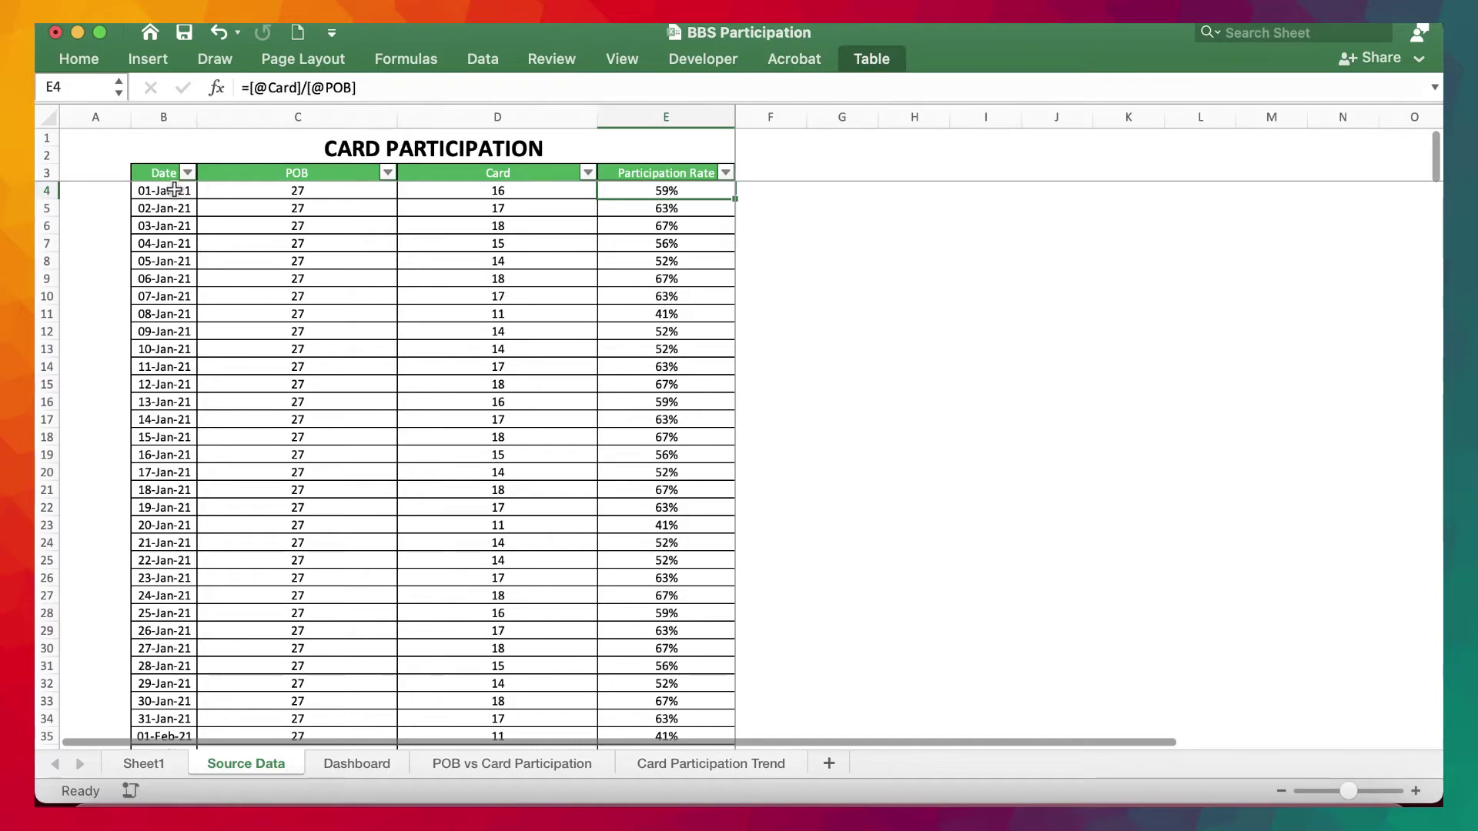
- Clear all Date, POB and Card entries from B4:D368 on the Source Data sheet
drag(175, 190, 511, 703)
key(Delete)
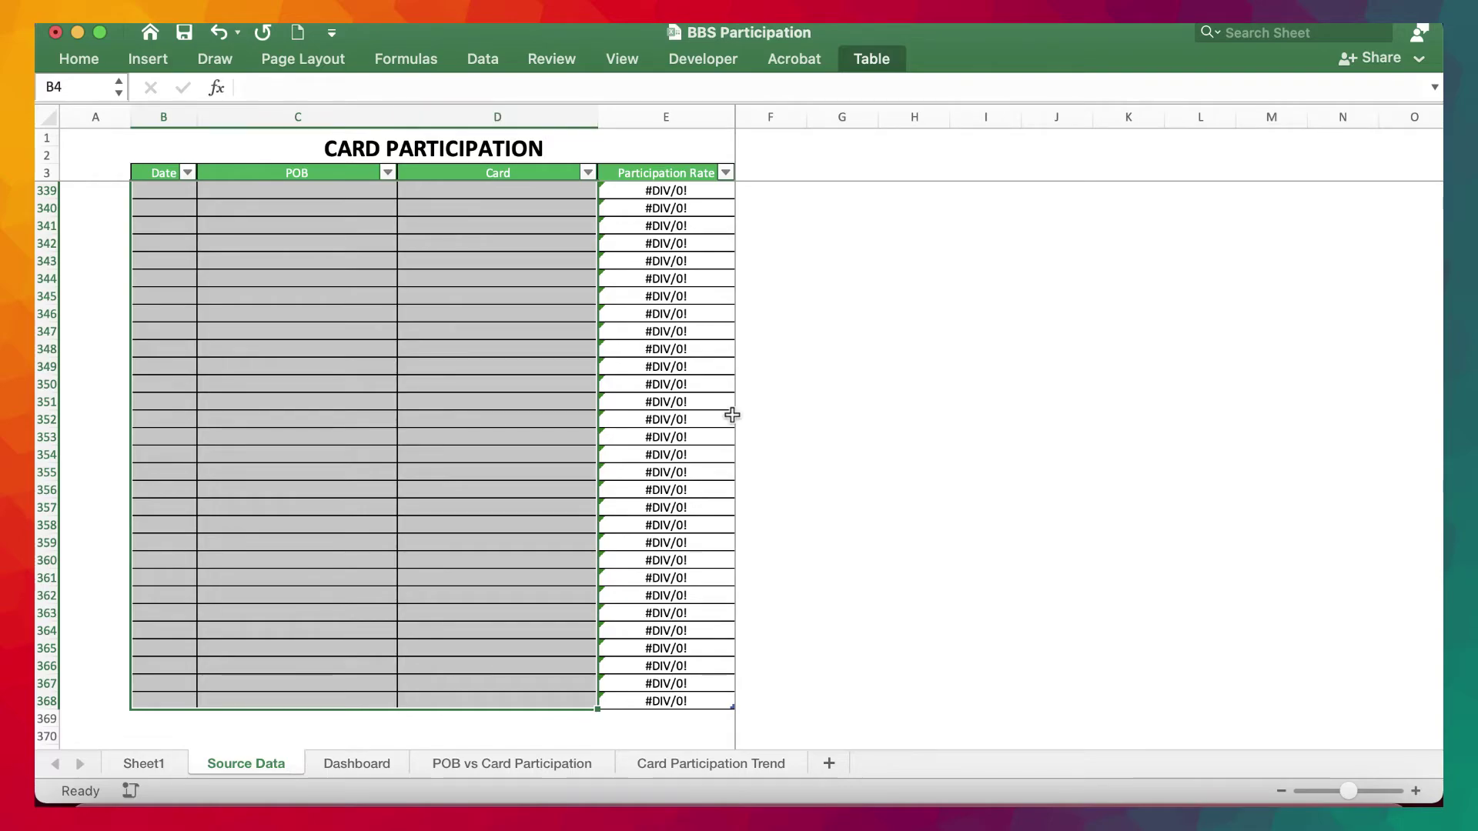
- Refresh all pivot data from the Dashboard sheet and check the charts, rate text and slicer
click(348, 763)
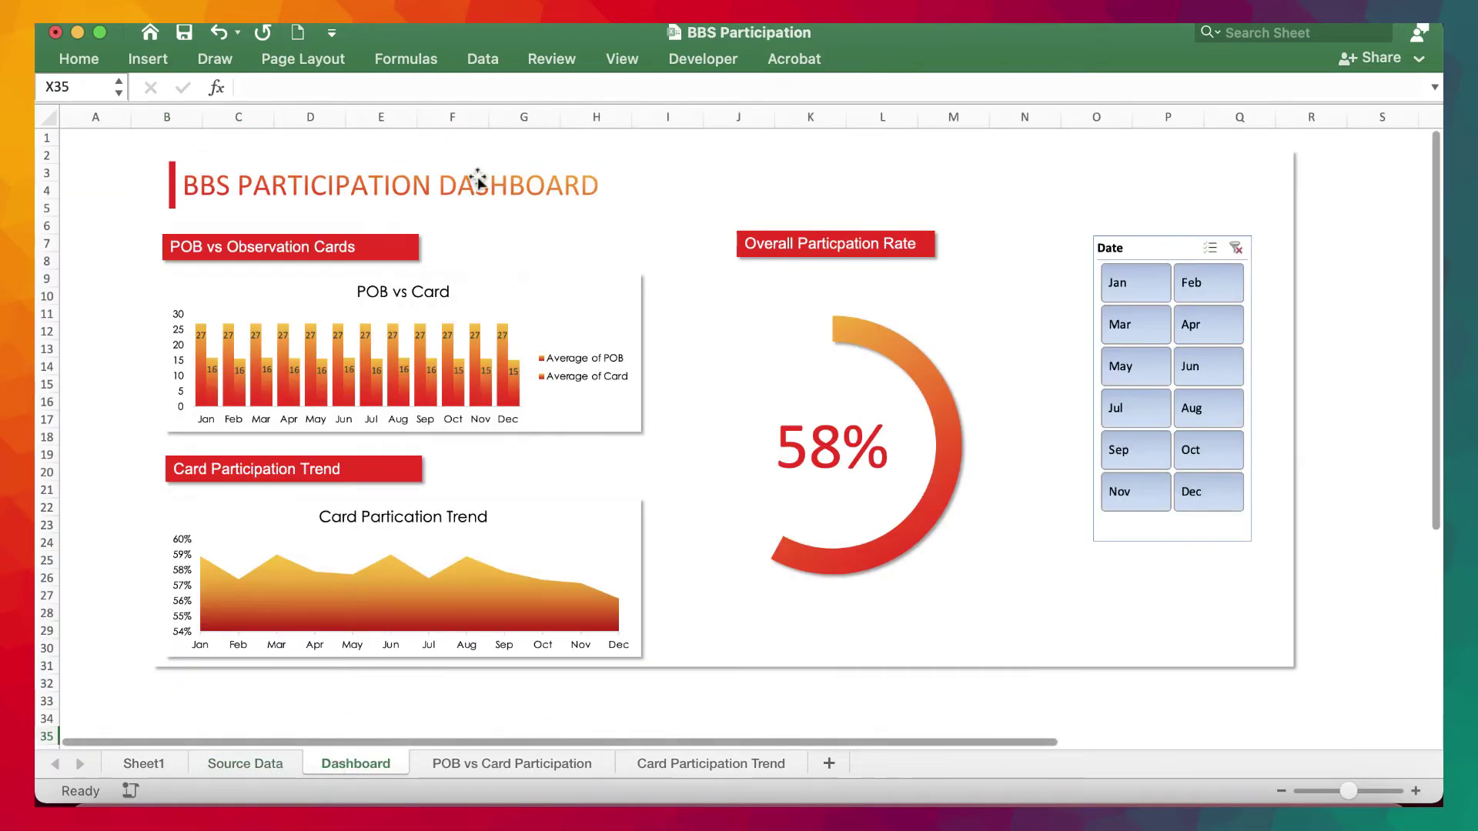
click(492, 60)
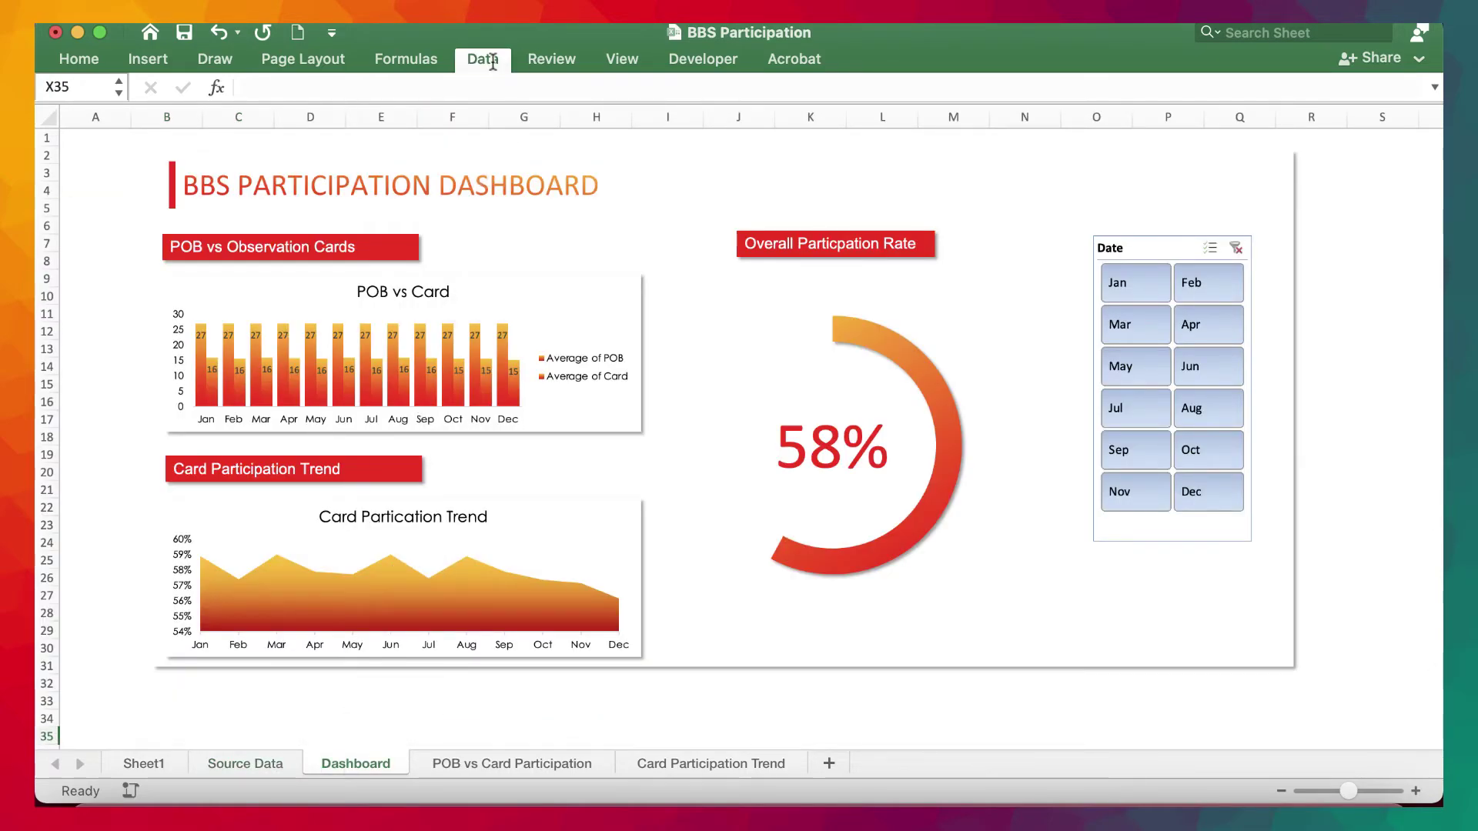
click(161, 97)
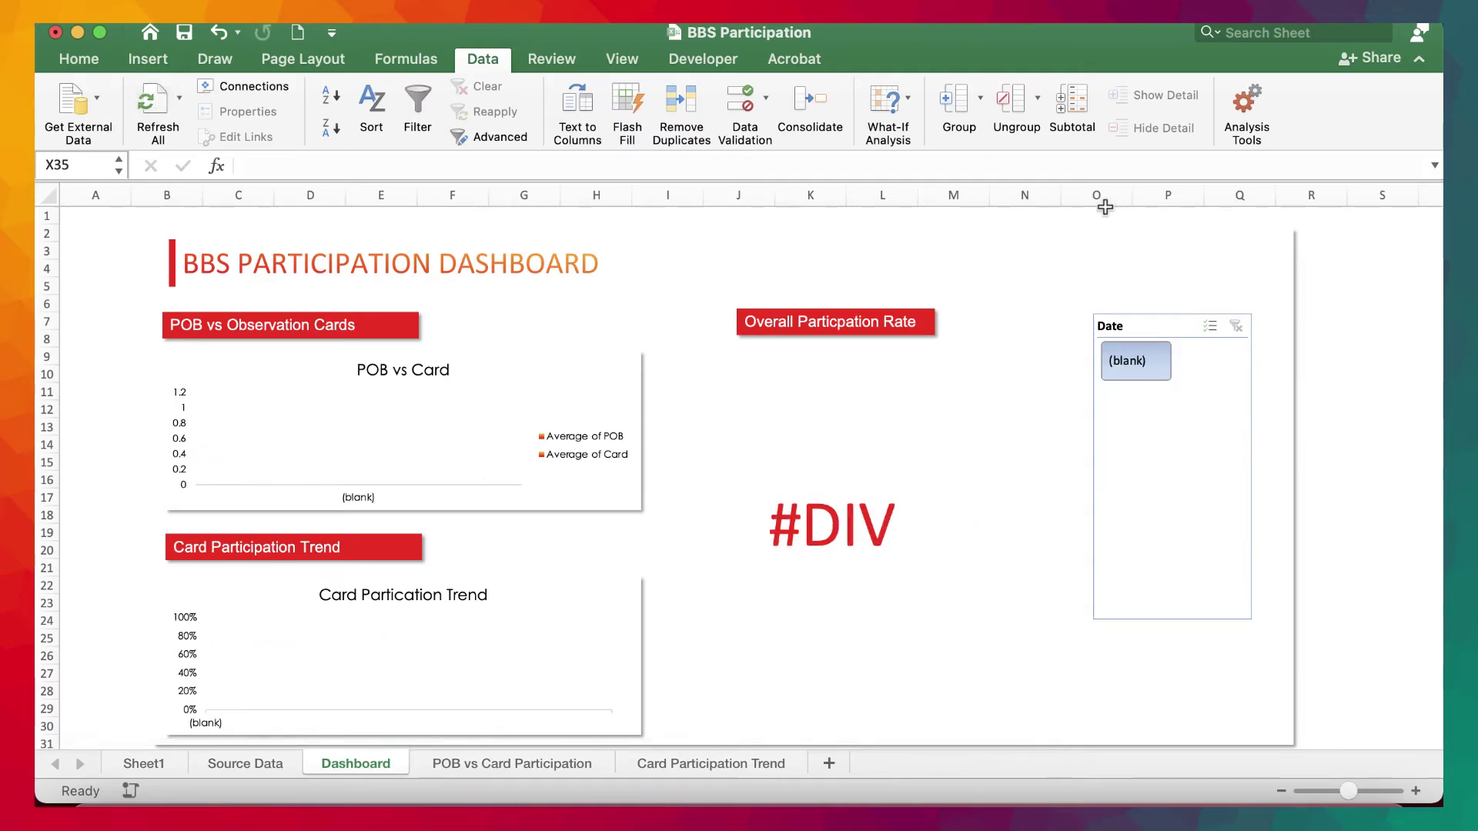
scroll(1359, 421, down, 2)
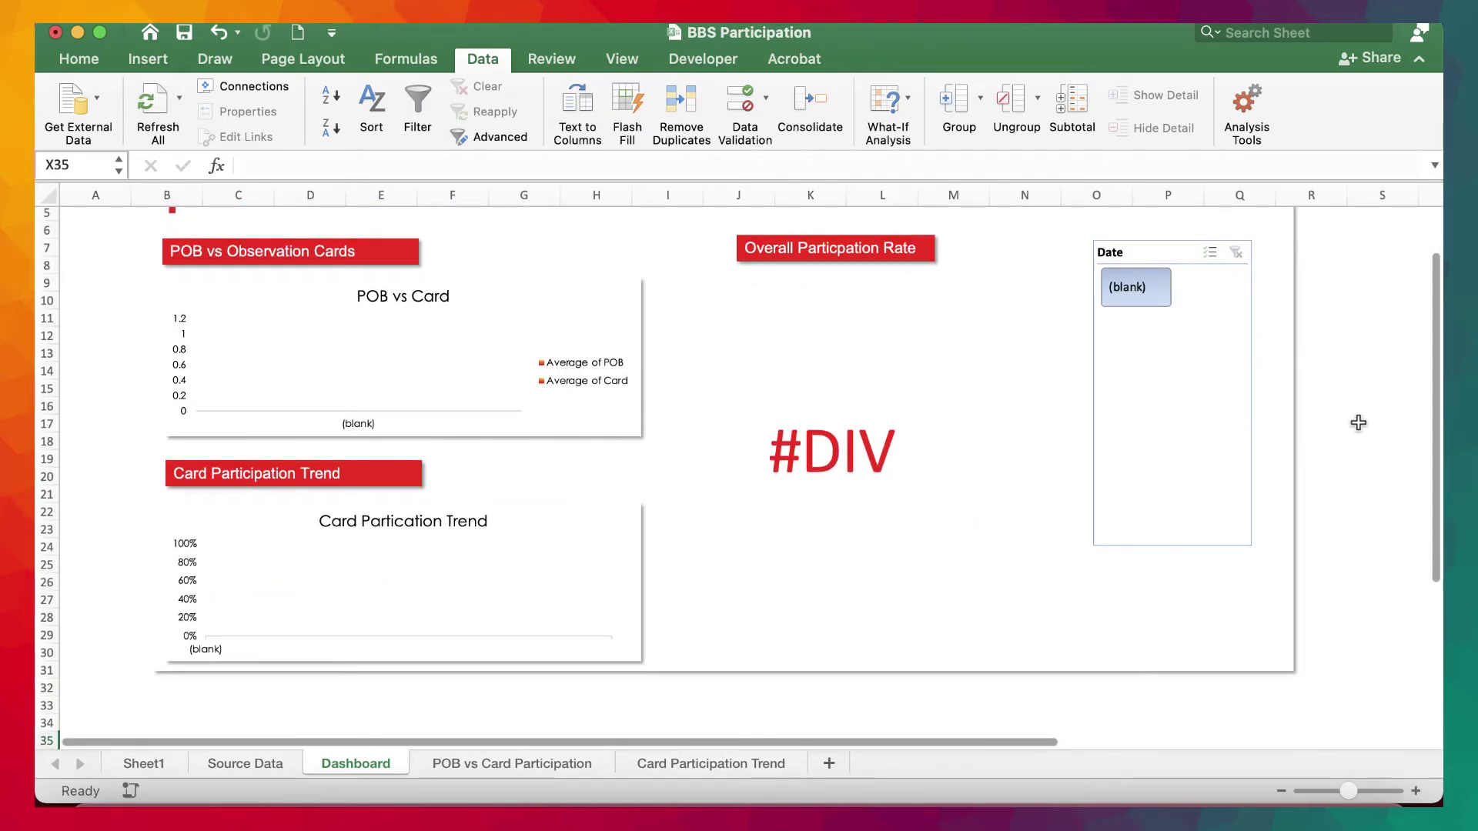
click(845, 450)
scroll(1123, 485, up, 2)
scroll(1123, 485, right, 2)
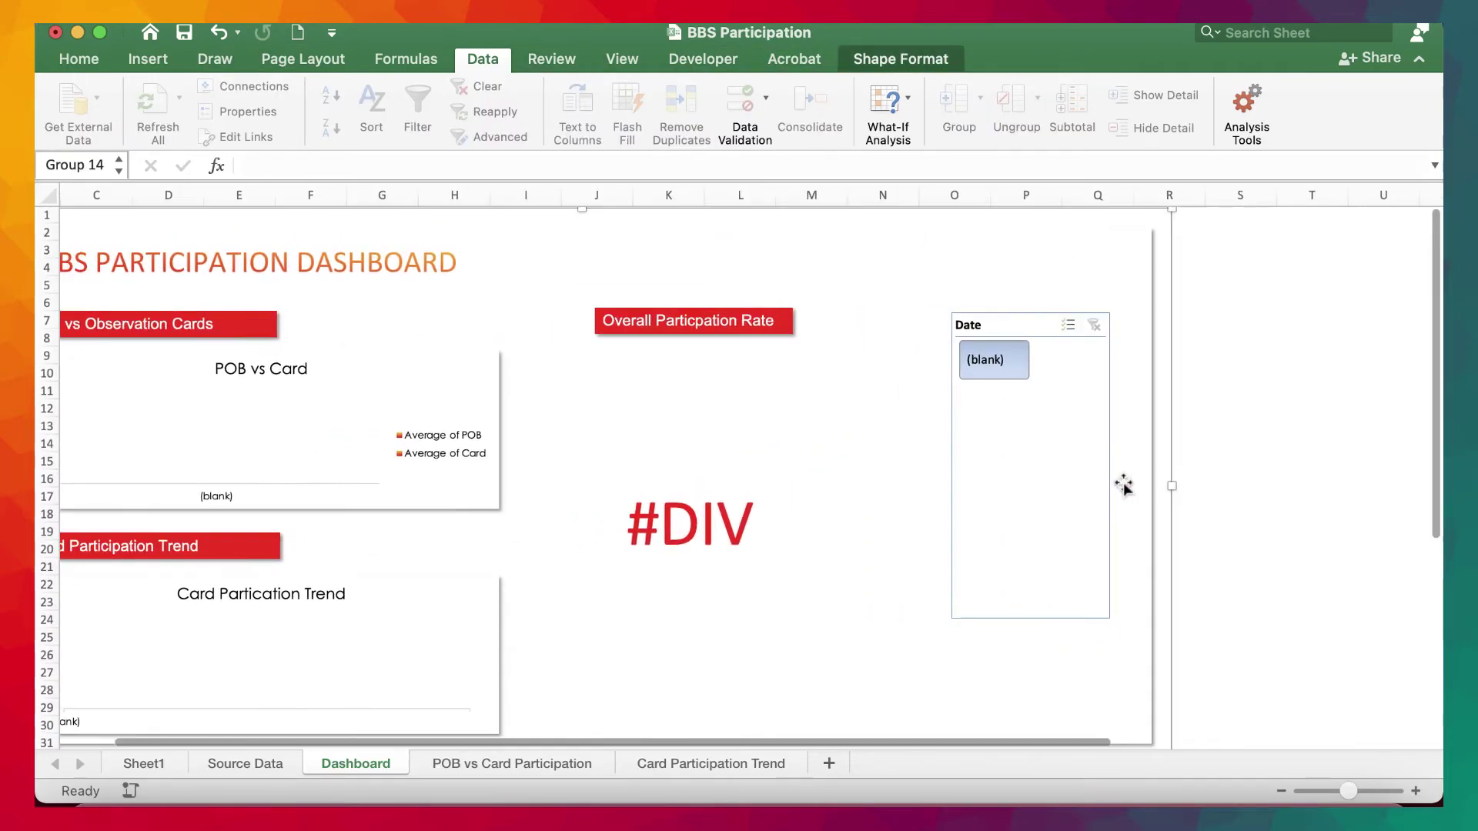
scroll(1124, 486, left, 2)
- Change U4 on the Card Participation Trend sheet to =IFERROR(VLOOKUP(T4,A3:B97,2,0),0) and check the rate on the Dashboard
click(682, 770)
scroll(1154, 560, right, 9)
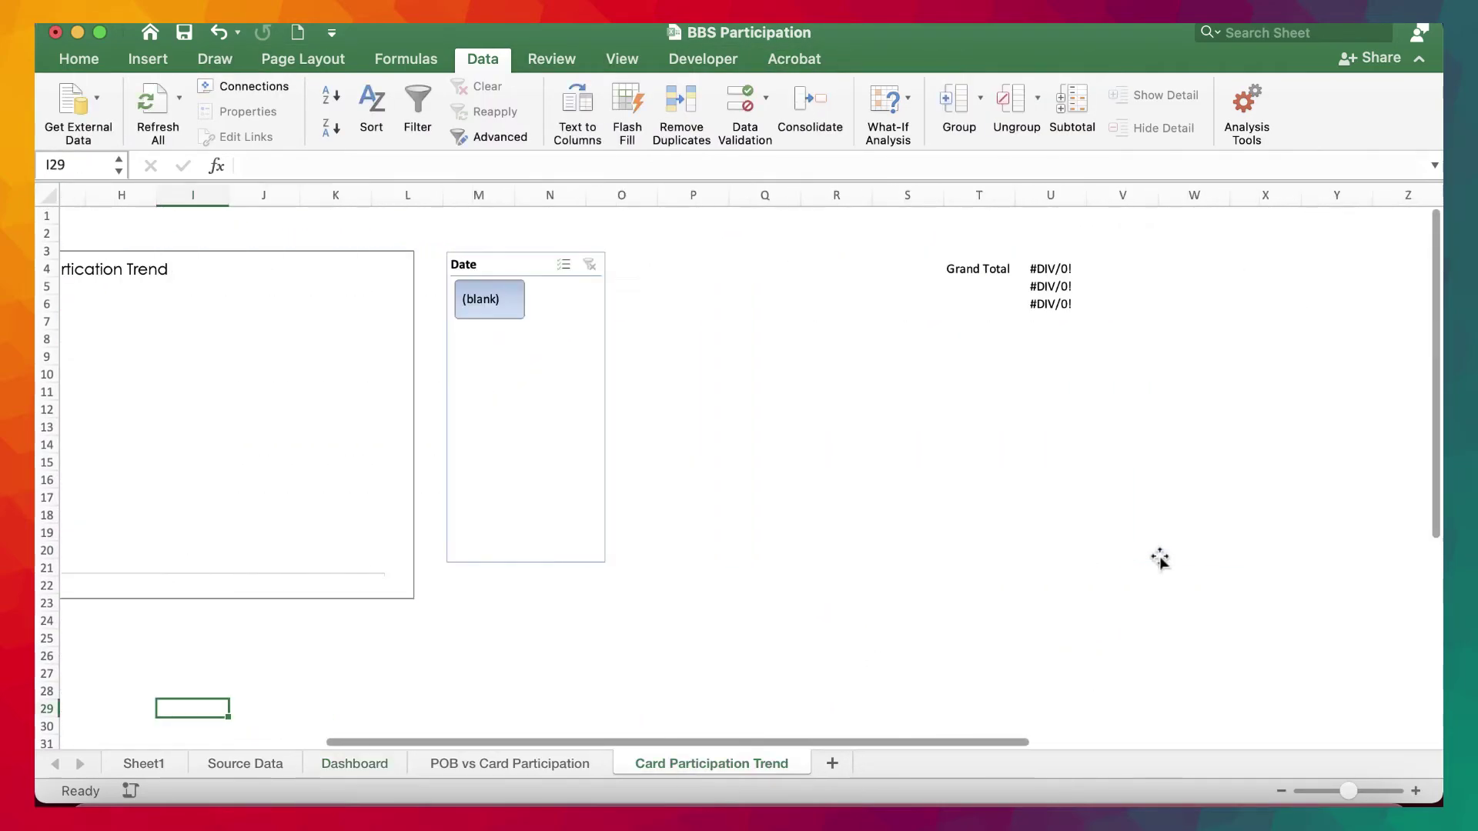
scroll(1160, 559, right, 3)
click(816, 268)
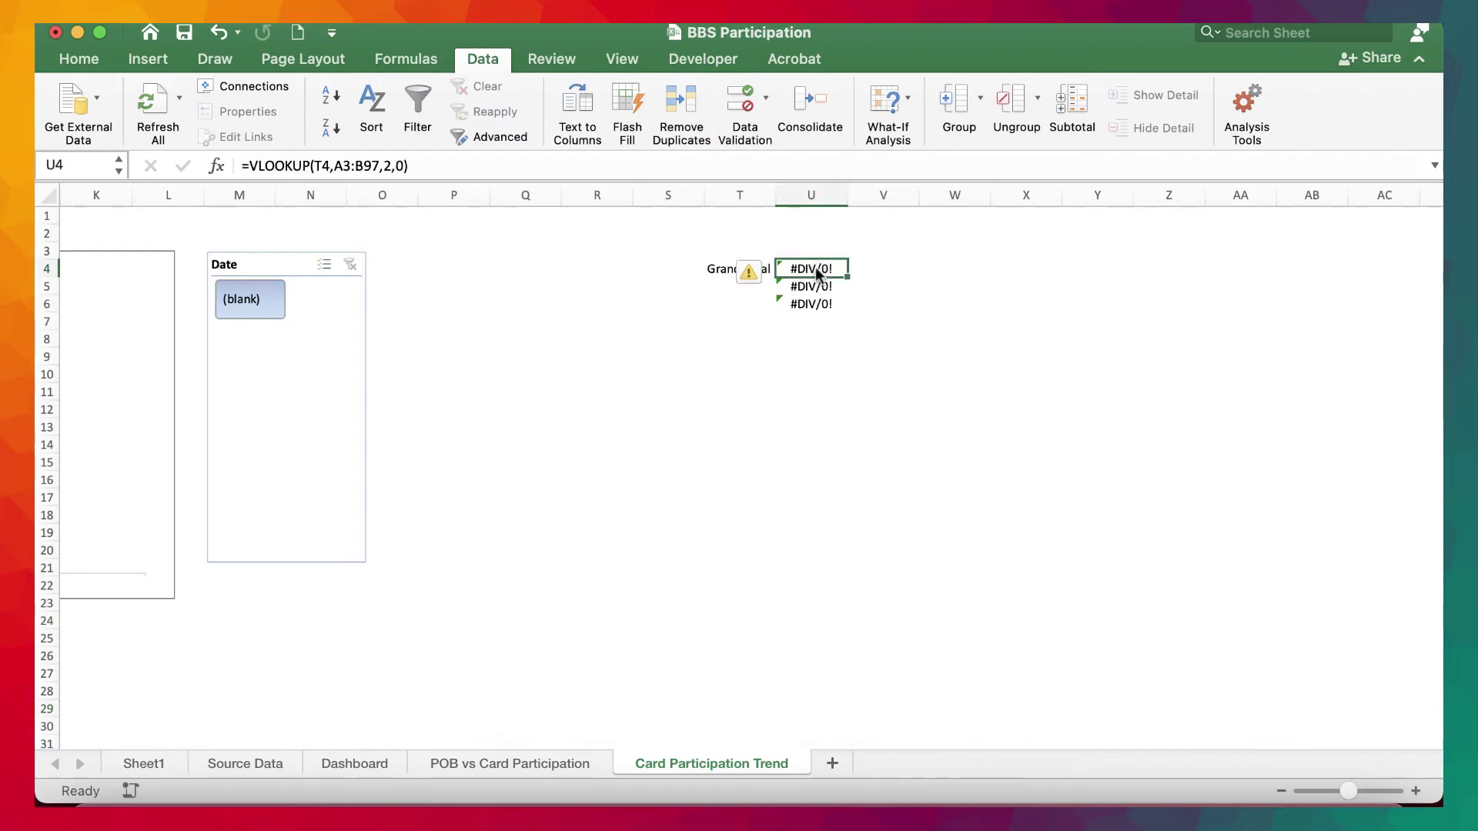
click(250, 165)
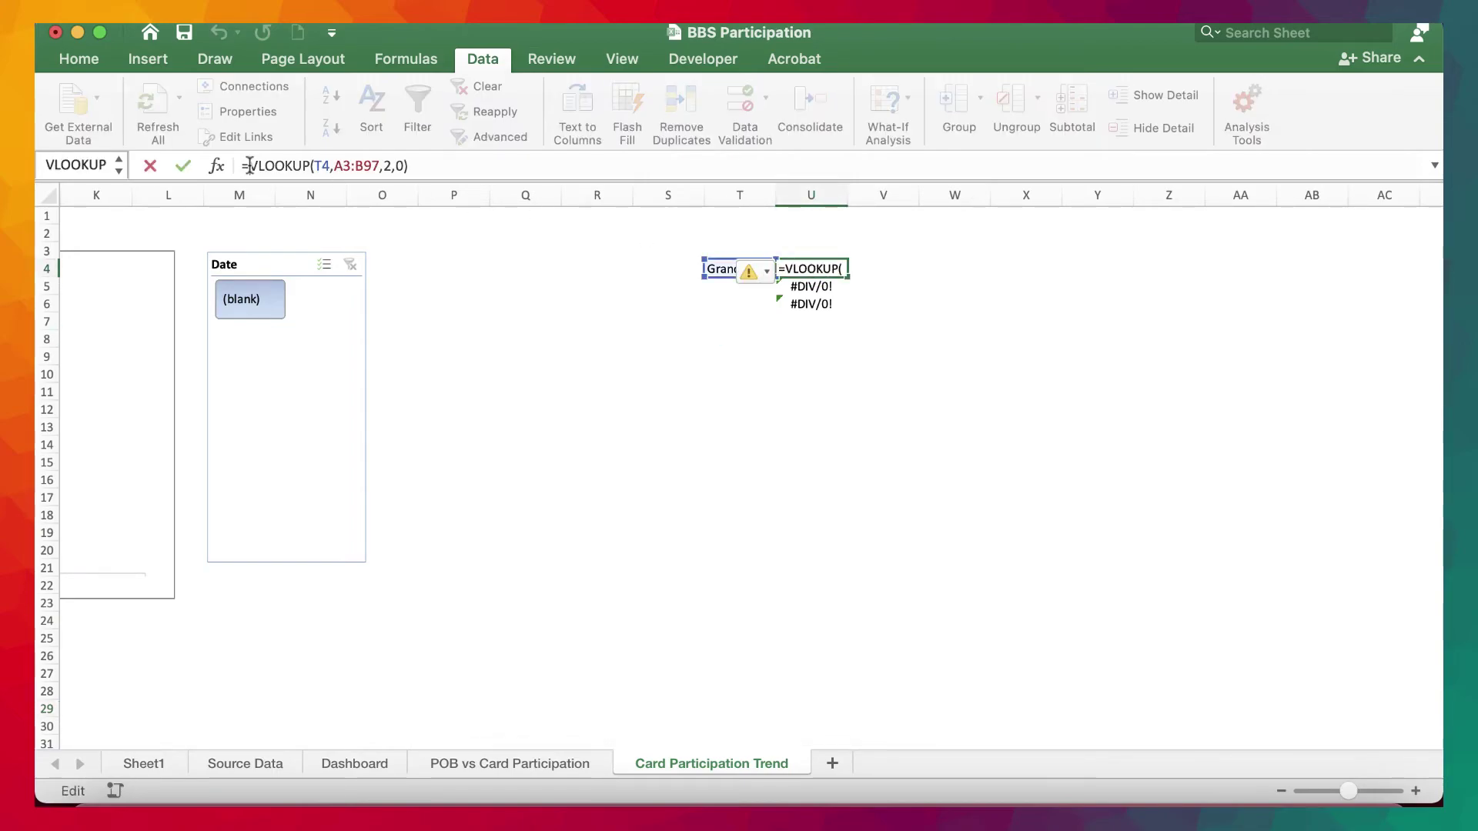
text(IF)
double_click(235, 273)
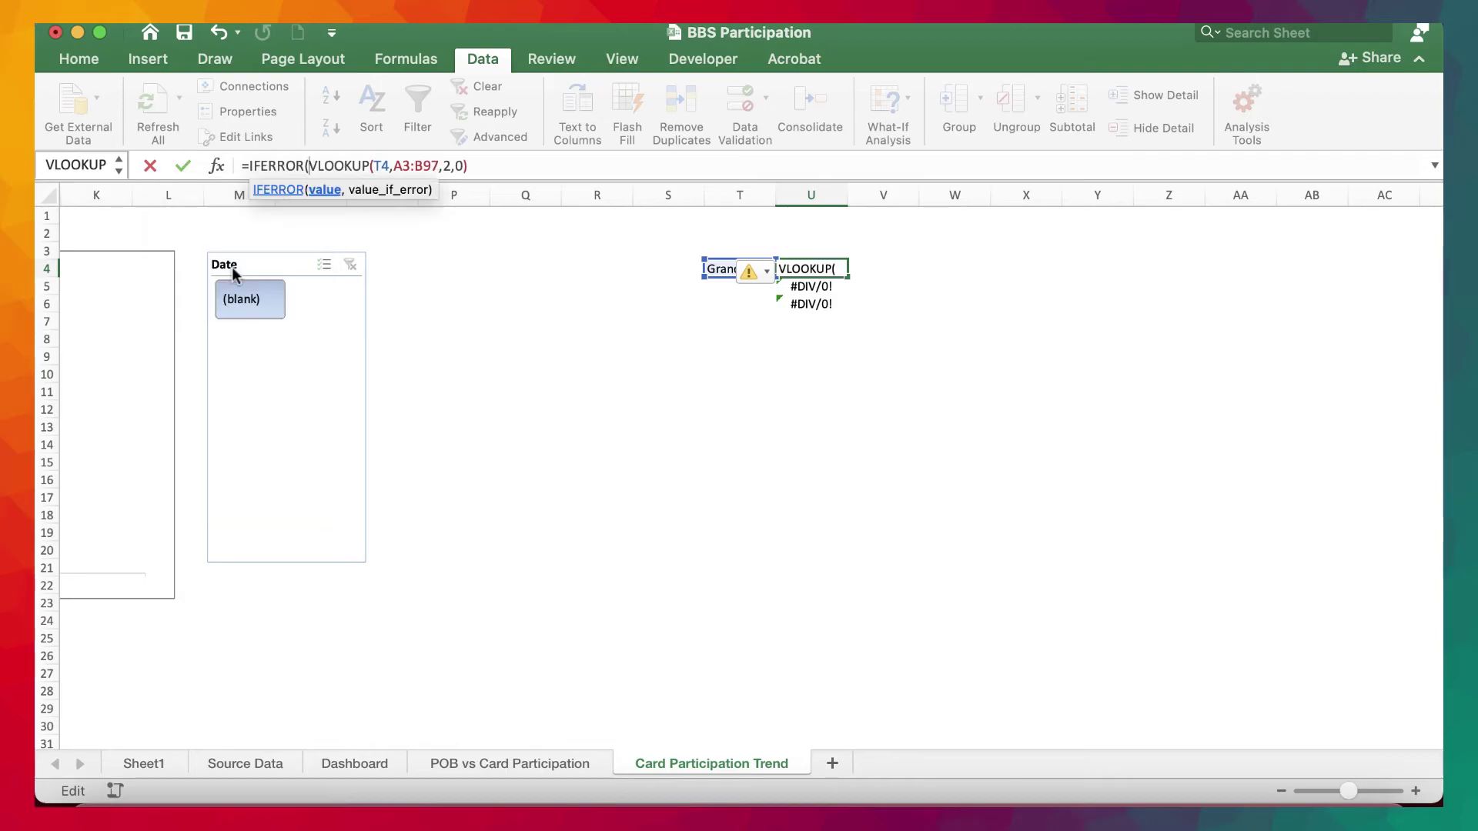
text(,)
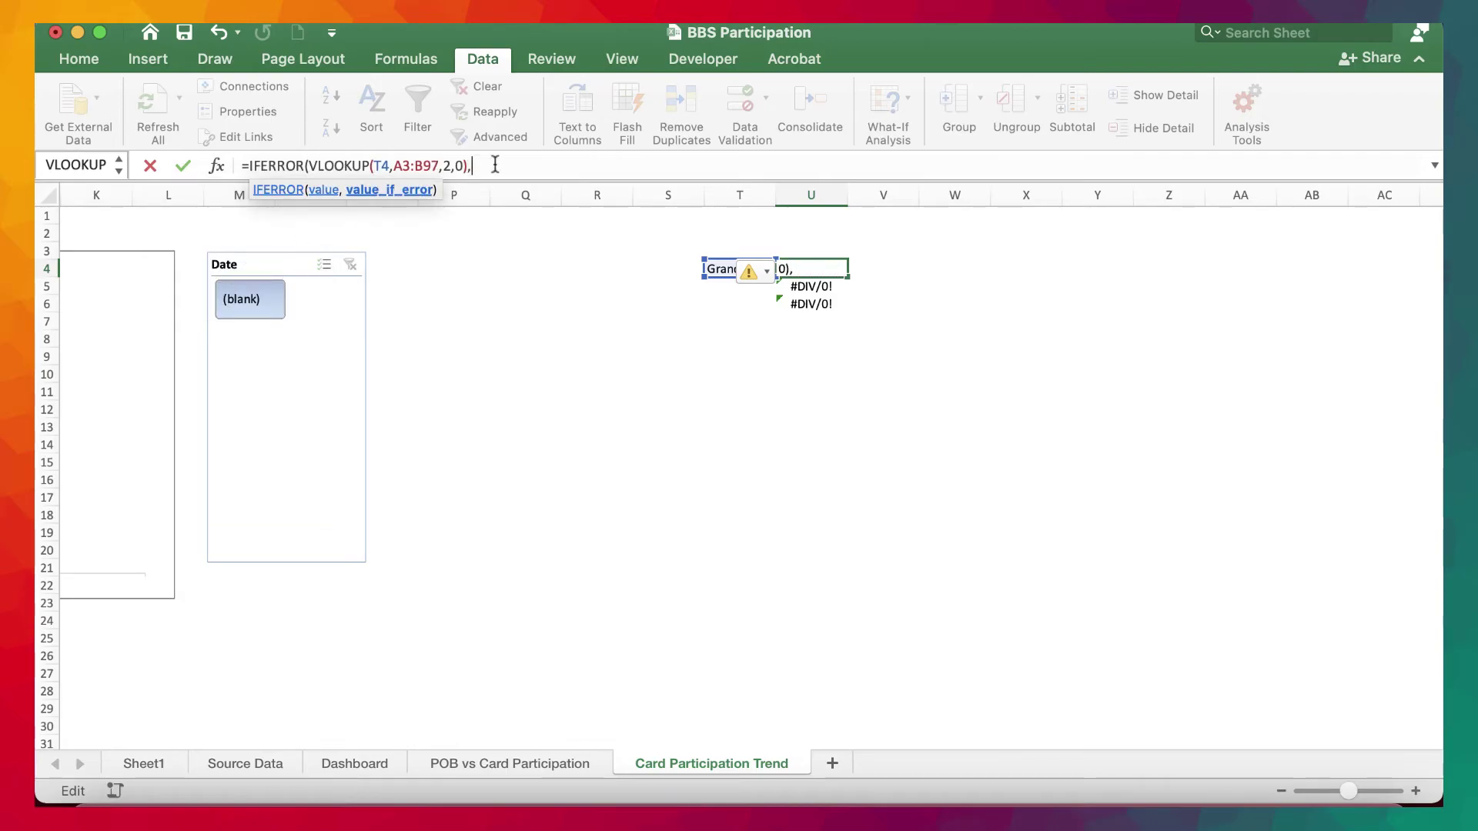
text(0,U6))
key(Return)
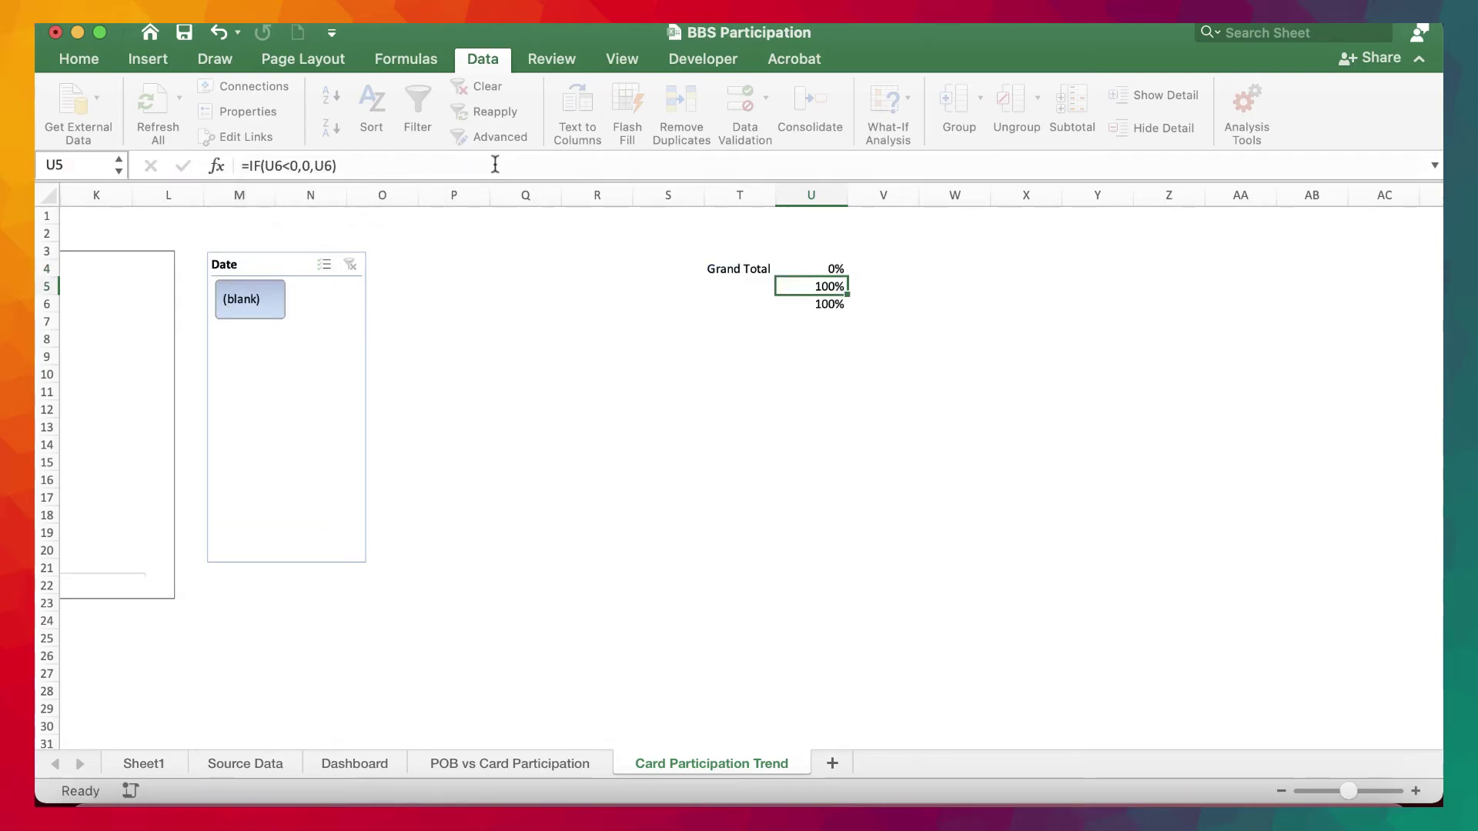
scroll(808, 461, left, 10)
click(366, 759)
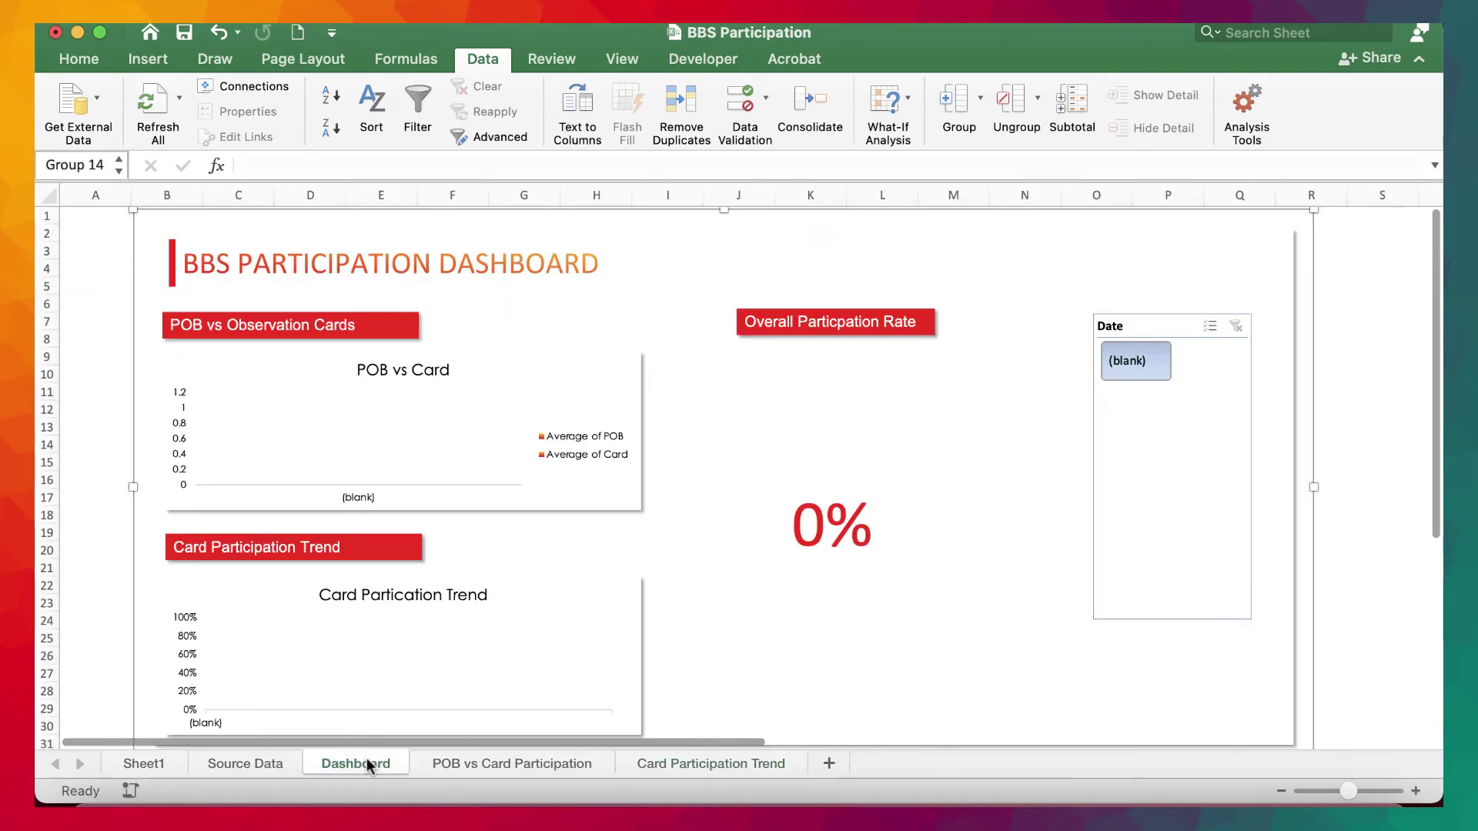
click(245, 765)
scroll(689, 273, up, 20)
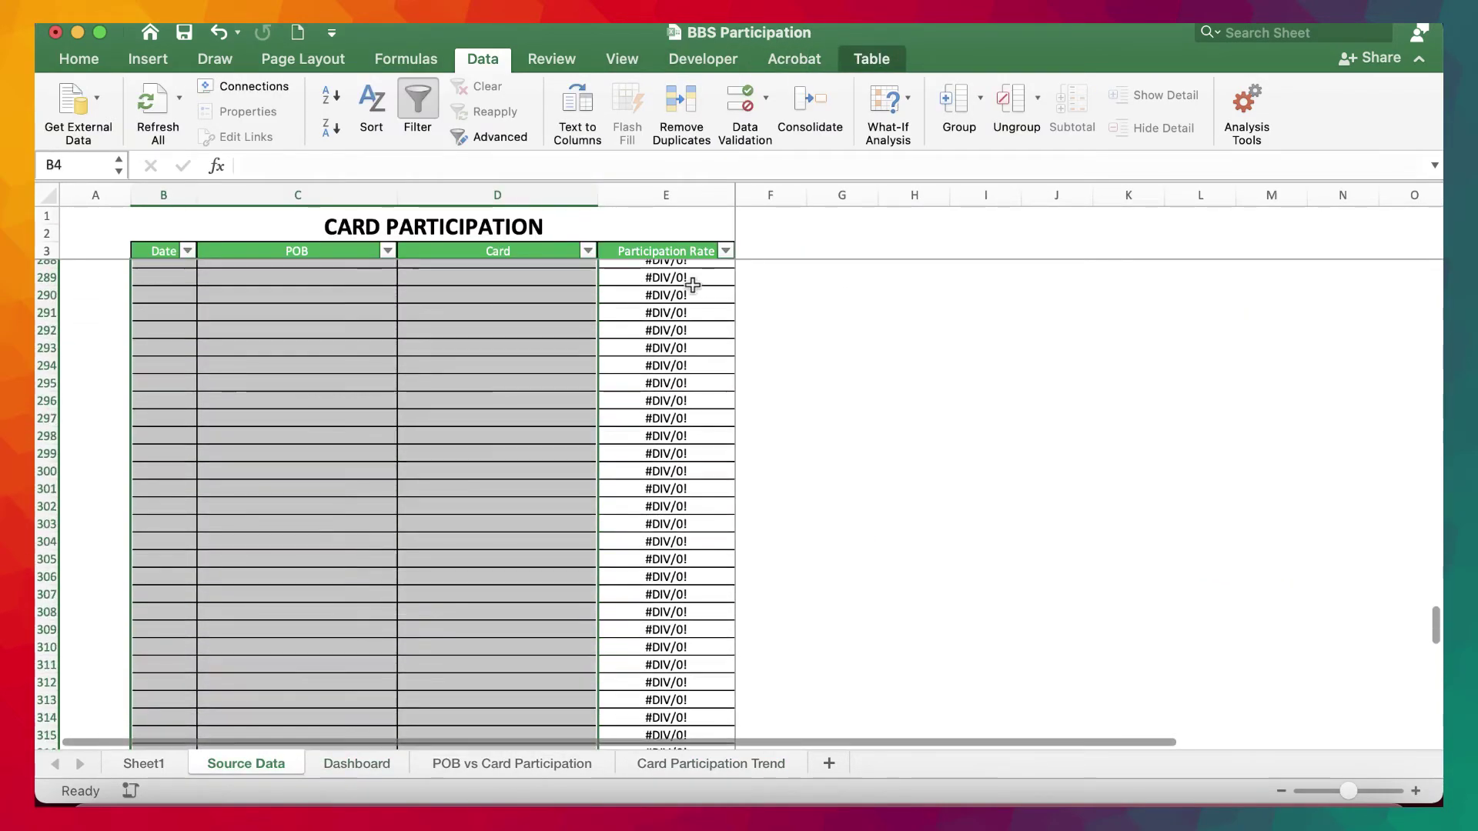
scroll(687, 268, up, 5)
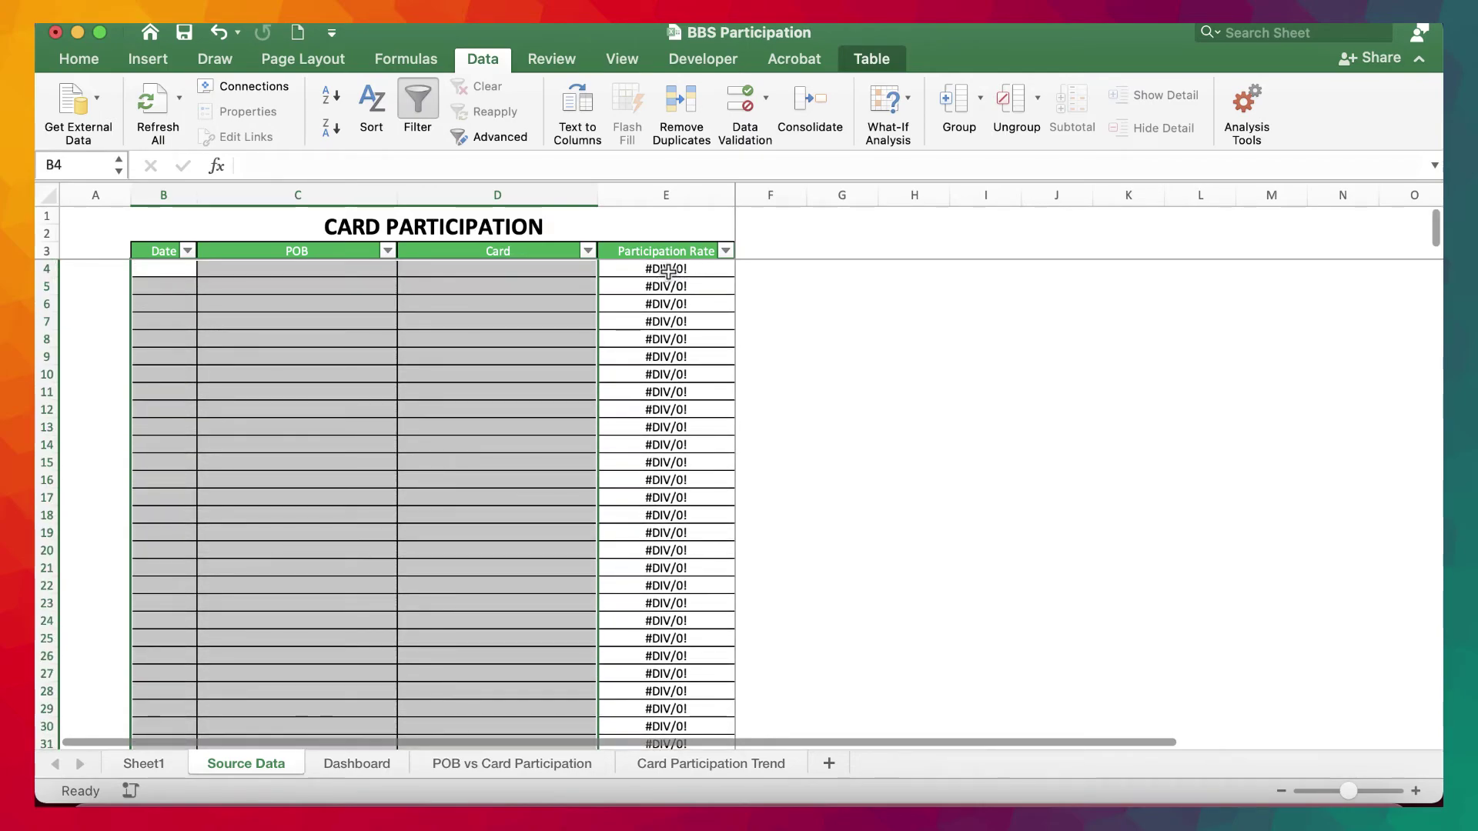
click(669, 269)
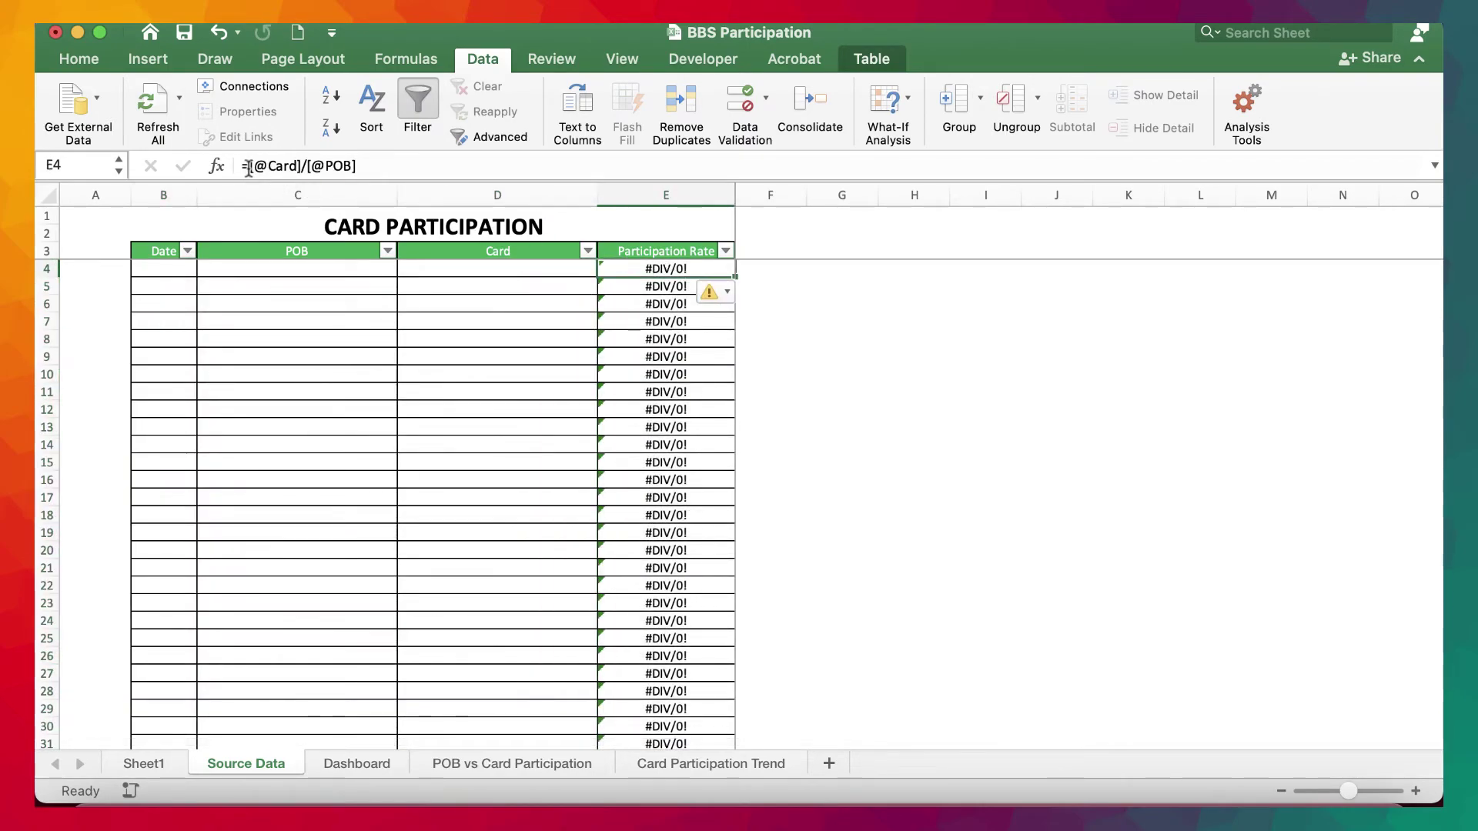
click(249, 167)
text(IF)
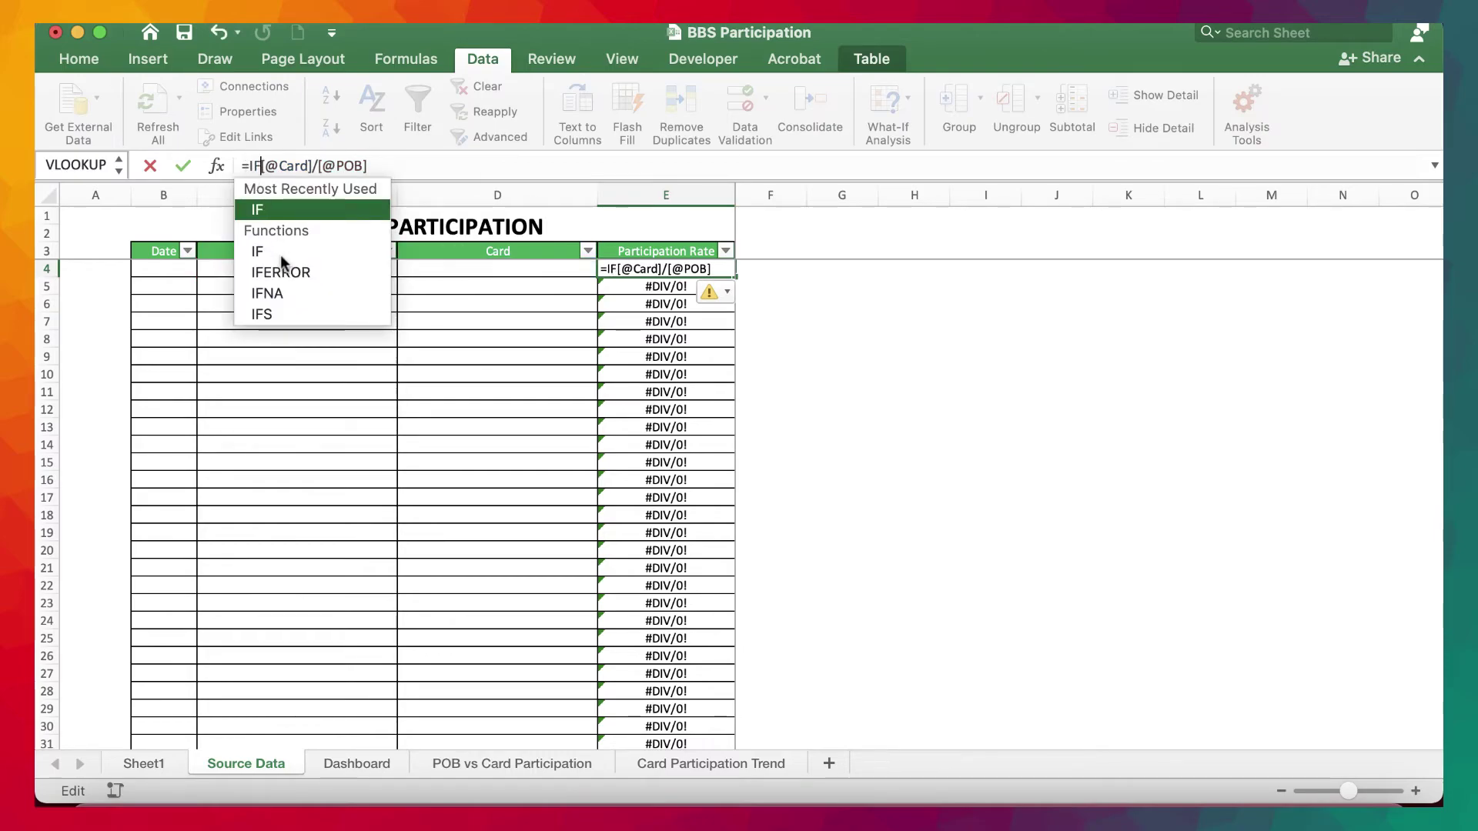
key(Down)
key(Down)
key(Tab)
click(431, 166)
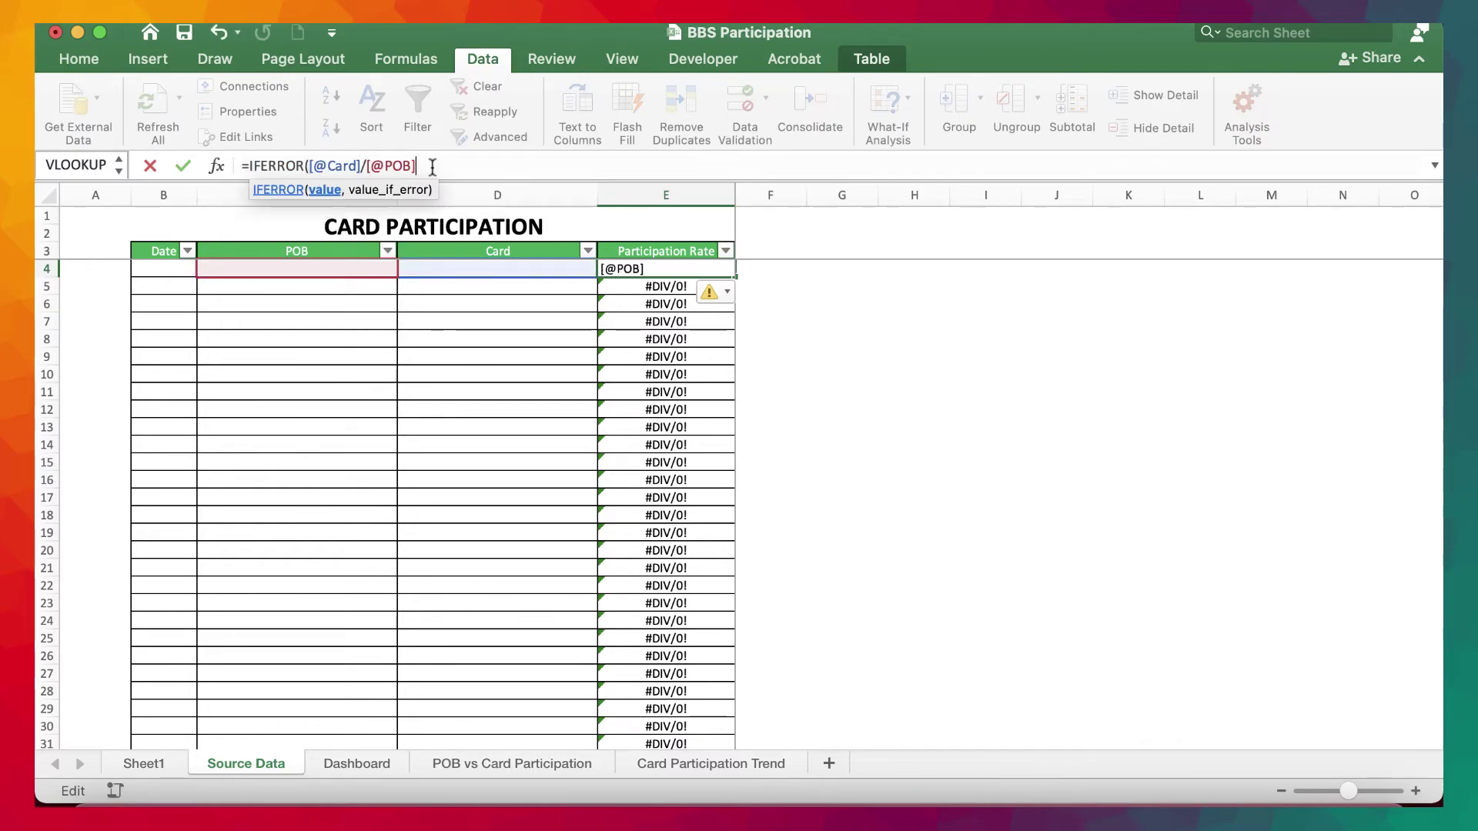
text(,)
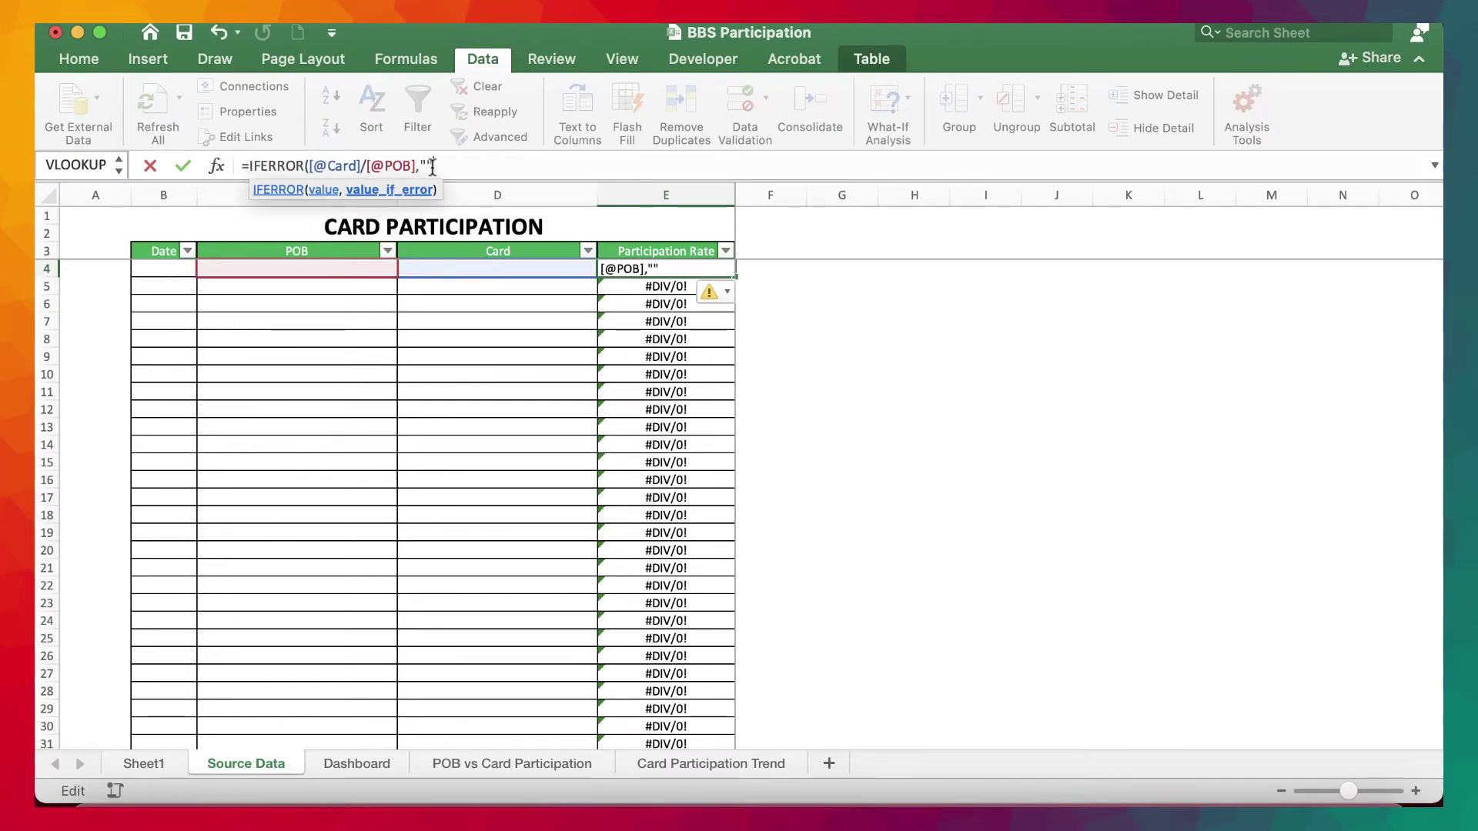
text(""))
key(Return)
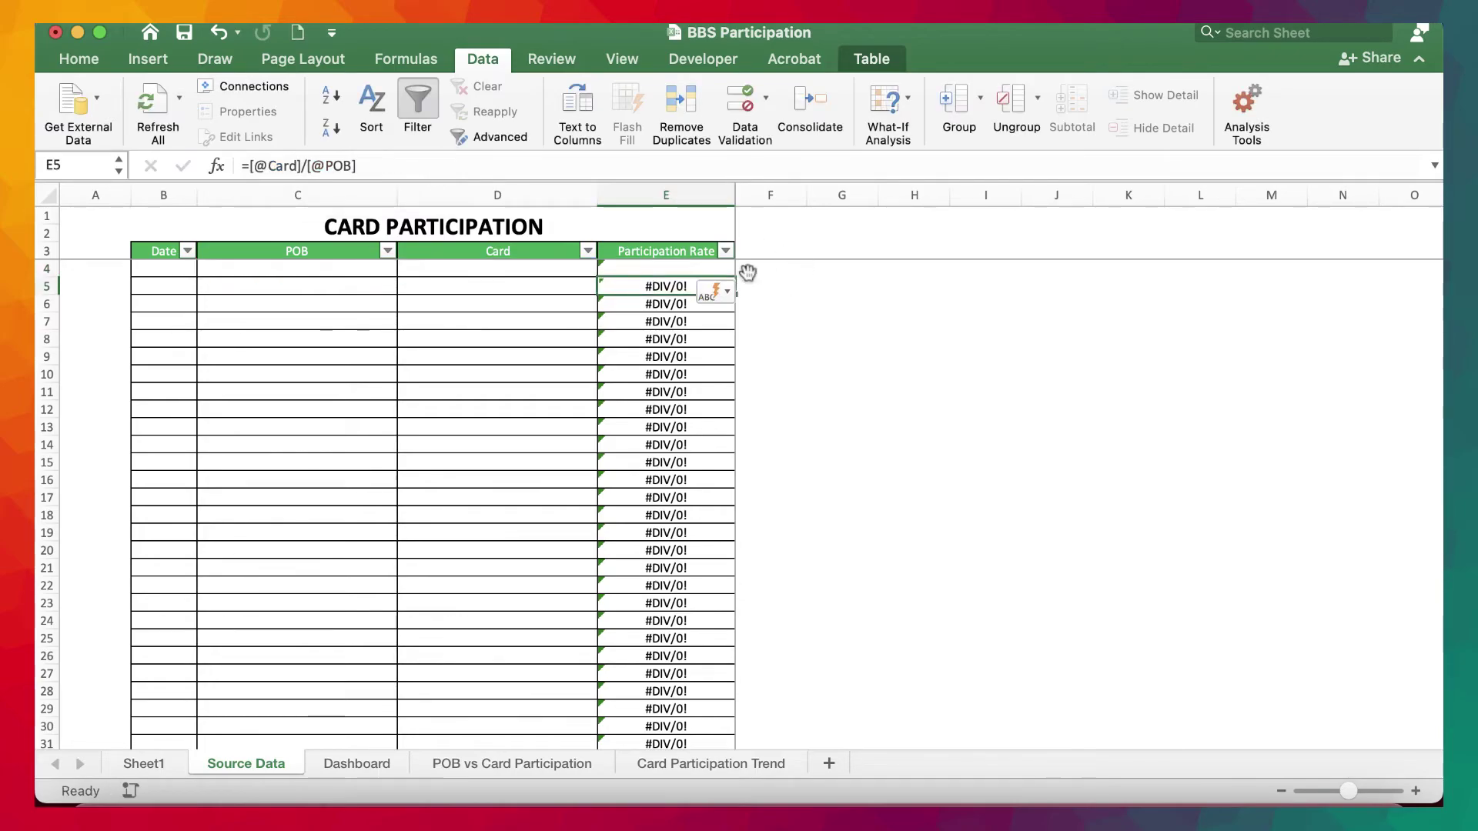
- Fill the E4 formula down the whole Participation Rate column and check the Dashboard and both pivot sheets
click(723, 268)
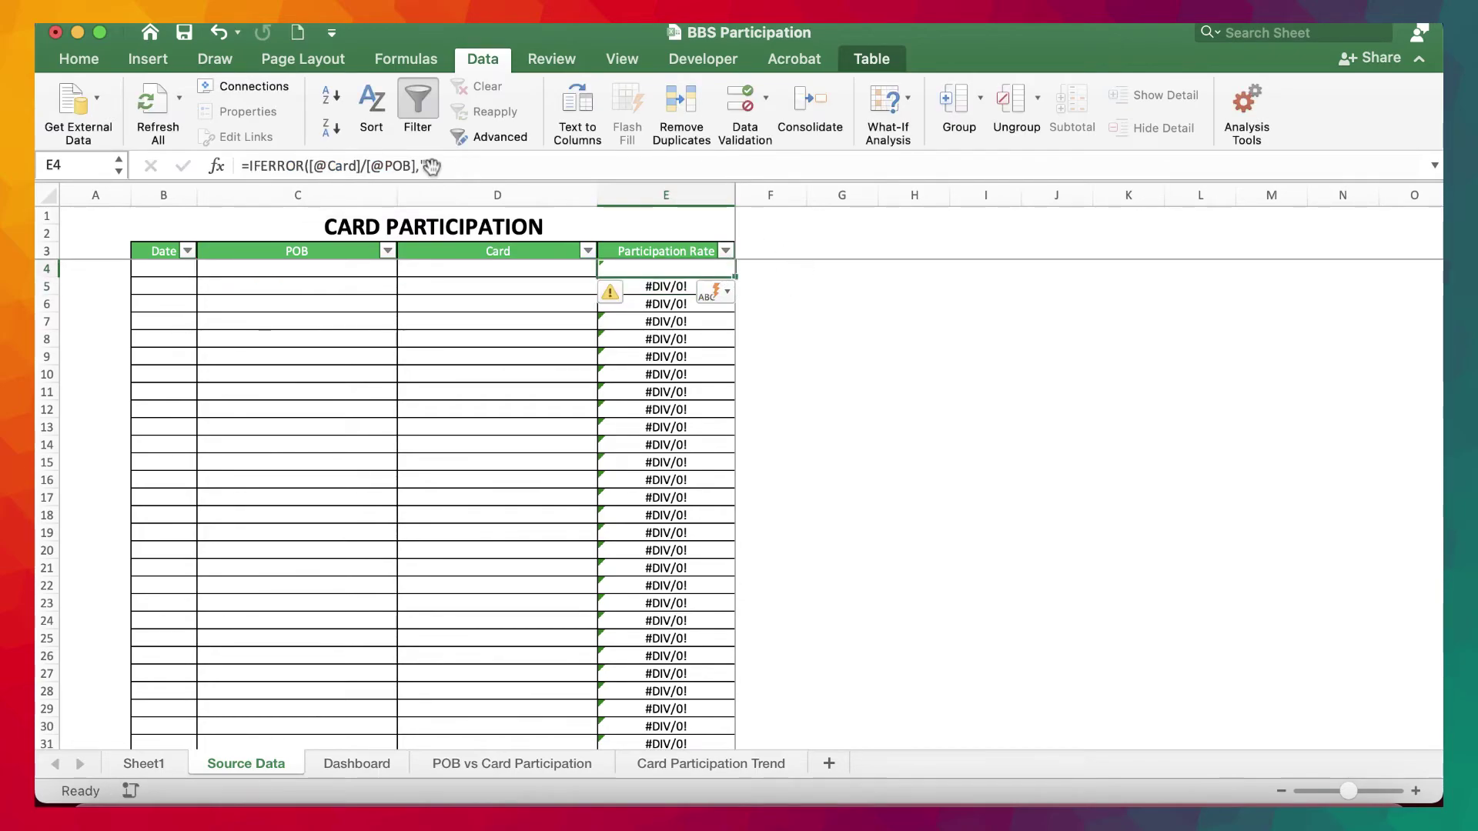
double_click(736, 277)
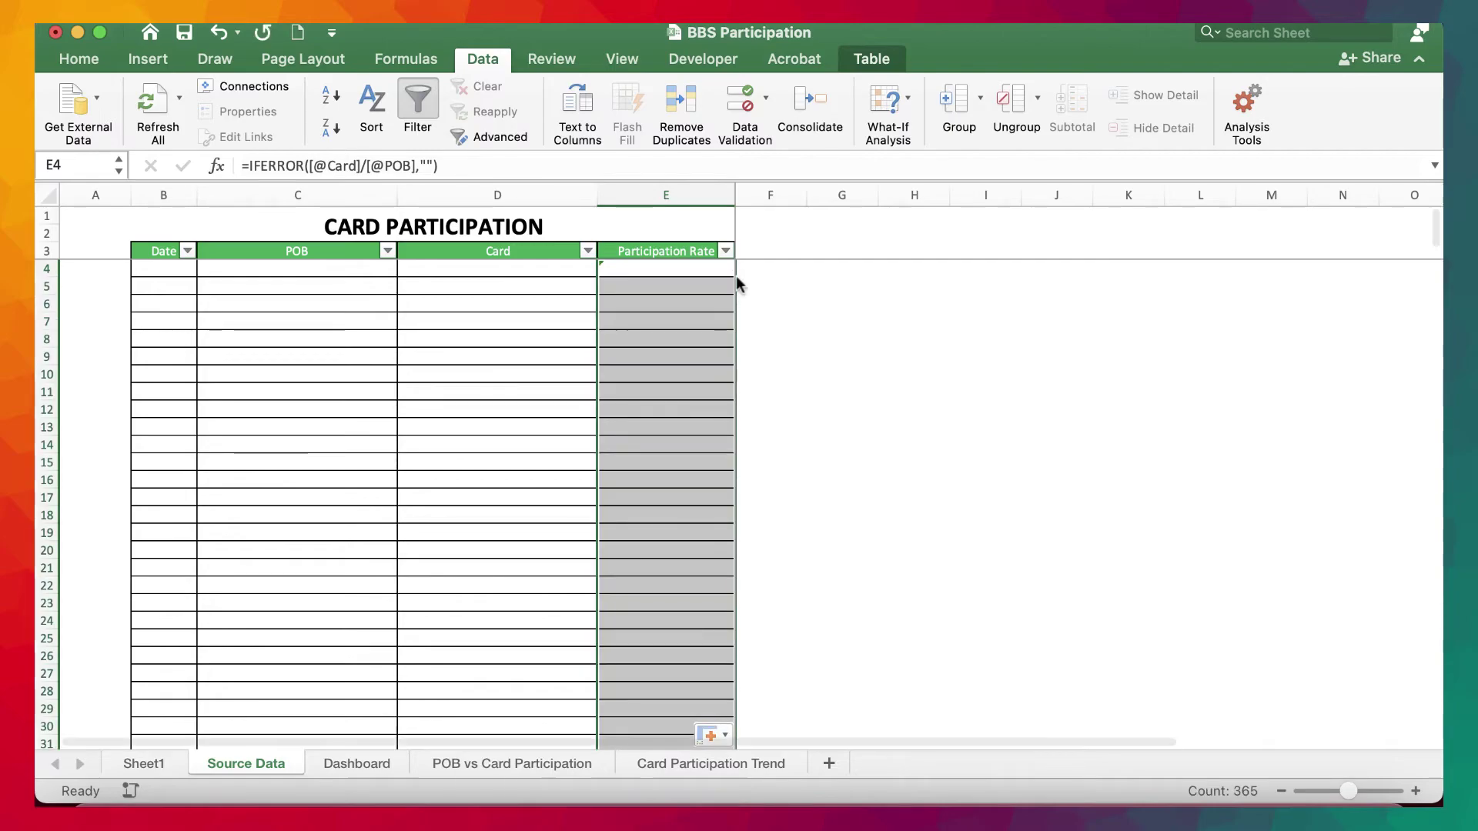
click(356, 763)
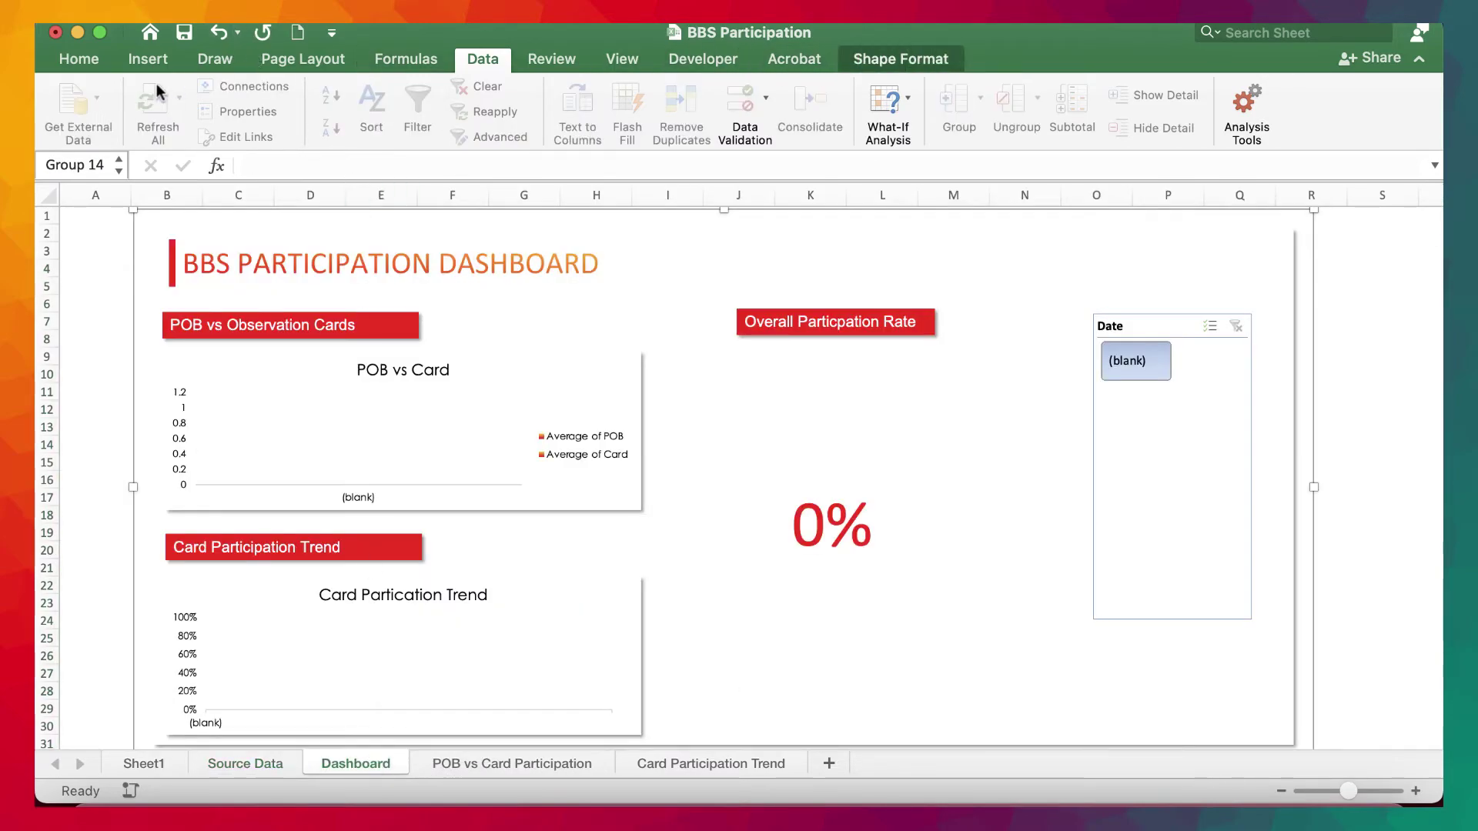
click(528, 764)
click(678, 761)
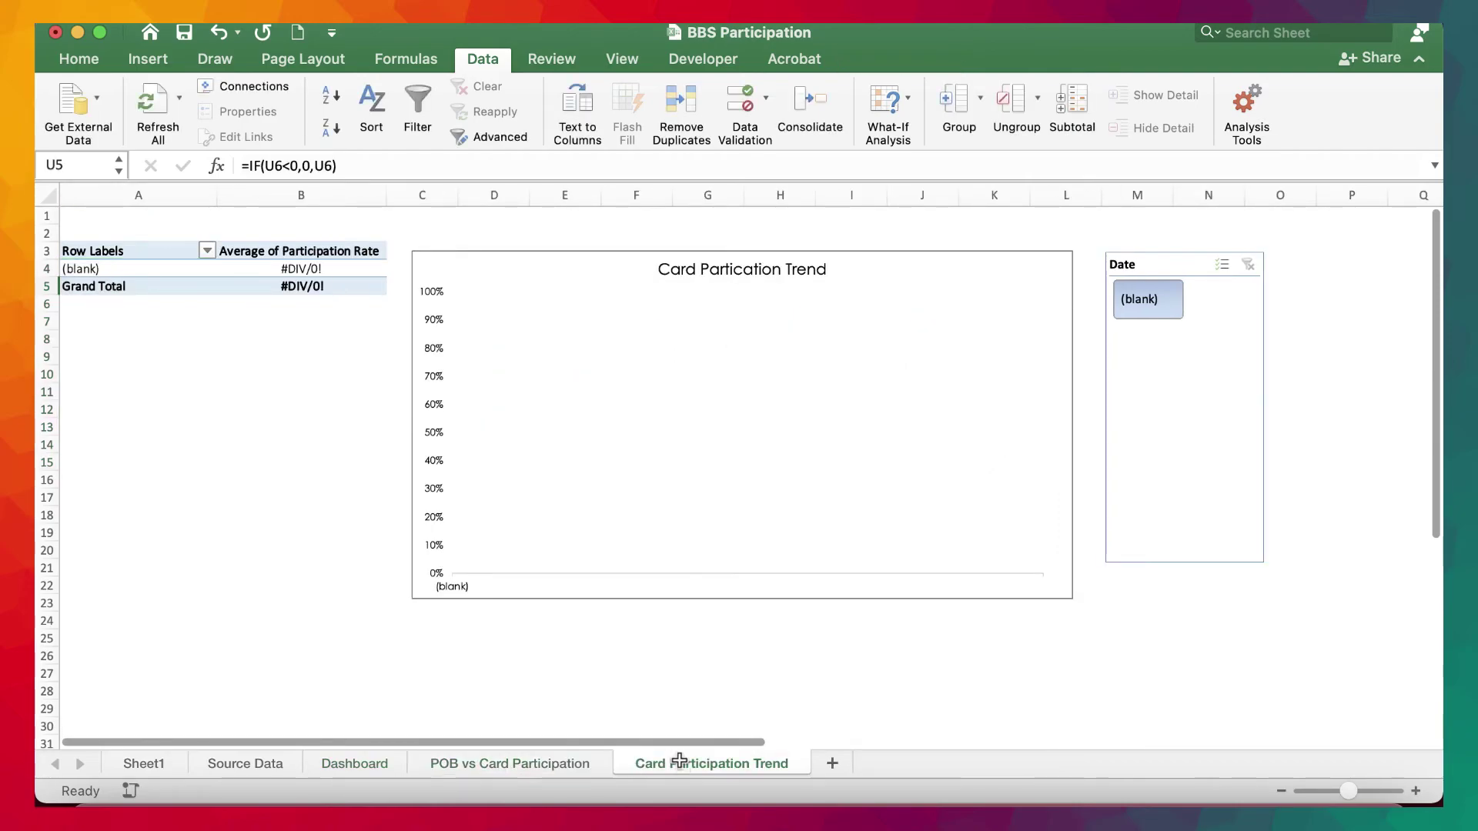
- Enter the date 1 July 2021 in B4, the first Date cell of the Source Data table
click(256, 760)
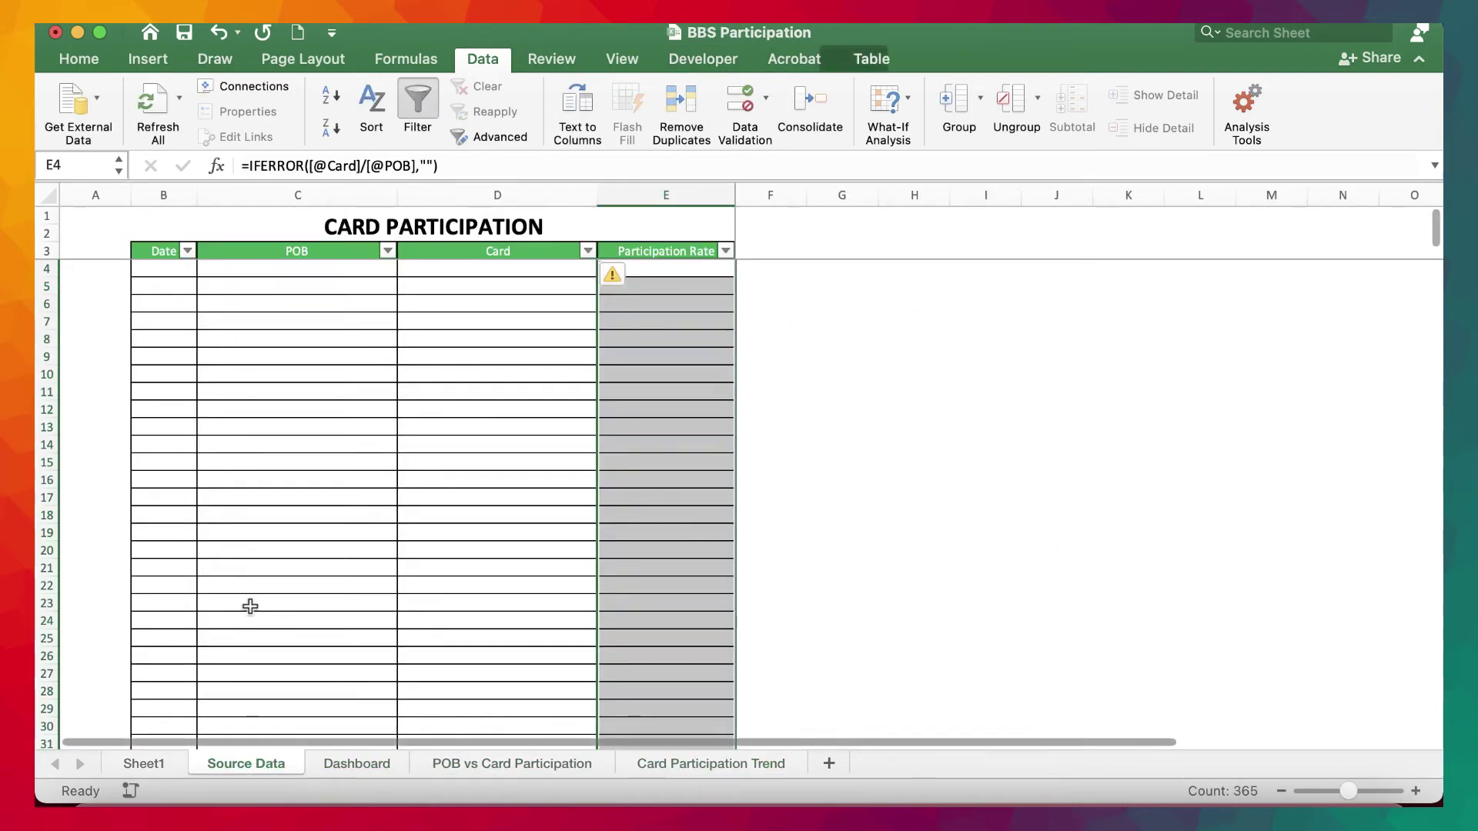
click(239, 343)
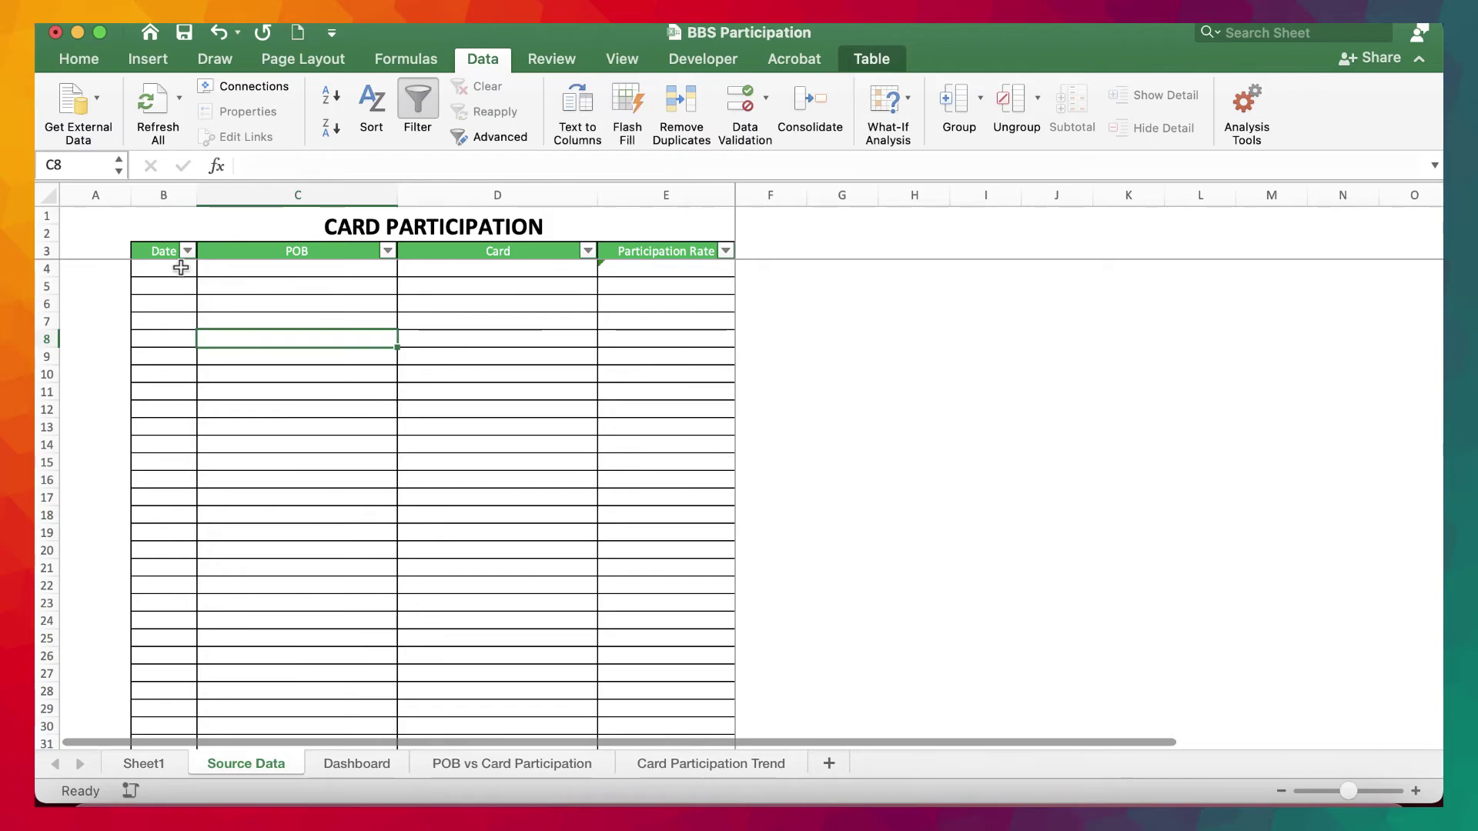
click(181, 267)
text(1/)
key(Return)
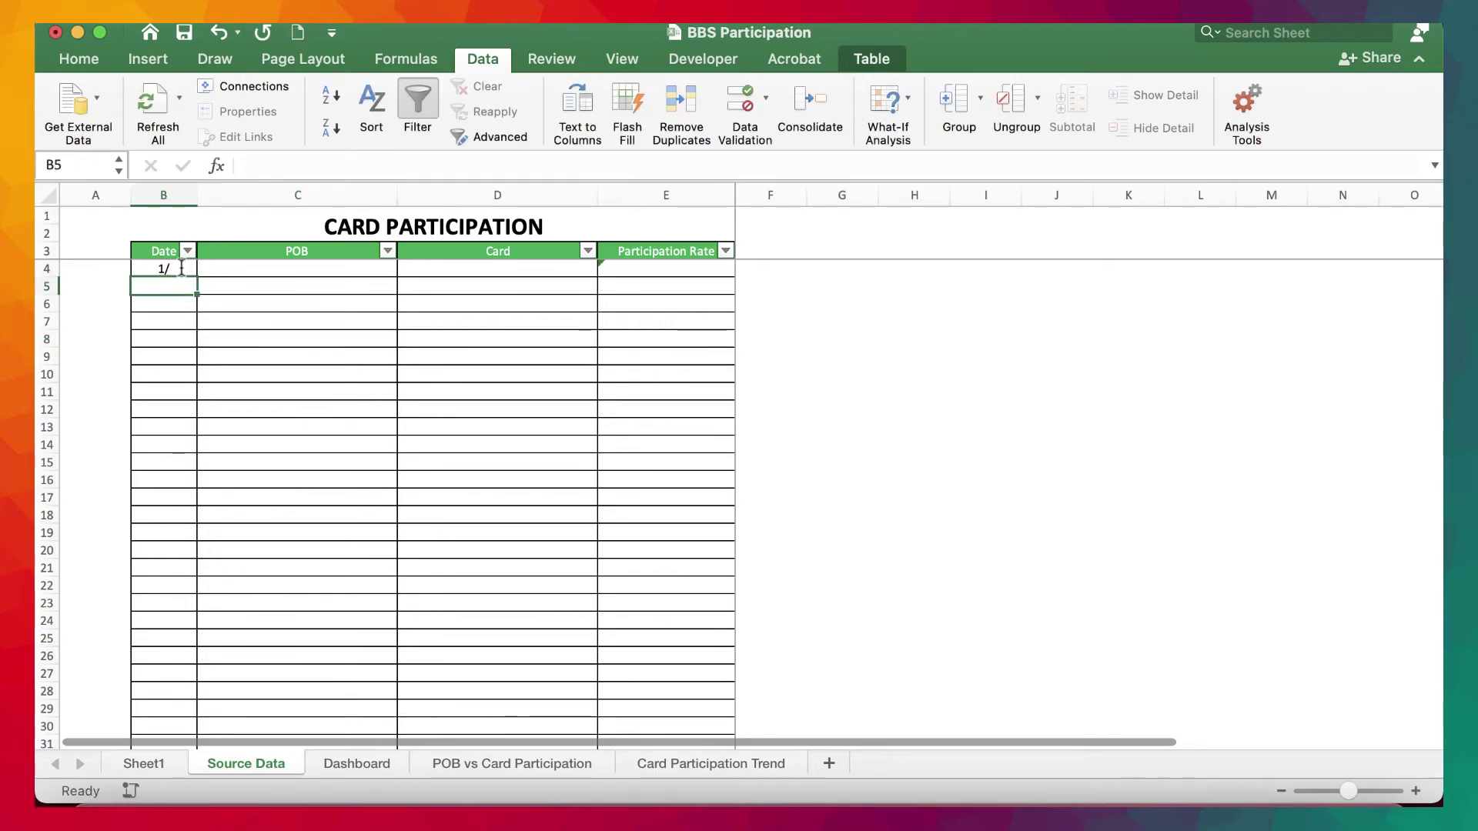
click(181, 267)
text(1)
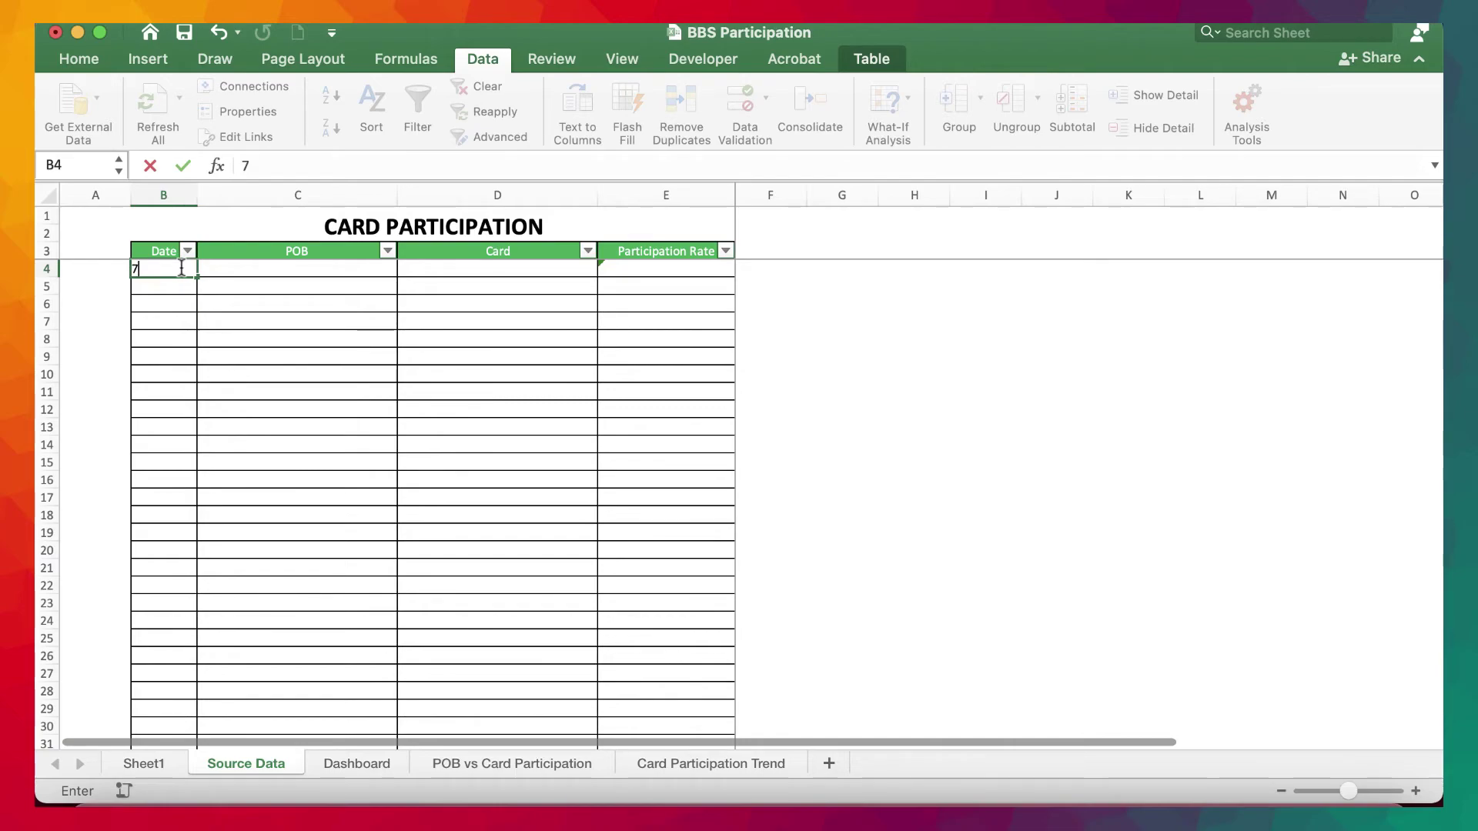
text(/2021)
key(Return)
click(181, 267)
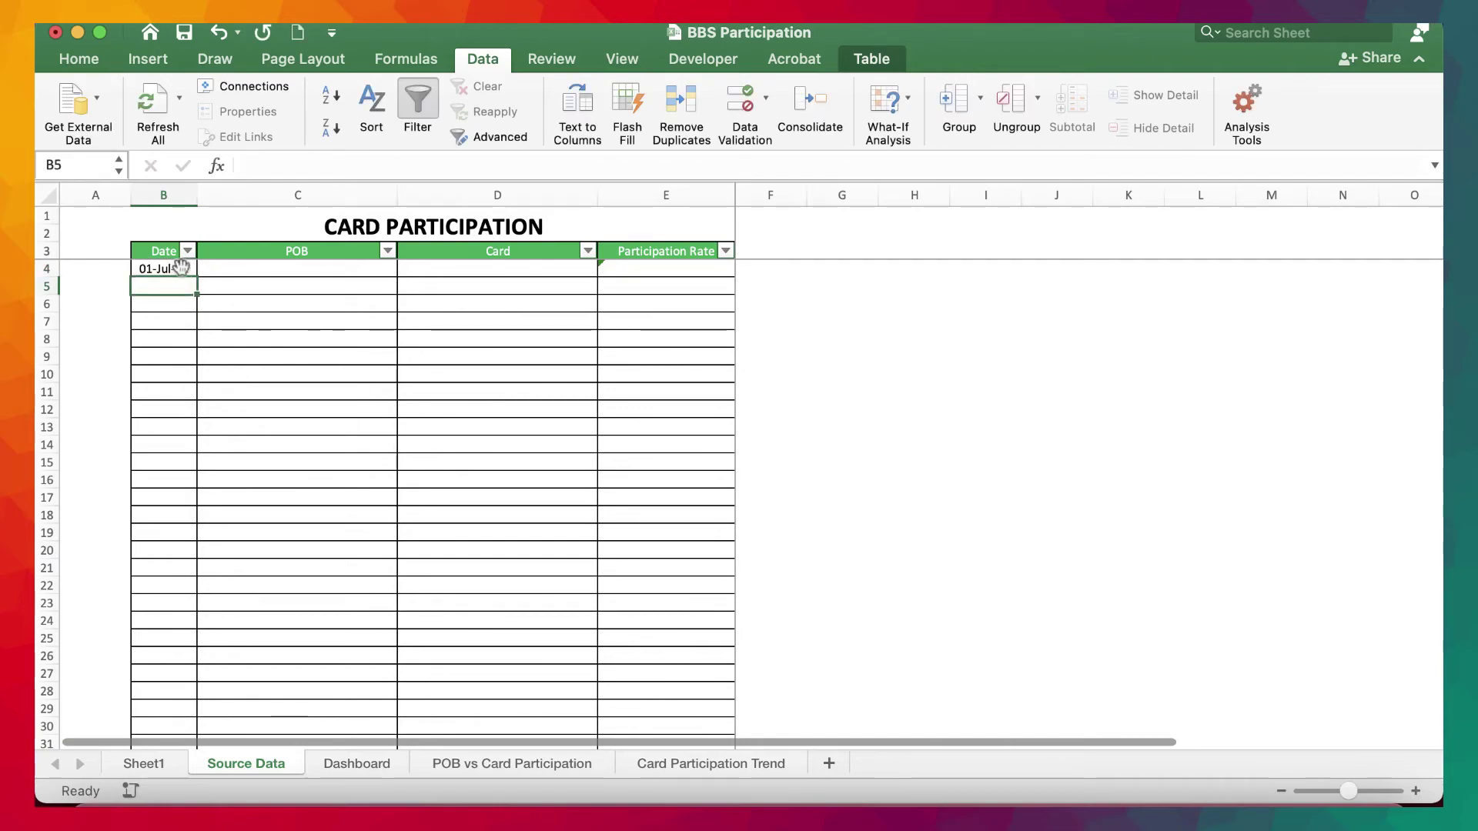
- Fill the Source Data dates down through 20-Jul-21 in B23 and enter a POB of 56 for every row from C4 to C23
drag(197, 278, 168, 612)
click(294, 272)
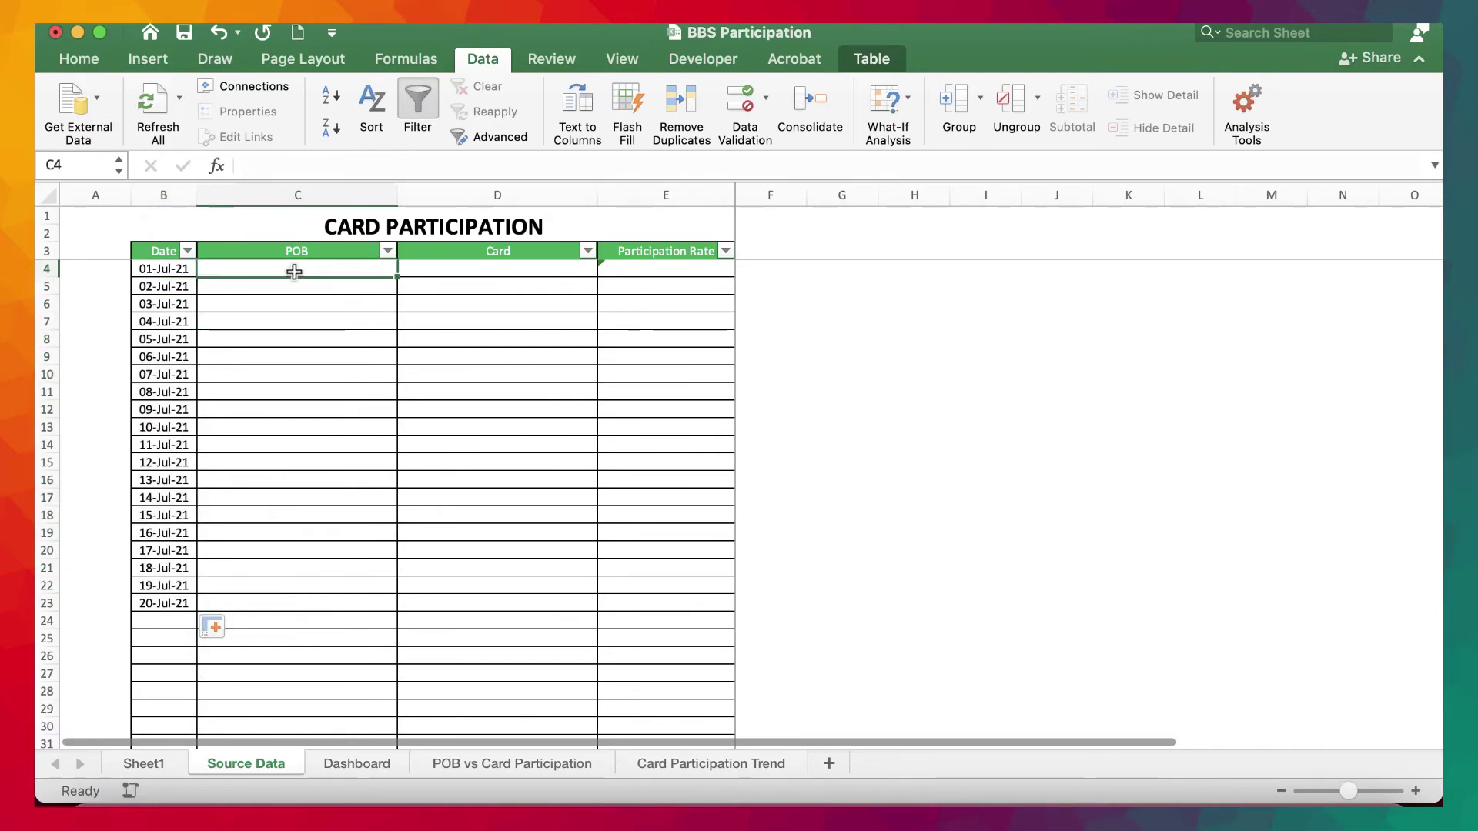
text(56)
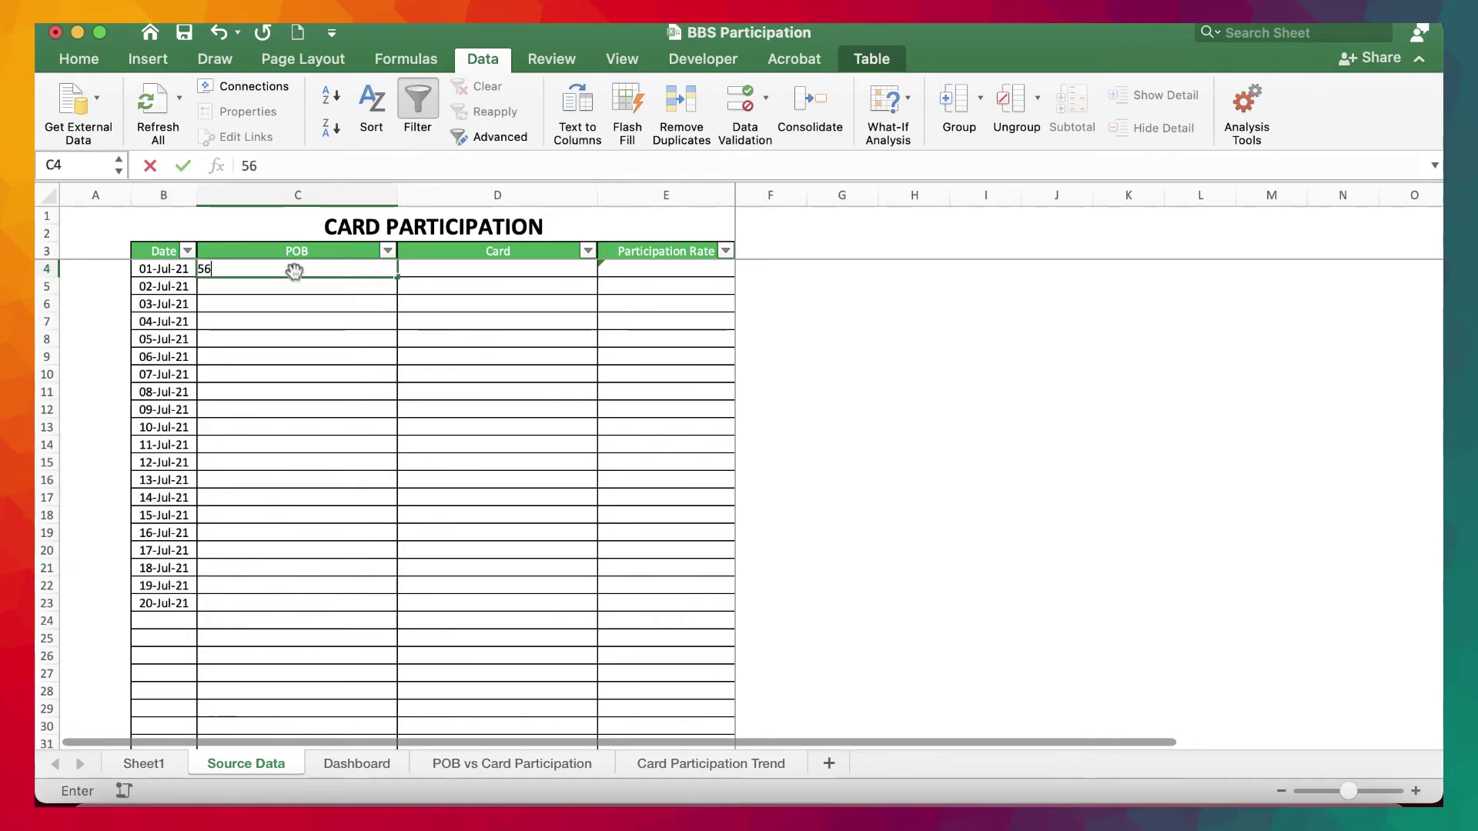
click(303, 335)
click(314, 267)
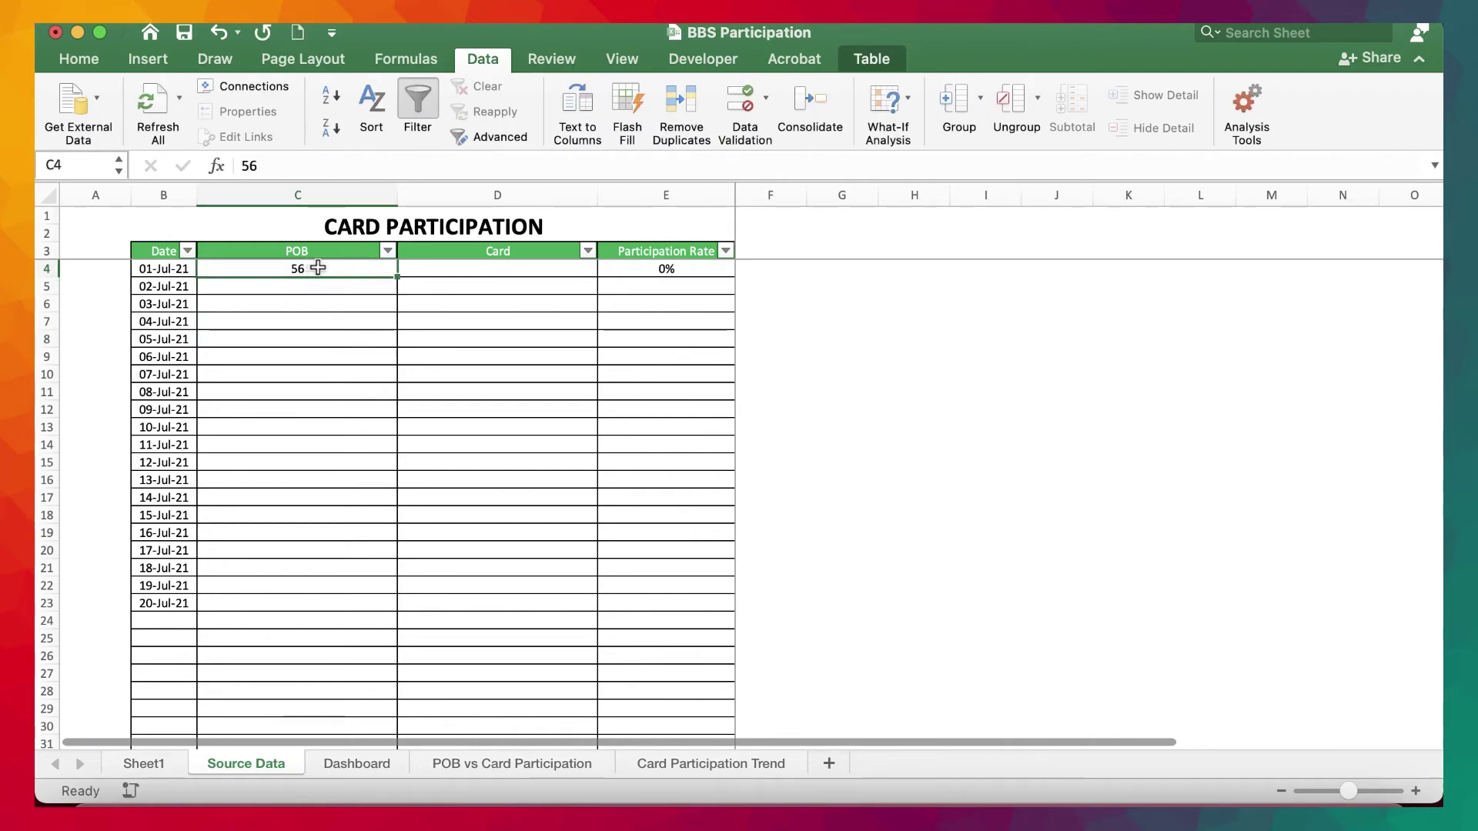
drag(400, 278, 333, 608)
- Enter 14, 15, 16 and 17 in Card cells D4 to D7 and extend the series down to D23
drag(434, 366, 475, 269)
click(477, 269)
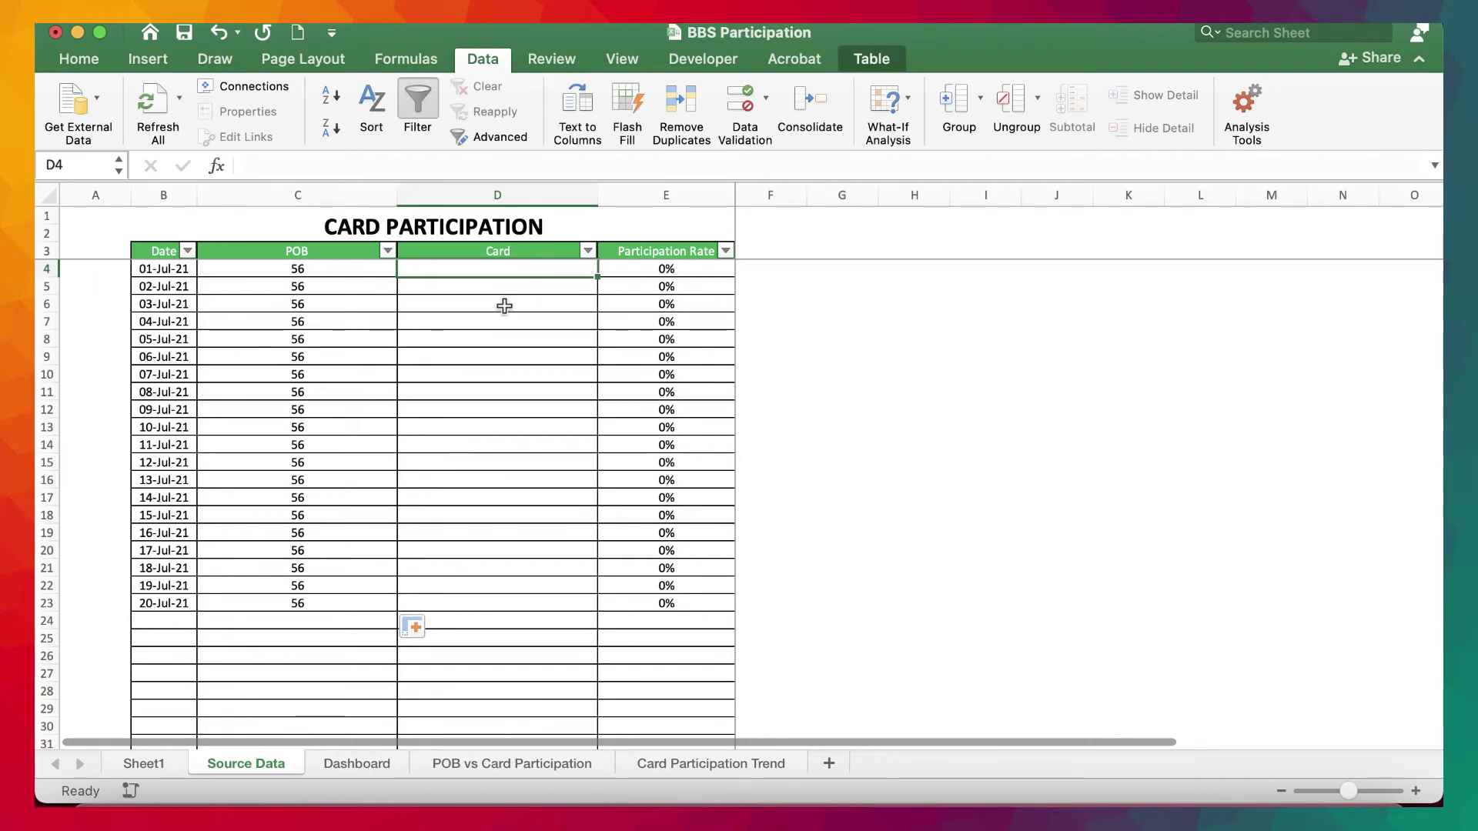
text(14)
key(Return)
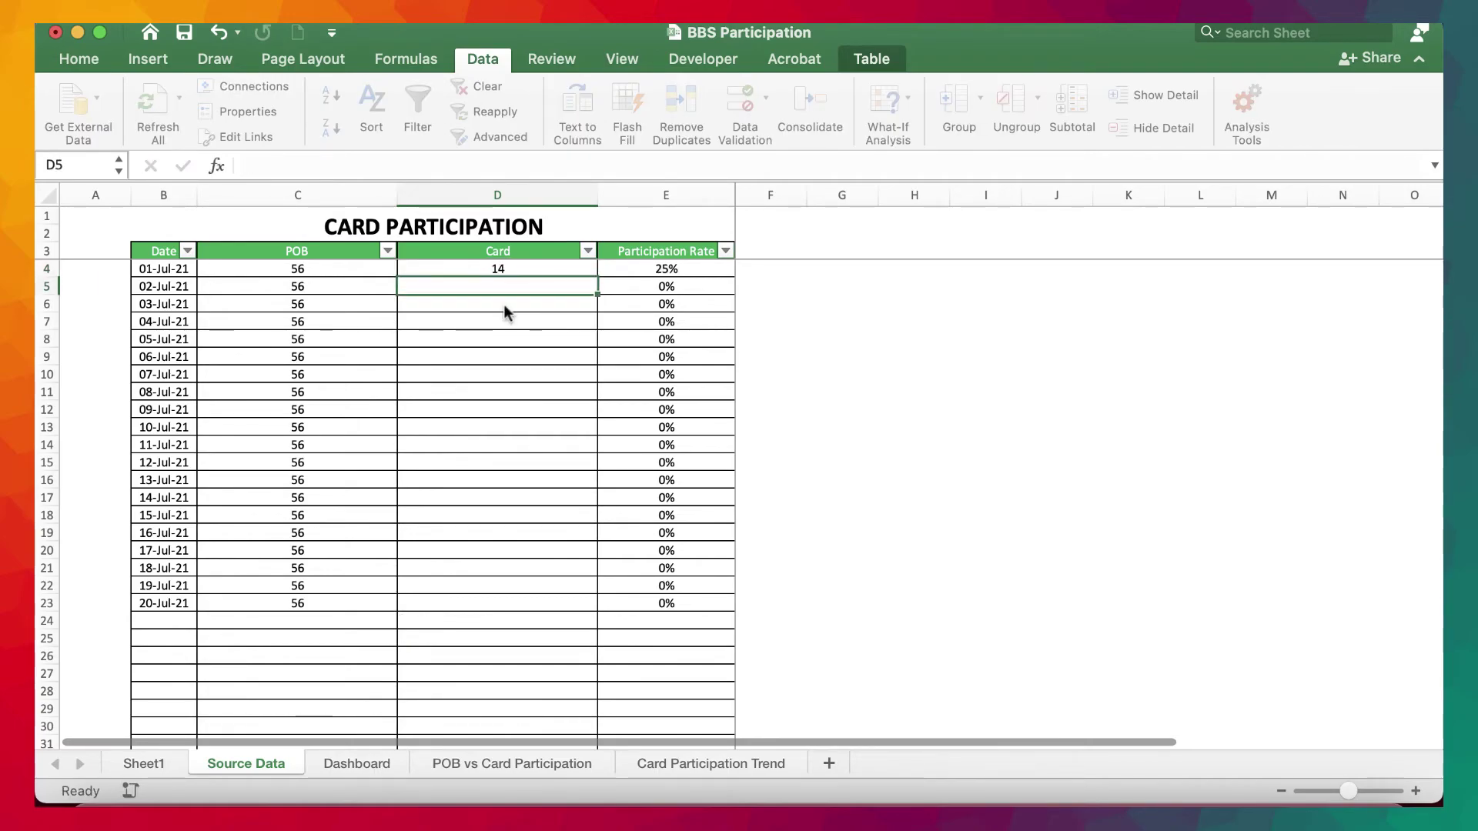
text(15)
key(Return)
text(16)
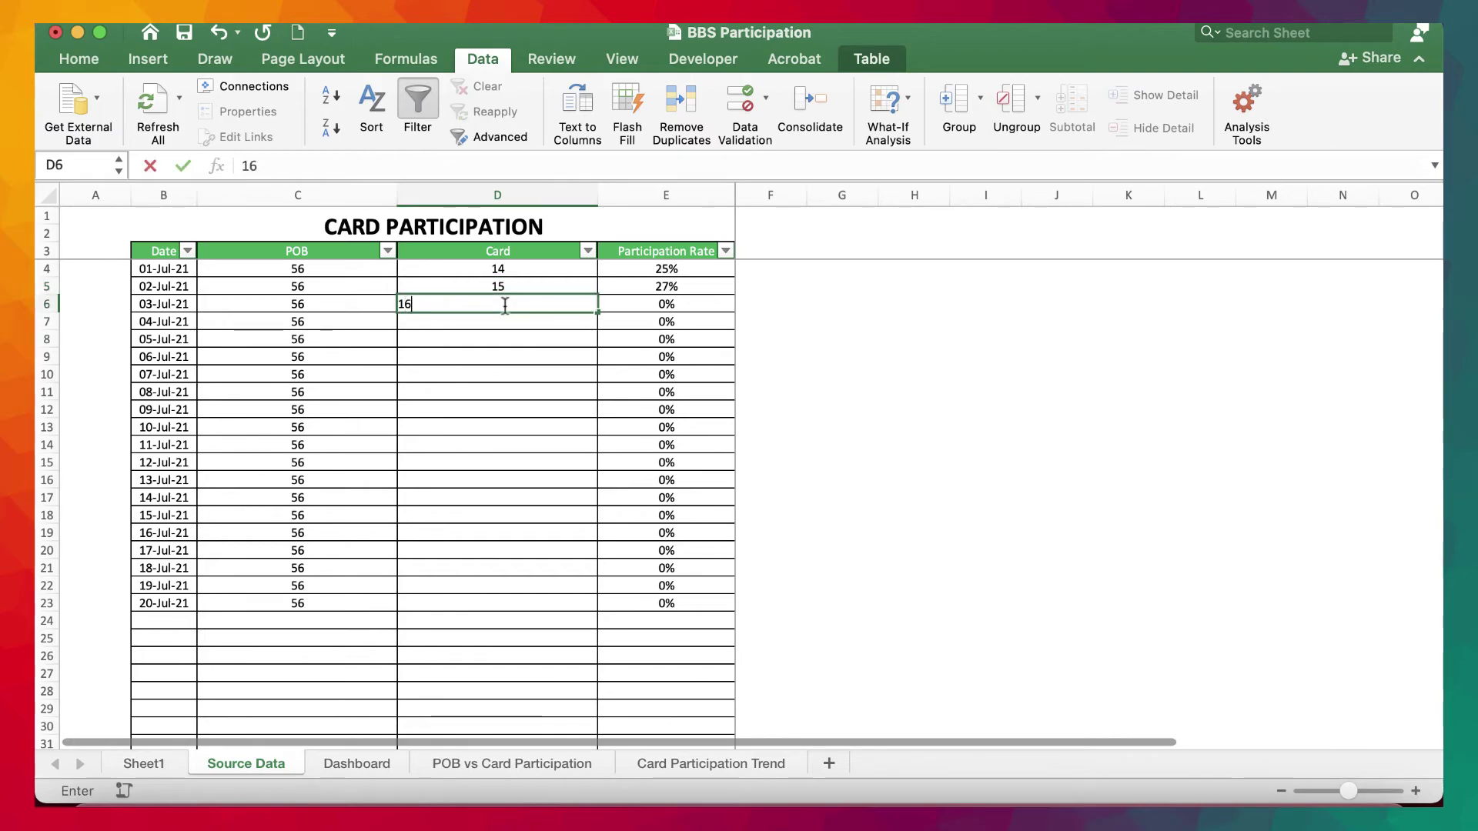
key(Return)
text(17)
key(Return)
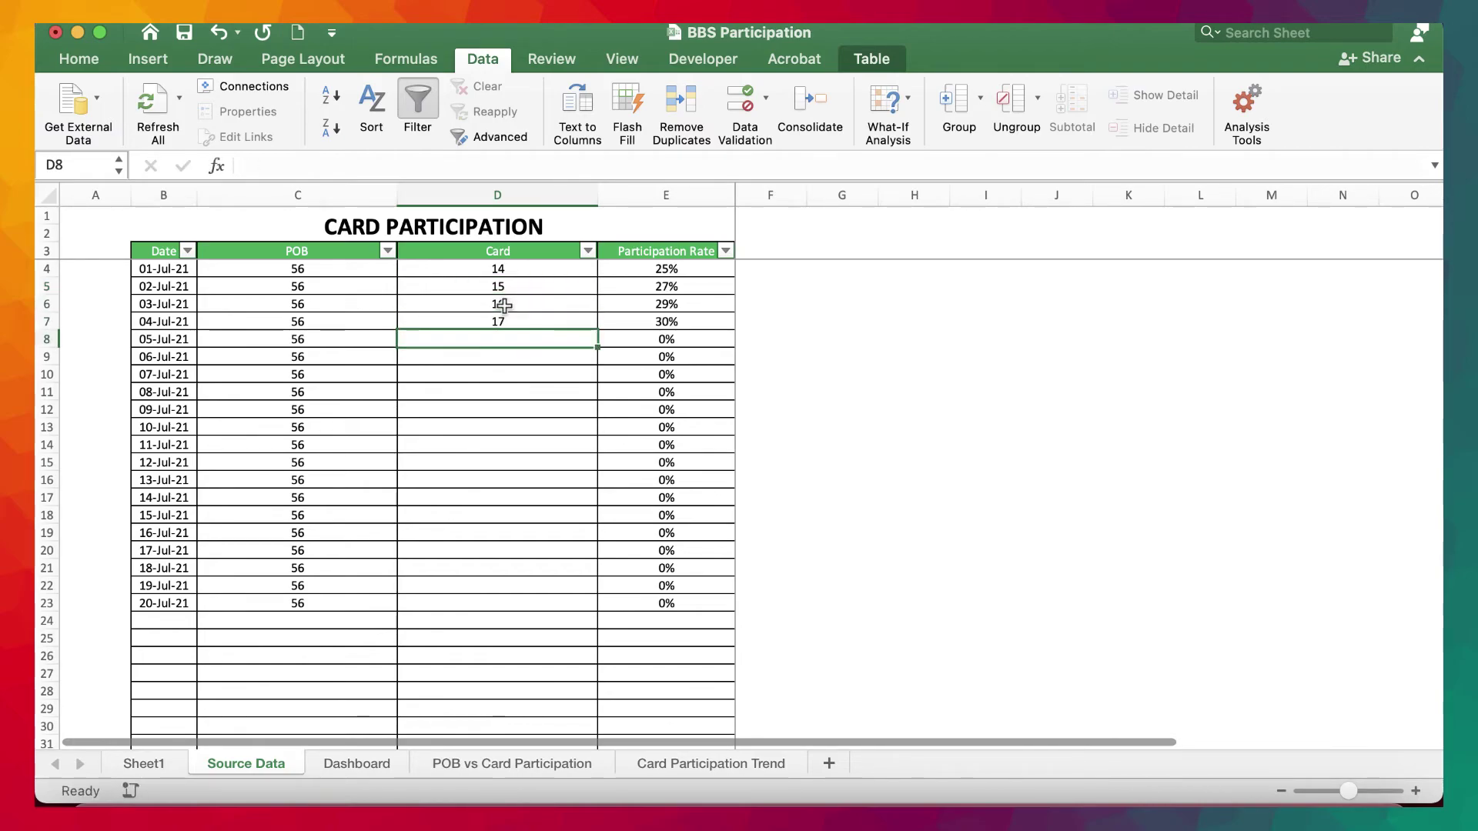
drag(498, 269, 508, 321)
drag(598, 331, 574, 616)
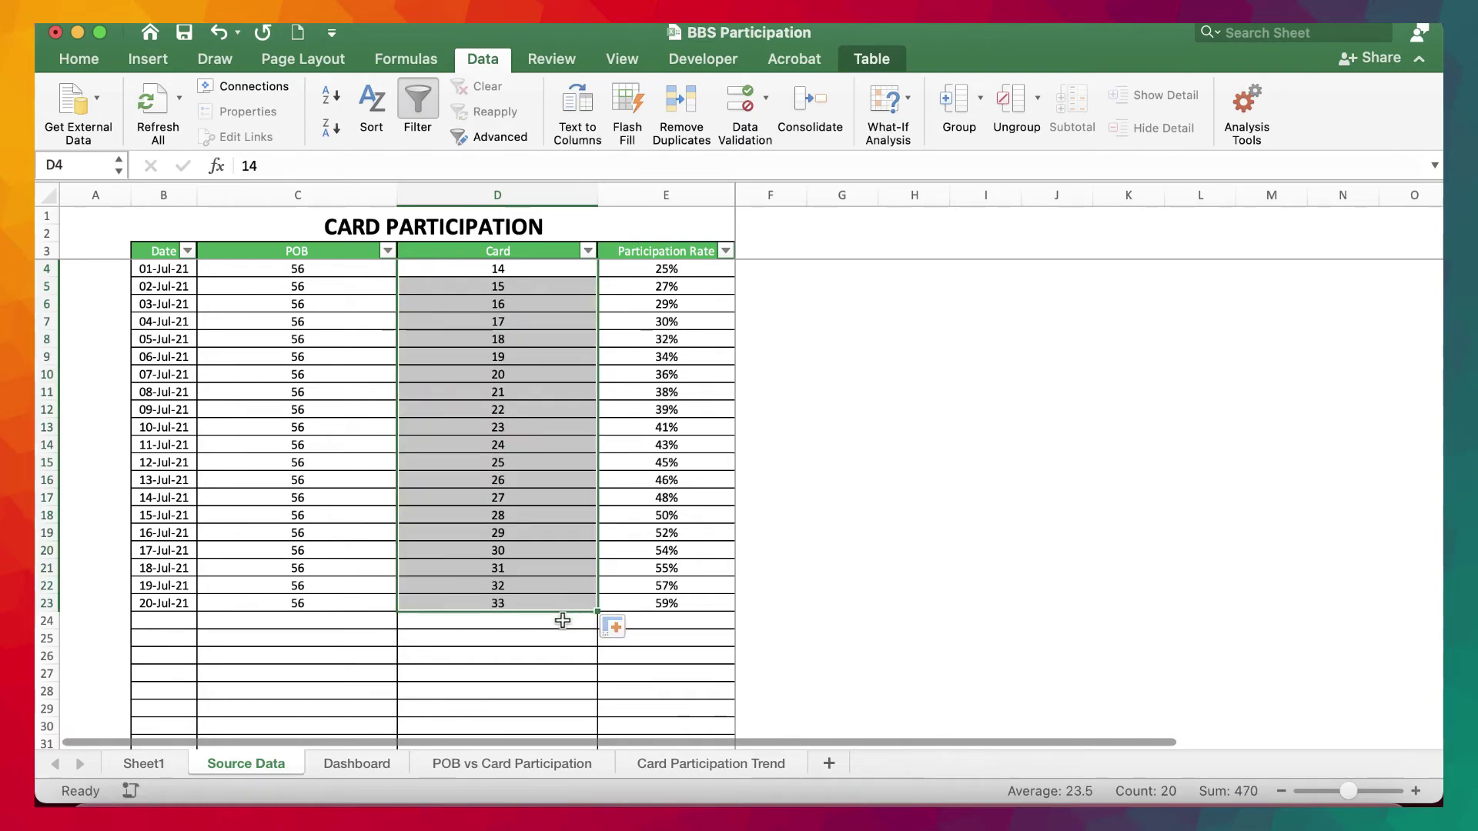
- Refresh all pivot data from the Dashboard sheet and deselect the dashboard group
click(357, 763)
scroll(410, 669, down, 5)
scroll(422, 643, up, 5)
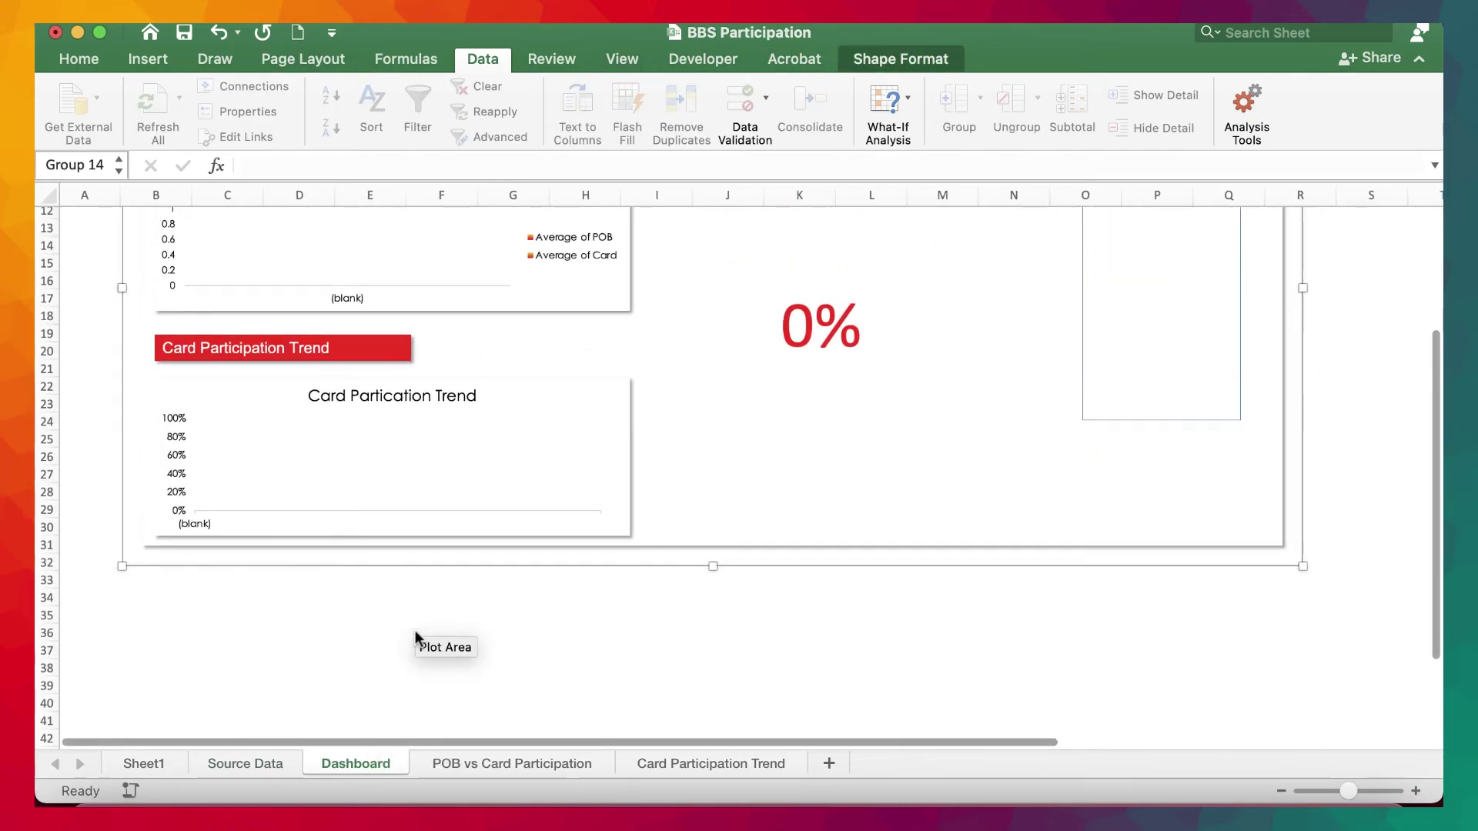
click(1377, 271)
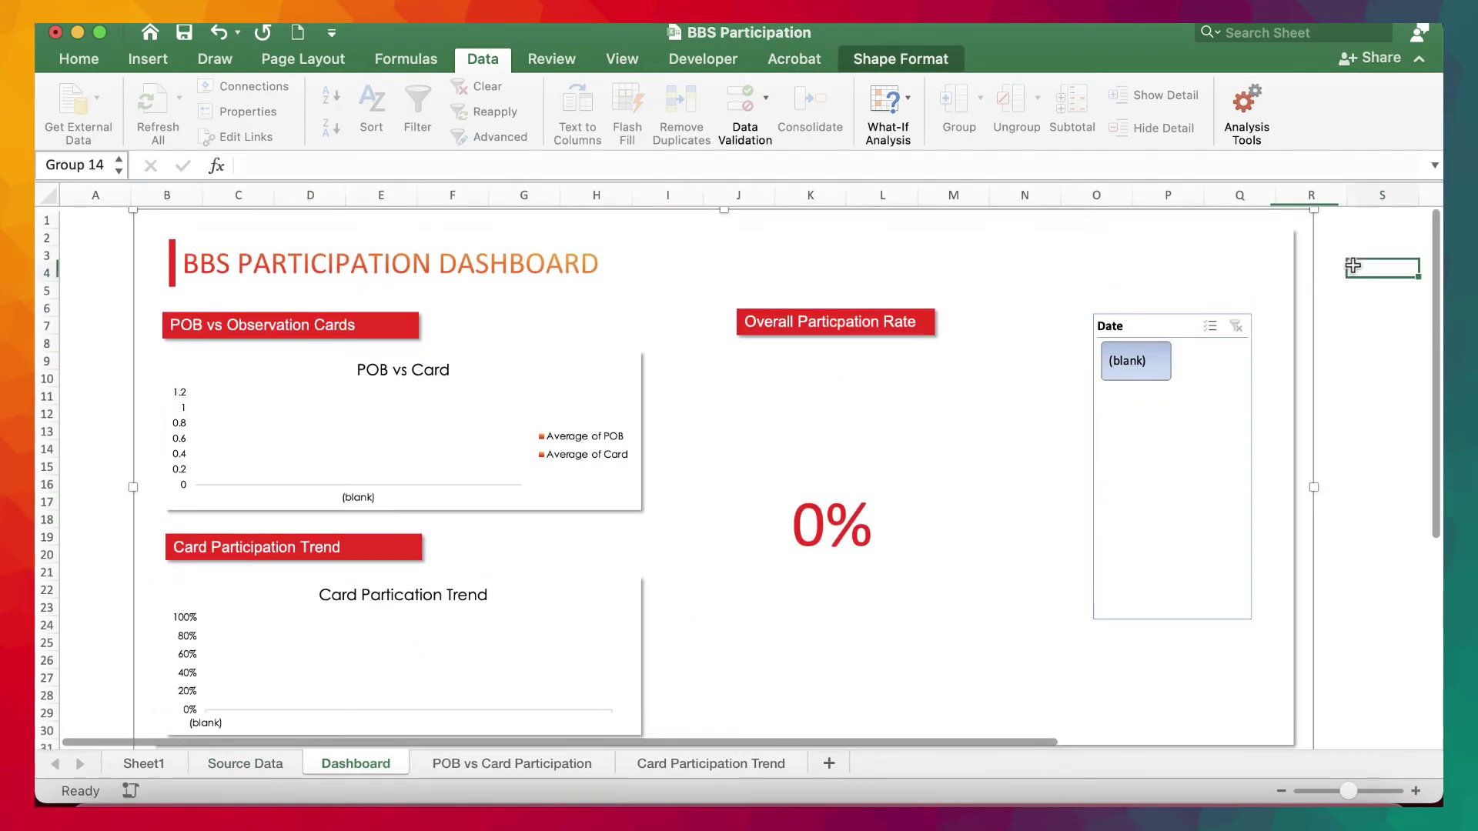
click(151, 104)
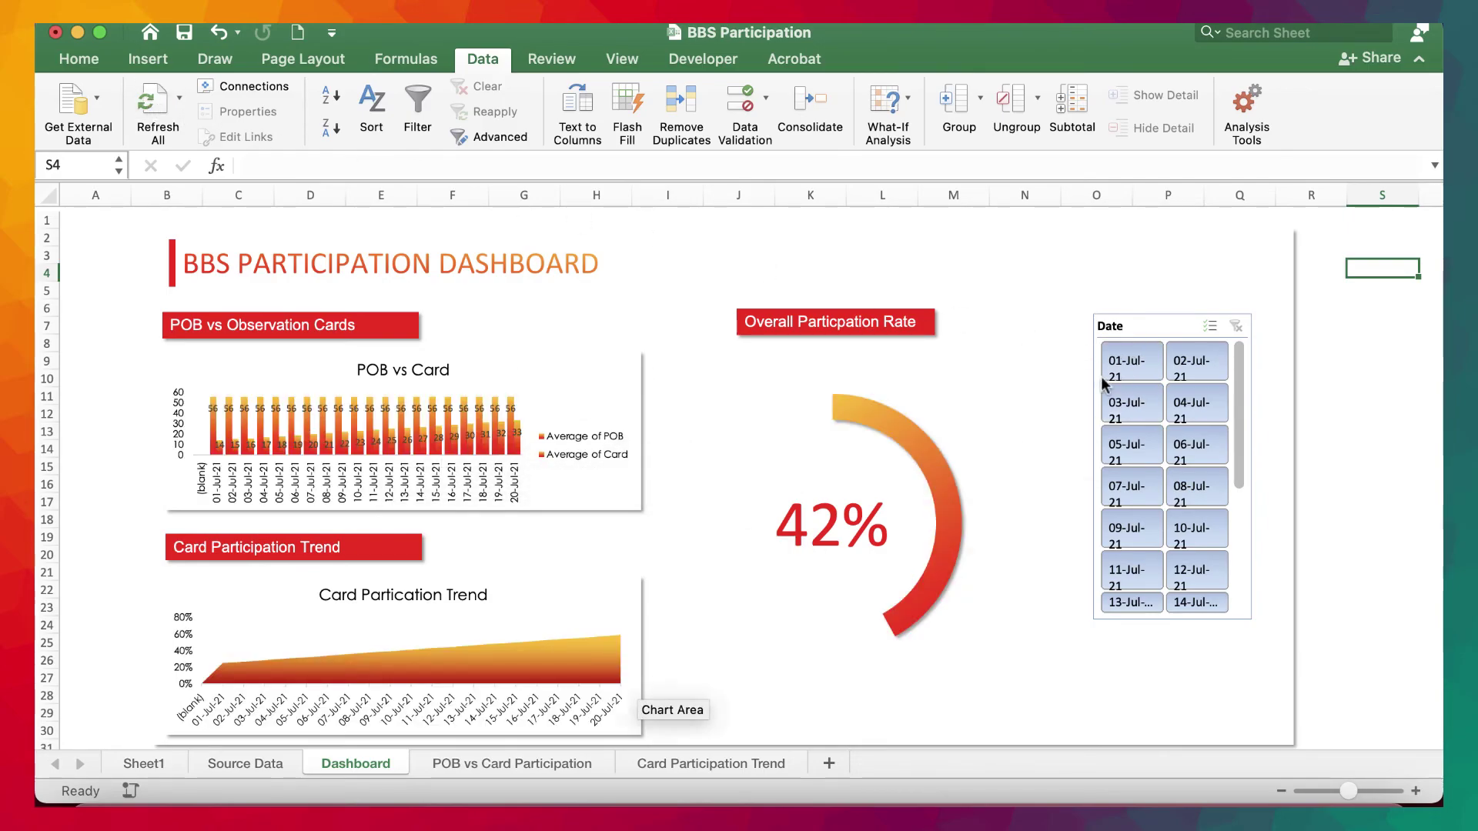
- Enter the date 7 August 2021 in B24, the first empty Date cell on Source Data
click(231, 764)
scroll(197, 492, down, 3)
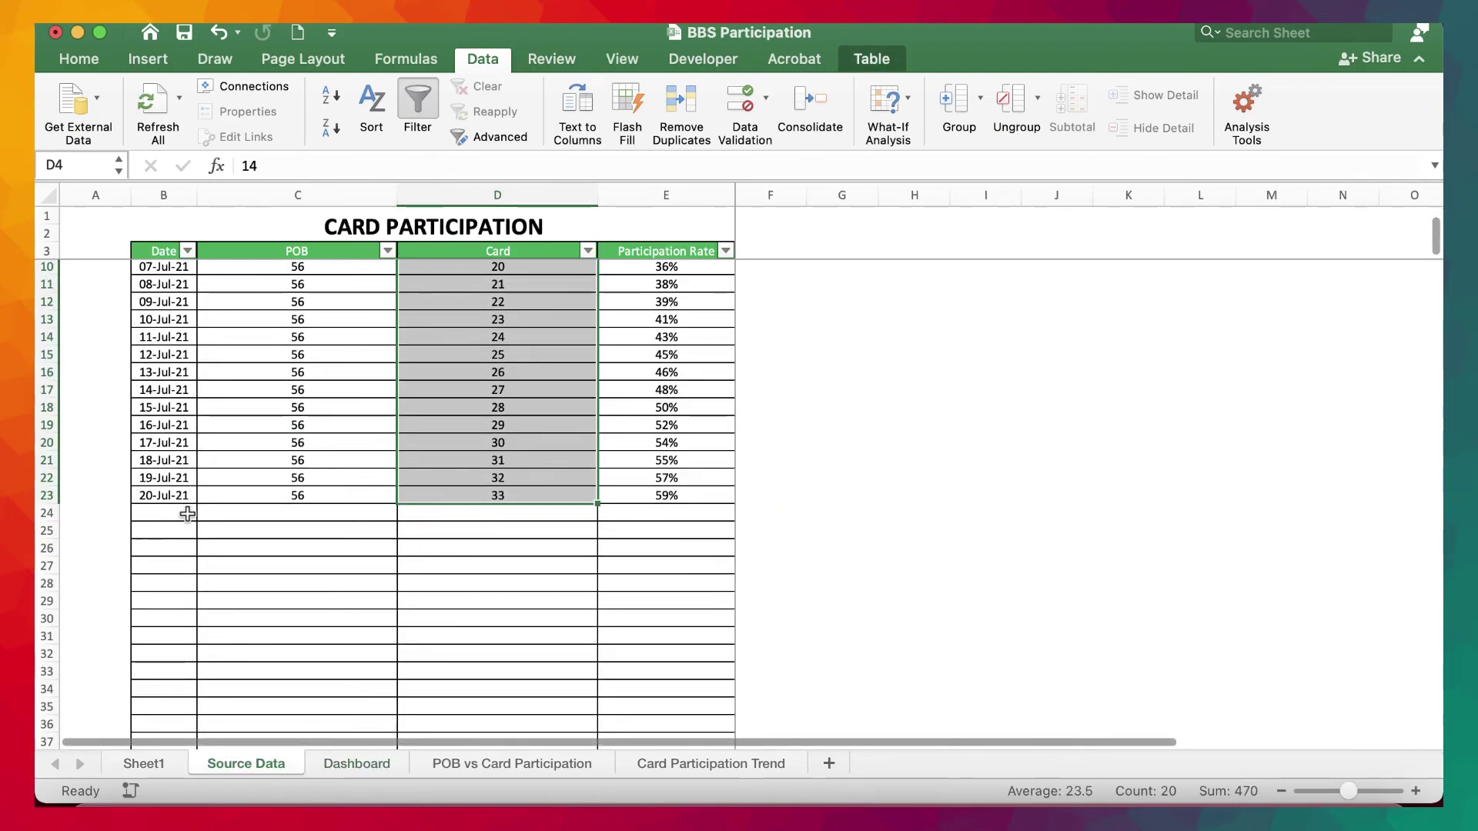
click(188, 514)
scroll(188, 514, up, 1)
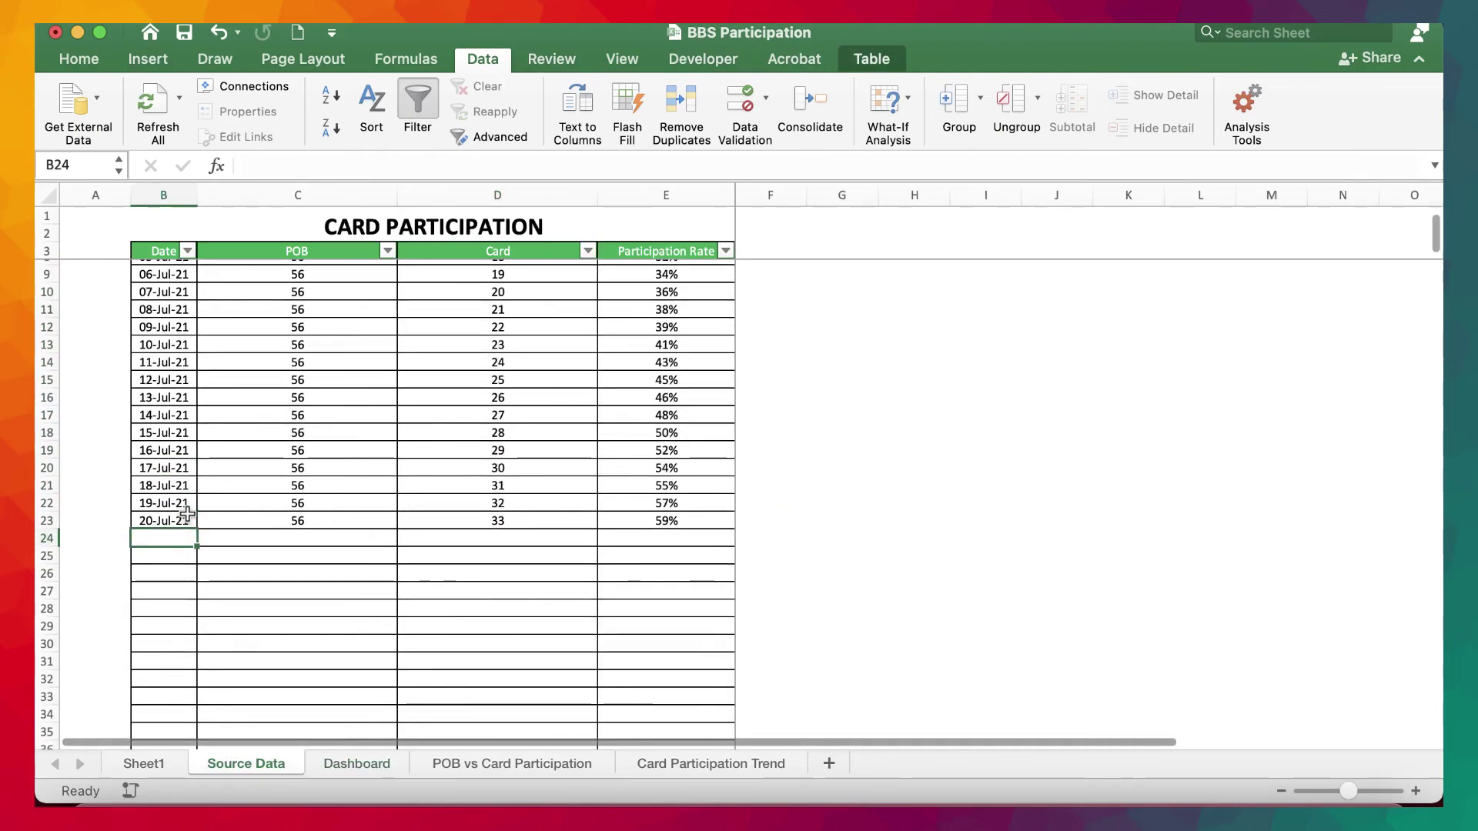
scroll(188, 514, up, 1)
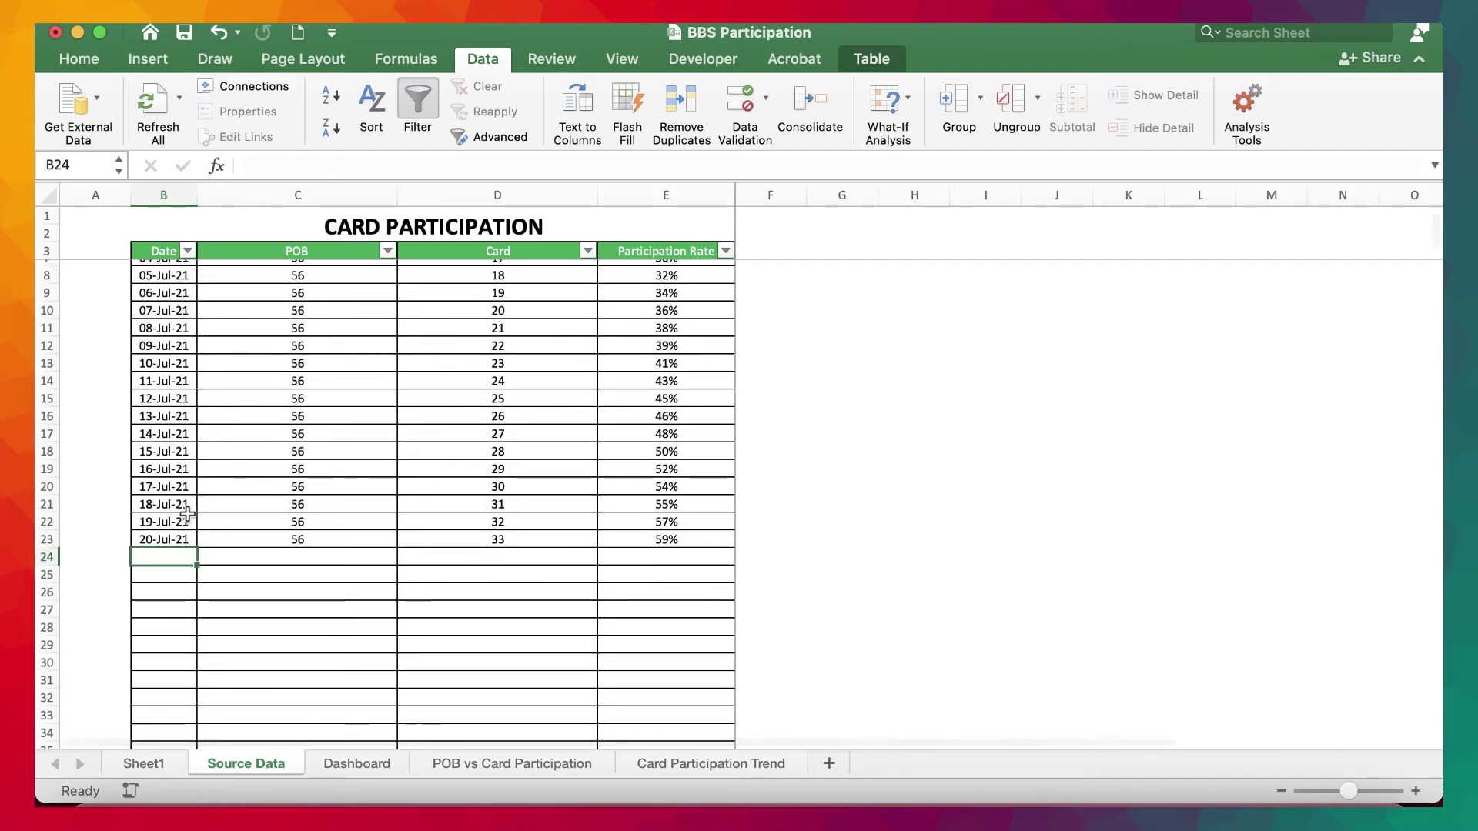
text(8/)
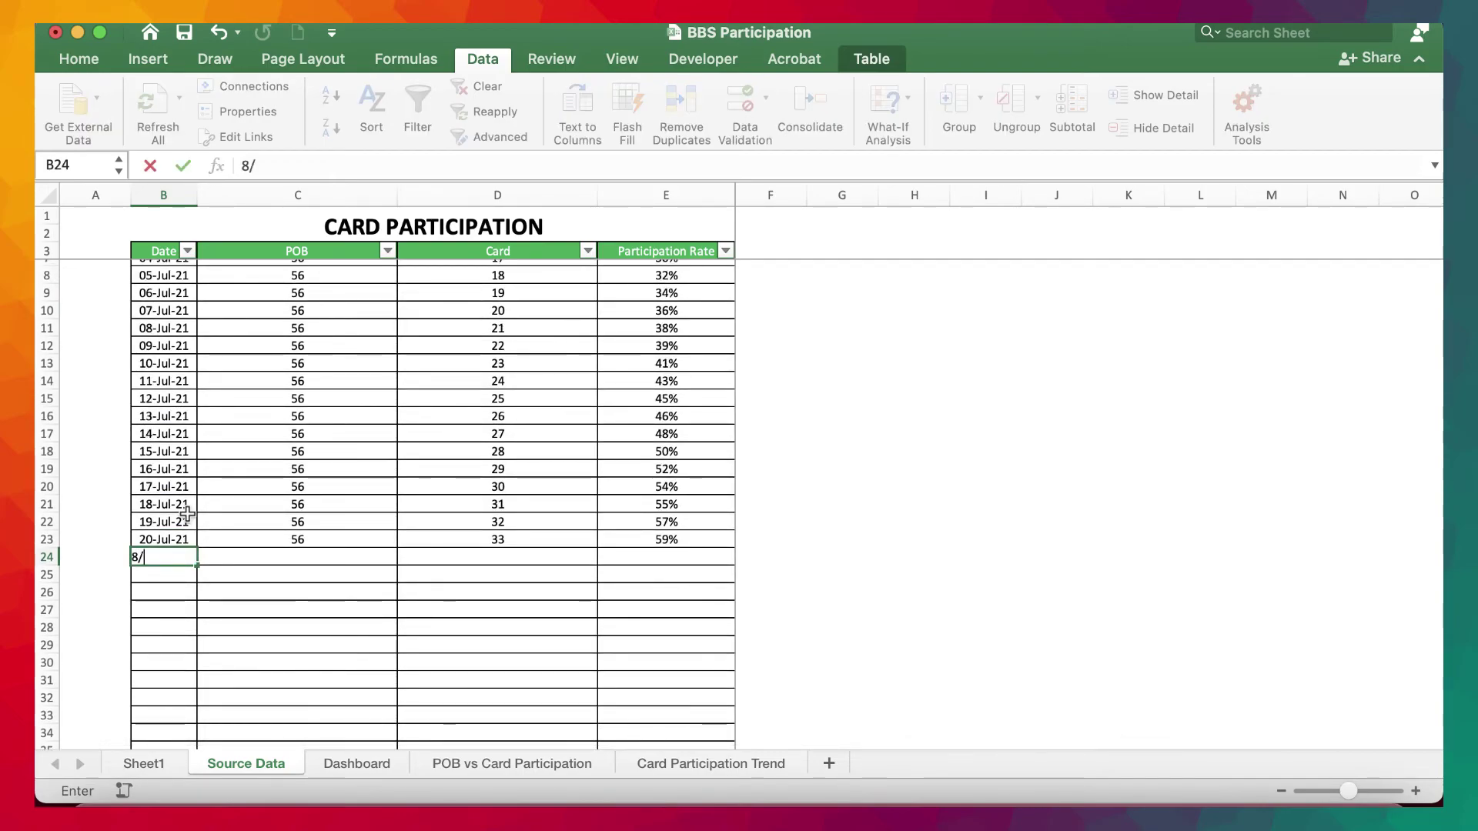
text(7)
key(Return)
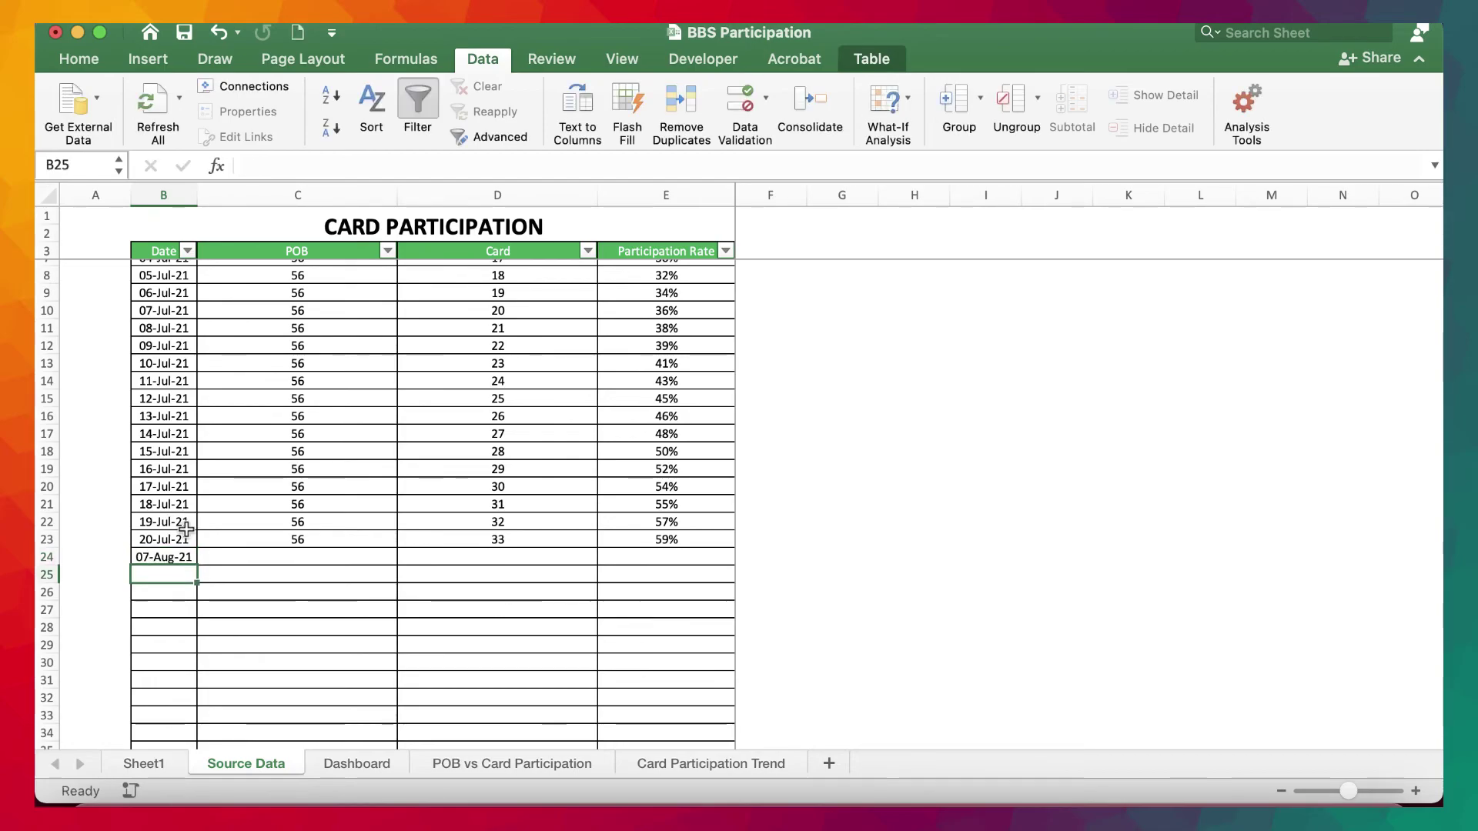
- Enter POB 56 and Card 17 for the 07-Aug-21 row and refresh all data on the Dashboard
click(301, 558)
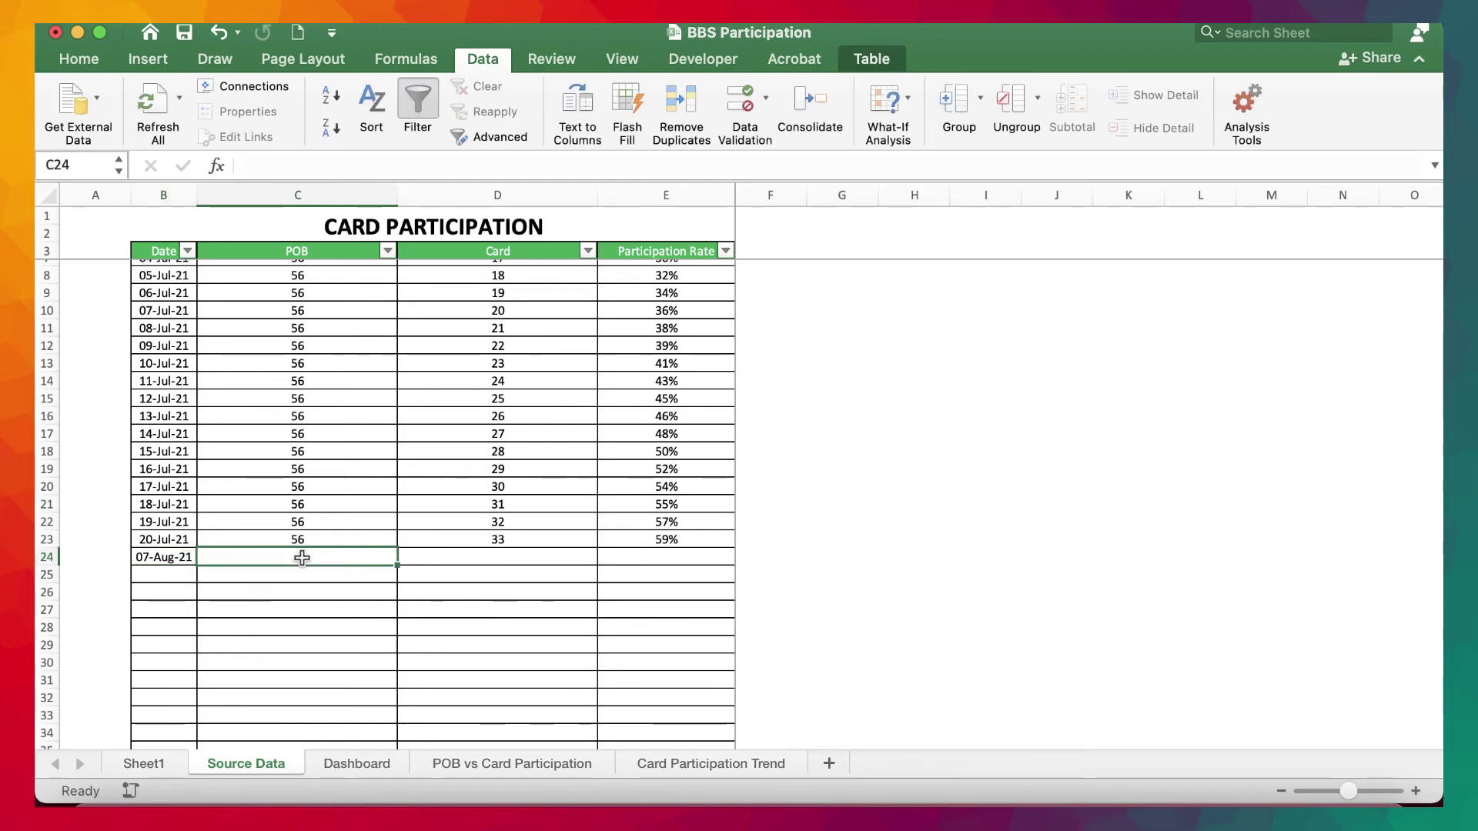
text(56)
key(Tab)
text(177)
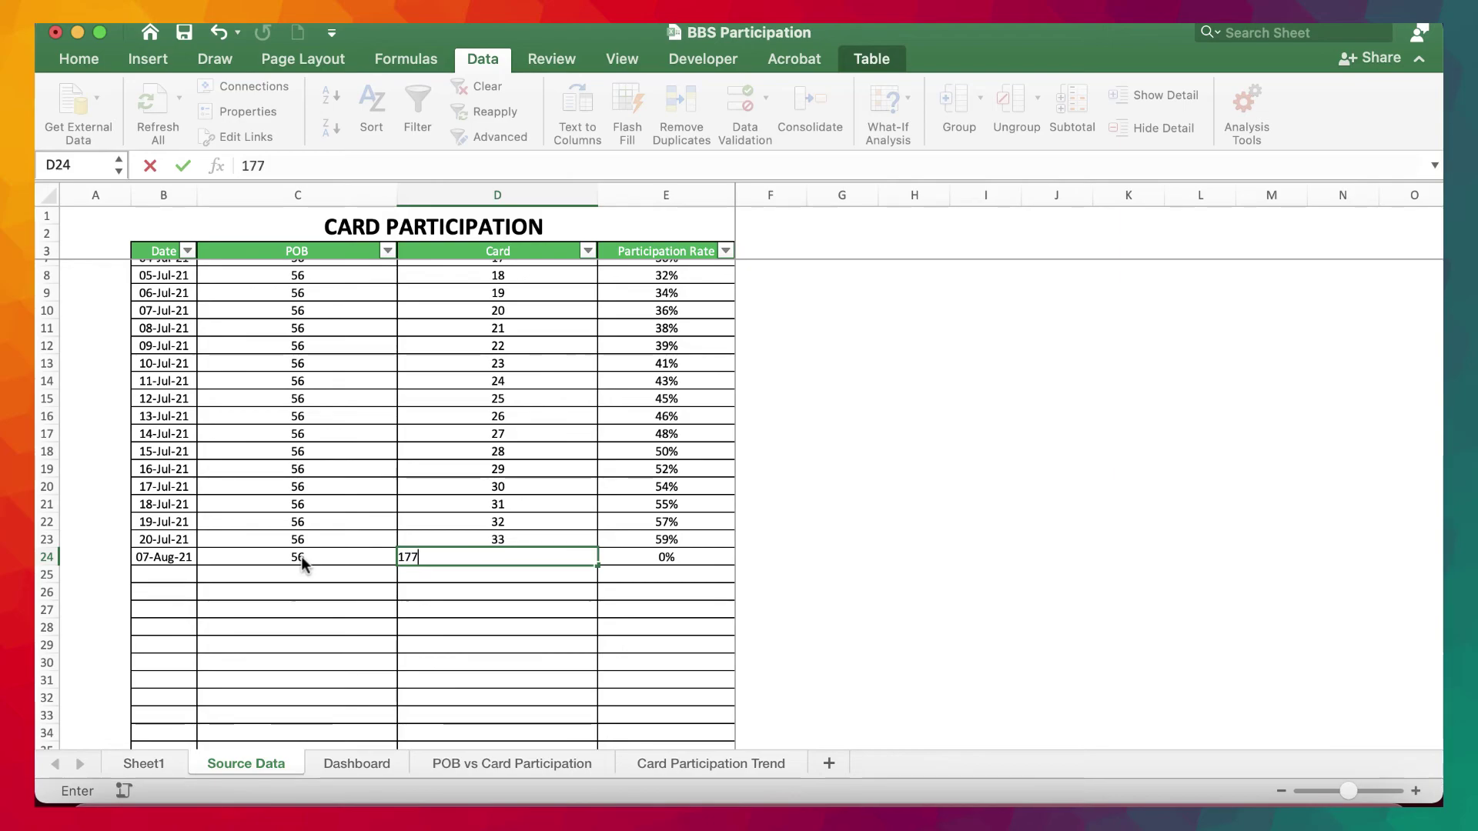
key(BackSpace)
key(Tab)
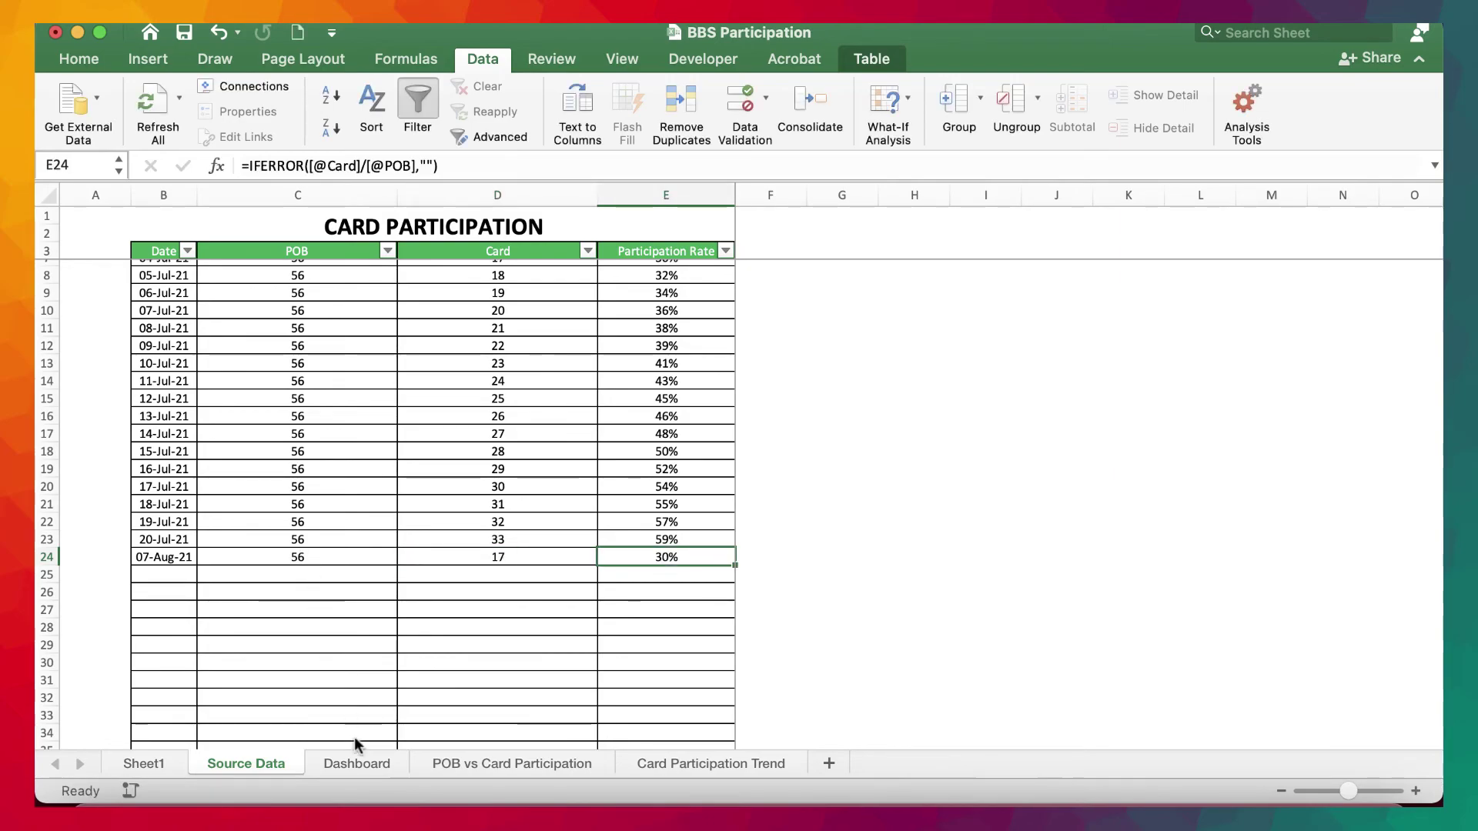
click(356, 763)
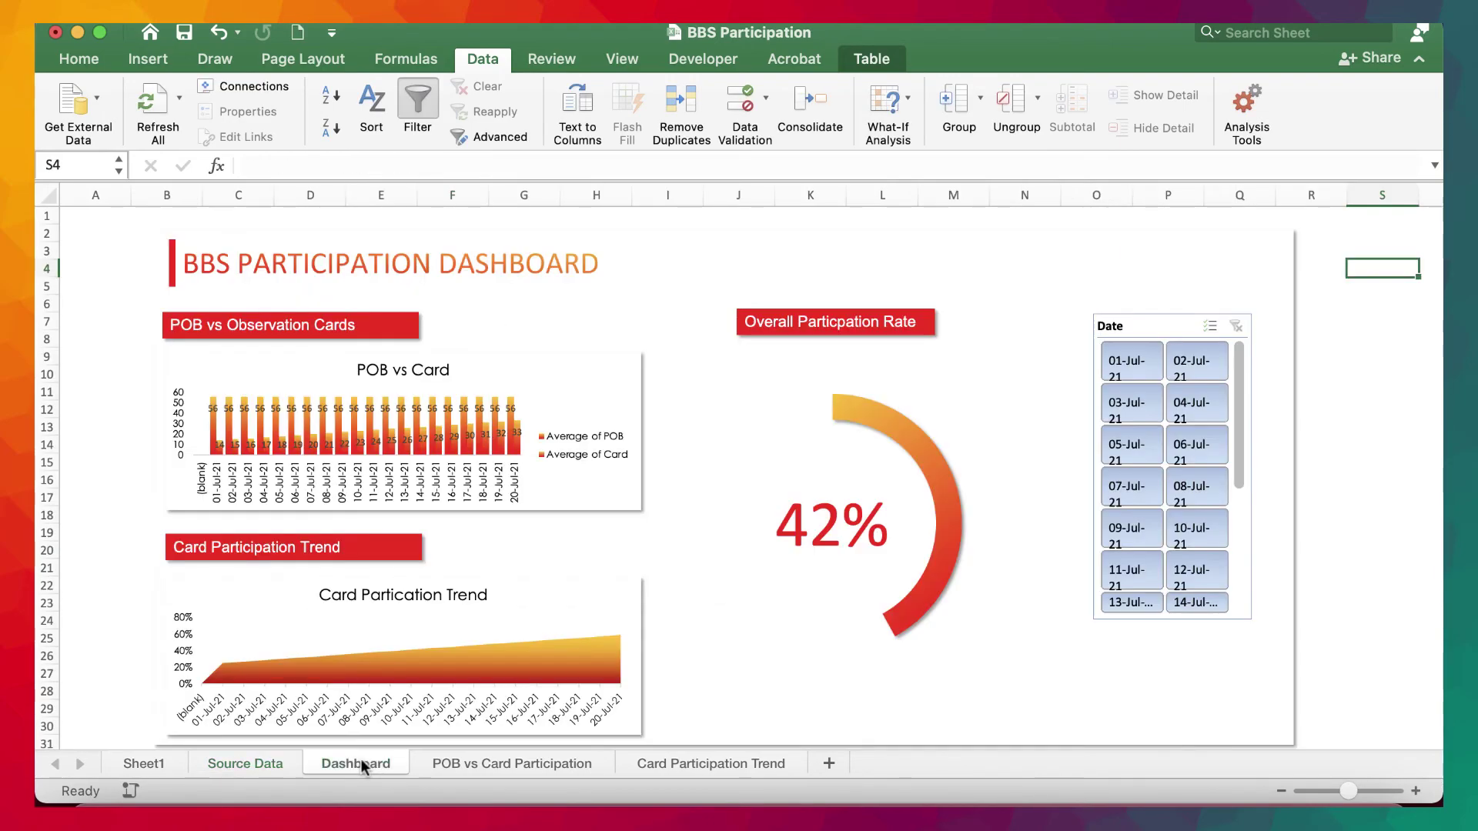
click(153, 105)
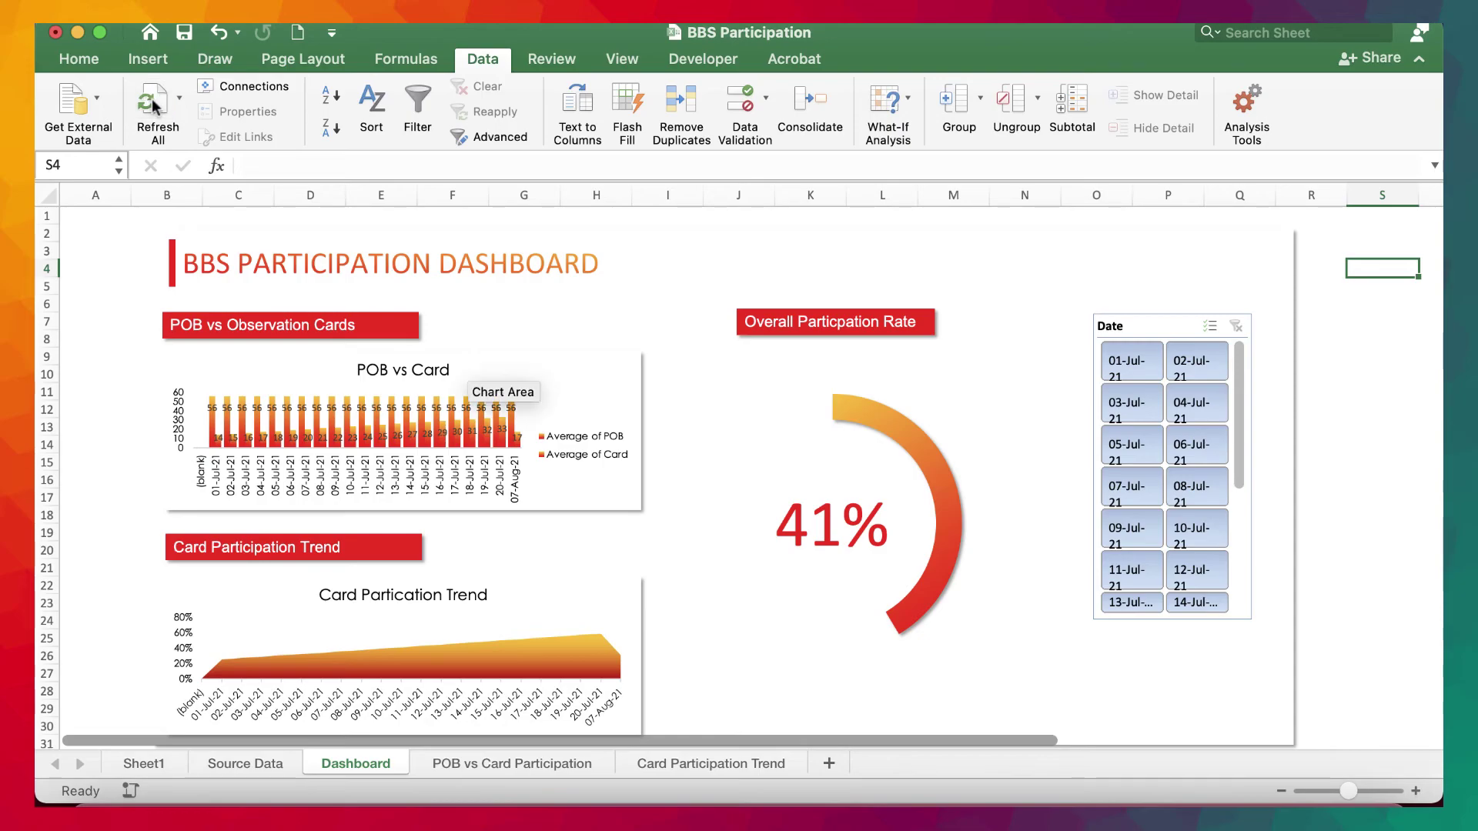
- Group the dates in the POB vs Card Participation pivot table by Months
click(467, 765)
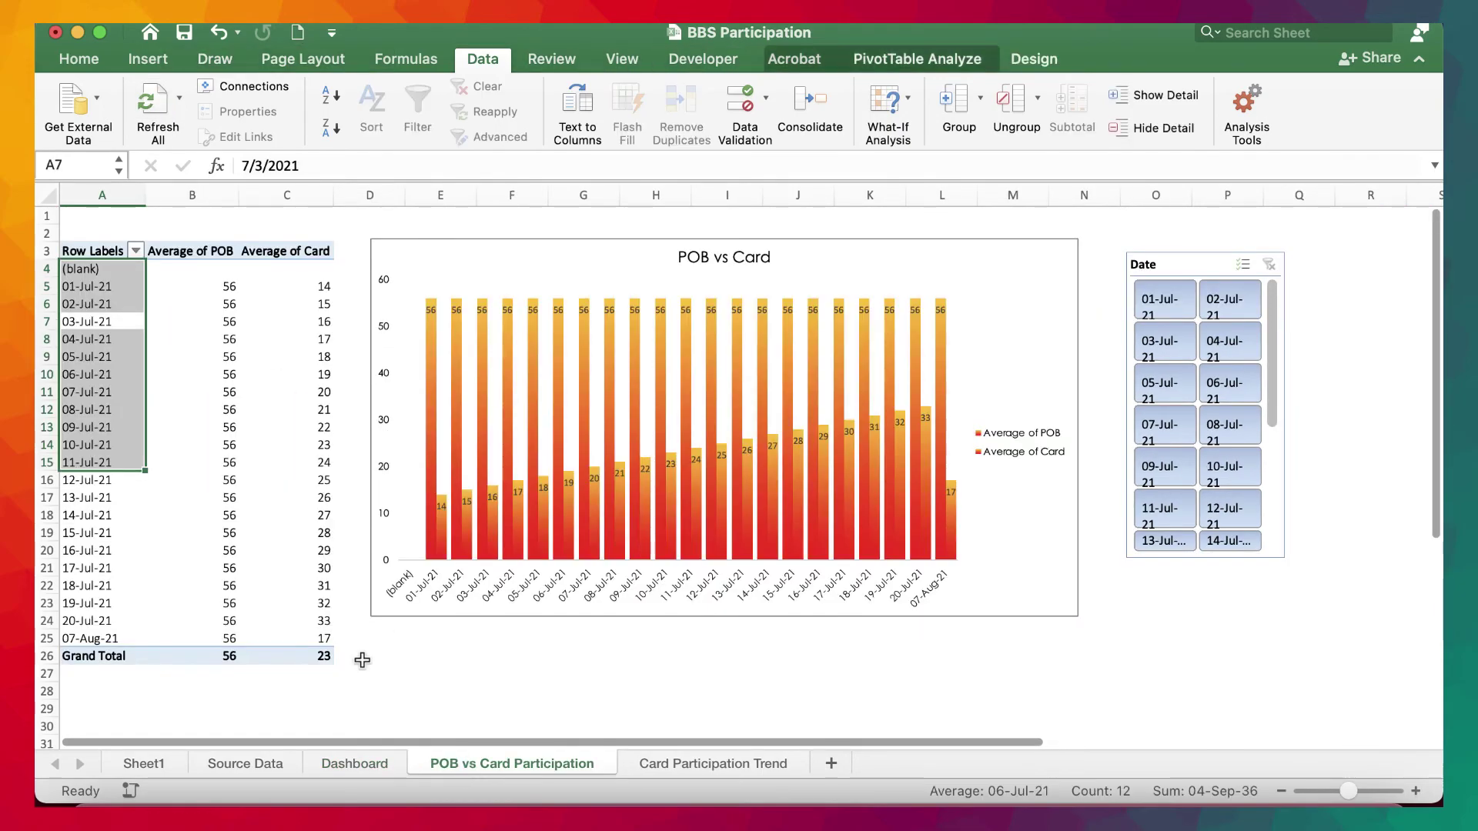
click(92, 384)
right_click(92, 384)
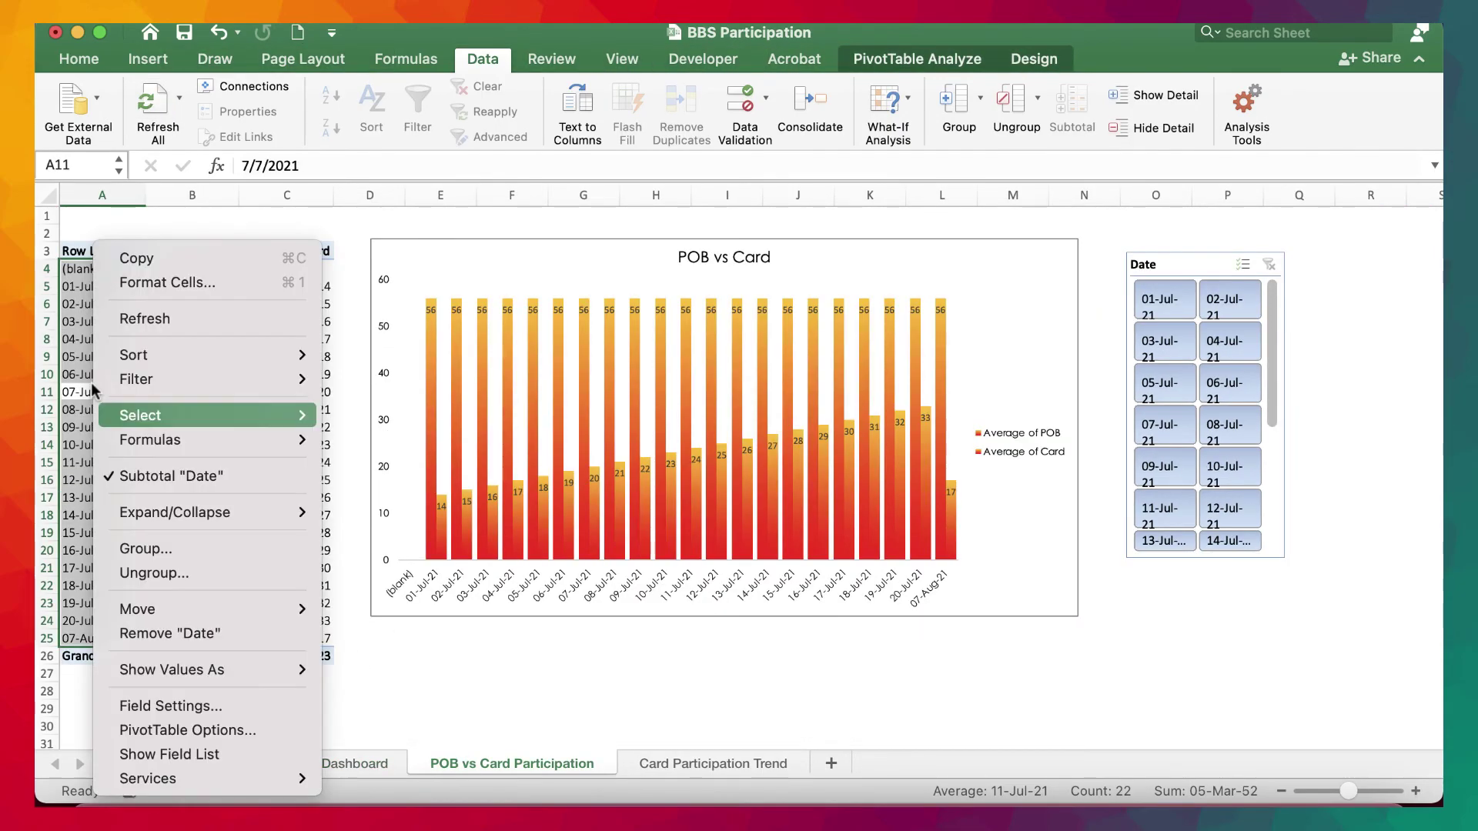
click(140, 548)
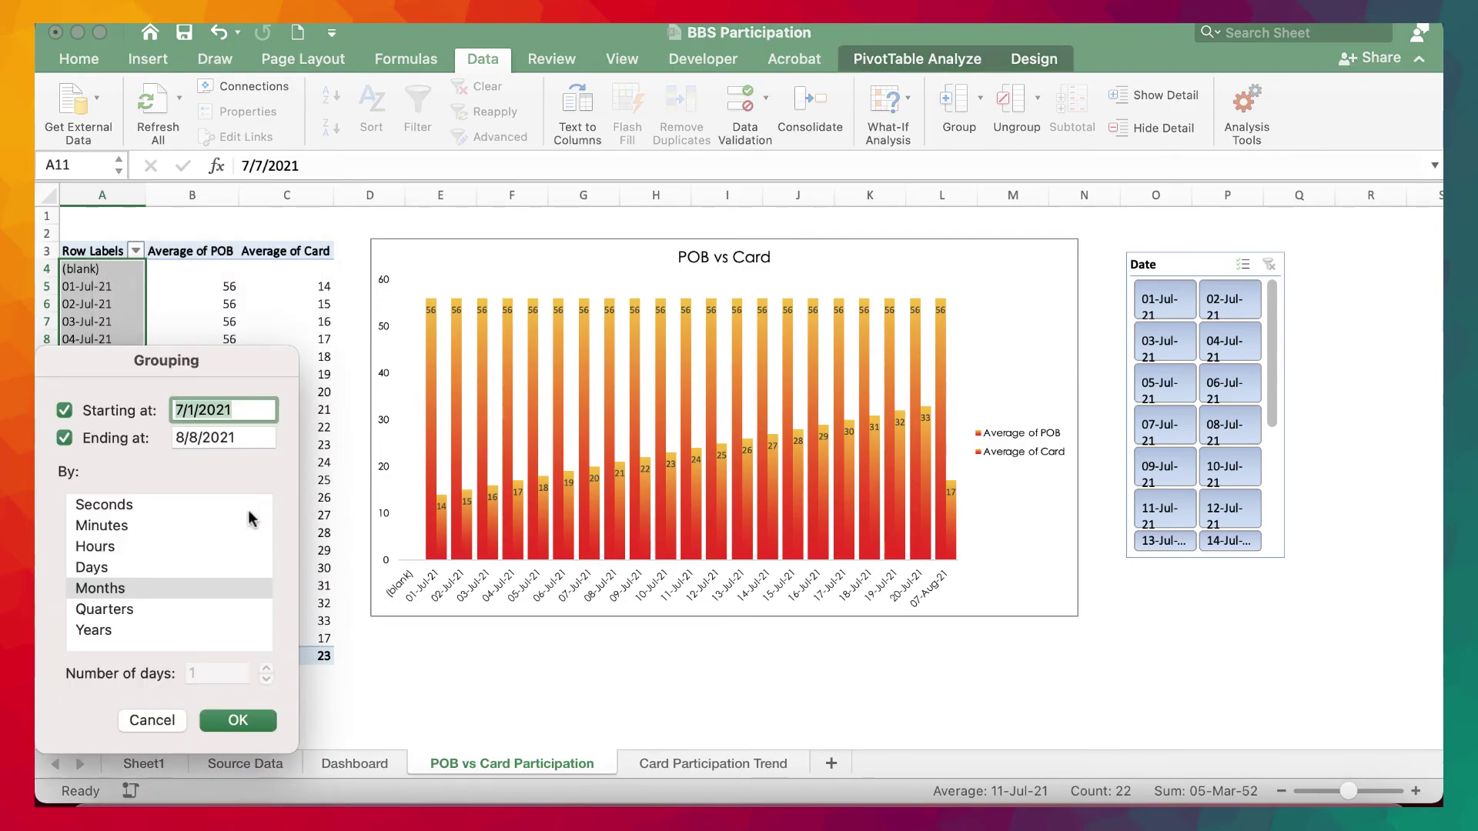
click(100, 588)
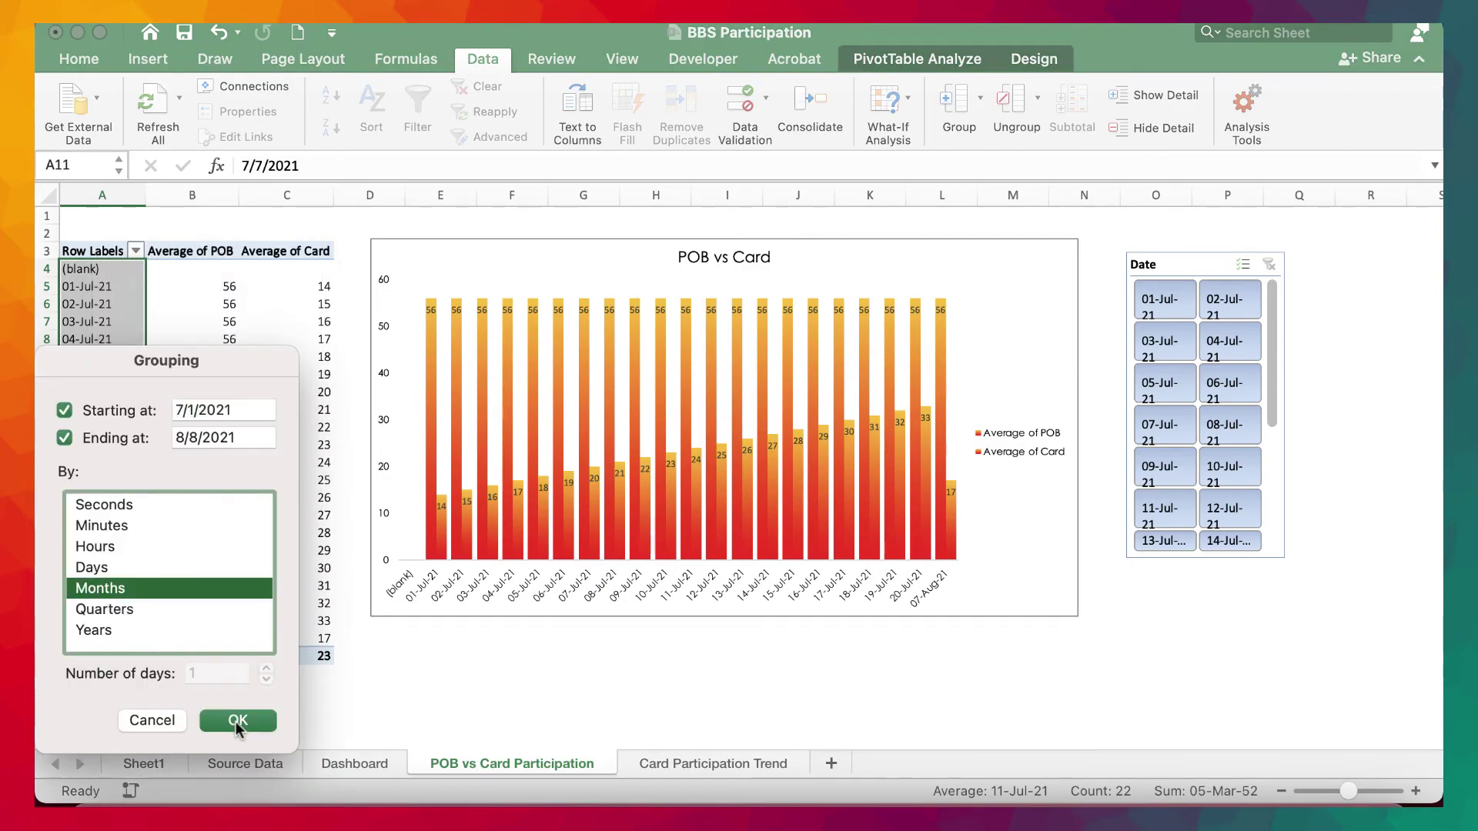
click(237, 721)
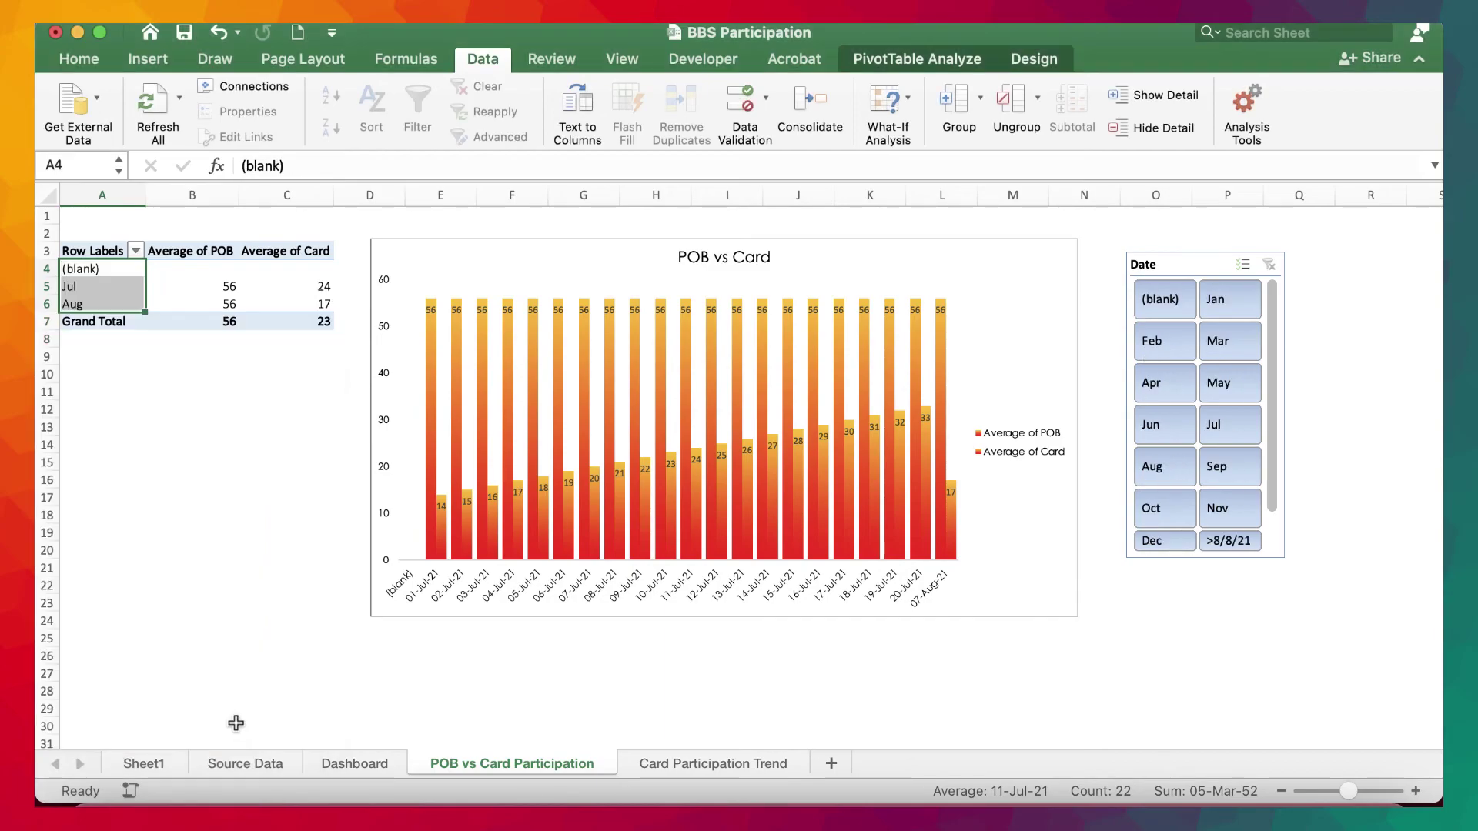
click(487, 682)
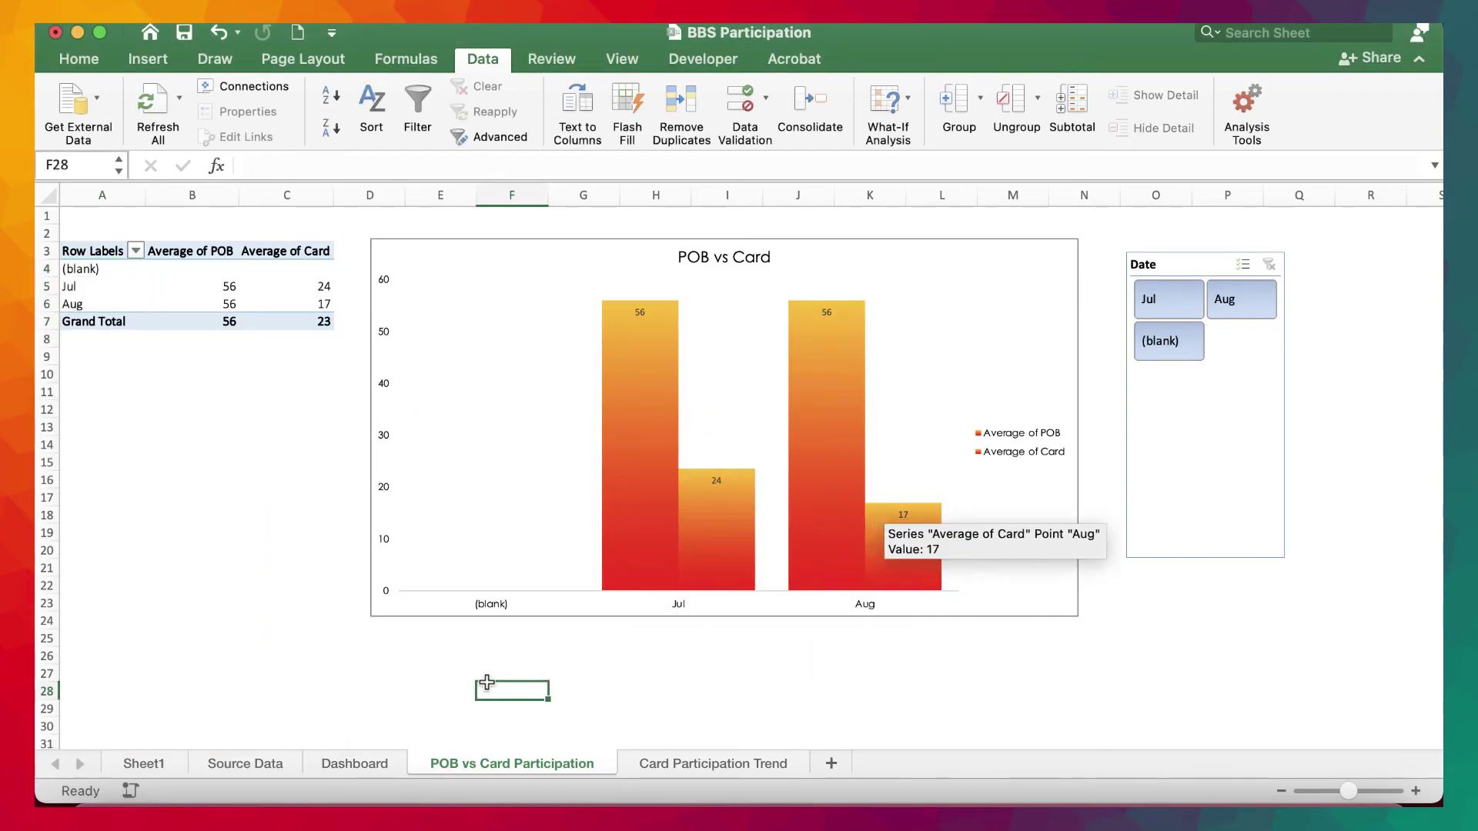
- Collapse the ribbon on the Dashboard and test the Date slicer with Jul, with Aug, and finally with both months selected
click(356, 768)
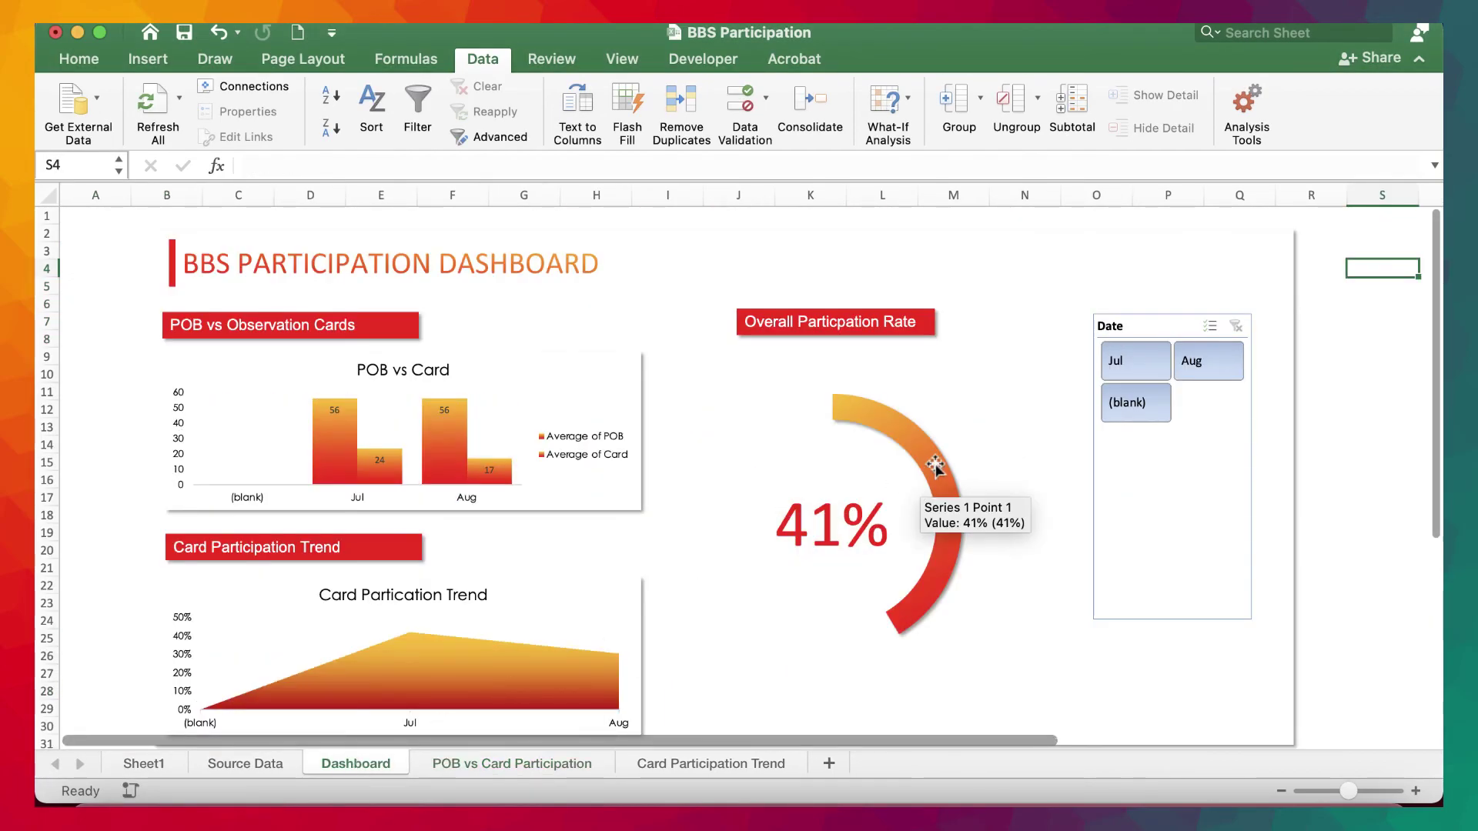
scroll(940, 471, down, 3)
scroll(940, 464, up, 3)
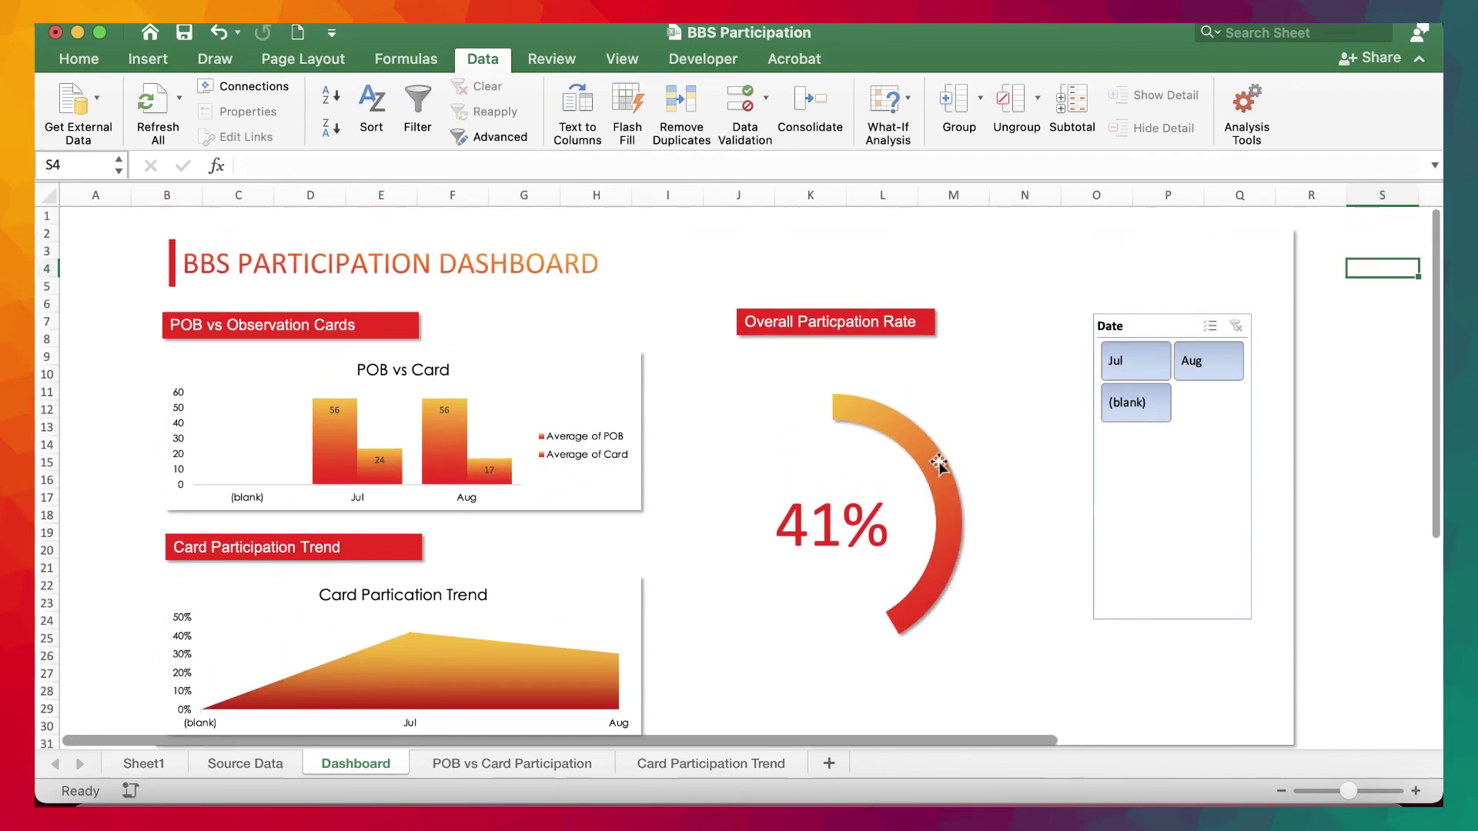
click(1119, 359)
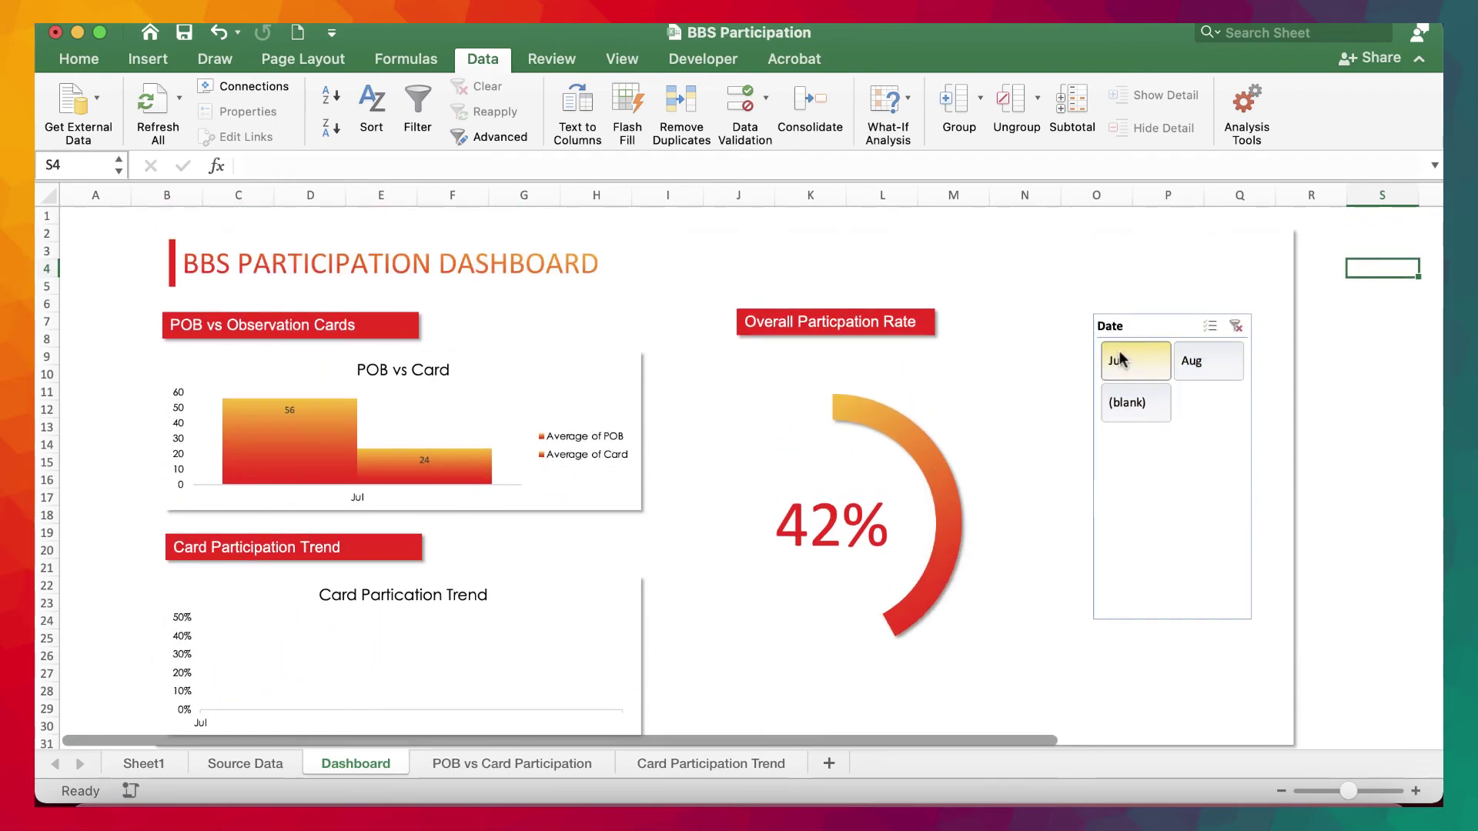
click(1418, 62)
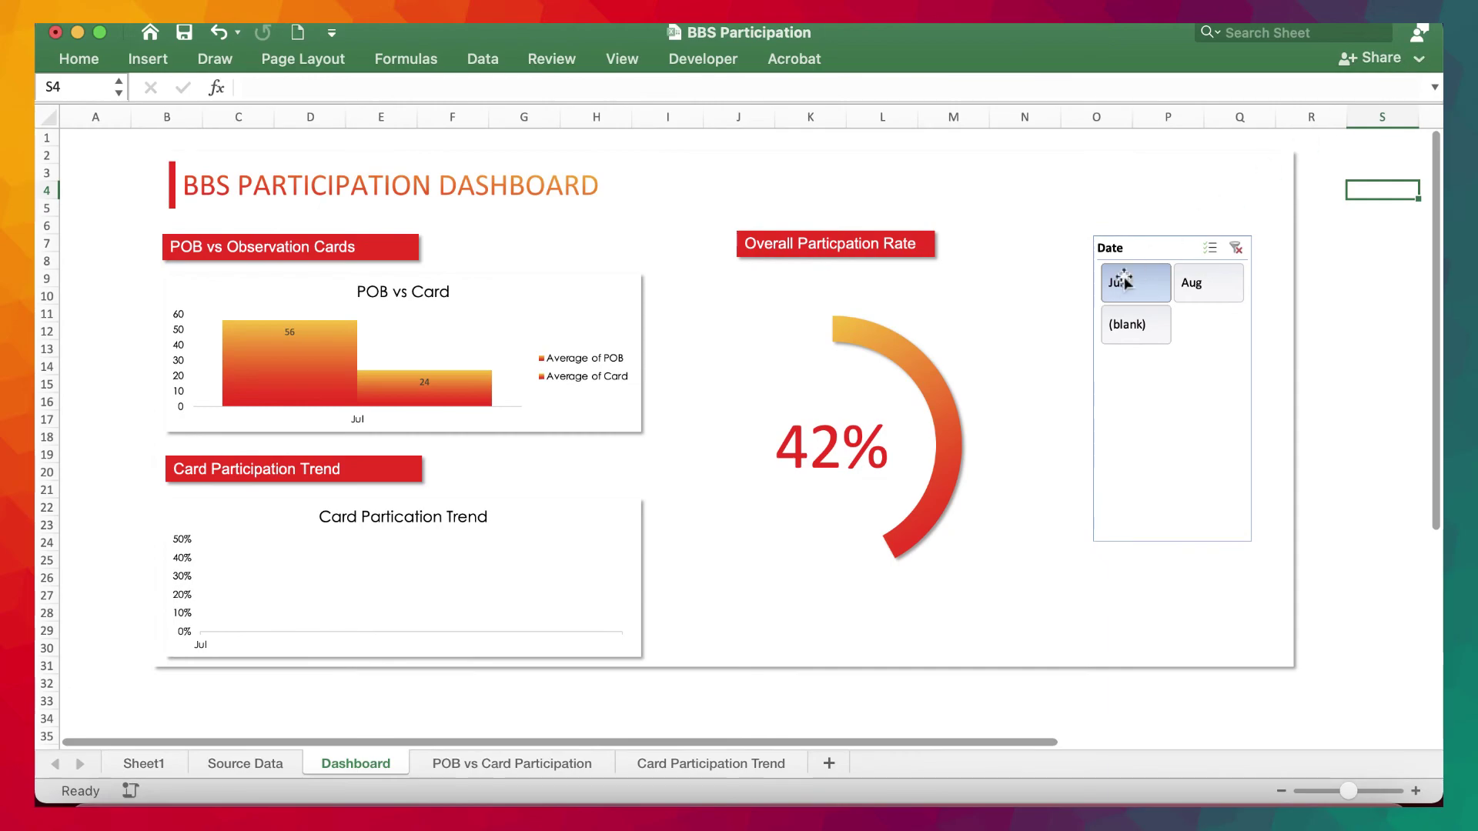
click(1206, 287)
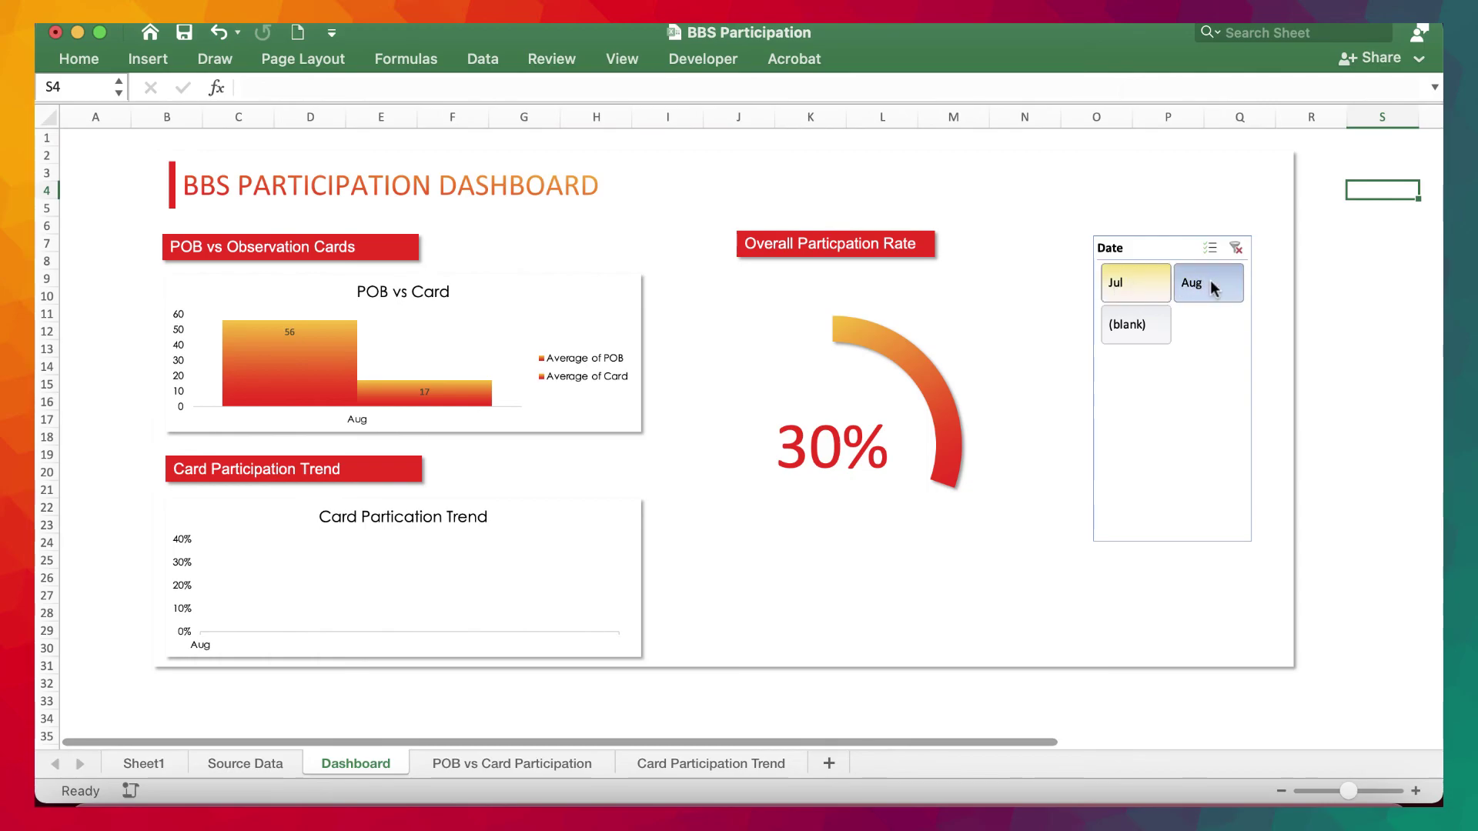
drag(1139, 283, 1210, 281)
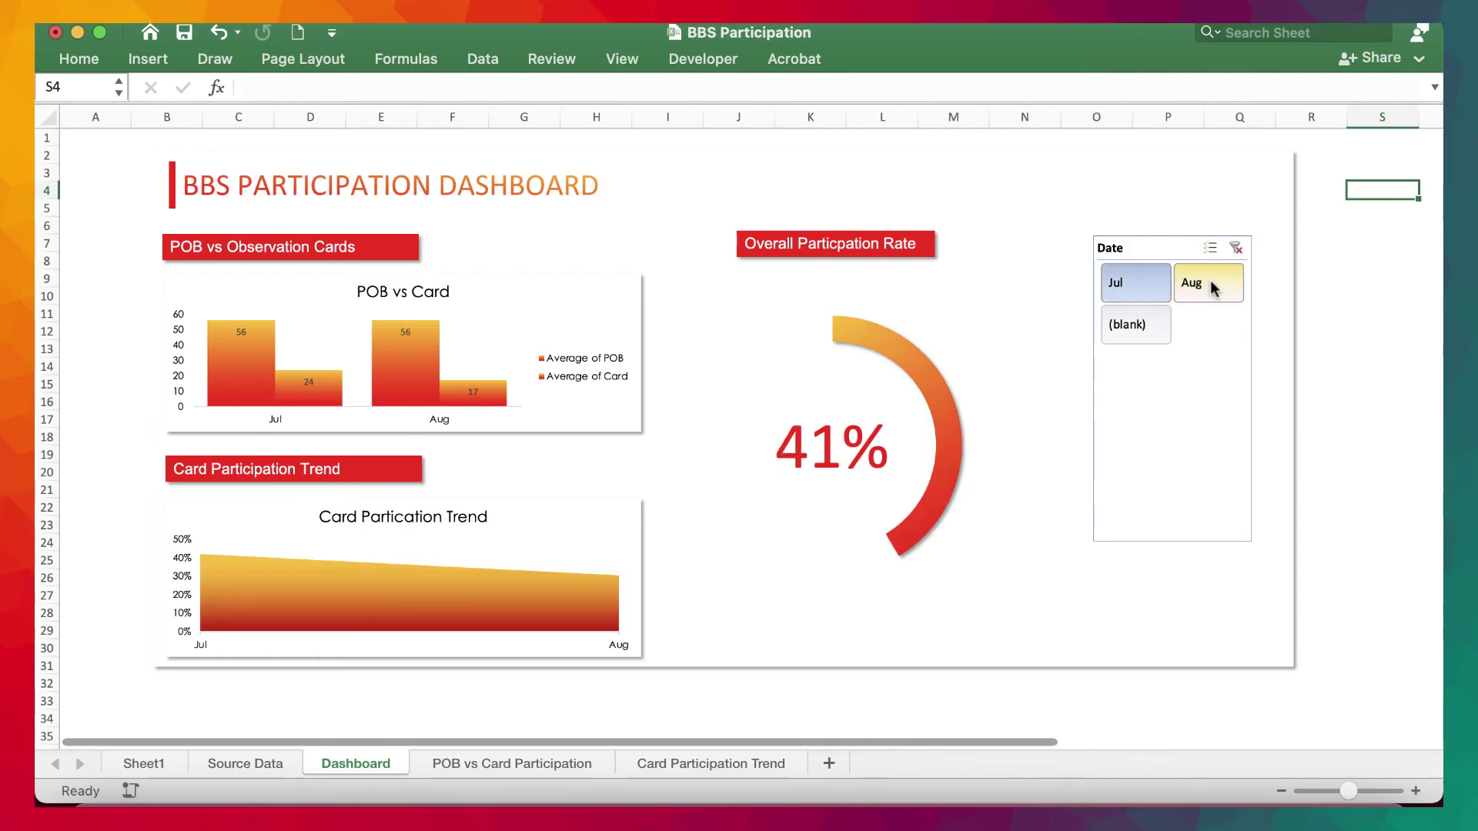
- Review the Source Data table, the Dashboard and both pivot sheets
click(249, 772)
scroll(566, 633, down, 3)
scroll(566, 633, up, 3)
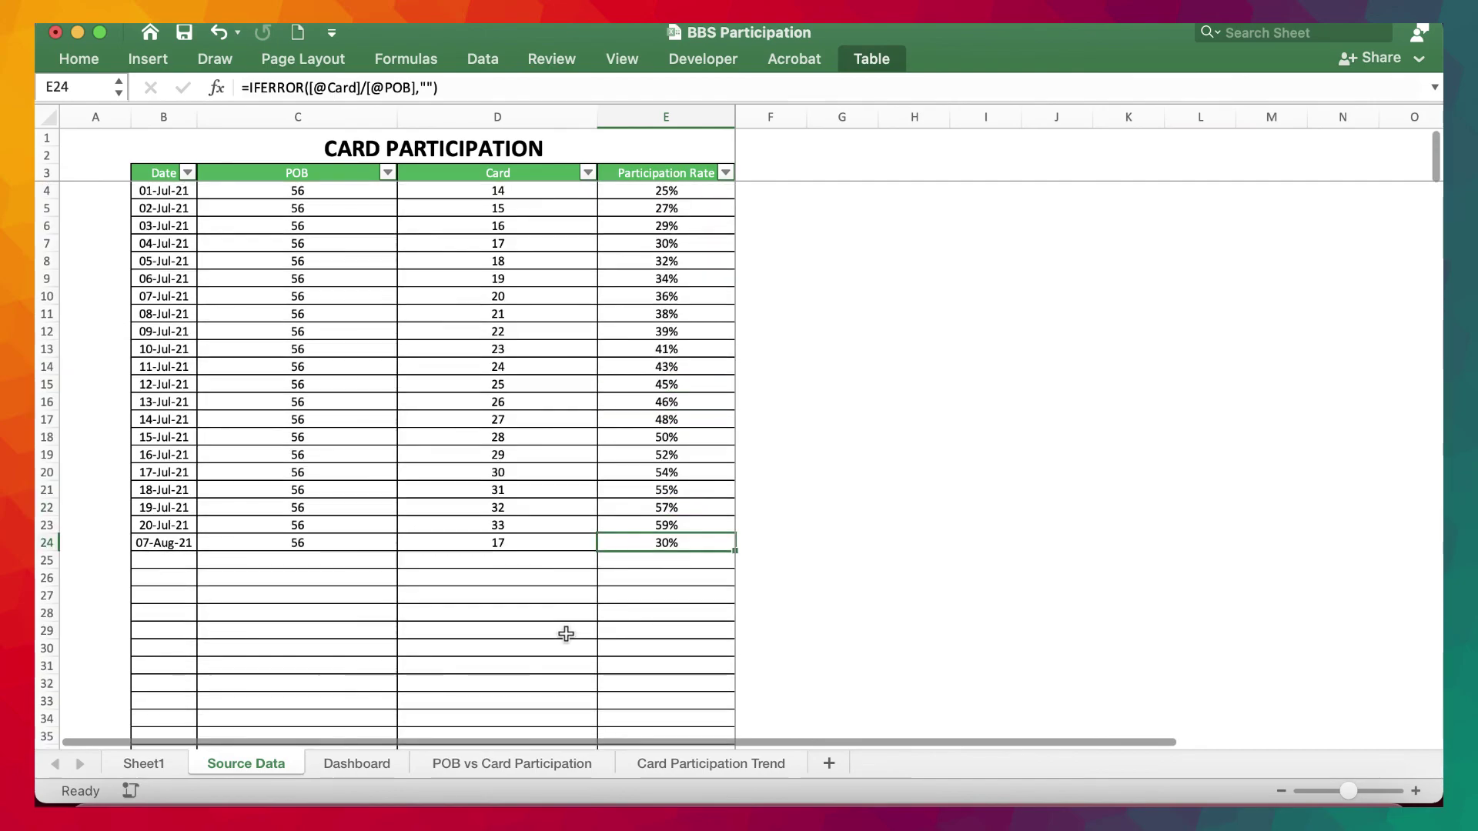
click(369, 763)
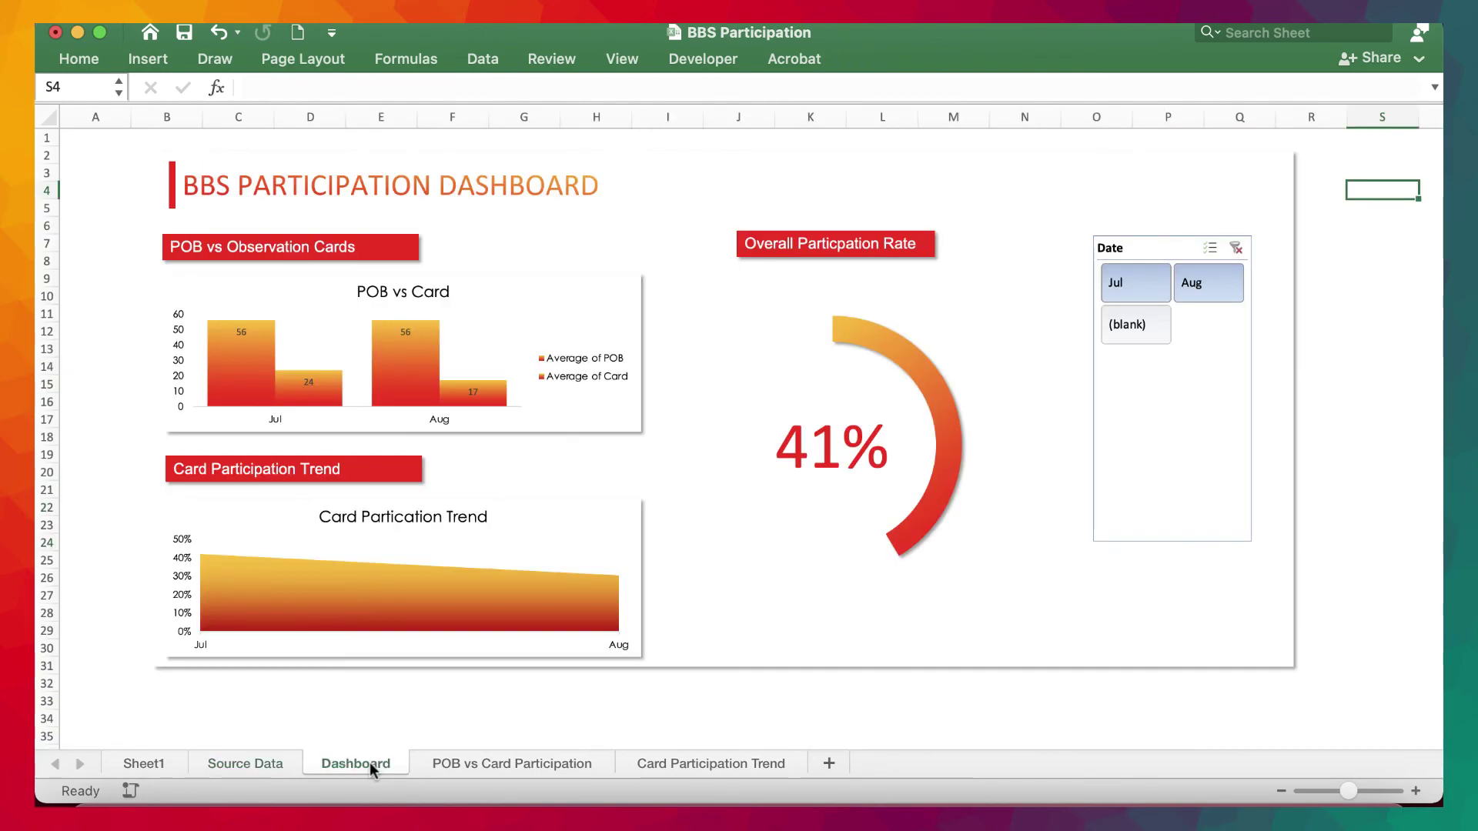
click(492, 762)
click(708, 762)
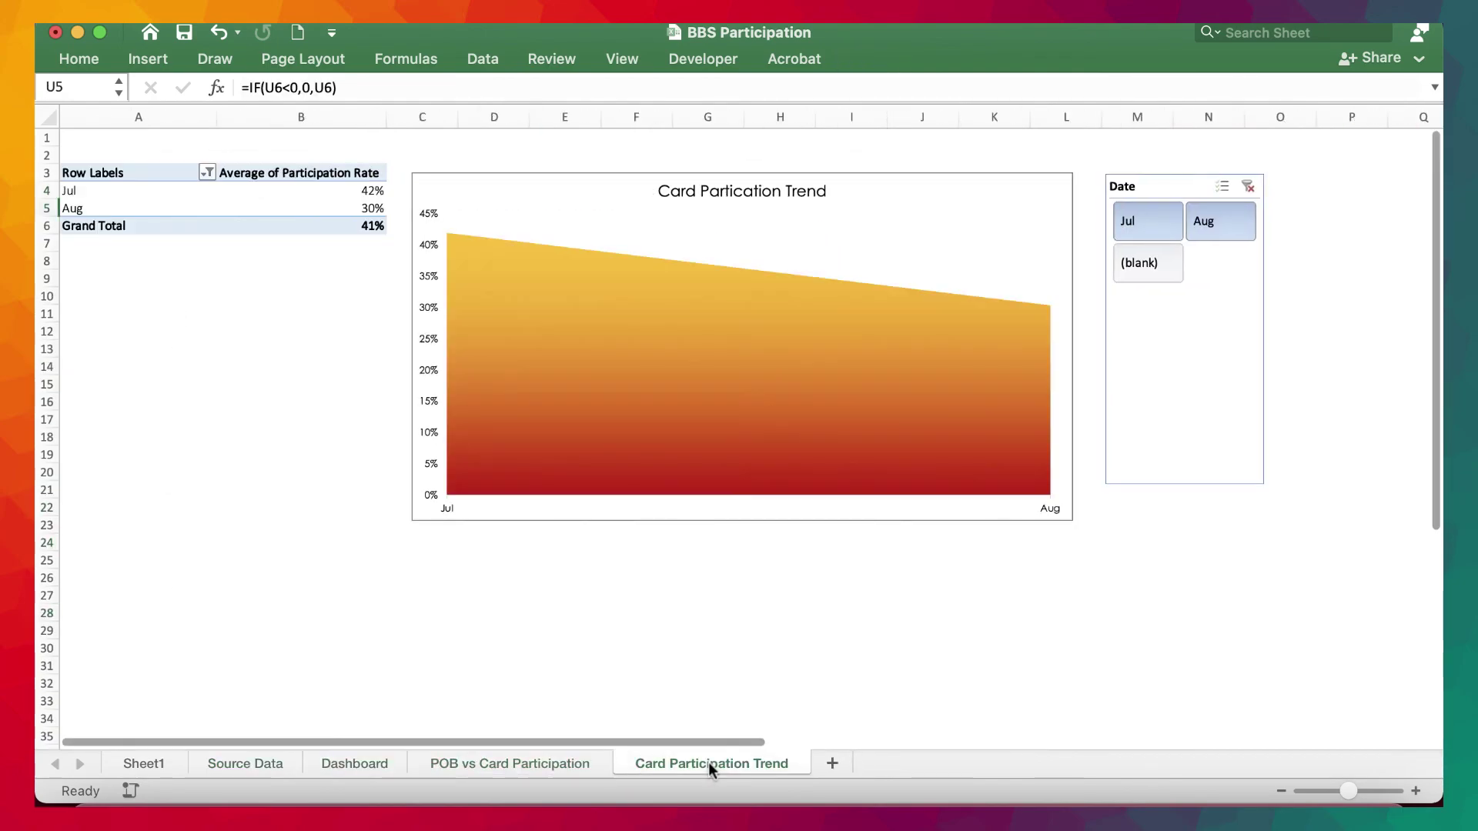
click(761, 2)
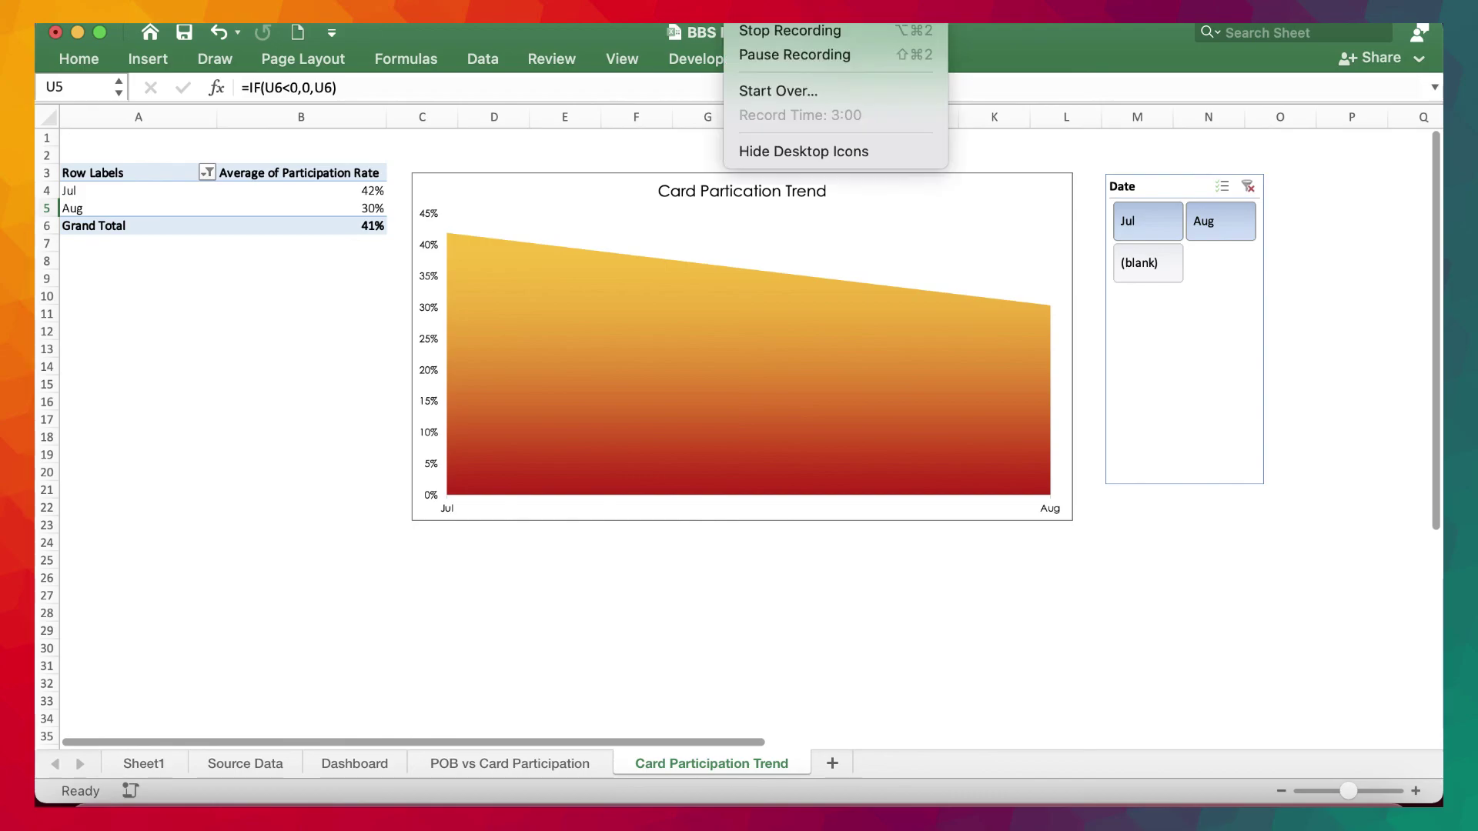
click(778, 27)
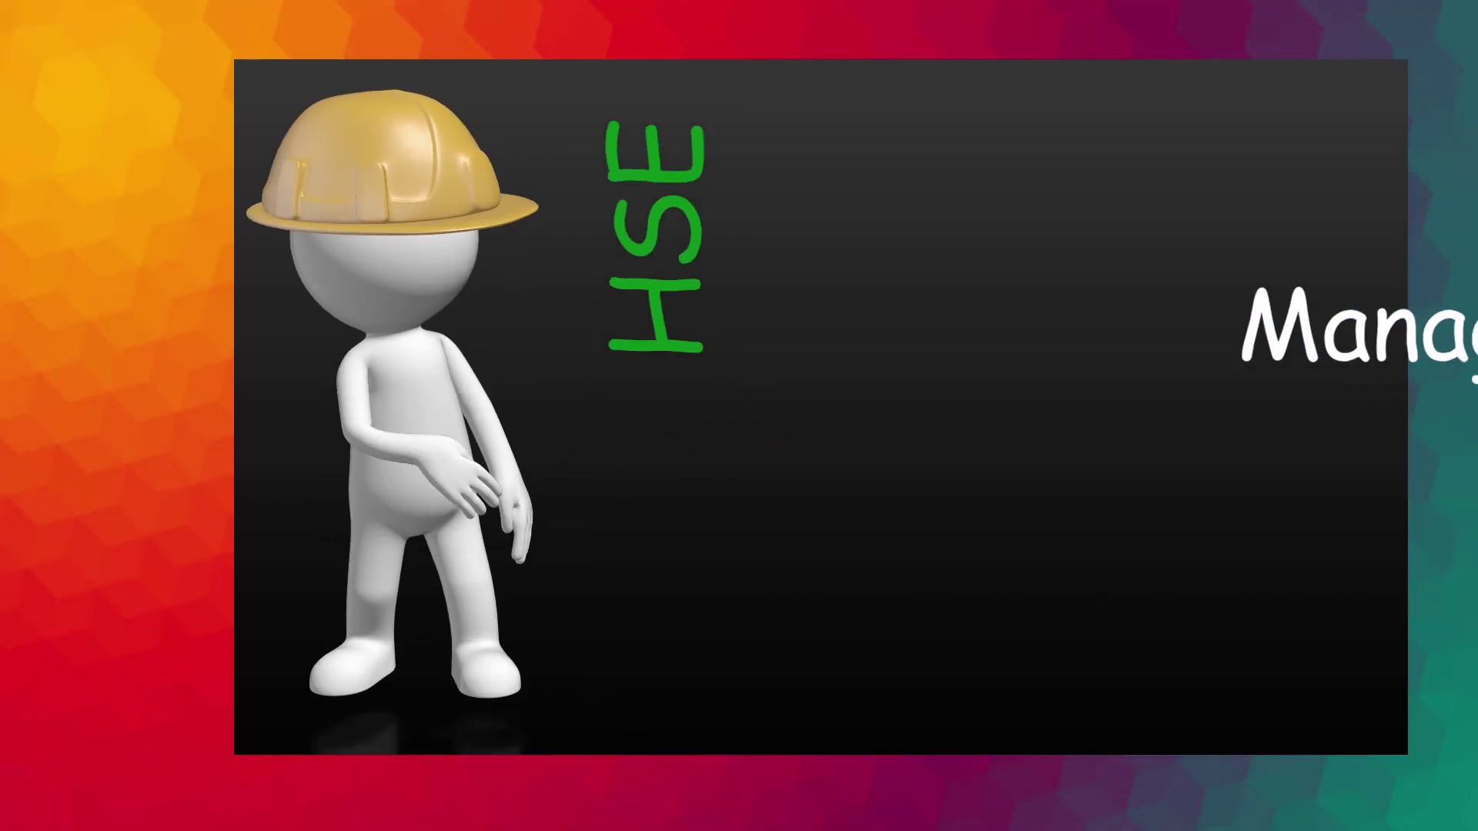